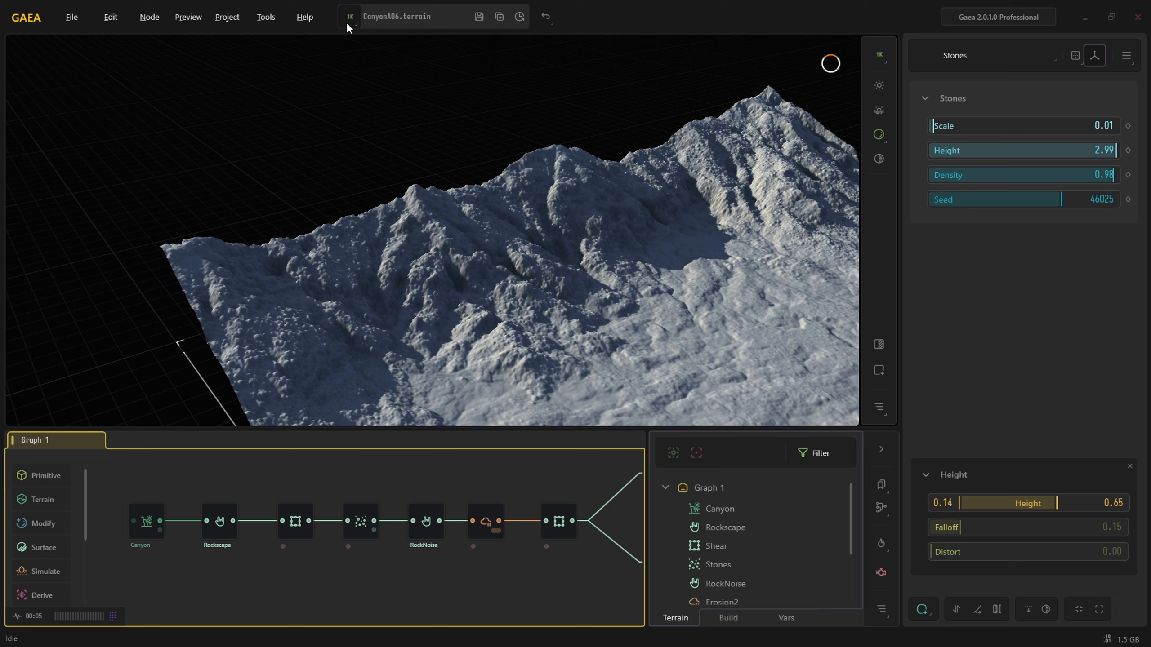
Set the terrain's preview resolution to 2048 x 2048.
left_click(359, 21)
left_click(383, 93)
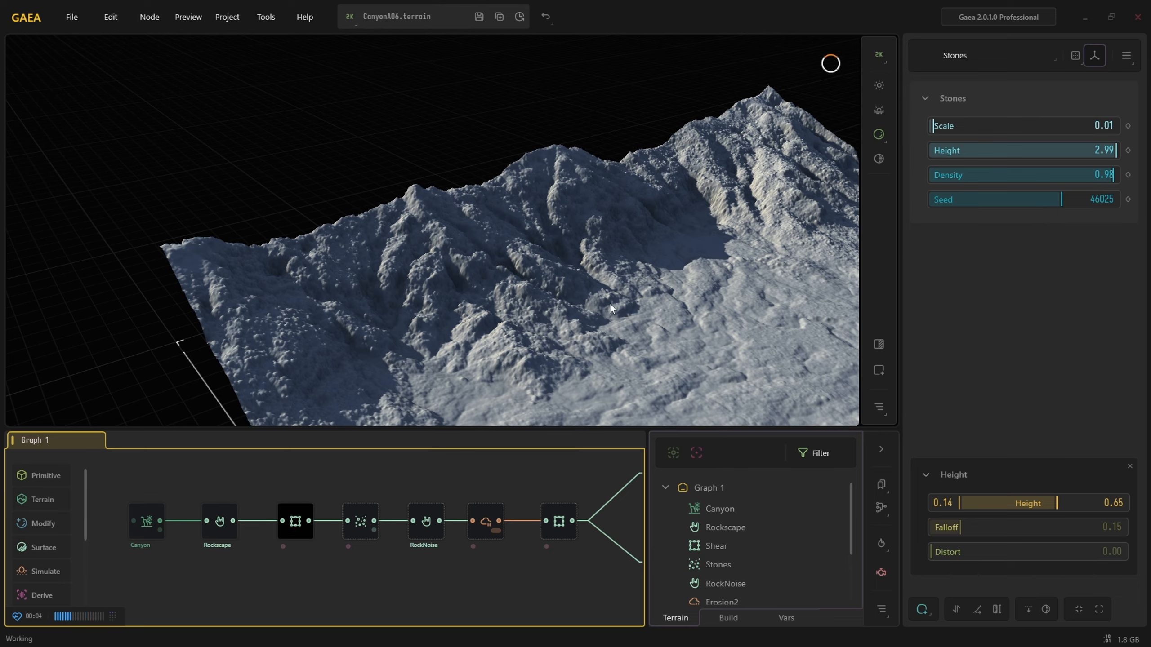
Examine the terrain's rock detail from several angles, both close up and as a whole, and review the available preview resolutions.
left_click_drag(594, 305, 517, 302)
left_click_drag(463, 272, 425, 281)
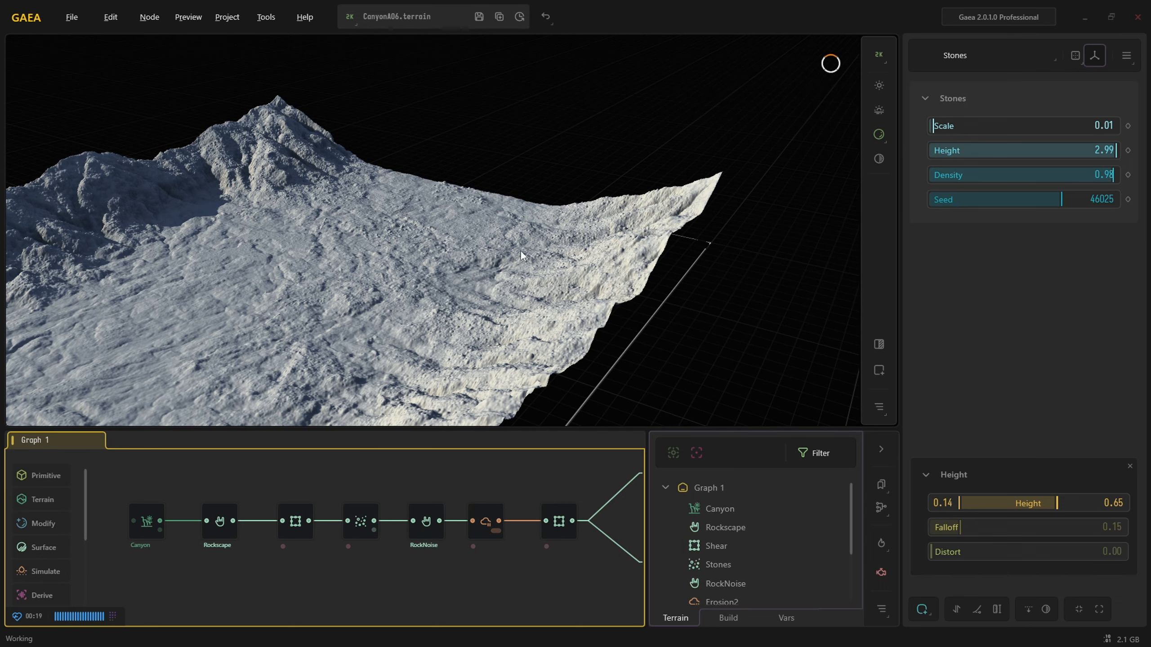
left_click_drag(524, 259, 508, 293)
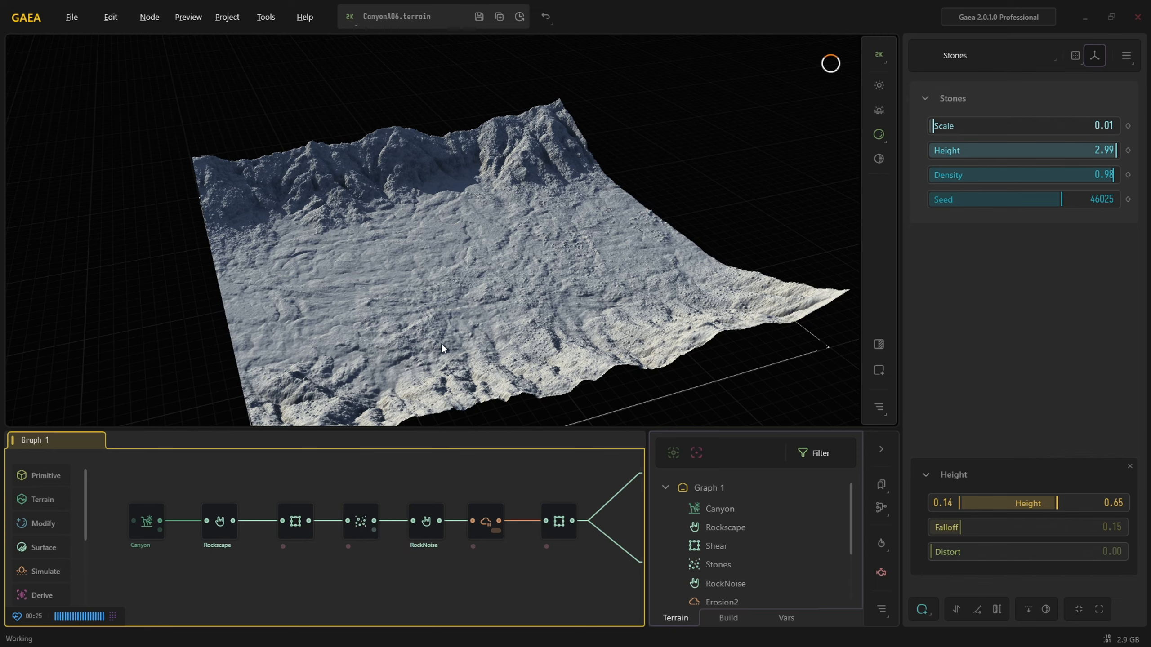
left_click_drag(431, 301, 465, 287)
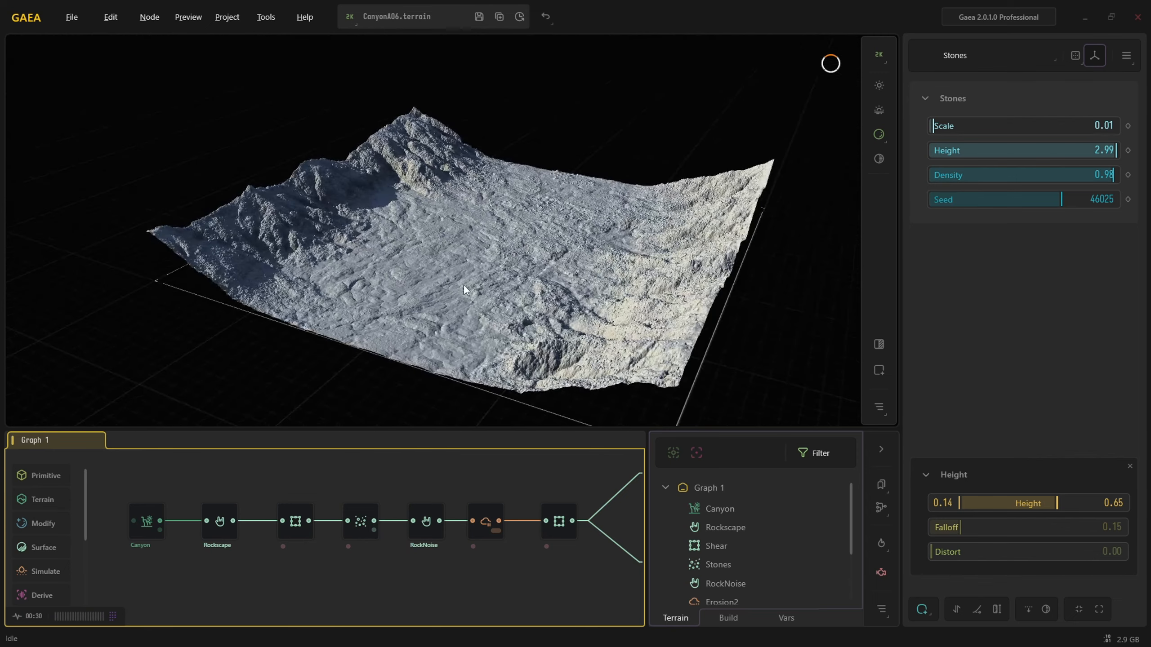
scroll(501, 272, "up", 10)
middle_click_drag(501, 272, 635, 332)
scroll(634, 332, "down", 10)
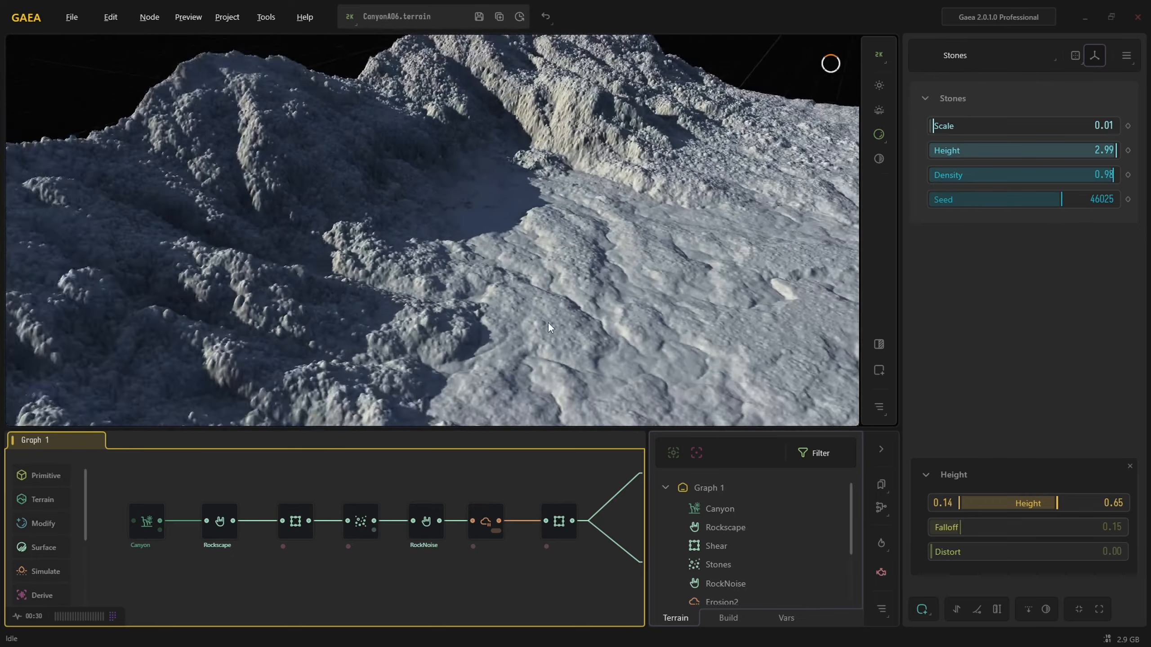
scroll(549, 325, "down", 5)
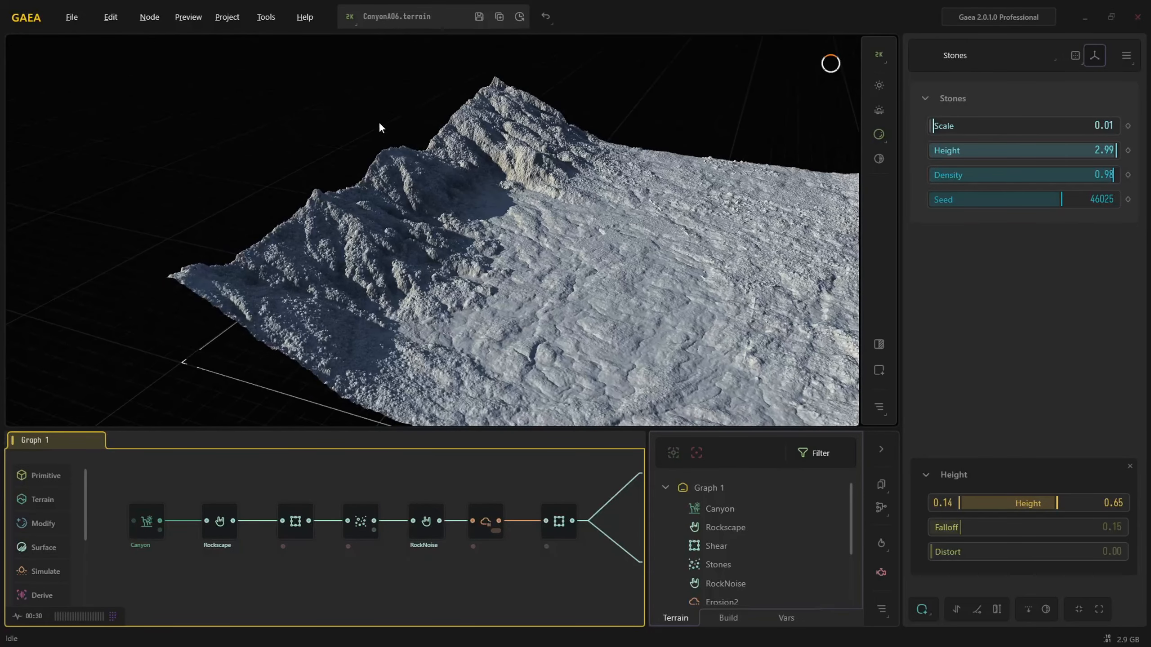
left_click(349, 18)
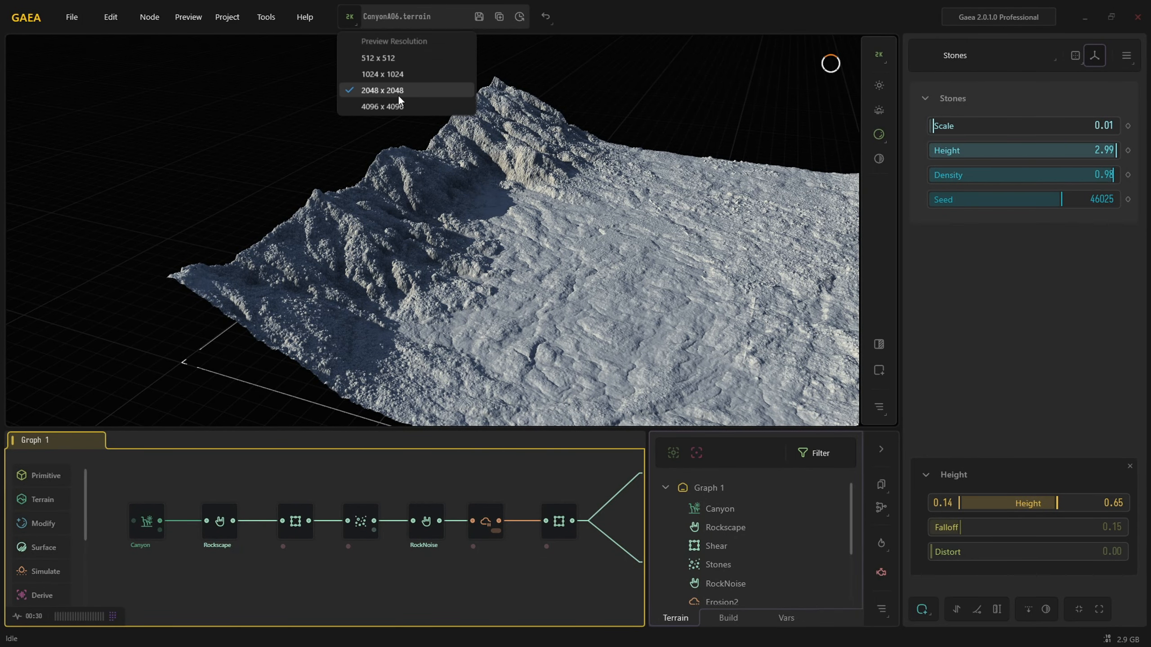
left_click(593, 146)
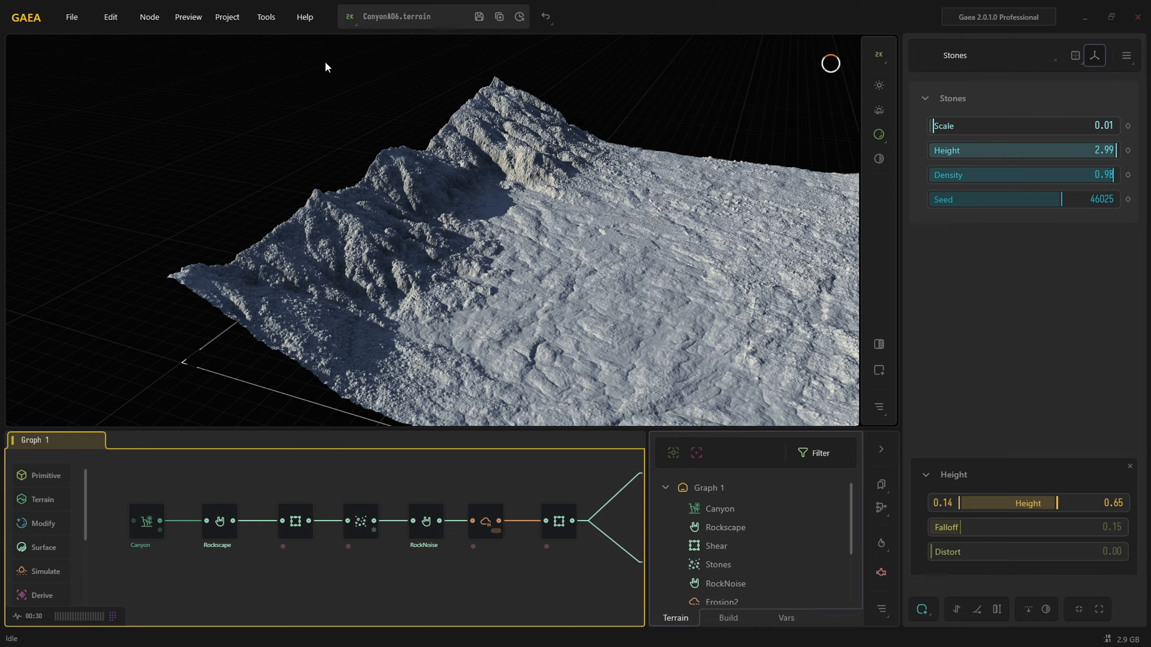
scroll(677, 237, "down", 5)
left_click_drag(676, 236, 509, 288)
scroll(464, 248, "up", 3)
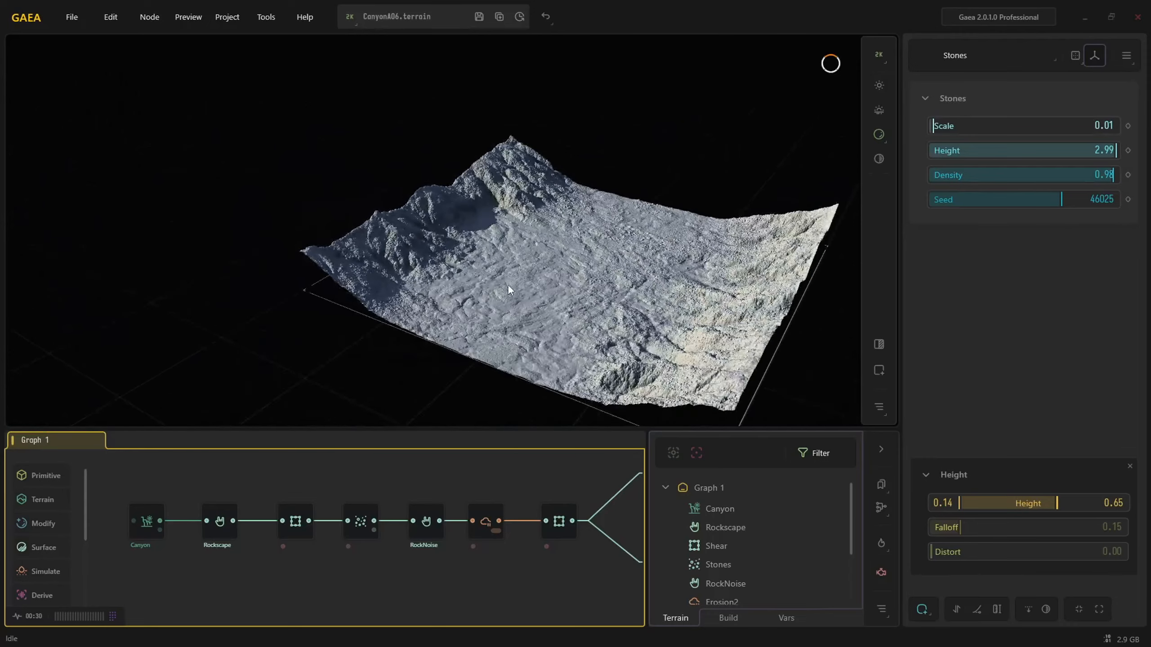
scroll(508, 288, "up", 2)
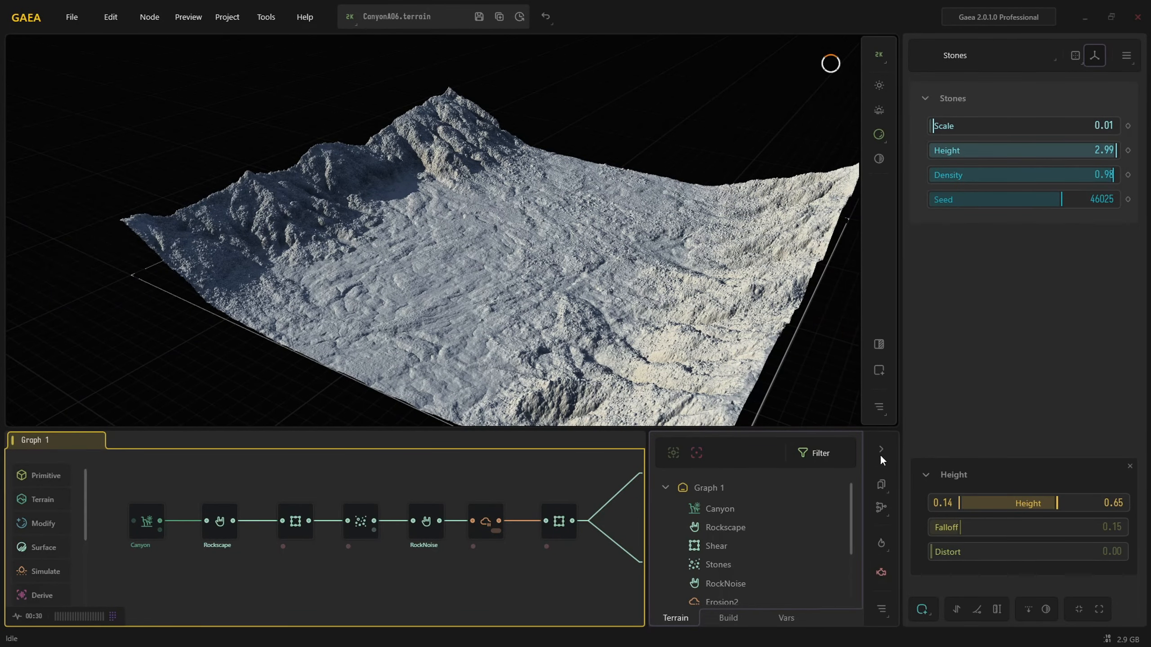
Preview the Rockscape, Shear, RockNoise, Outcrops and second Rockscape nodes from the graph's node list, and hide the list.
left_click(880, 450)
left_click(880, 450)
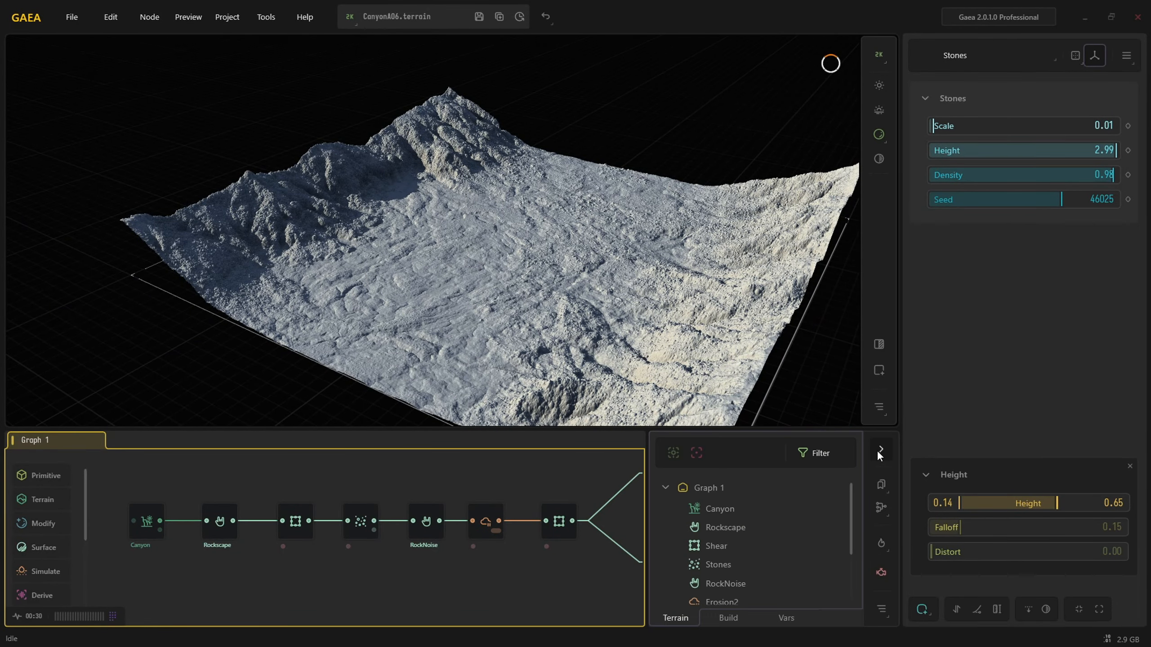
left_click(743, 526)
left_click(712, 548)
left_click(730, 580)
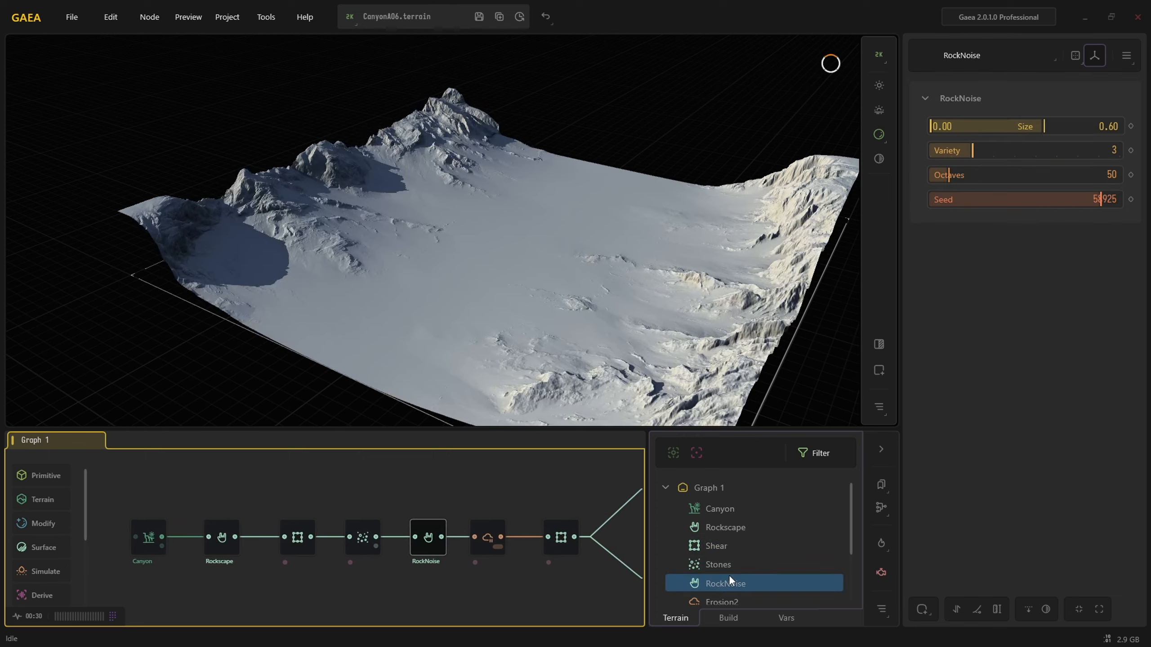
scroll(730, 575, "down", 1)
scroll(725, 581, "down", 1)
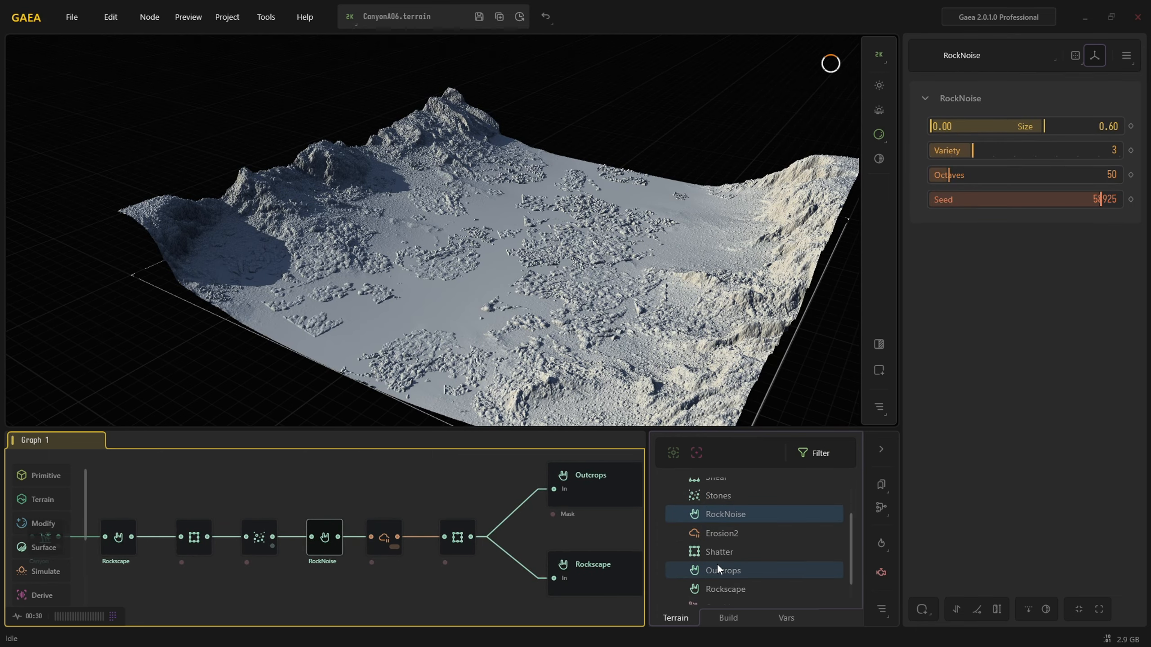
left_click(716, 566)
left_click(718, 589)
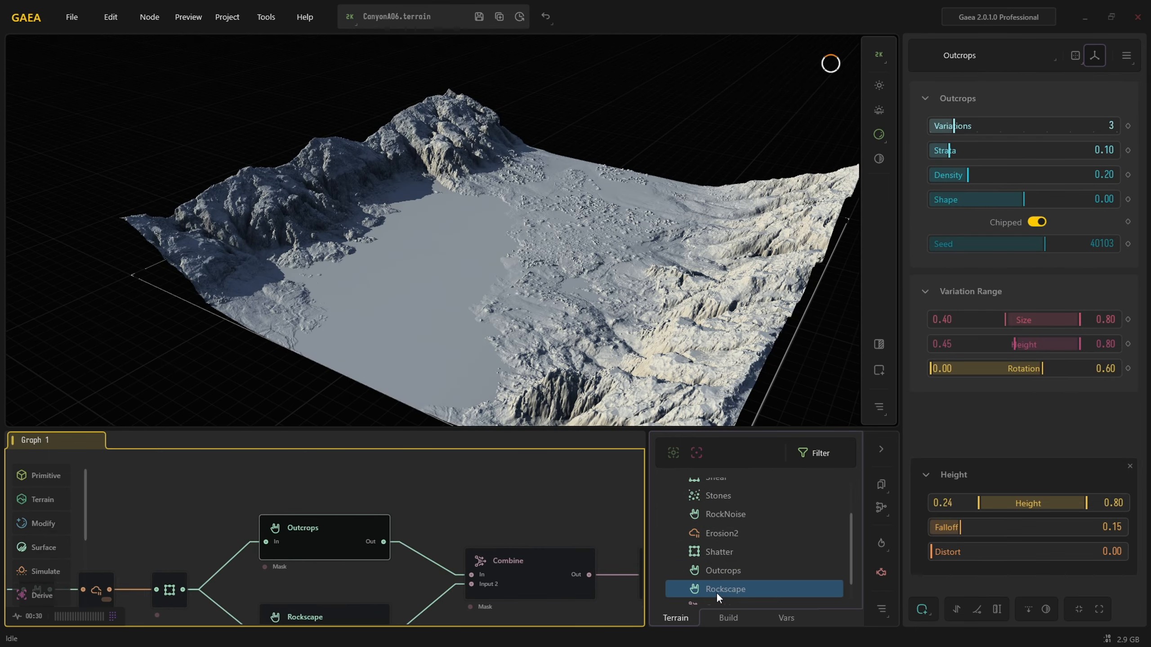
left_click(881, 450)
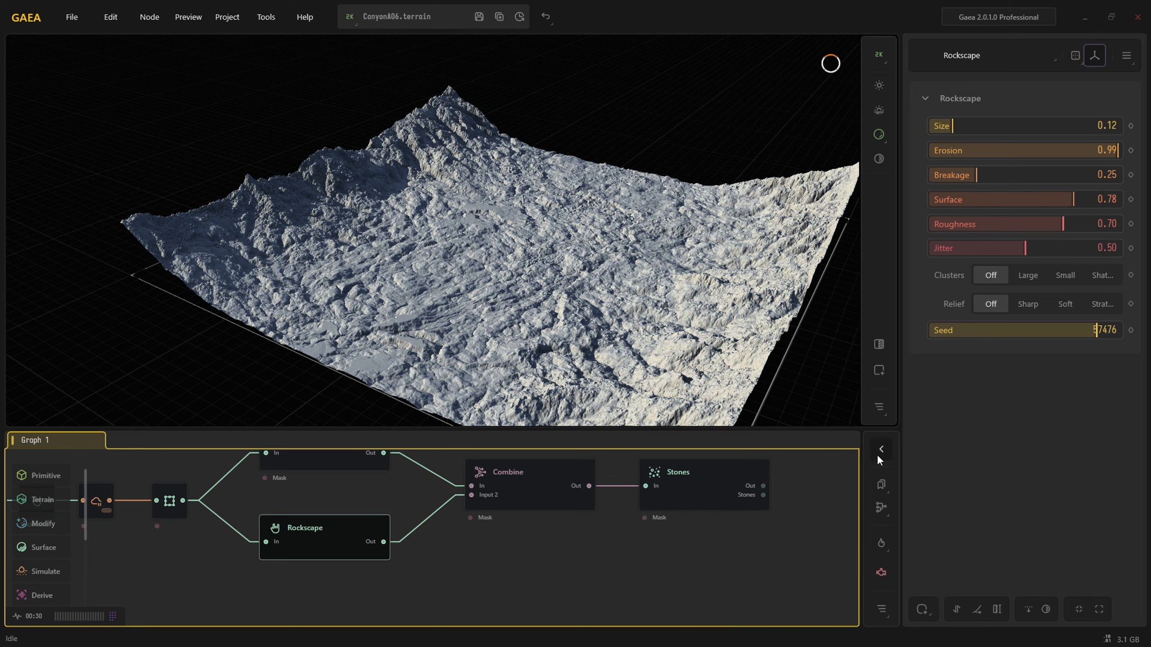
Collapse the Combine and final Stones nodes to compact size and move Stones closer to Combine.
scroll(565, 574, "down", 2)
middle_click_drag(565, 573, 625, 555)
scroll(467, 527, "up", 4)
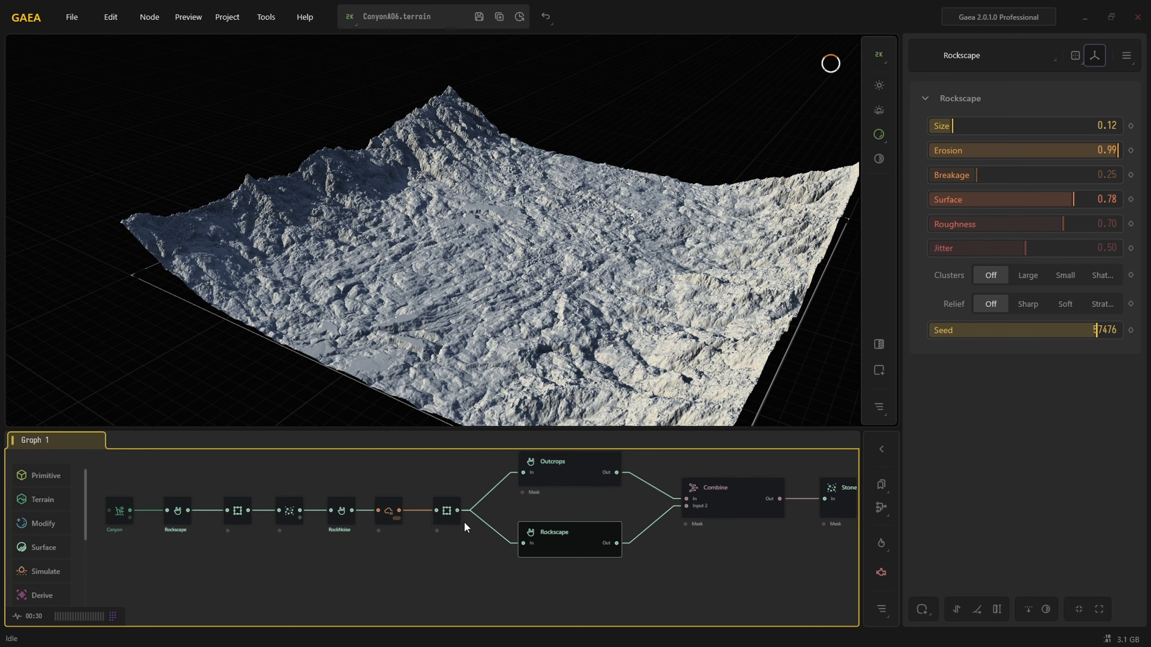
middle_click_drag(477, 529, 86, 542)
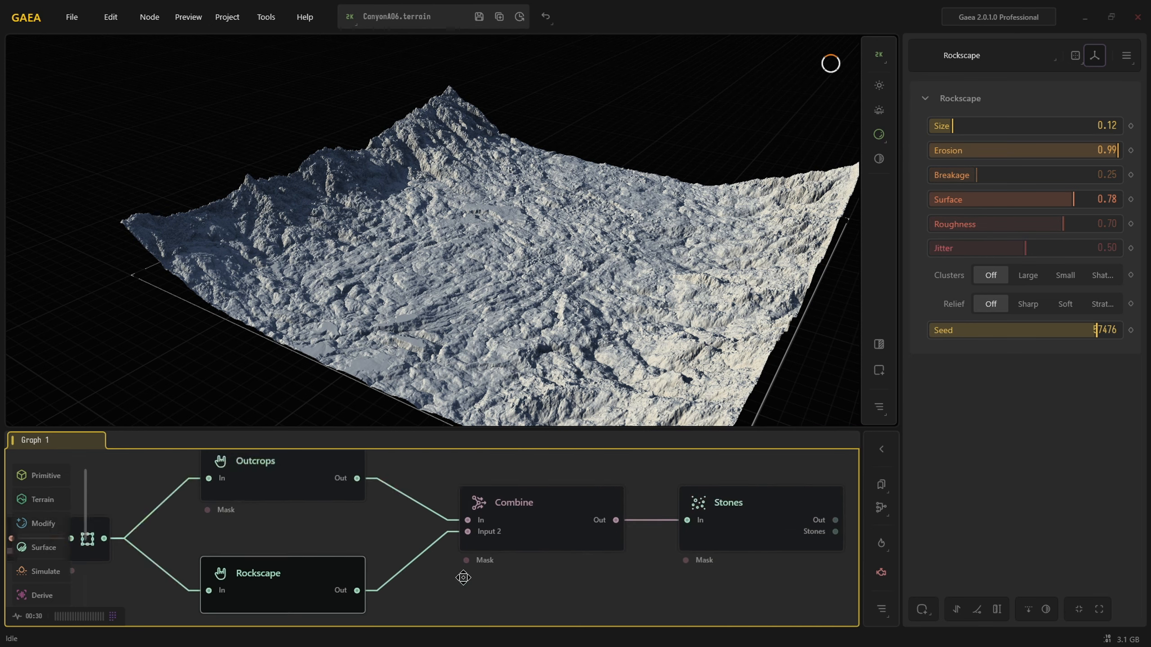
left_click(470, 509)
left_click(671, 535)
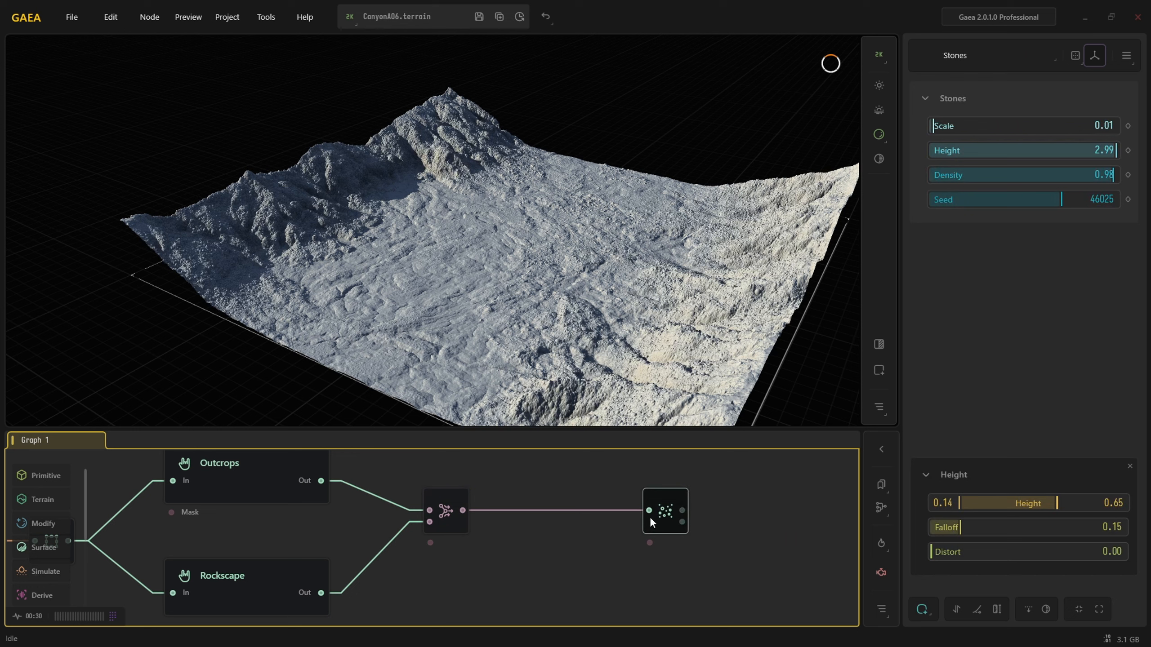
left_click_drag(653, 516, 563, 522)
scroll(570, 588, "down", 5)
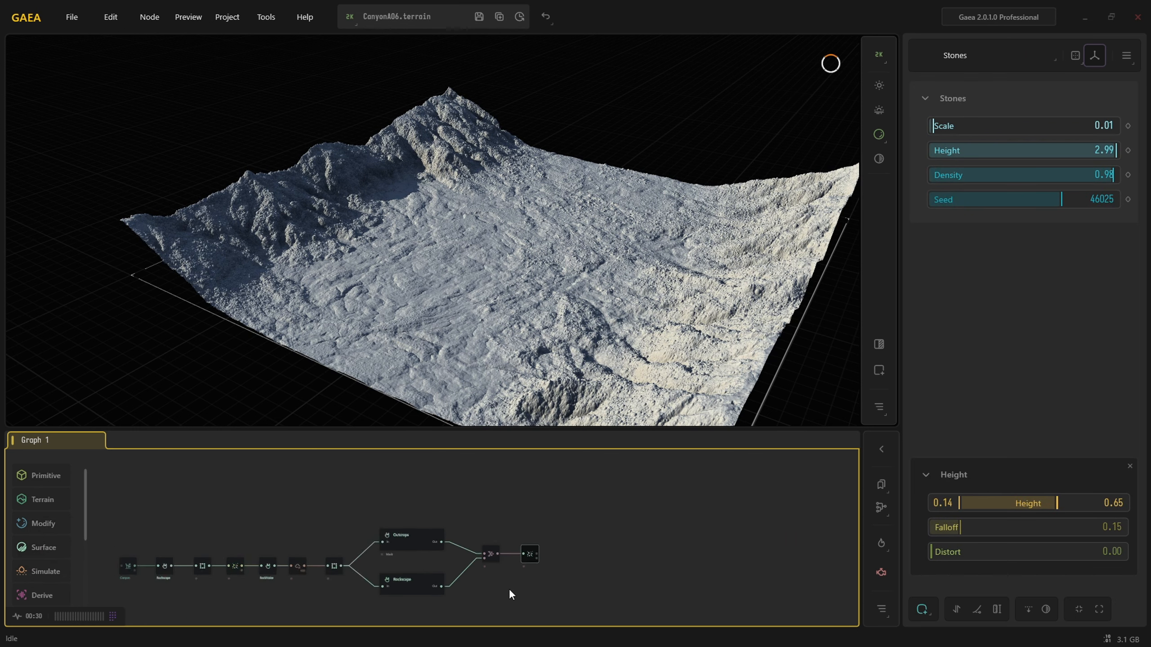
Expand the Shatter node to full size and collapse it back to compact size.
middle_click_drag(509, 594, 724, 553)
middle_click_drag(522, 561, 482, 559)
scroll(509, 553, "up", 4)
scroll(516, 571, "down", 2)
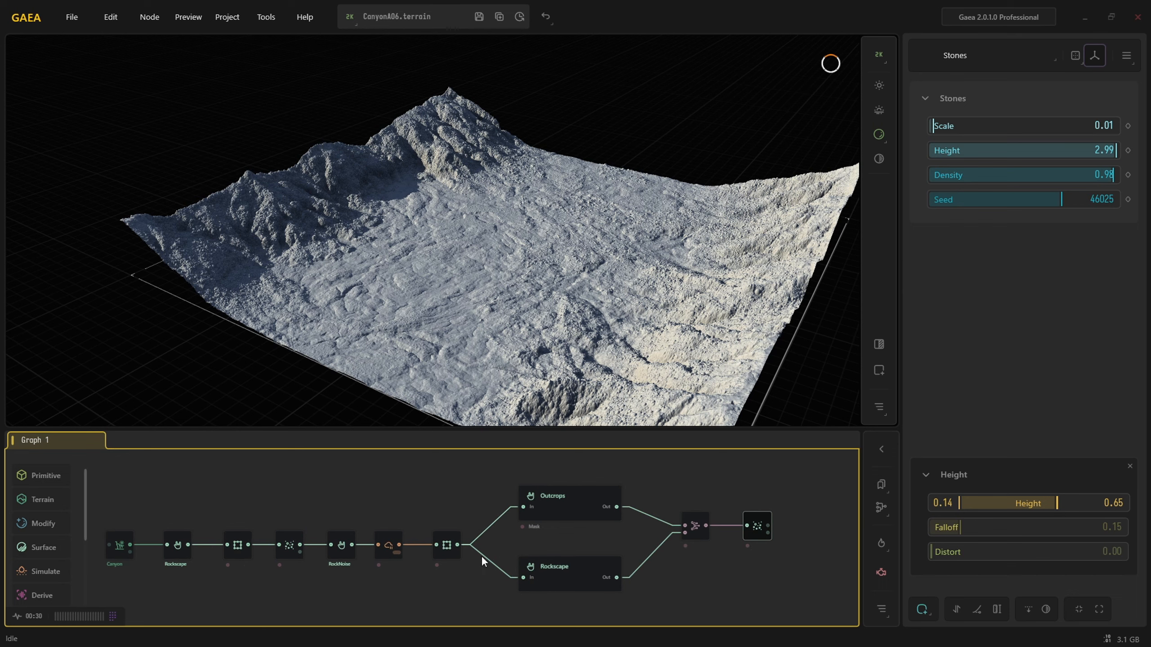
left_click(448, 549)
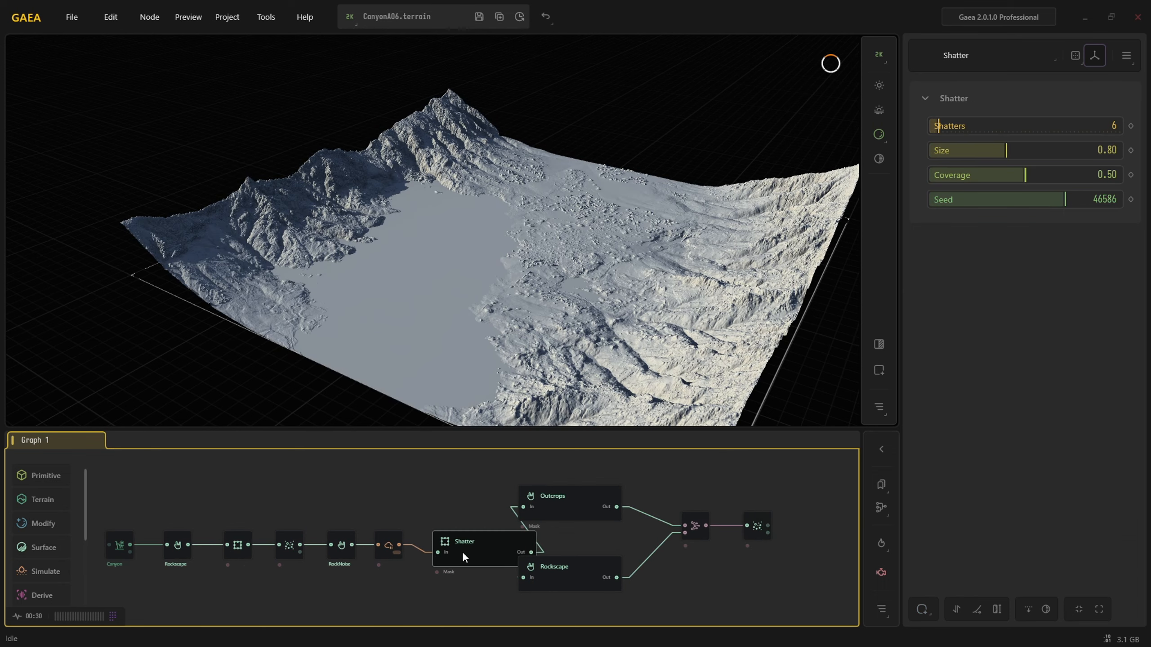
double_click(477, 547)
scroll(538, 528, "up", 3)
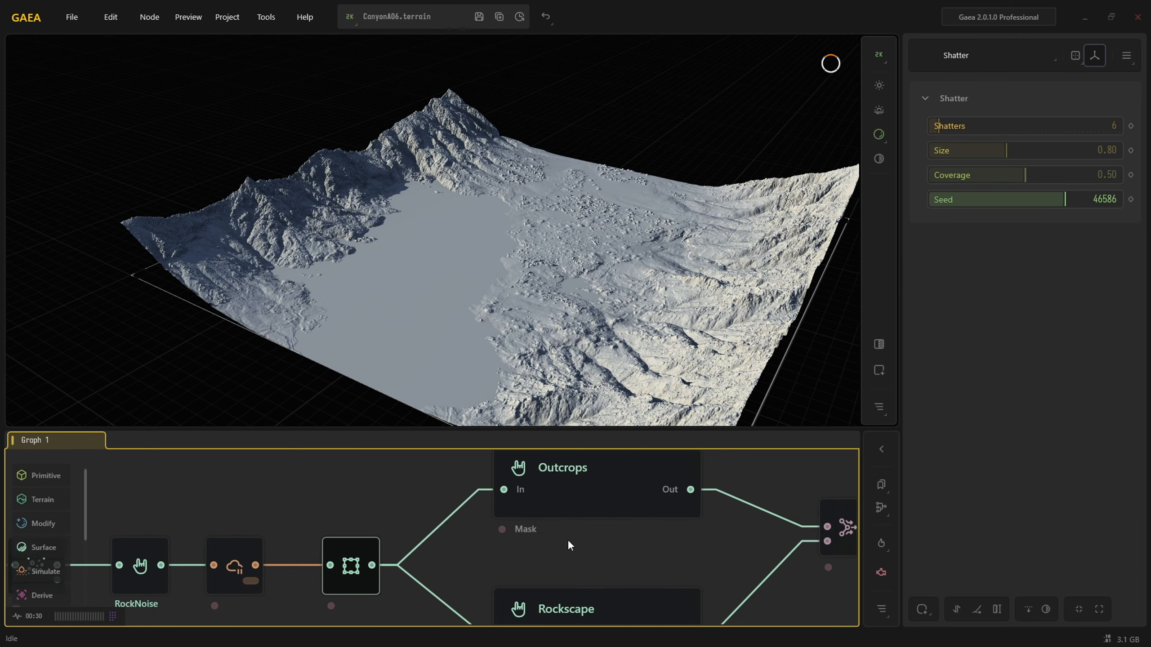
Expand the final Stones node to full size and review the commands available for it.
middle_click_drag(575, 556, 427, 539)
left_click(649, 508)
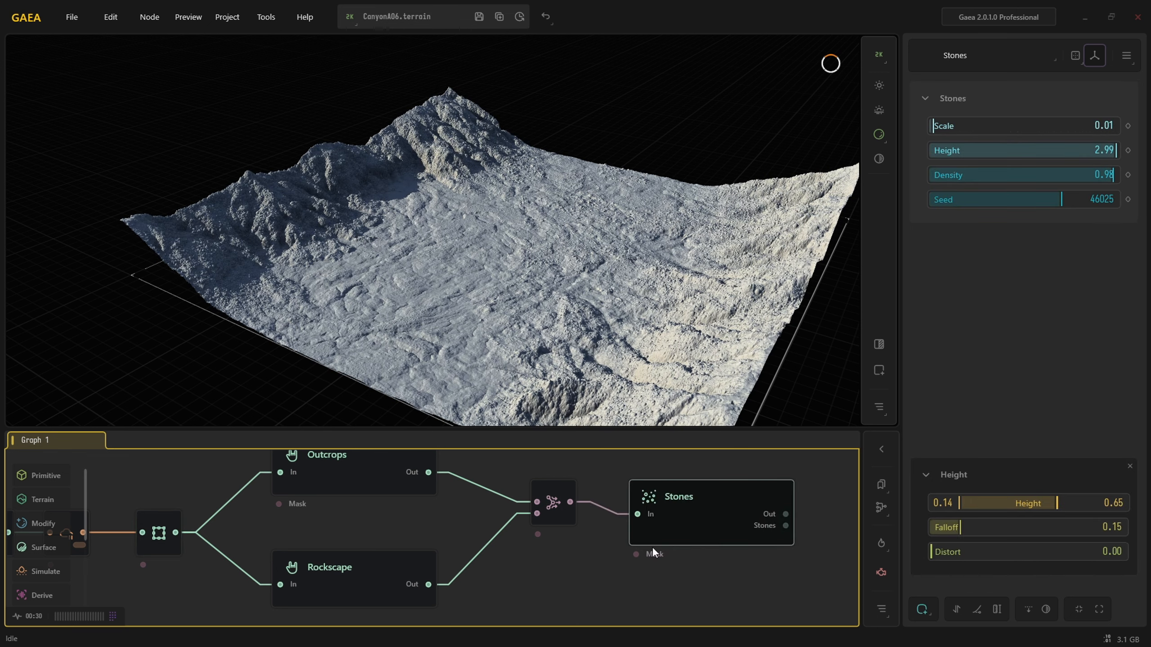
right_click(593, 514)
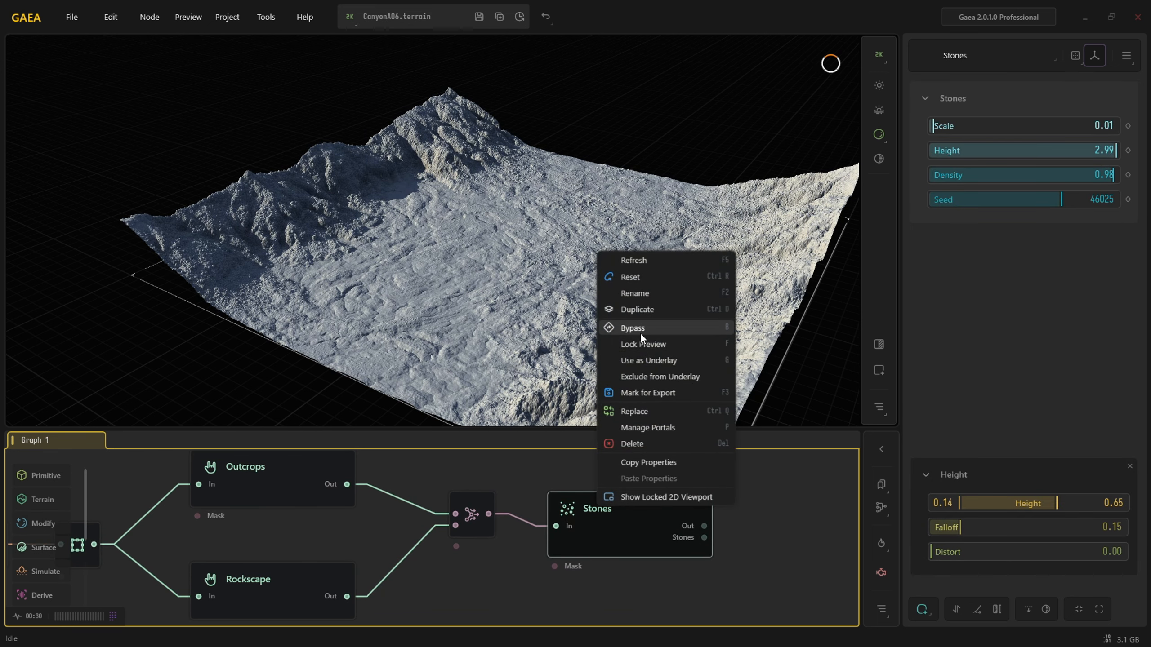
left_click(803, 535)
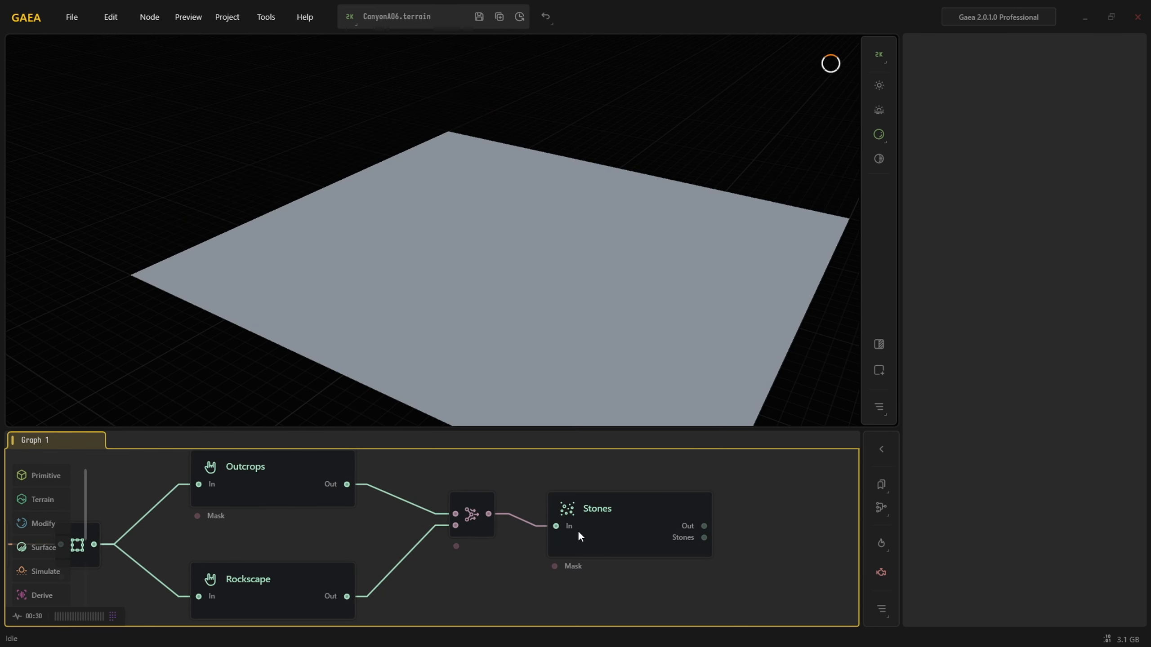
Mark the final Stones node for export, remove the mark, and review the node's commands again.
left_click(590, 531)
key("F3")
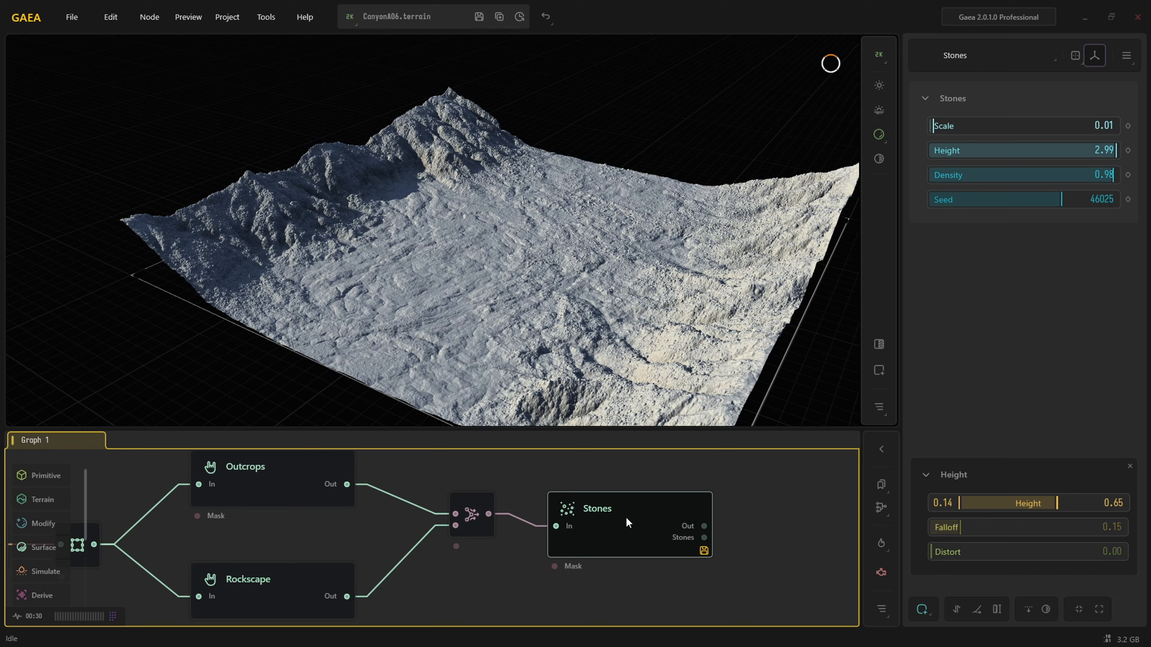
key("F3")
right_click(624, 516)
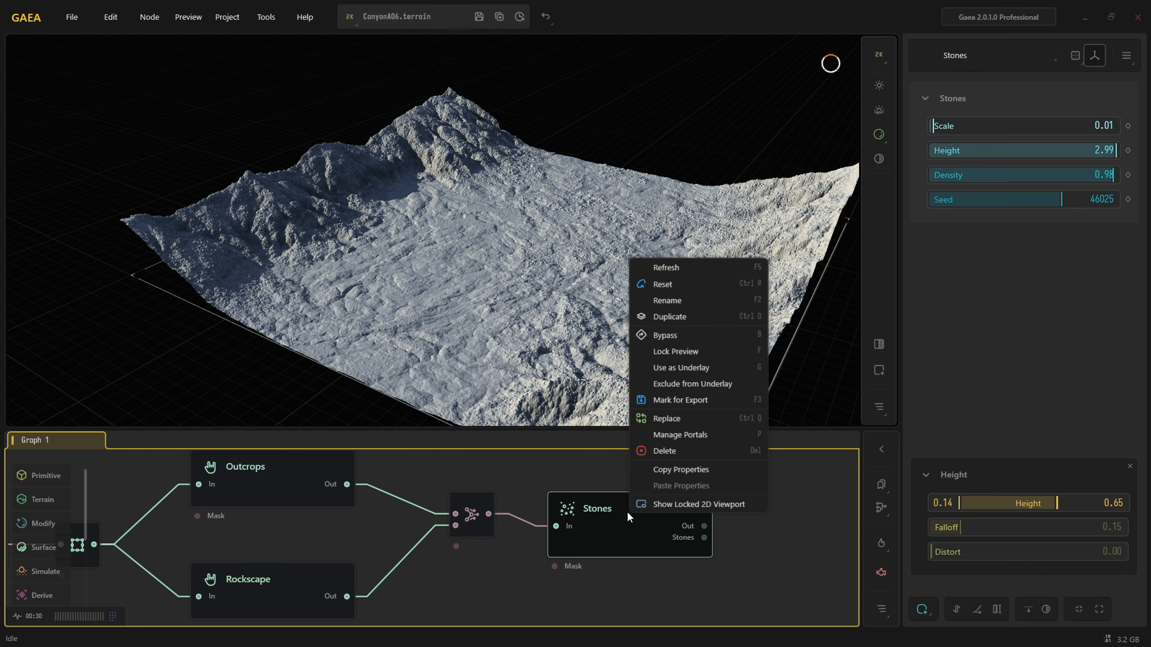
left_click(601, 550)
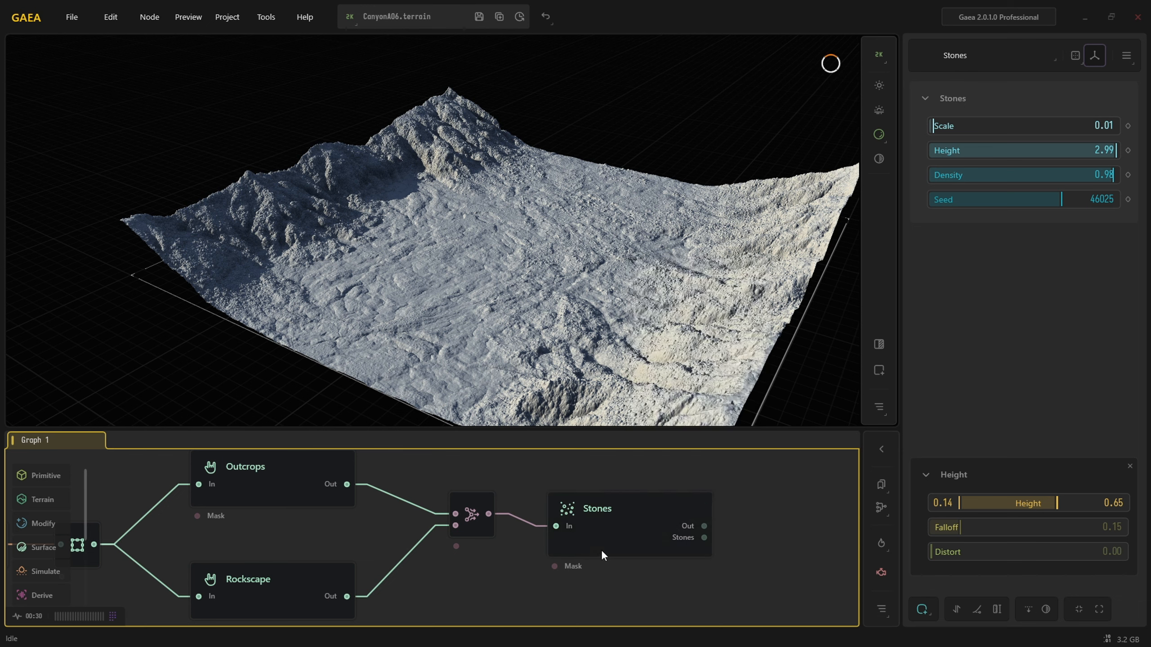
Rename the final Stones node to "Stones 2" and collapse it to compact size.
double_click(596, 514)
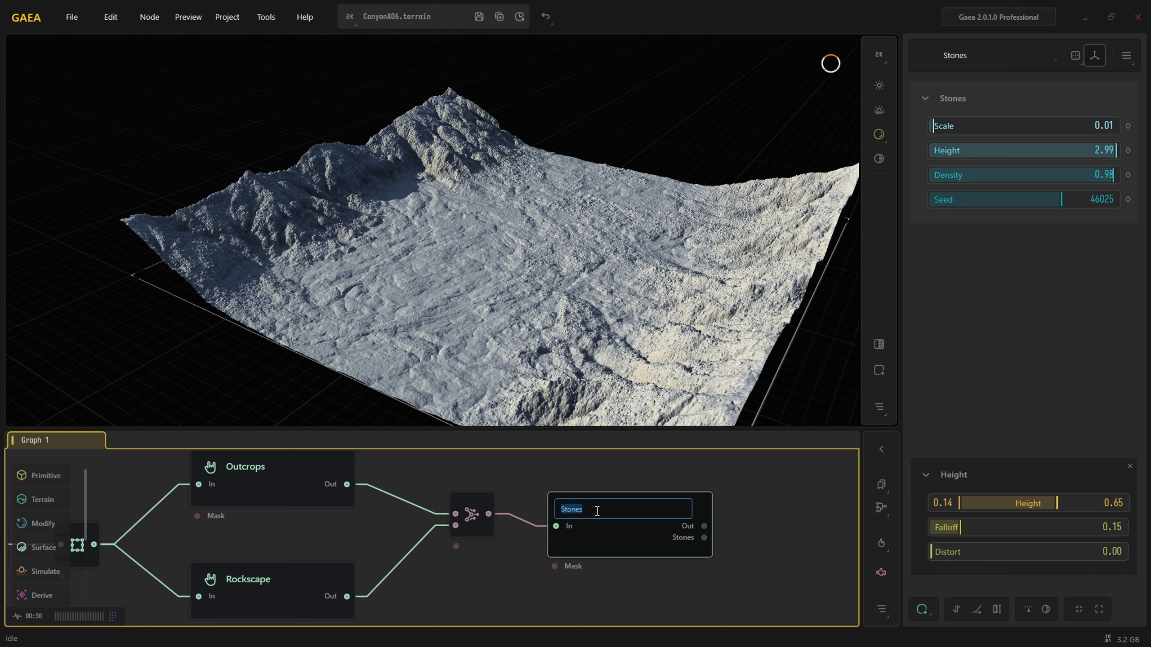
type("S")
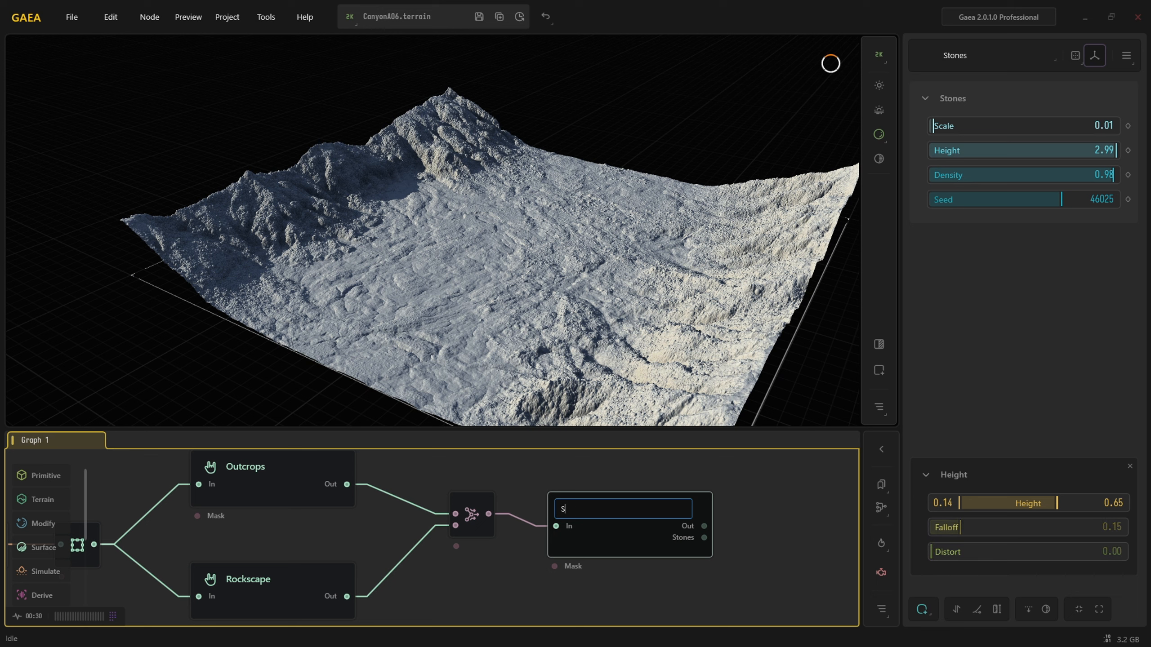
type("tones 2")
key("Return")
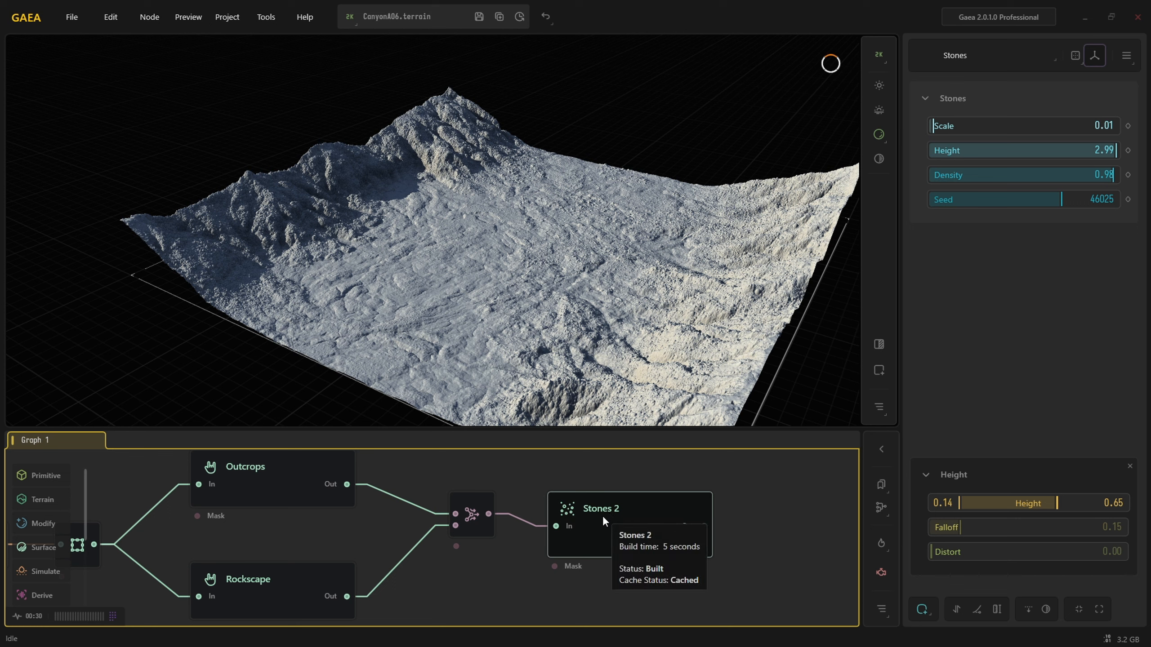
double_click(606, 530)
Locate and select the Stones 2 node in the graph's node list, hide the list, and bring the whole graph into view.
left_click(881, 449)
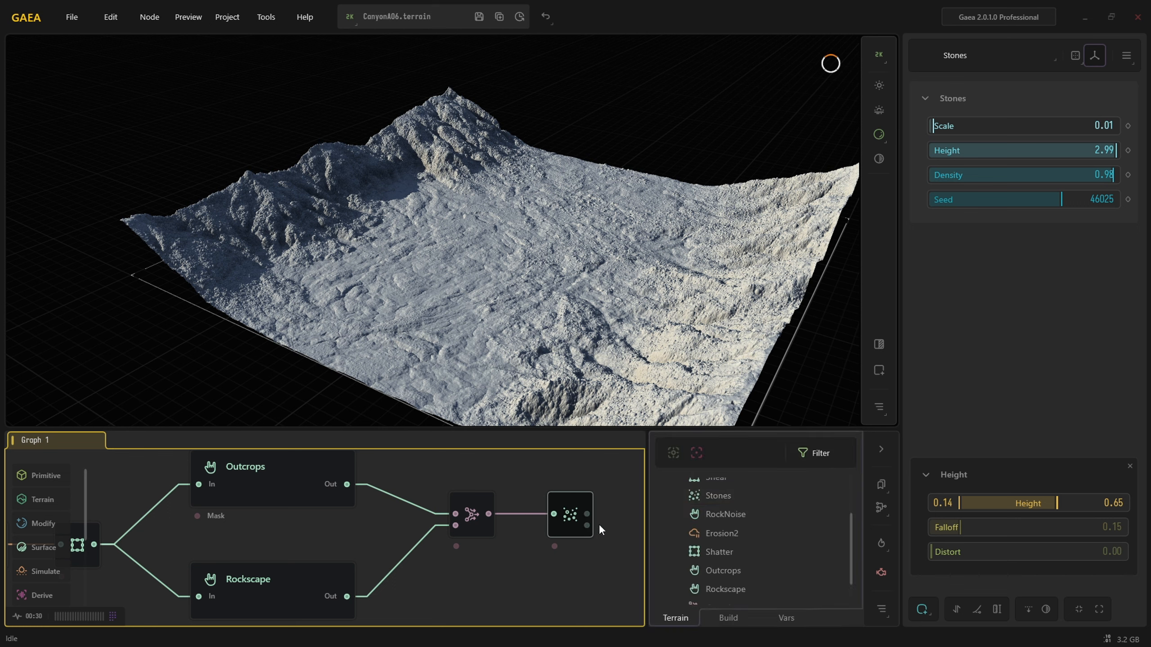
scroll(741, 547, "up", 3)
scroll(739, 547, "down", 4)
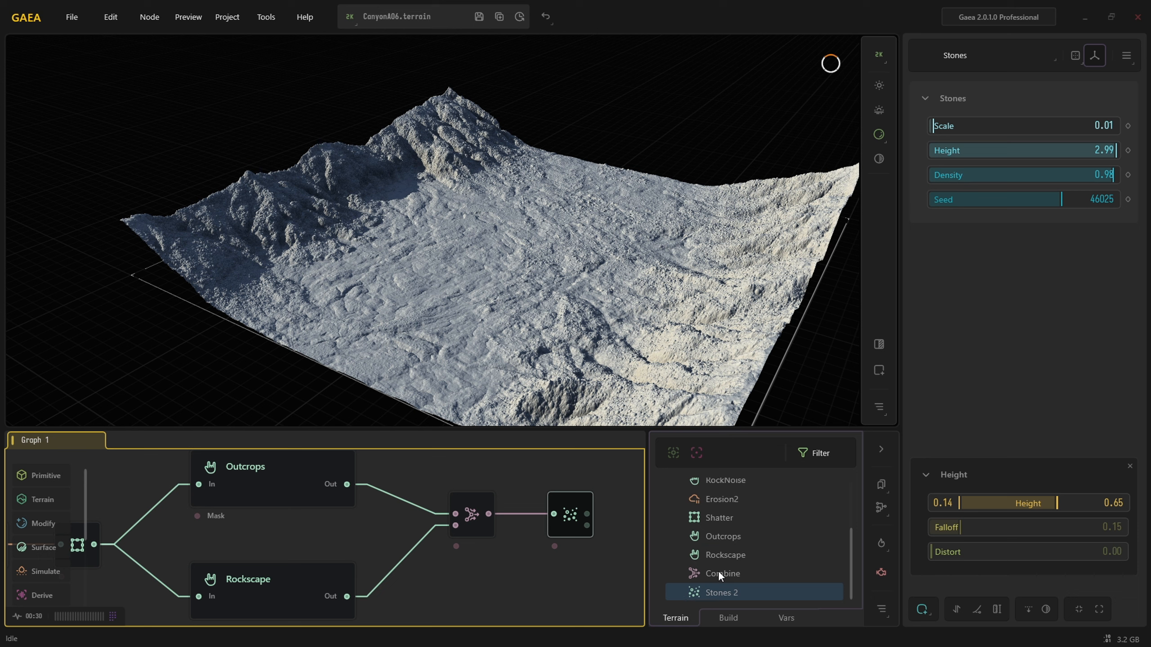
left_click(718, 586)
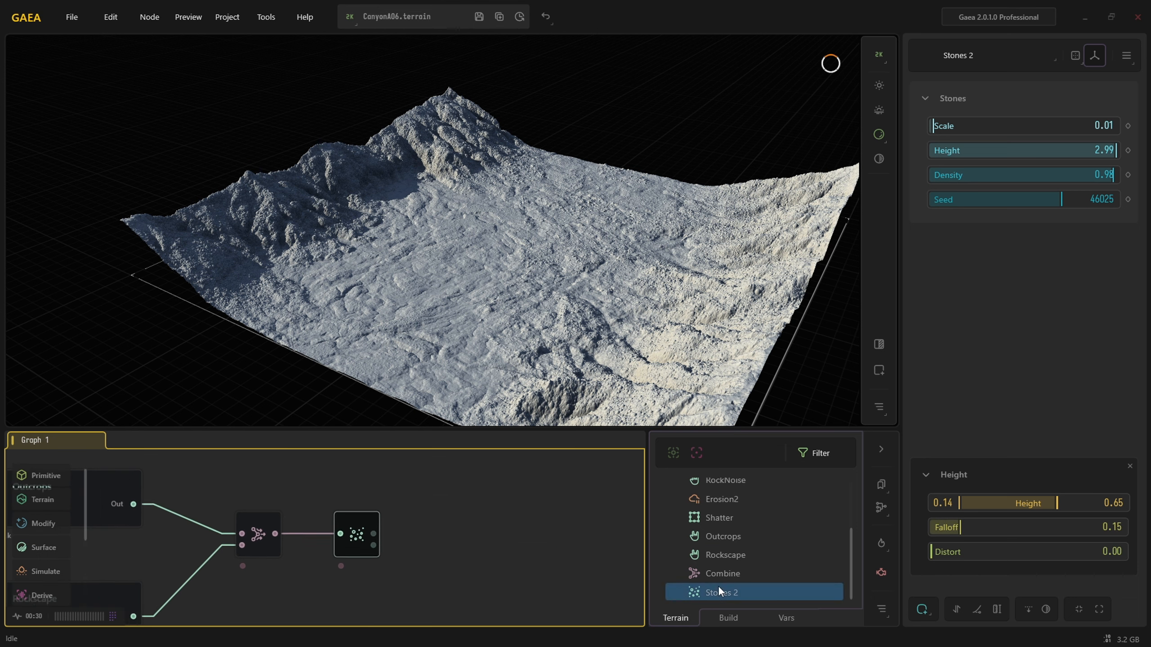
left_click(881, 450)
scroll(324, 605, "down", 3)
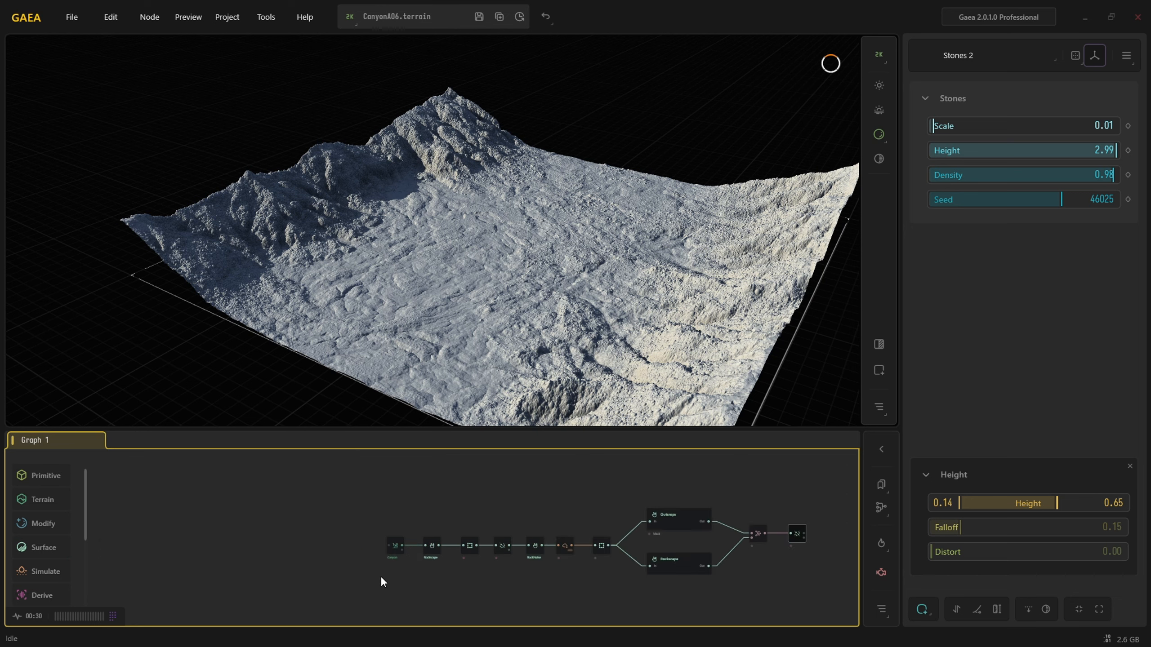
Select the Shear node after the first Rockscape and examine the terrain it produces.
scroll(512, 575, "up", 3)
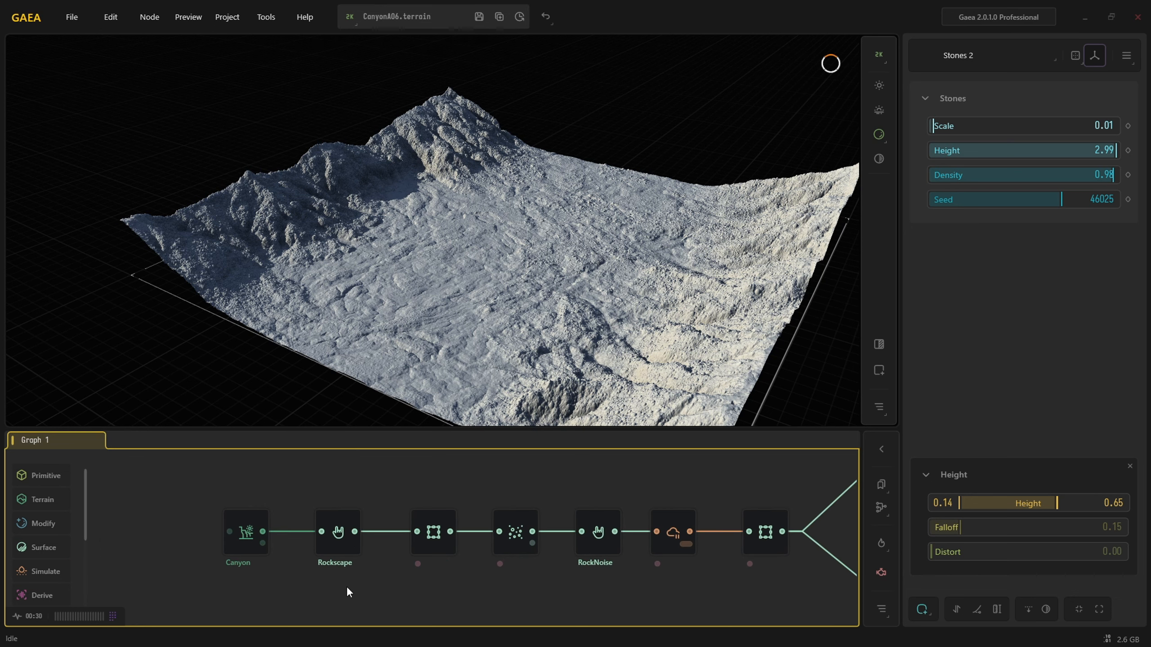
left_click(433, 532)
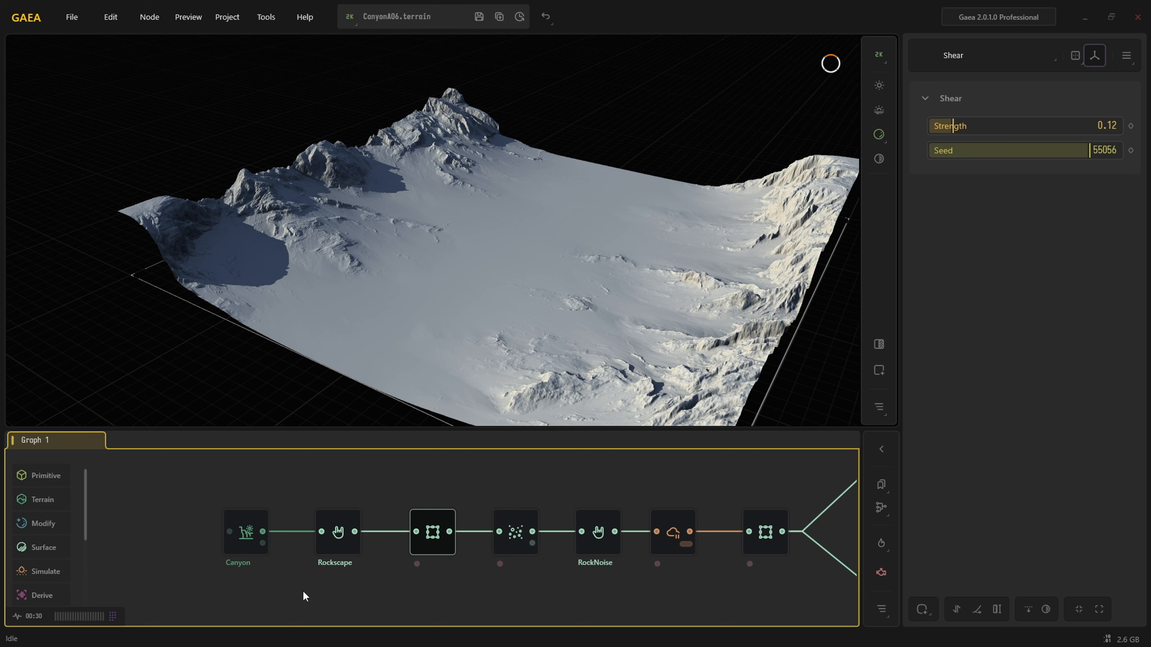
scroll(500, 587, "down", 2)
middle_click_drag(551, 603, 623, 578)
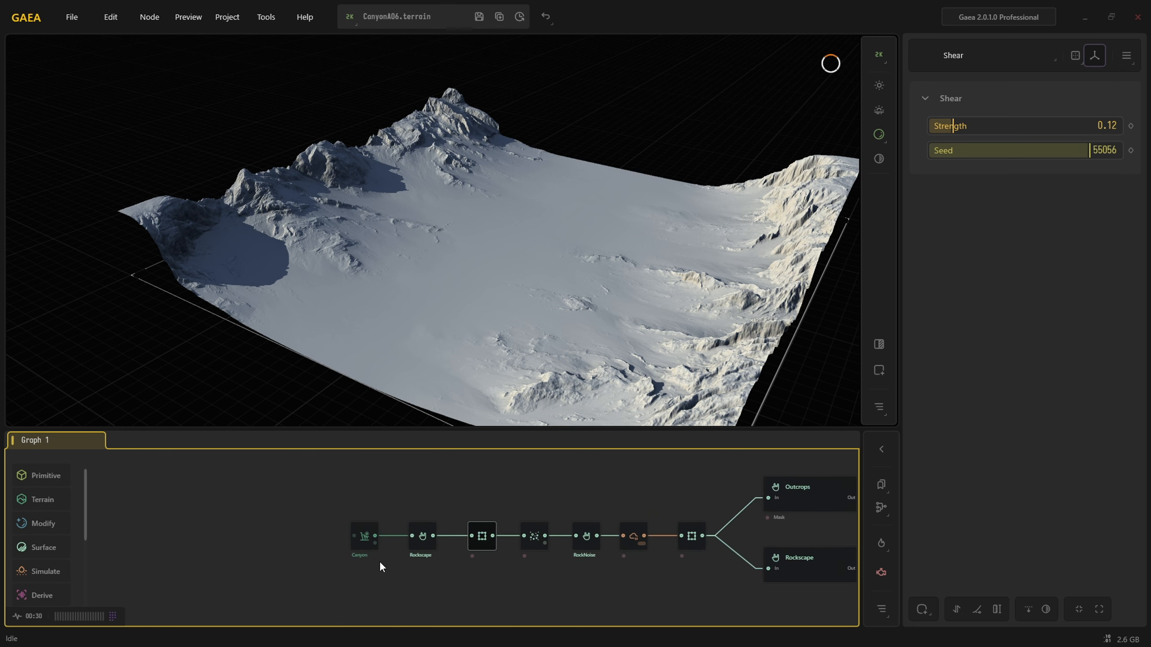
Expand the Canyon node to full size and place it well clear of the rest of the node chain.
left_click(351, 551)
left_click_drag(364, 546, 209, 549)
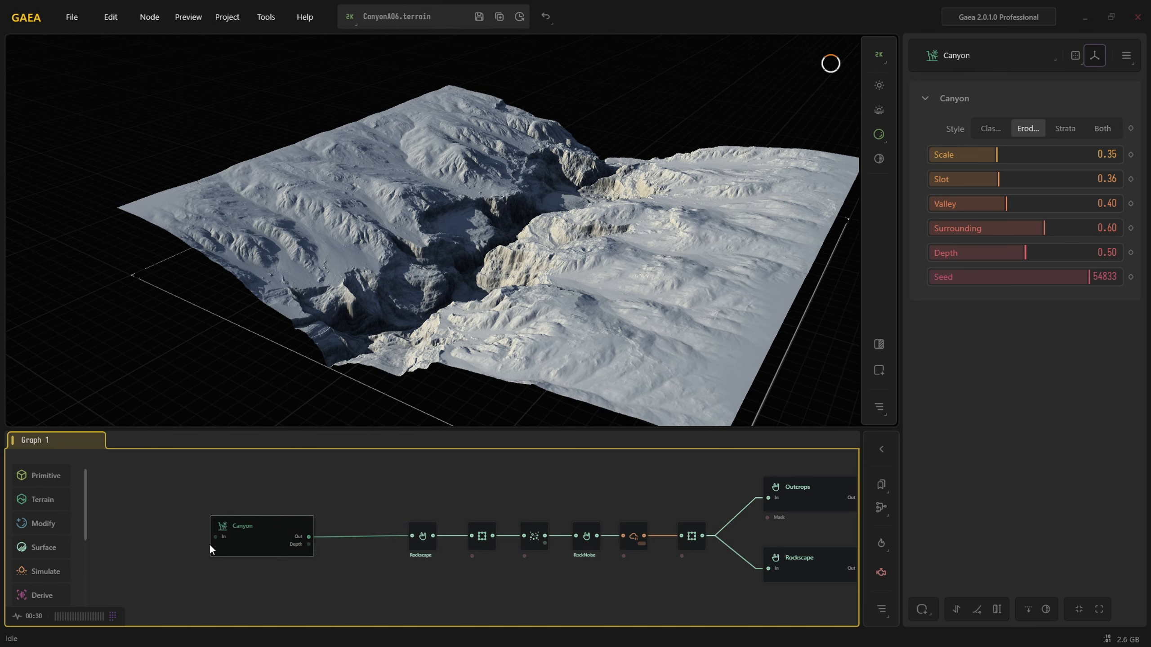
scroll(245, 542, "up", 4)
Examine the Canyon node's terrain from several angles and distances.
mouse_move(394, 359)
left_mouse_down("alt")
mouse_move(429, 356)
mouse_move(397, 363)
left_mouse_up("alt")
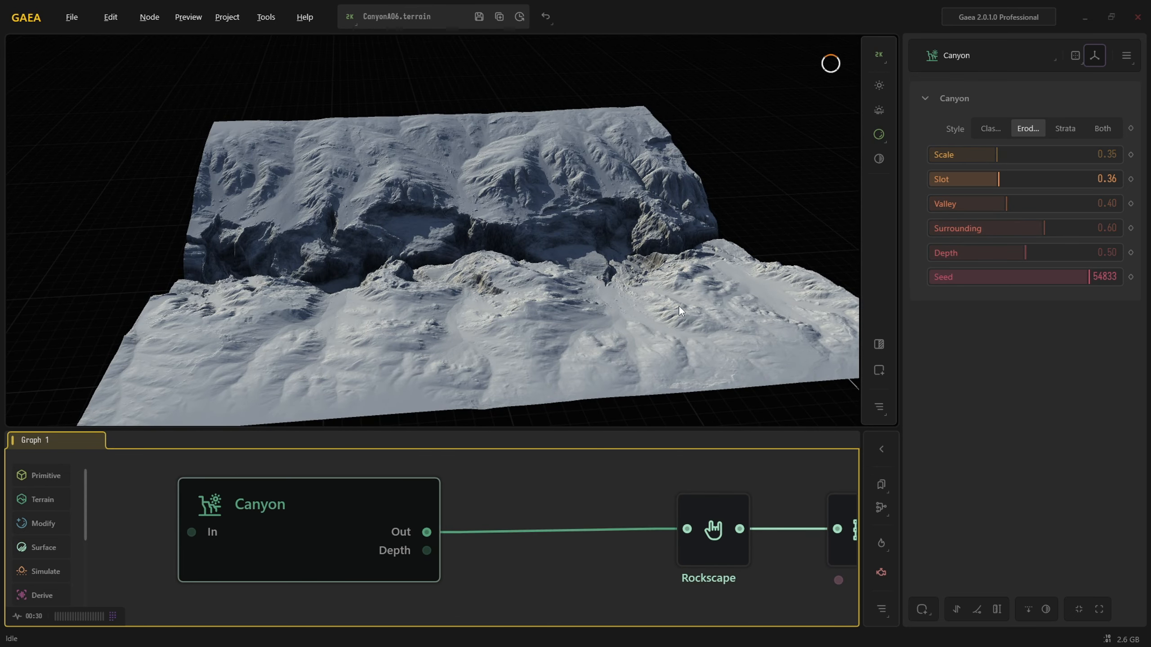
left_click_drag(513, 244, 463, 340)
scroll(475, 295, "up", 5)
scroll(514, 250, "down", 3)
scroll(491, 282, "down", 5)
scroll(399, 485, "down", 4)
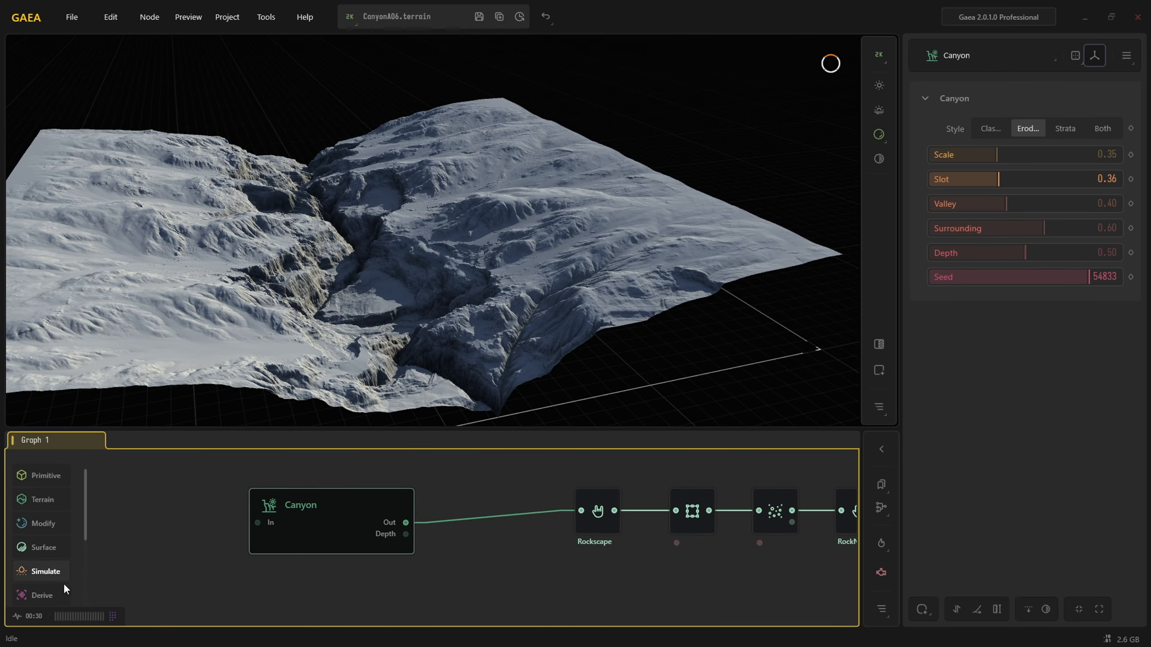
Search for "un", add an Unreal node to the graph, and move it towards the end of the chain.
scroll(99, 555, "down", 3)
right_click(250, 587)
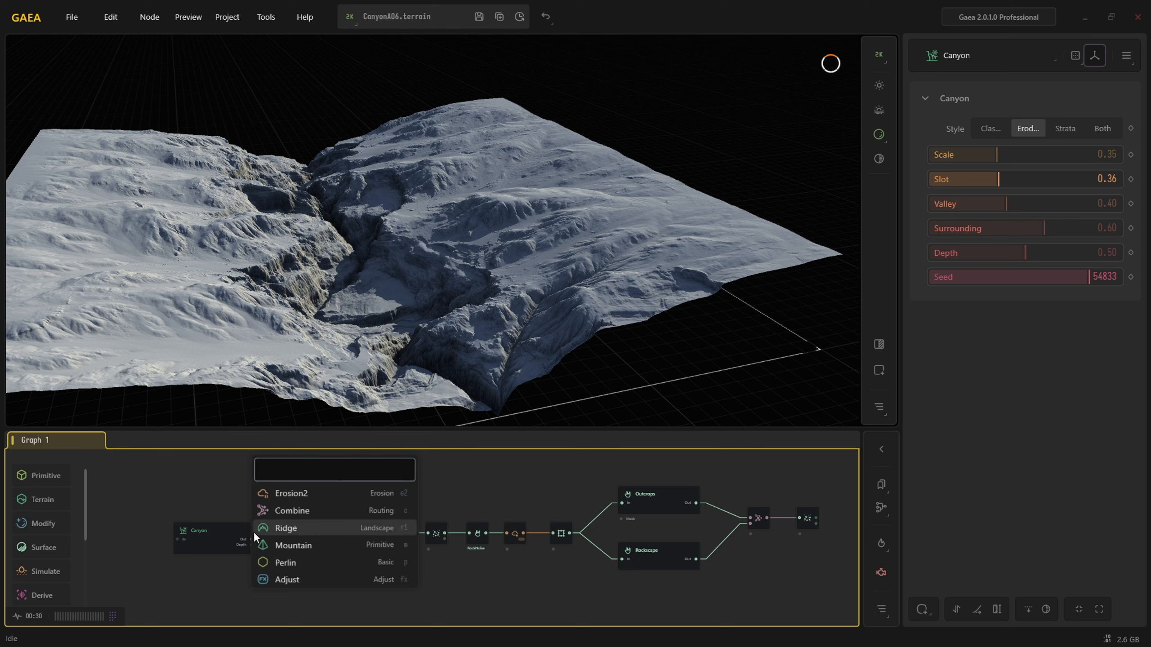
type("un")
left_click(310, 442)
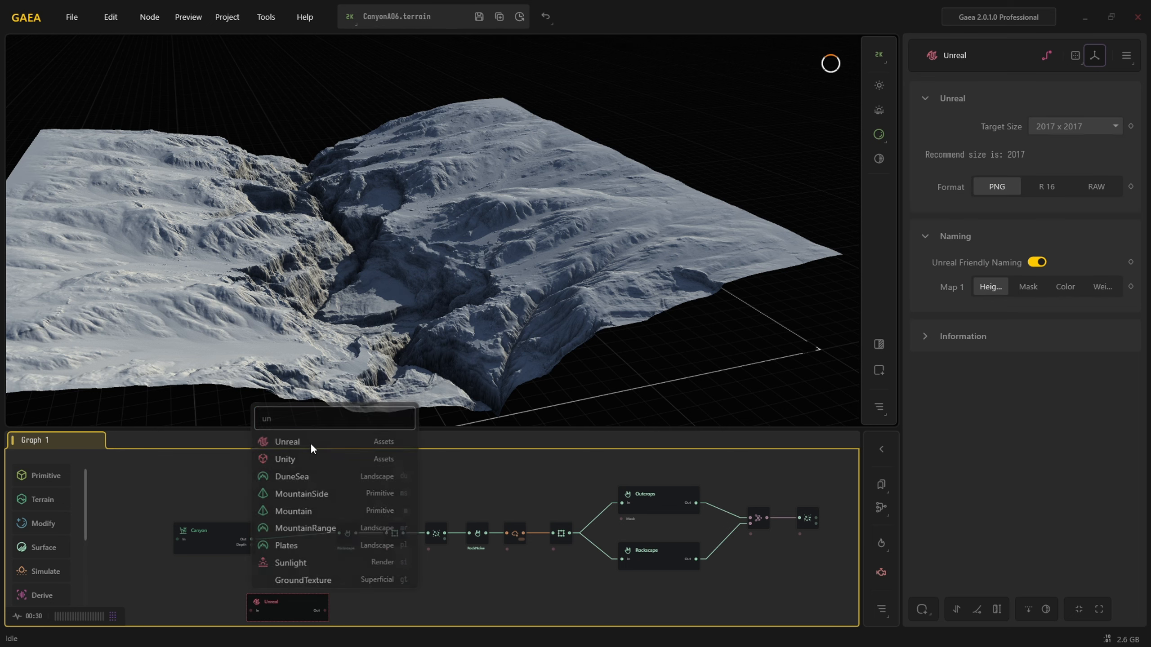
left_click_drag(289, 606, 836, 586)
middle_click_drag(835, 590, 436, 576)
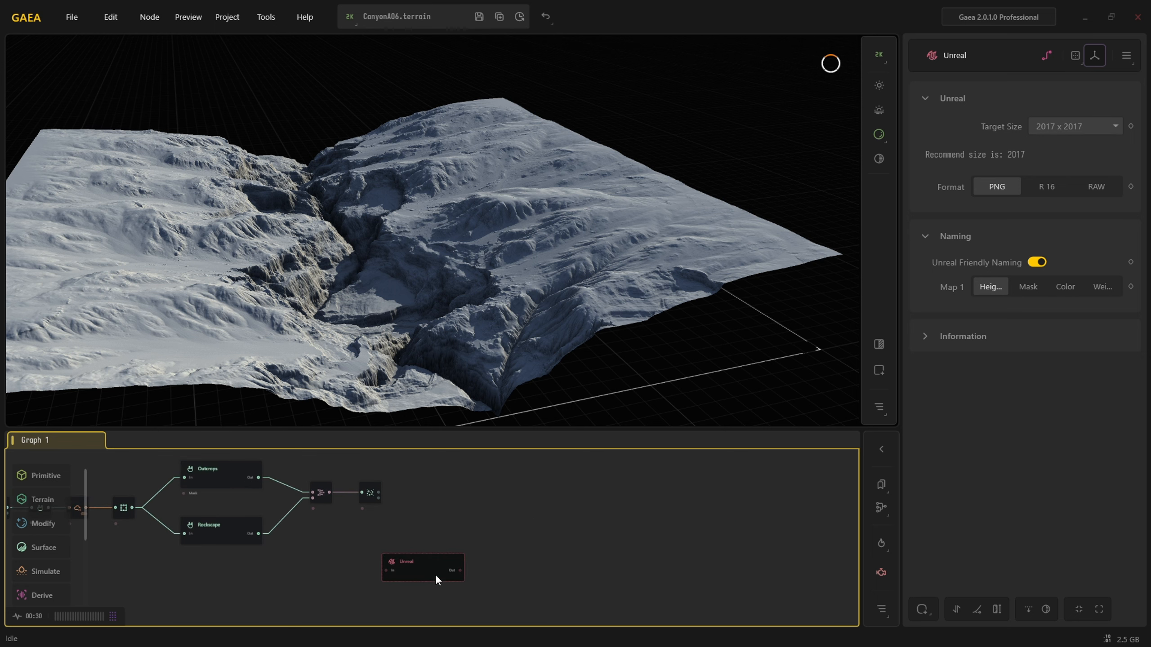
Place the Unreal node beyond the final Stones 2 node, leaving a clear gap between them.
left_click_drag(417, 557, 441, 494)
scroll(440, 492, "up", 4)
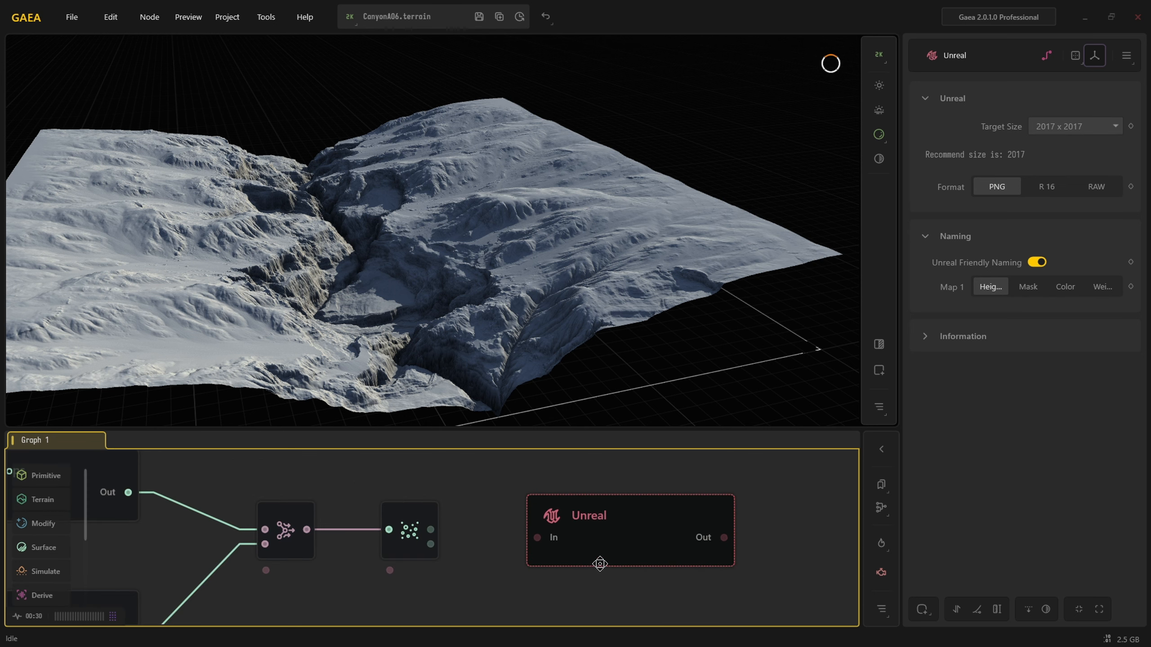
left_click_drag(616, 555, 656, 556)
middle_click_drag(531, 583, 674, 588)
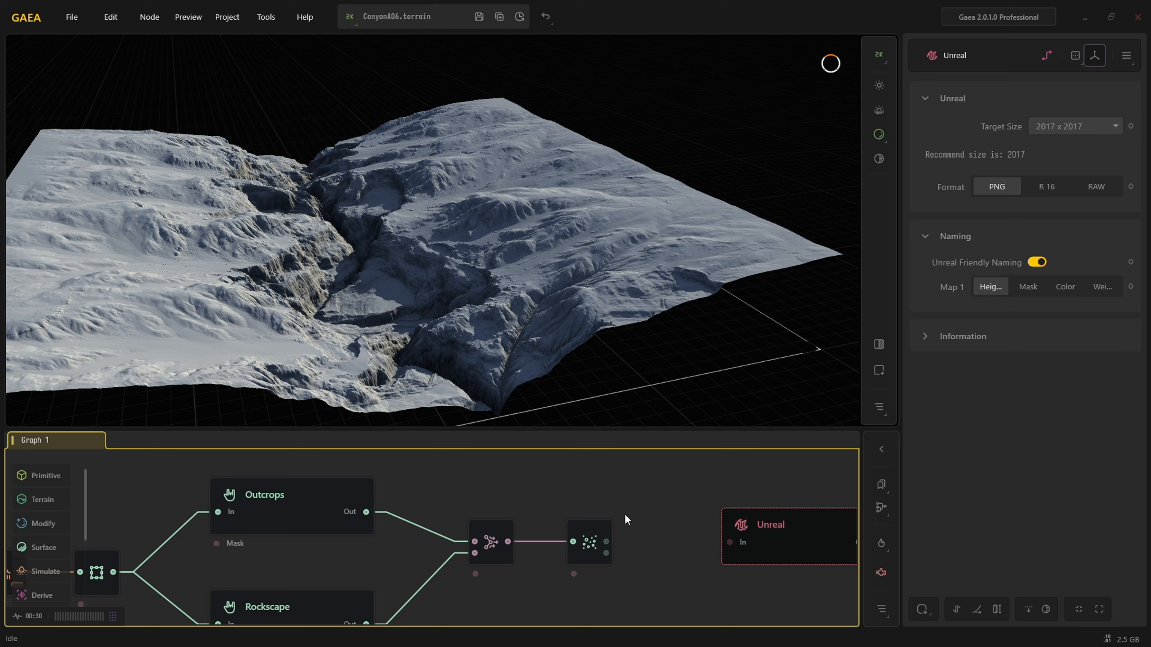
middle_click_drag(623, 517, 529, 510)
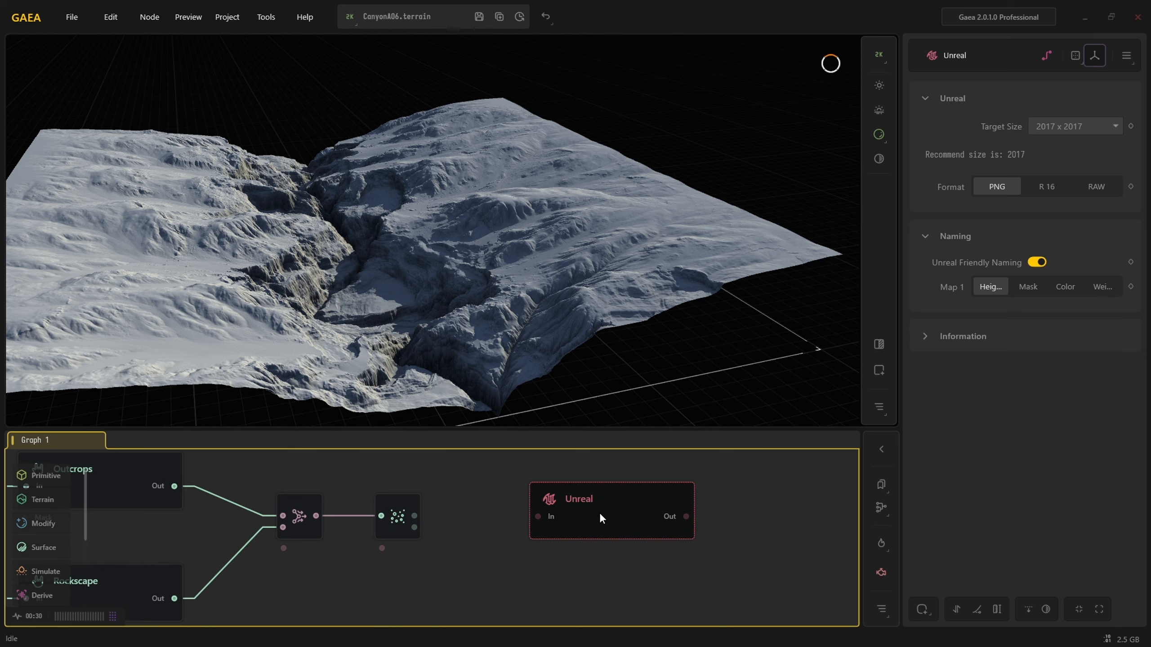
left_click_drag(601, 517, 722, 523)
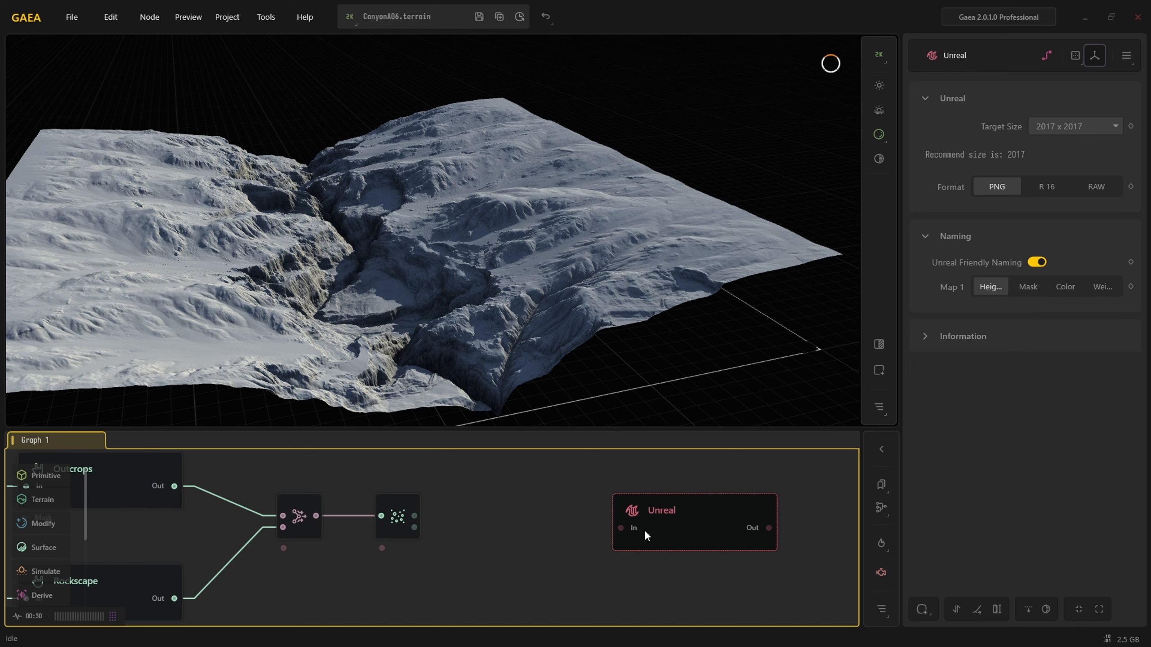
Return to the start of the graph, examine the canyon terrain, and move the Canyon node further from Rockscape.
scroll(540, 534, "down", 2)
middle_click_drag(561, 535, 707, 525)
middle_click_drag(357, 547, 503, 548)
middle_click_drag(390, 545, 576, 540)
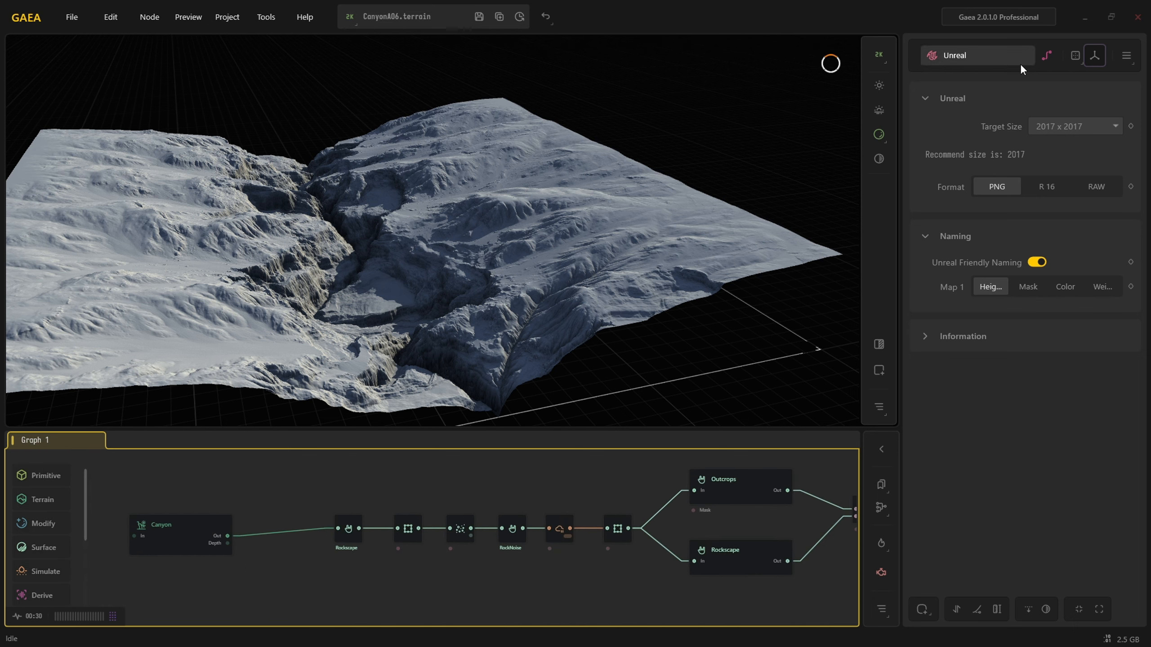
mouse_move(457, 329)
left_mouse_down()
mouse_move(427, 339)
mouse_move(438, 338)
left_mouse_up()
scroll(302, 506, "up", 2)
middle_click_drag(302, 506, 549, 465)
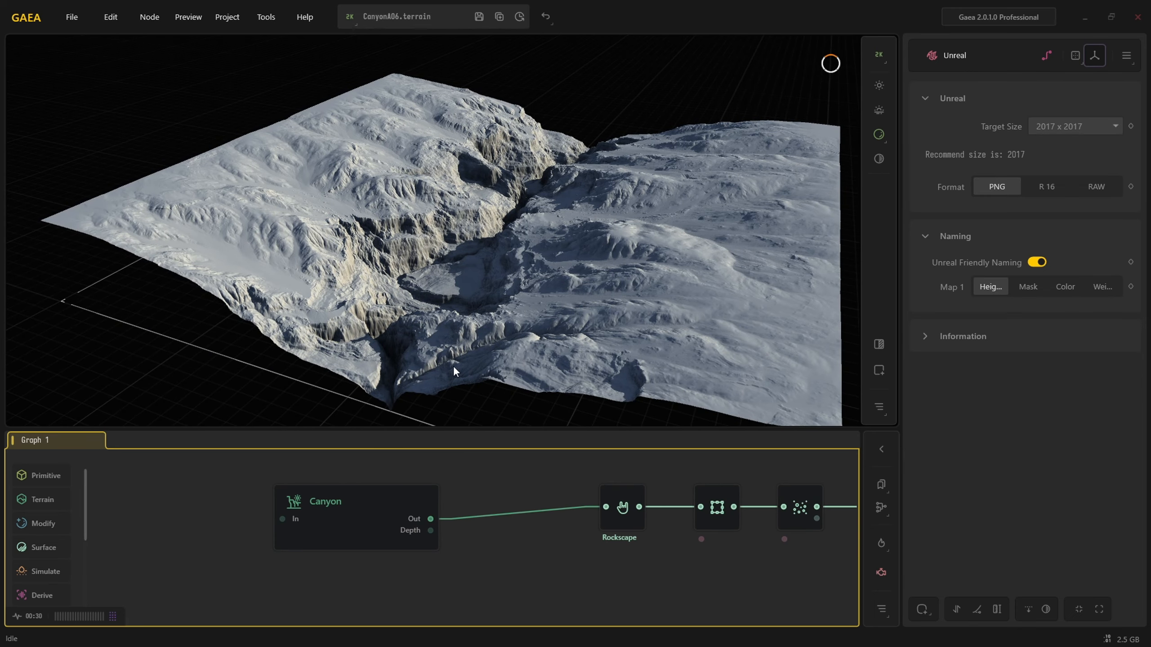
left_click_drag(369, 510, 300, 511)
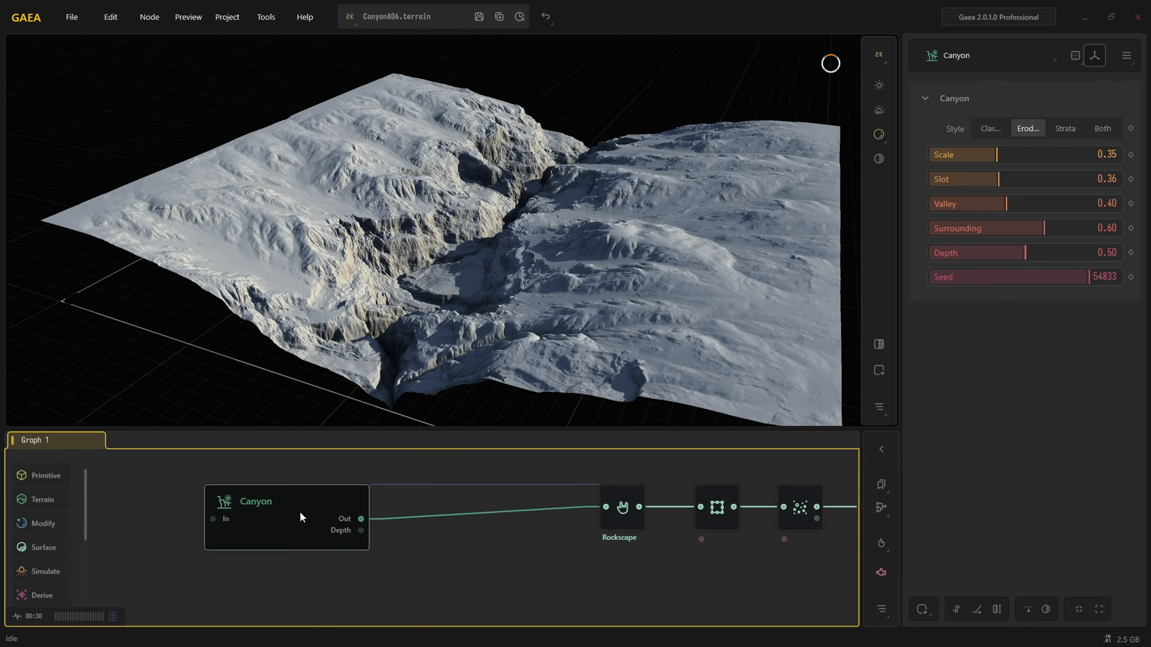
Expand the first Rockscape node to full size, move it closer to Canyon, and examine its terrain.
left_click(616, 517)
left_click_drag(649, 507, 472, 508)
left_click_drag(460, 322, 480, 477)
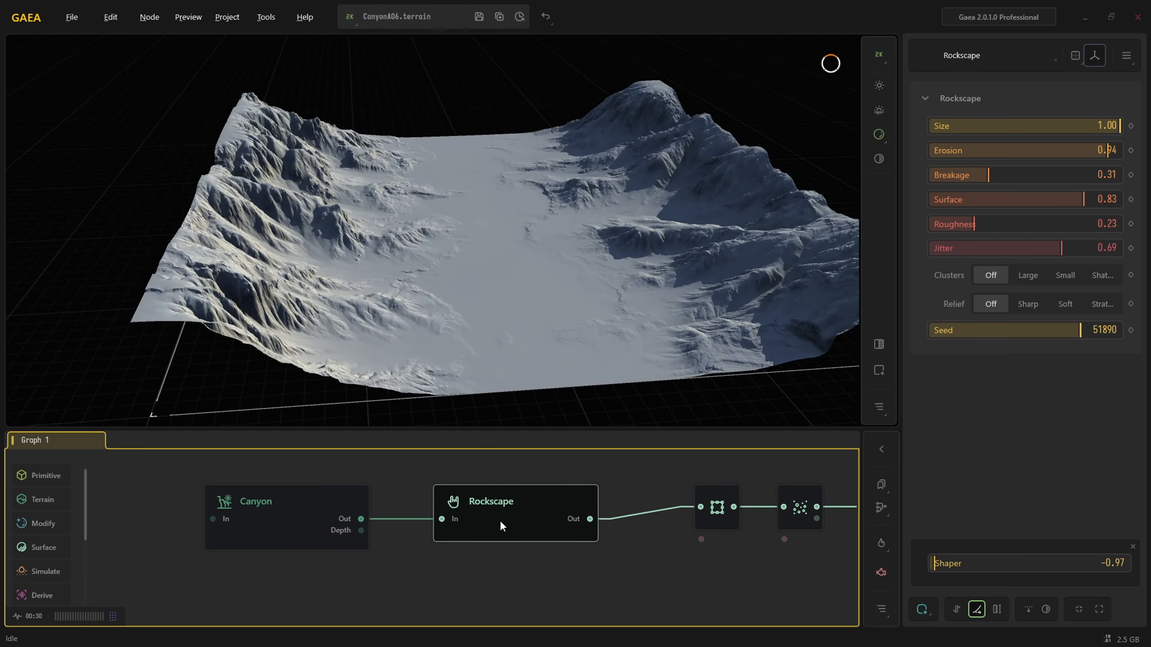
left_click_drag(512, 374, 403, 381)
scroll(403, 382, "up", 3)
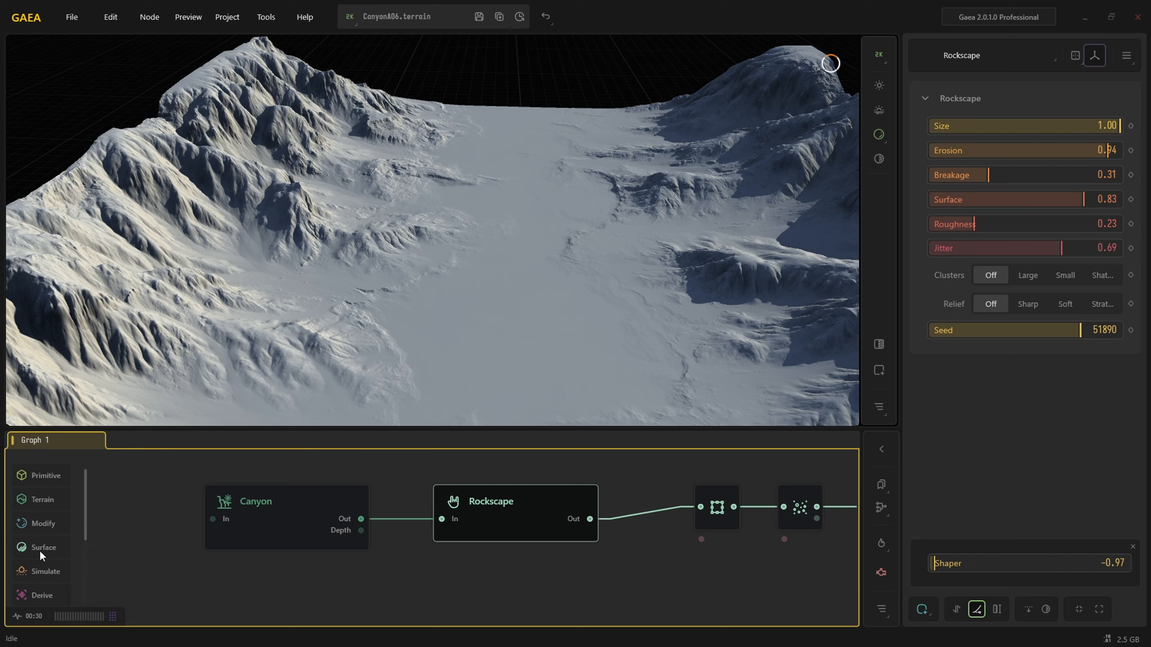
Review the Surface node categories, including Rocky, and close the list without adding a node.
mouse_move(40, 550)
mouse_move(137, 547)
mouse_move(45, 572)
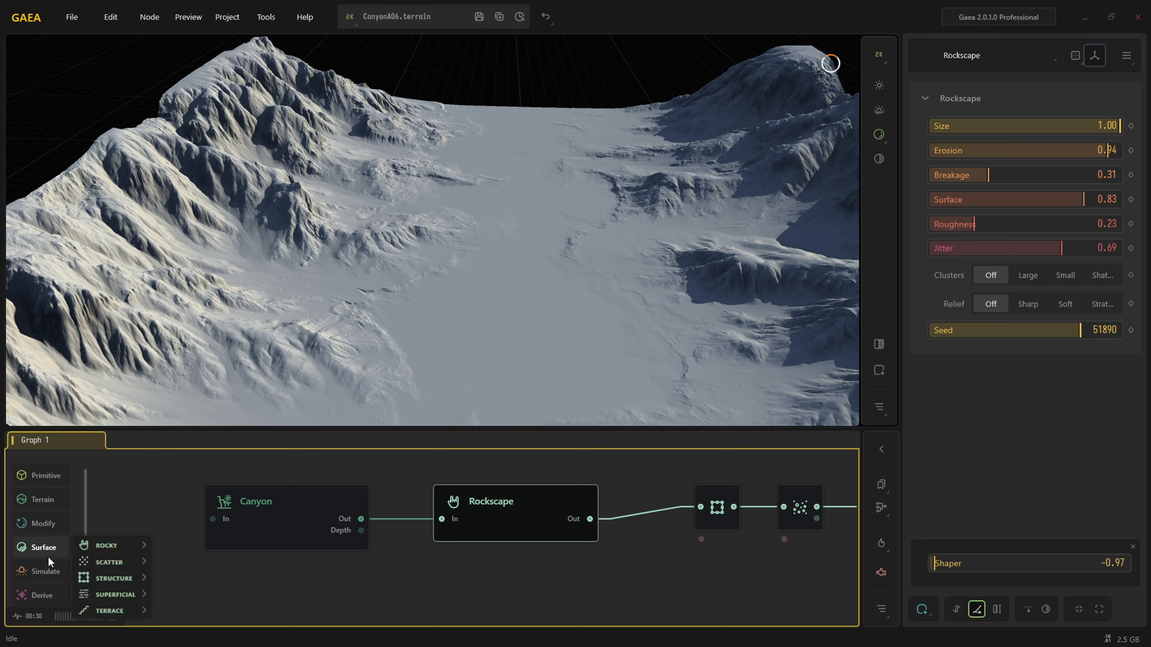
left_click(335, 558)
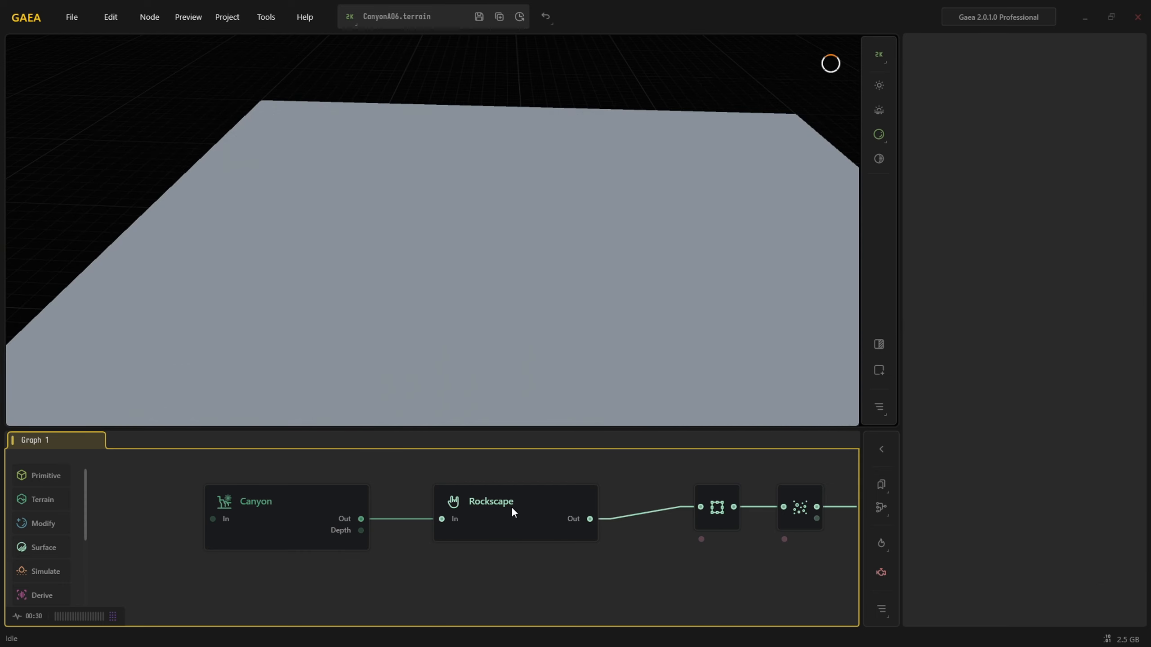
Select the Rockscape node next to Canyon and set its Size to 0.22 and then 0.33.
left_click(513, 509)
left_click(972, 125)
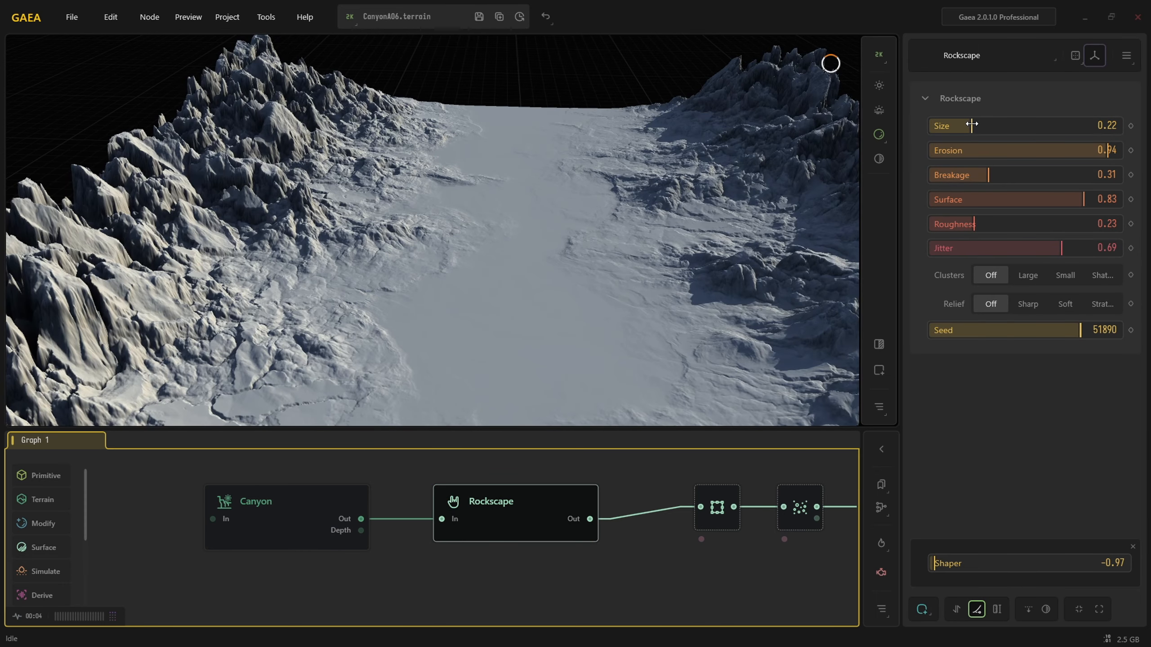
left_click(992, 126)
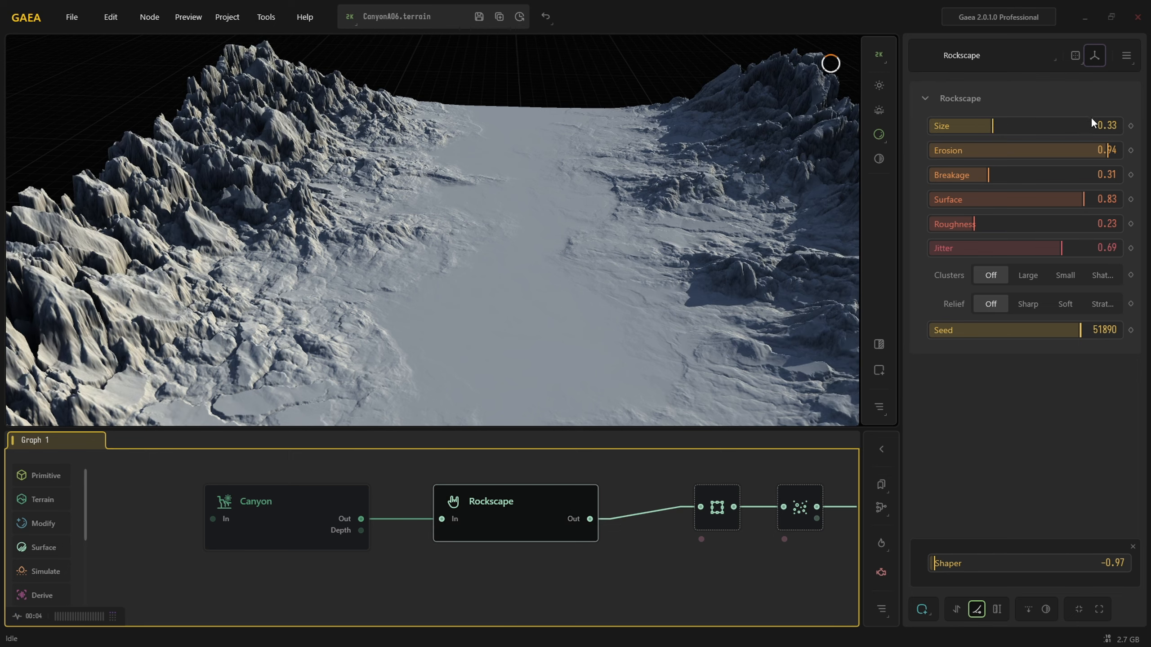
Examine the Rockscape rock formations up close and across the whole terrain from several angles.
left_click_drag(493, 297, 437, 316)
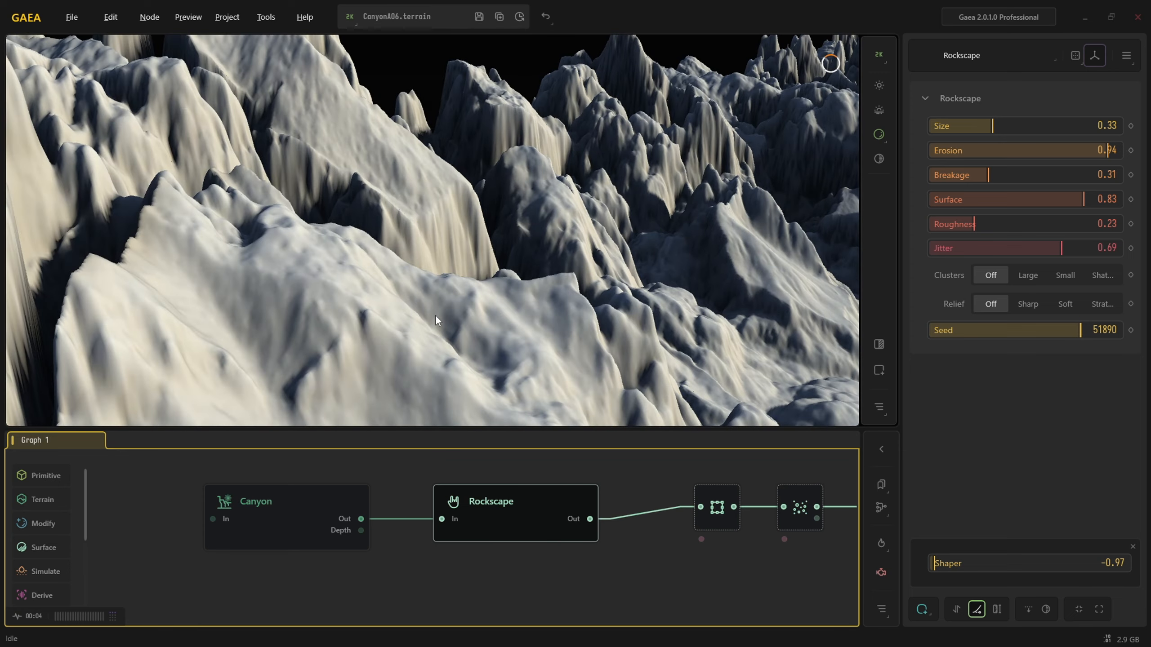
left_click_drag(524, 300, 442, 270)
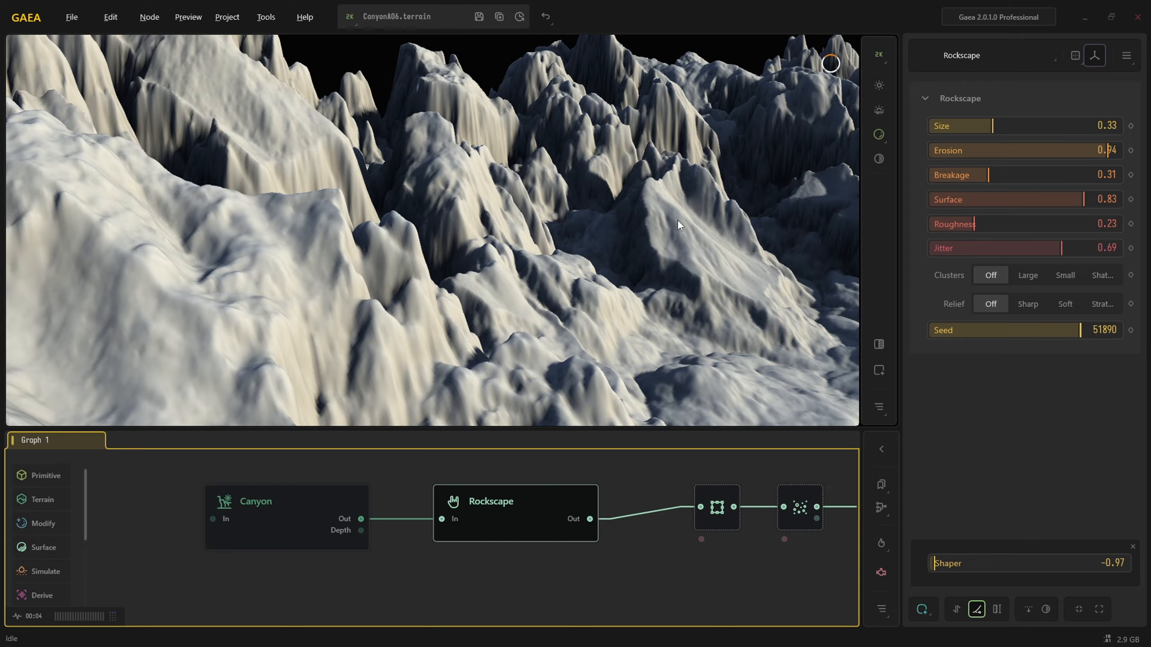
scroll(677, 219, "down", 3)
left_click_drag(598, 272, 566, 288)
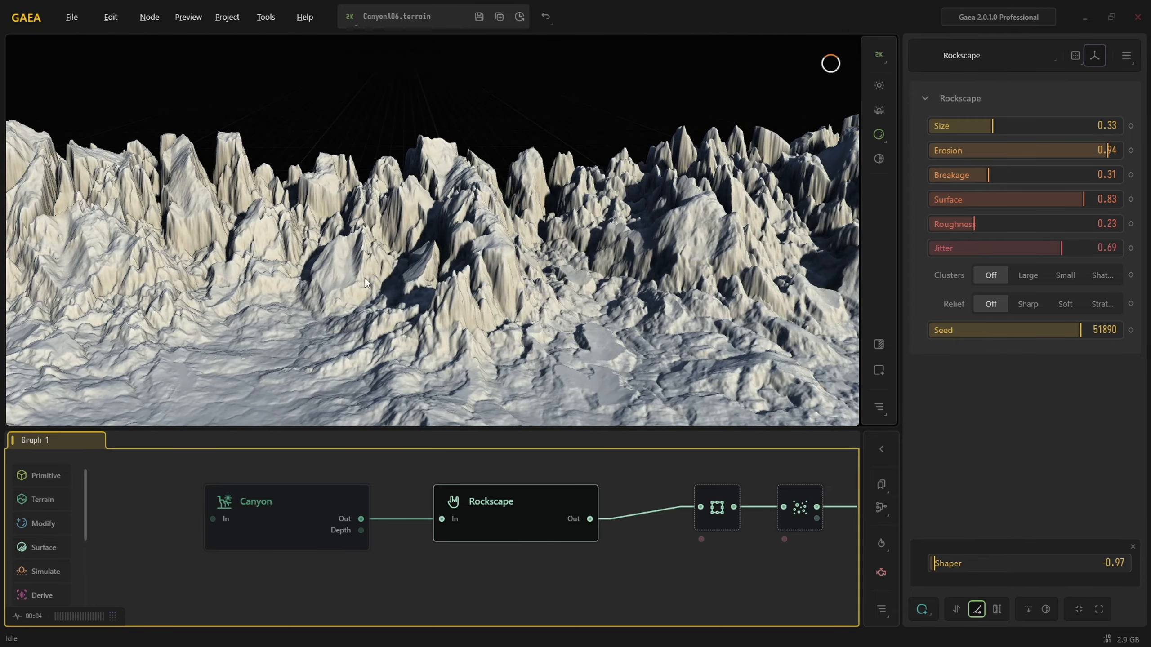
left_click_drag(368, 281, 405, 248)
left_click_drag(472, 267, 524, 196)
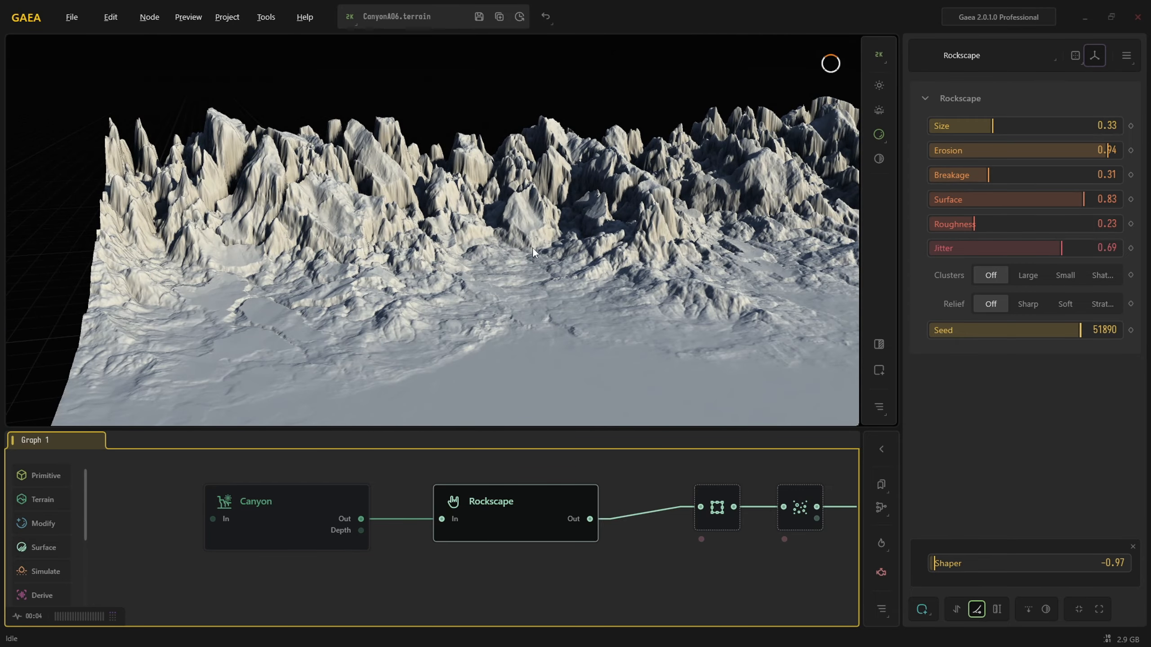
scroll(533, 250, "up", 5)
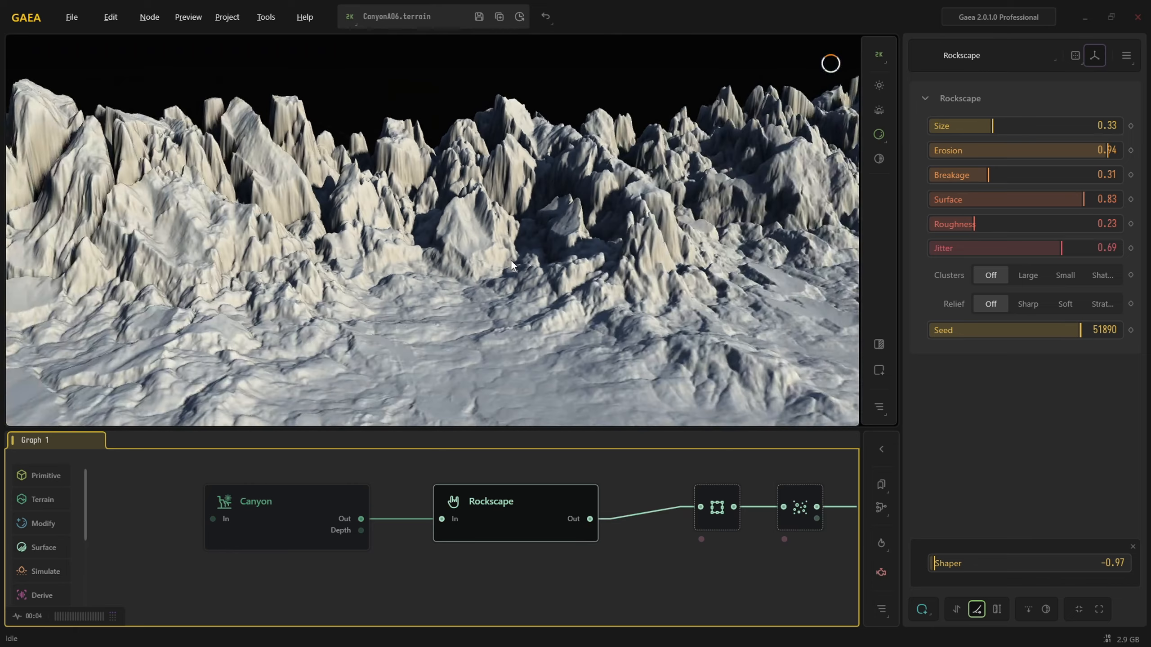
left_click_drag(510, 261, 520, 282)
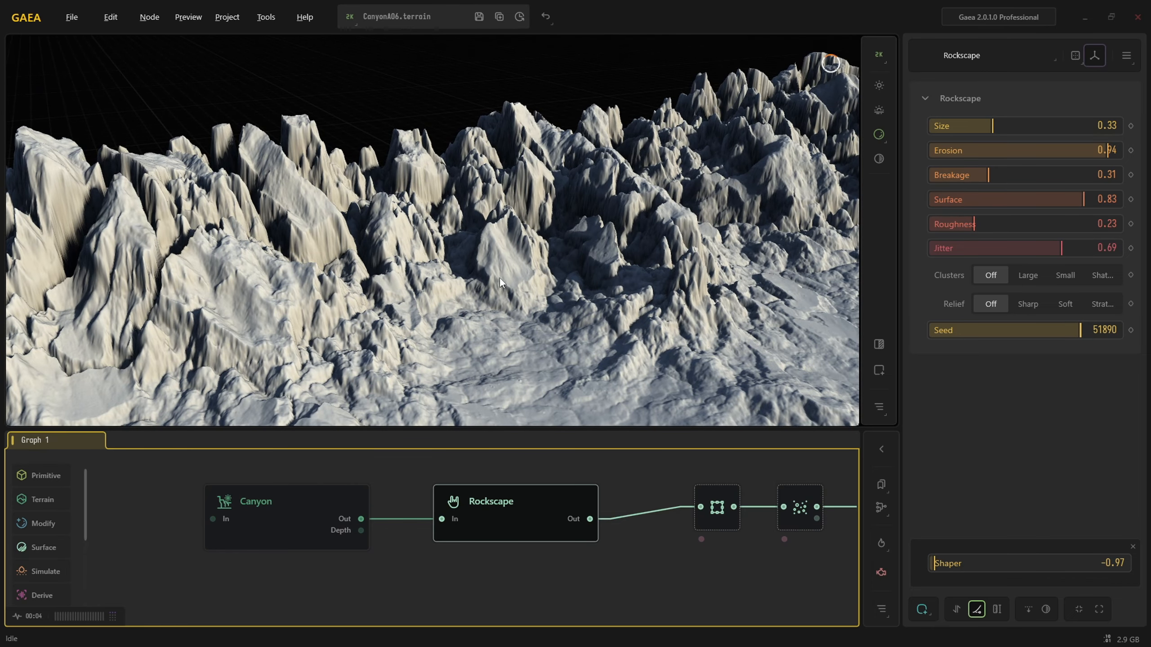
scroll(500, 278, "up", 5)
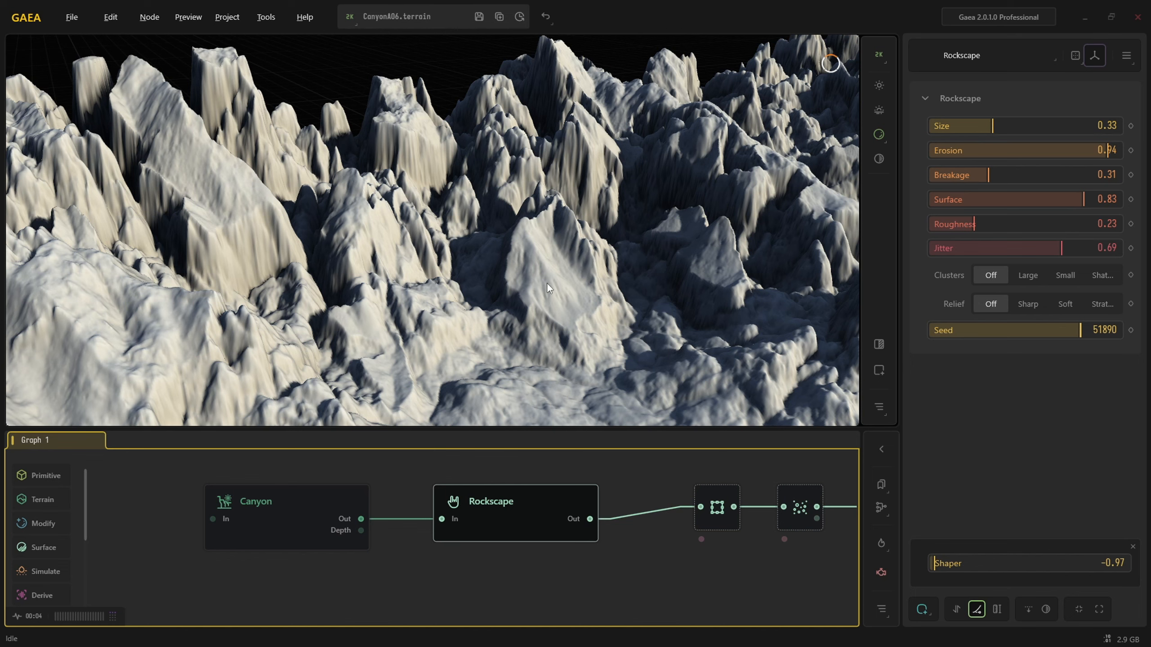
scroll(535, 245, "down", 5)
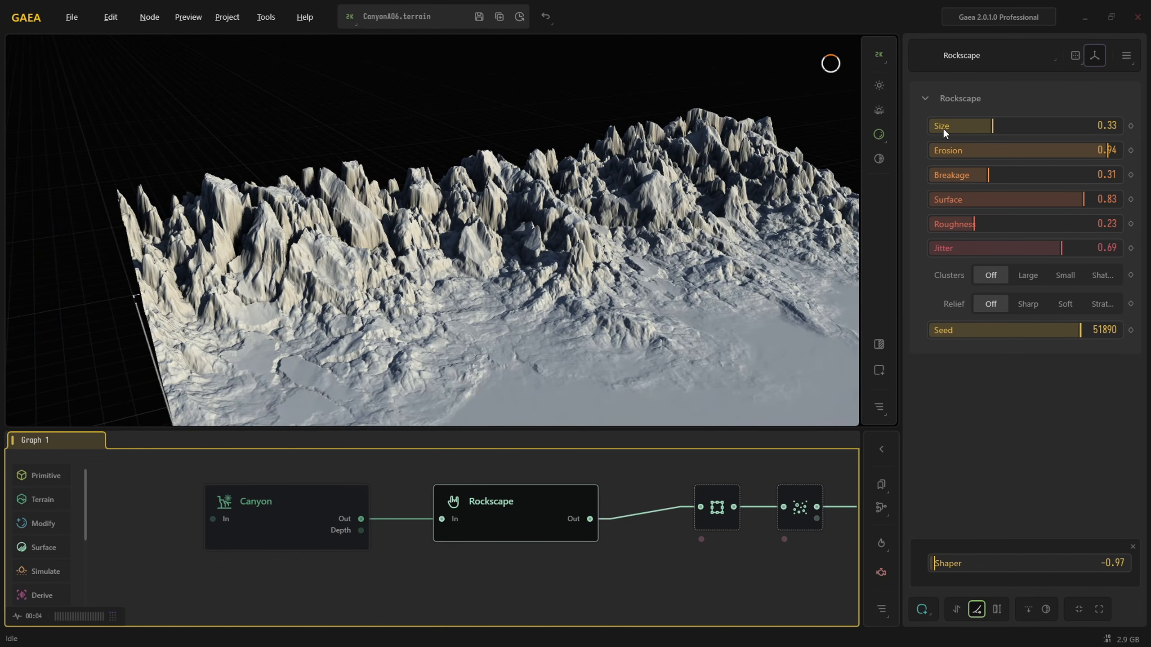
Try Rockscape Size values of 0.16 and 0.04, settle on 0.37, and set Erosion to 0.14.
left_click(960, 126)
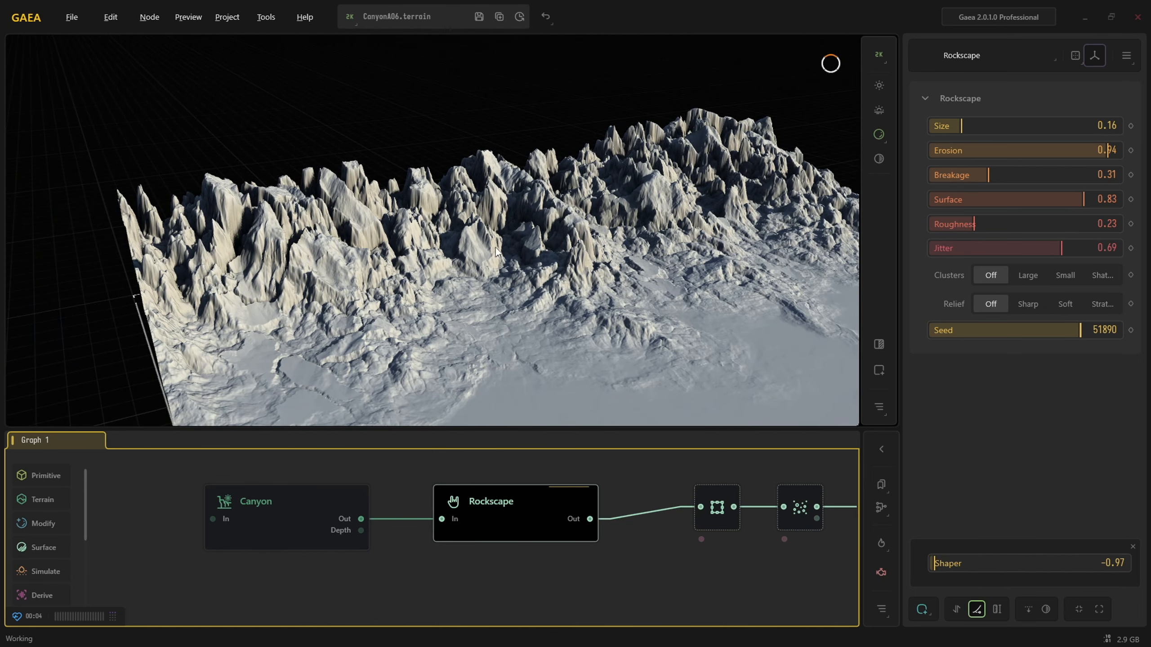
scroll(505, 200, "down", 3)
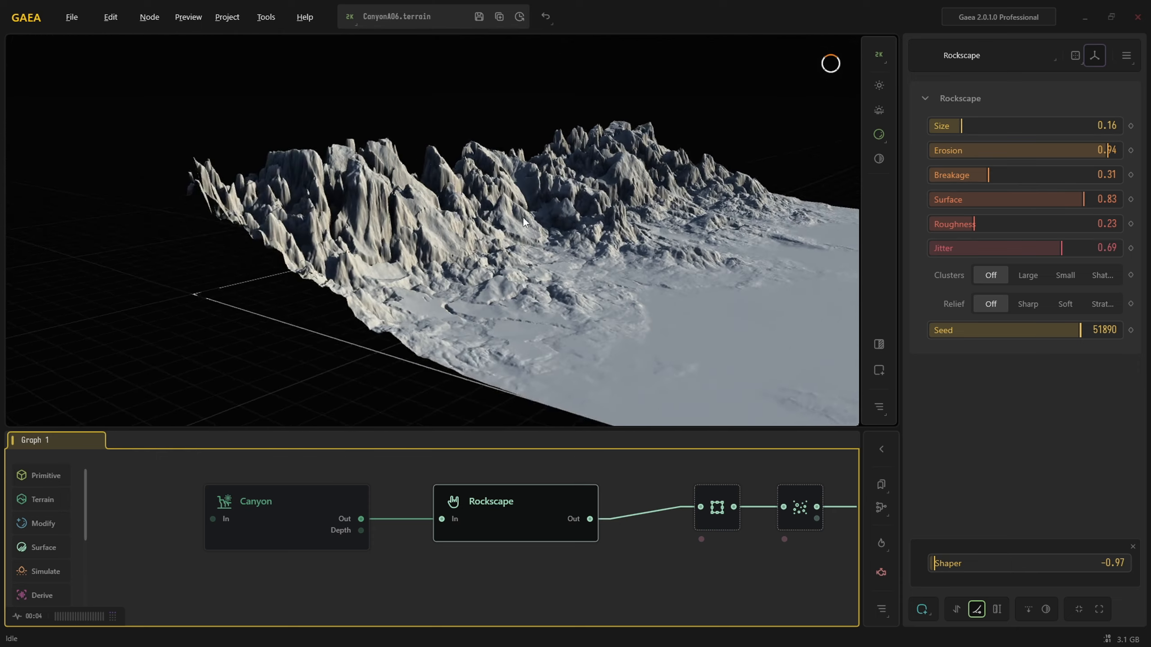
left_click(938, 127)
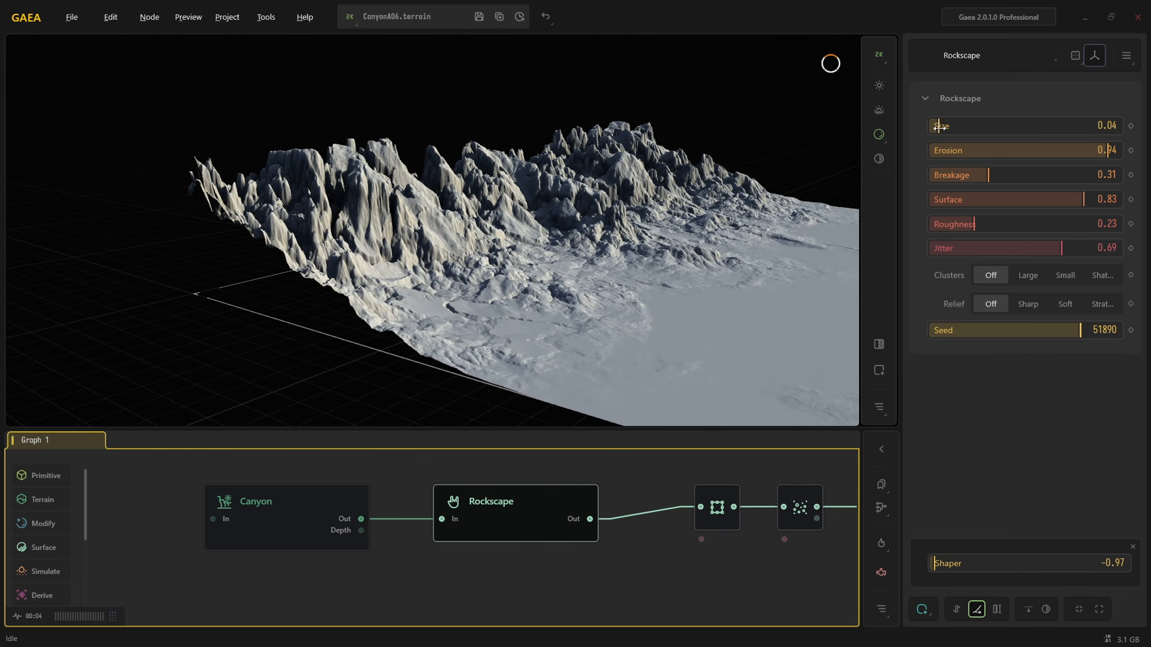
left_click(999, 127)
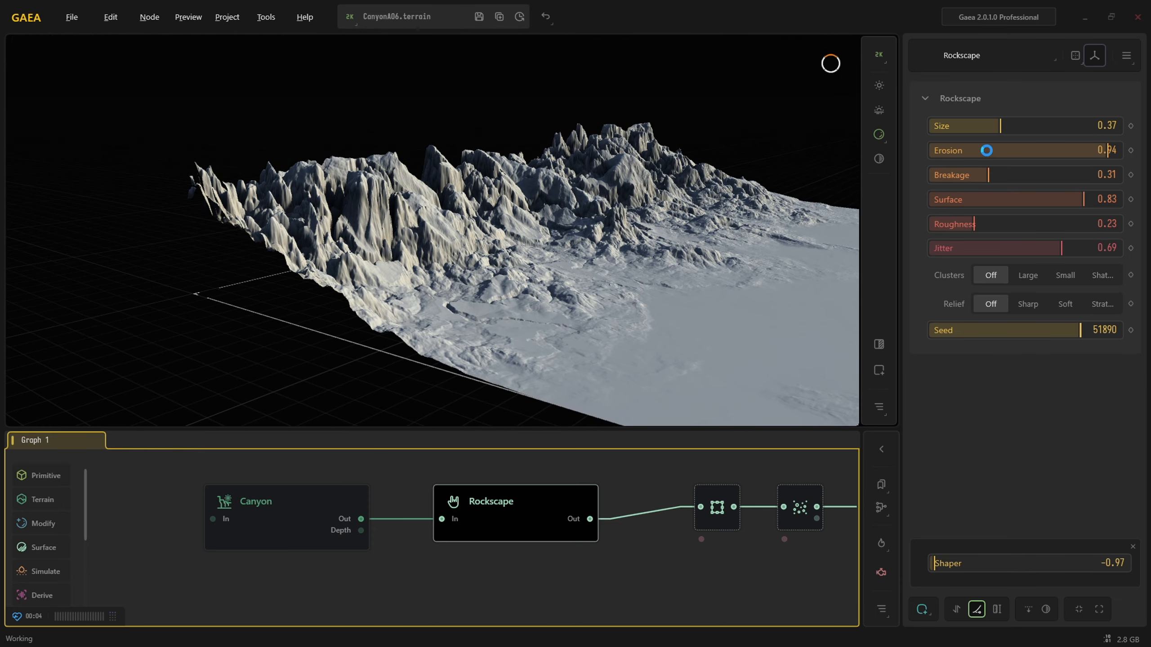
left_click(957, 151)
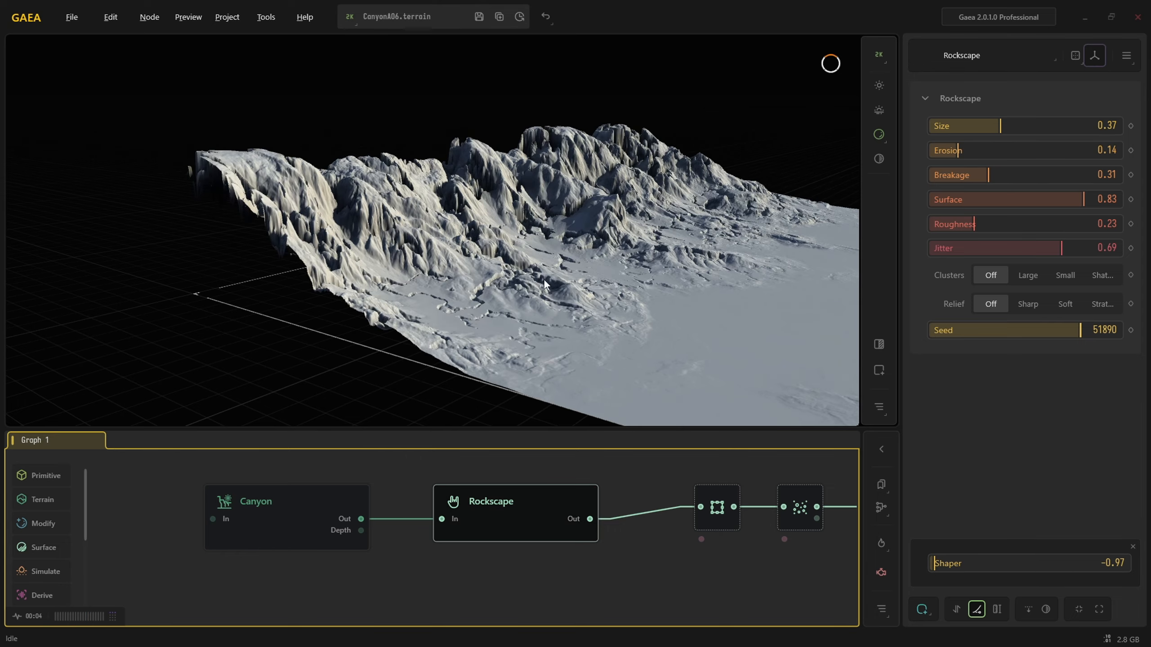
Add a Blur modifier to the Rockscape node and inspect its effect on the terrain.
left_click_drag(550, 258, 482, 353)
scroll(417, 308, "up", 5)
scroll(392, 304, "down", 5)
scroll(537, 300, "up", 3)
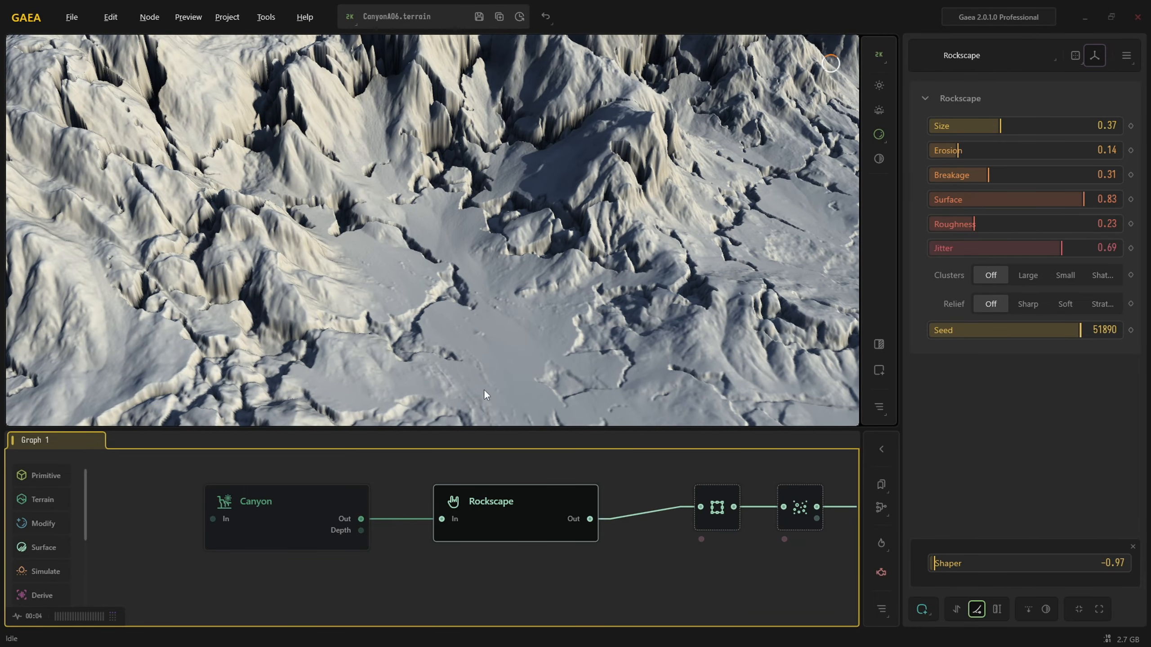
left_click(923, 610)
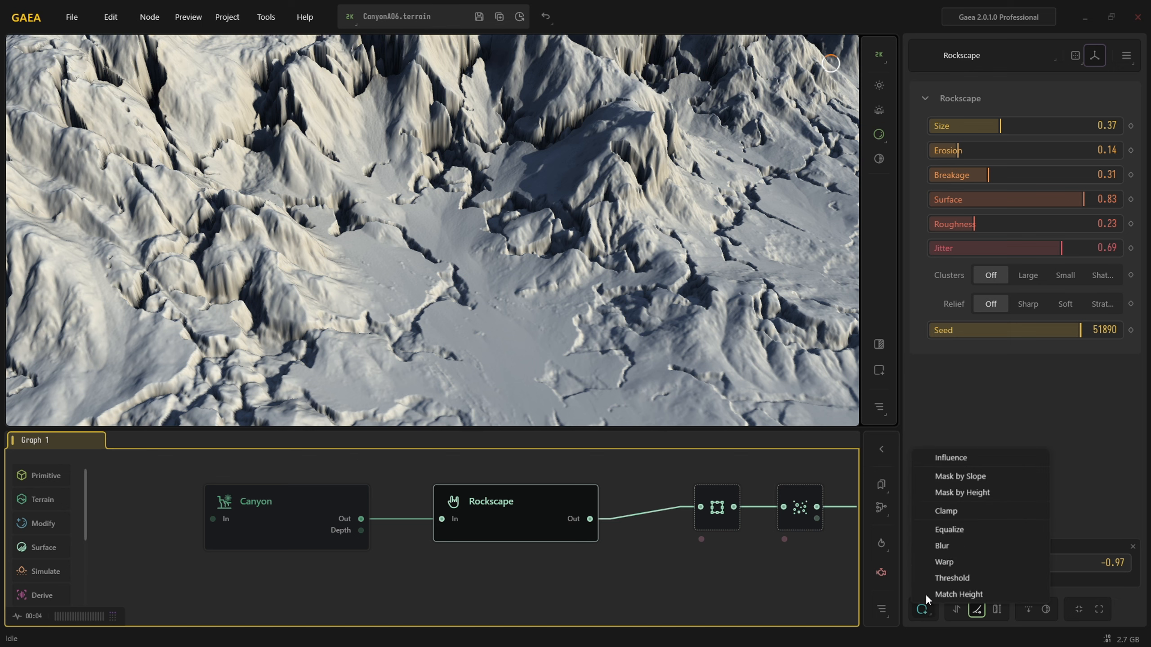
left_click(949, 545)
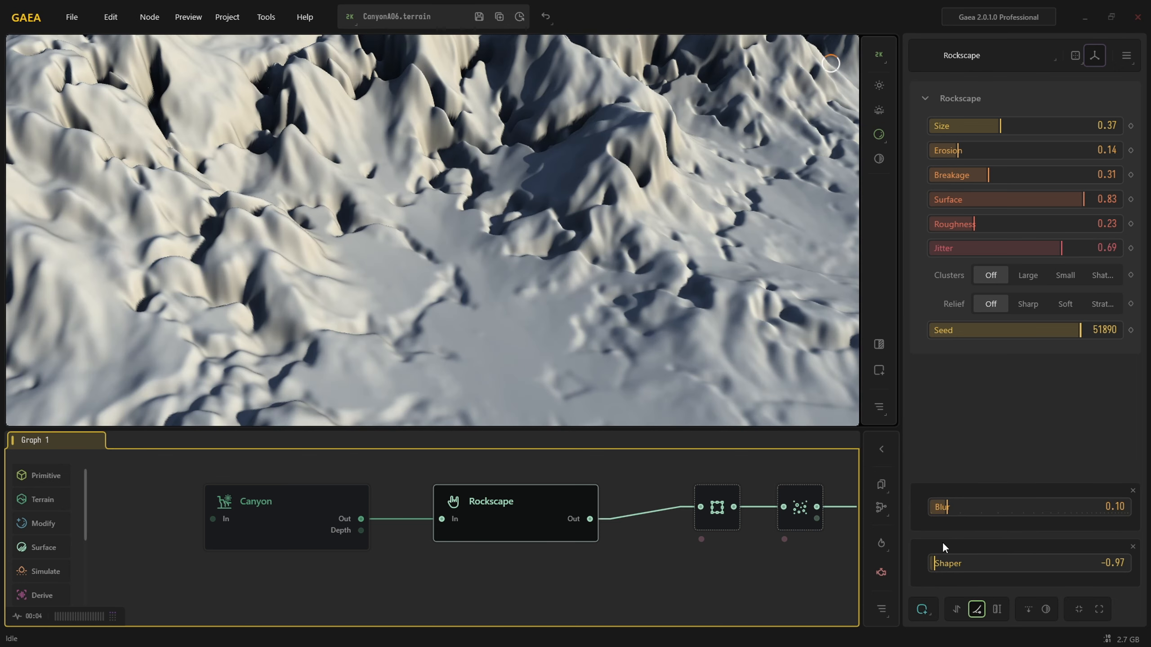
scroll(622, 331, "down", 5)
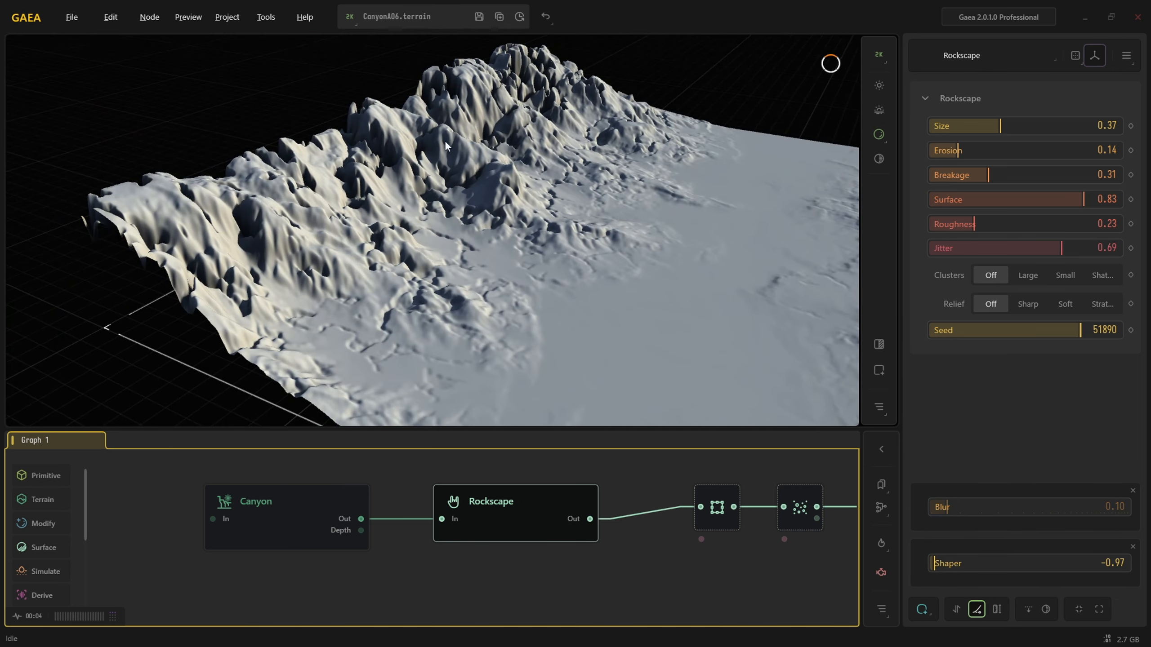
scroll(574, 308, "up", 5)
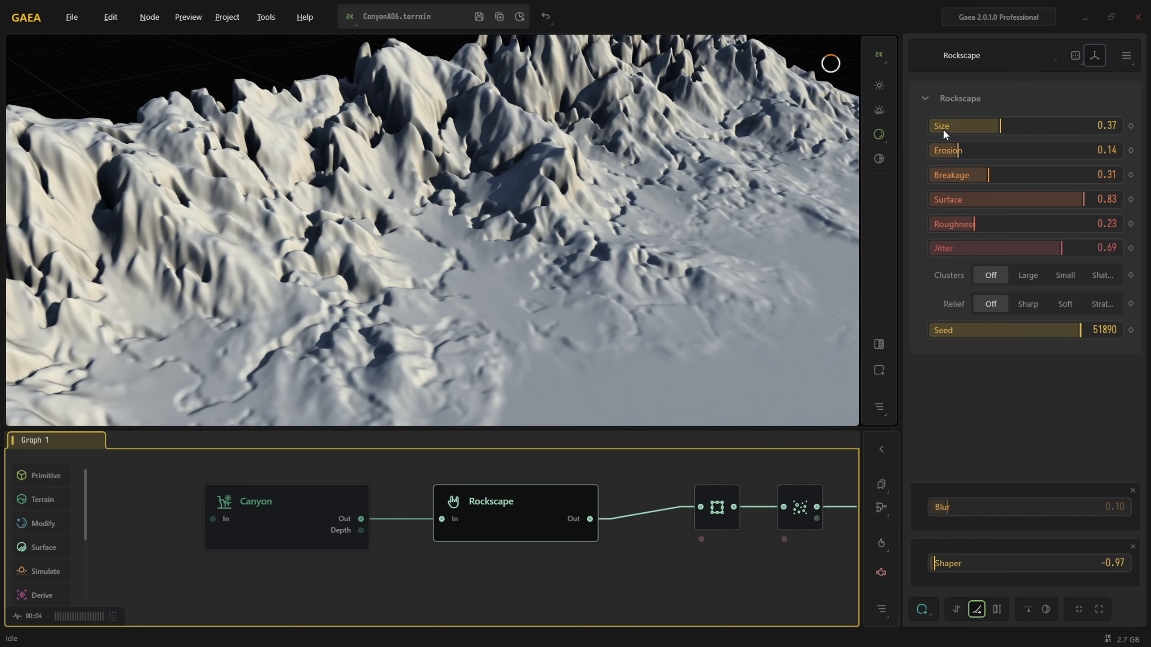
Set the Rockscape node's Size to 0.03 and remove its Blur modifier.
left_click(935, 127)
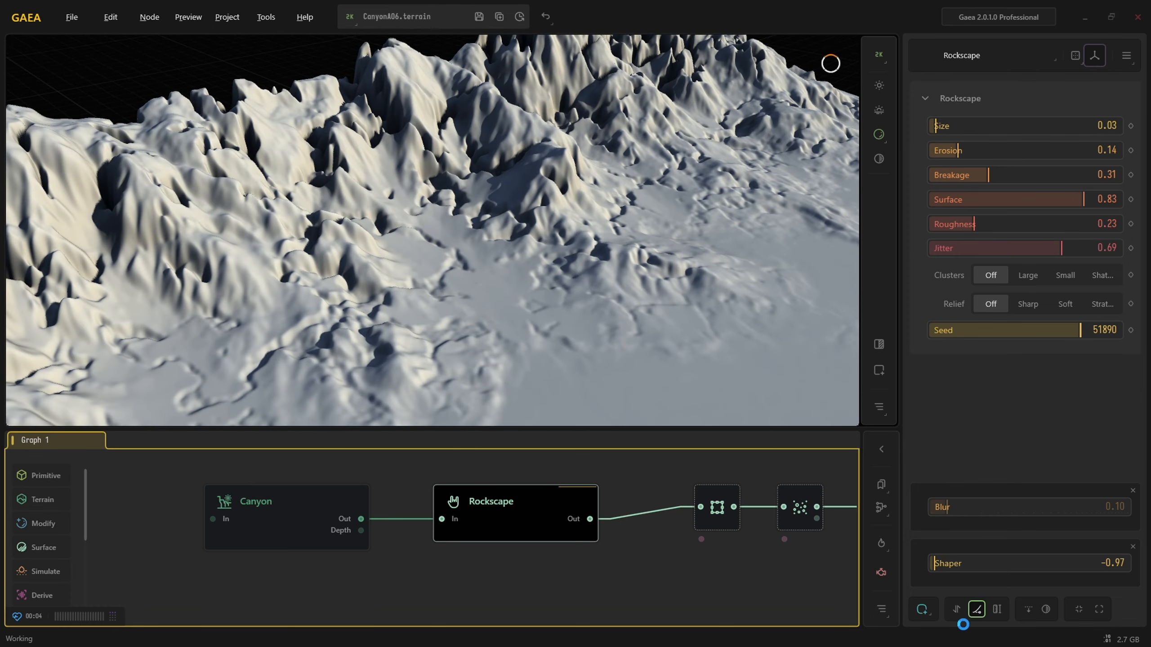
left_click(922, 610)
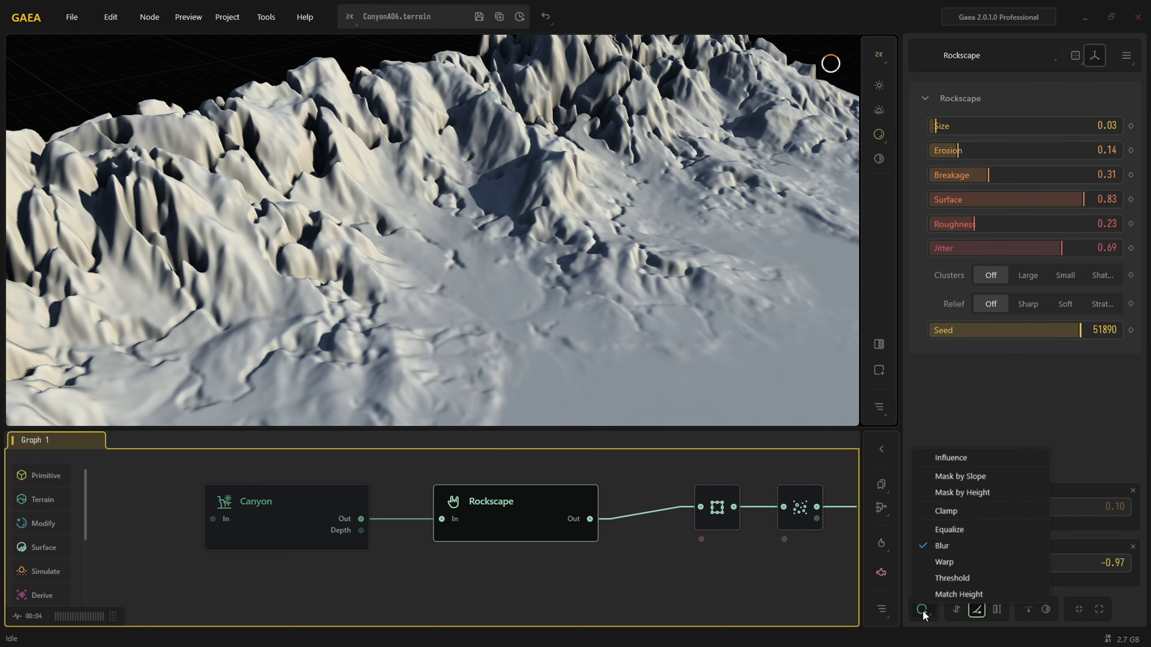
left_click(950, 543)
scroll(502, 328, "down", 5)
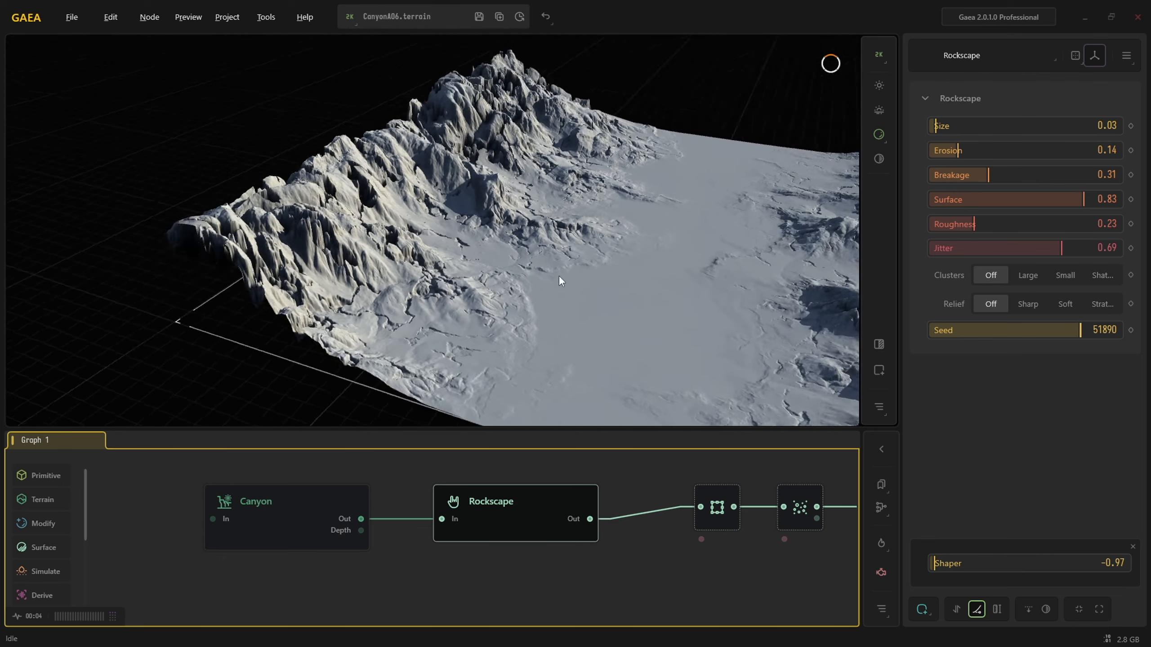
Reposition the Canyon and Rockscape nodes at the start of the graph.
middle_click_drag(527, 512, 473, 510)
left_click_drag(566, 273, 494, 261)
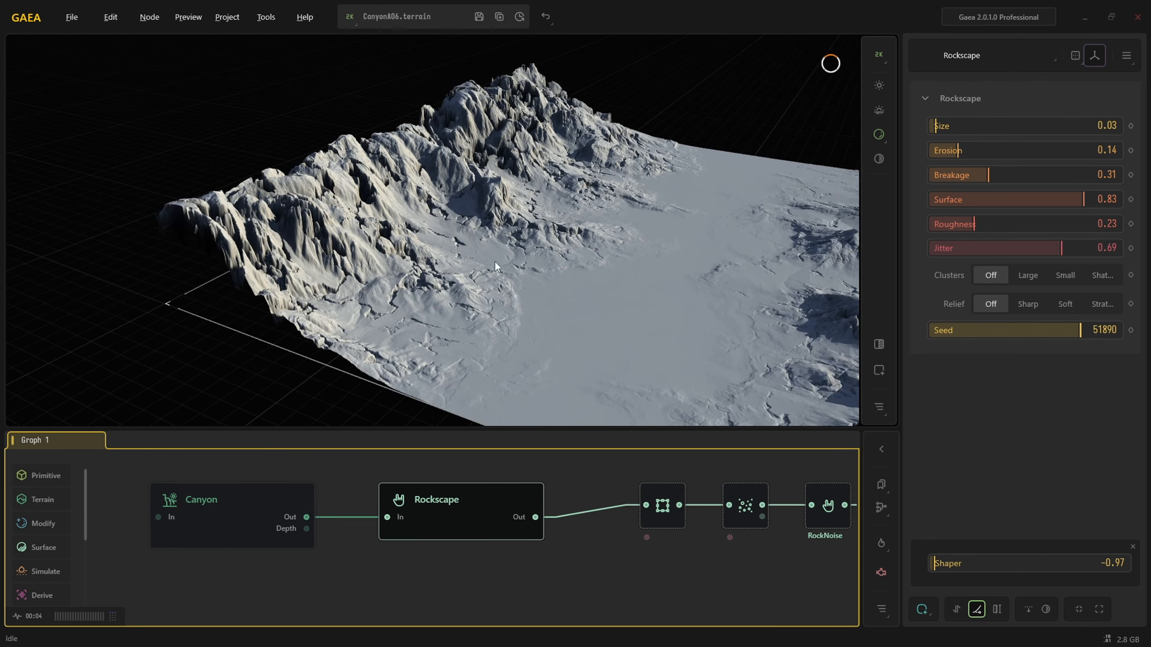
middle_click_drag(555, 472, 437, 486)
middle_click_drag(505, 530, 743, 523)
scroll(493, 515, "down", 5)
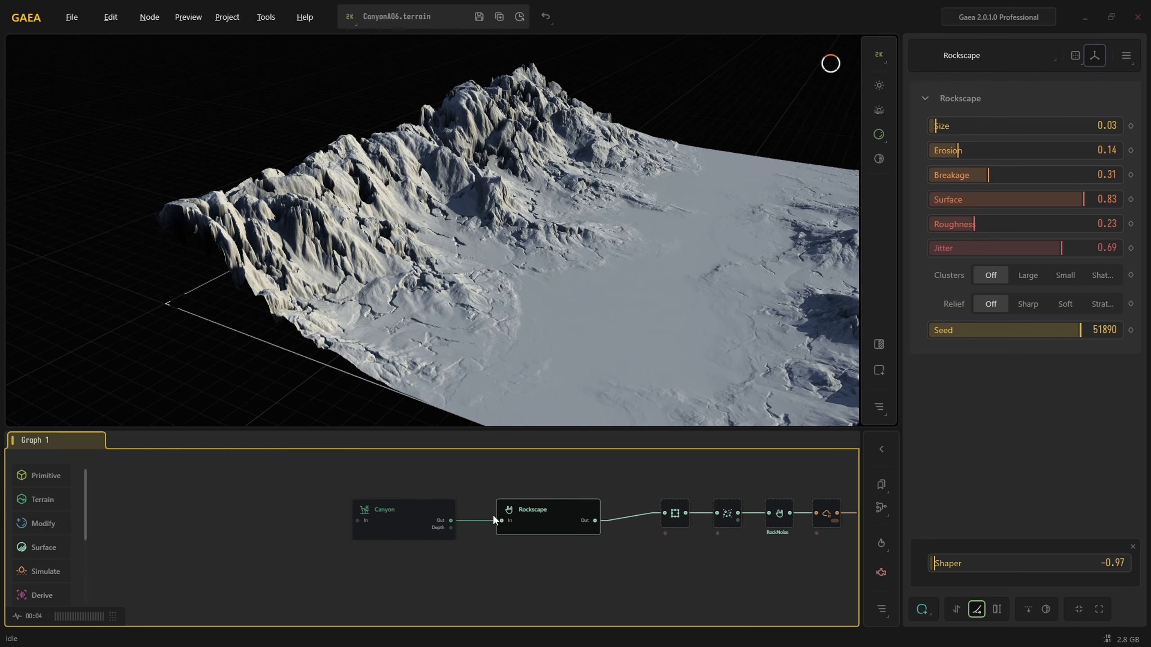
left_click(423, 516)
left_click_drag(423, 515, 331, 513)
left_click_drag(545, 519, 468, 519)
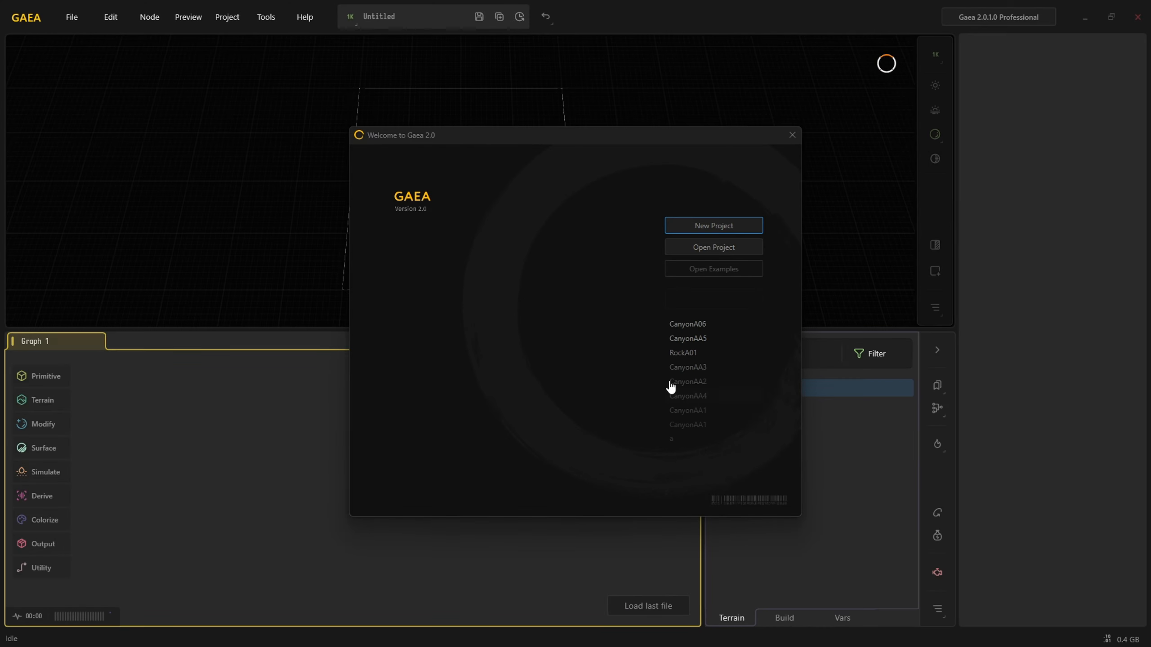
Open the recent CanyonA06 project and select its Canyon node, discarding any stray connection.
left_click(692, 325)
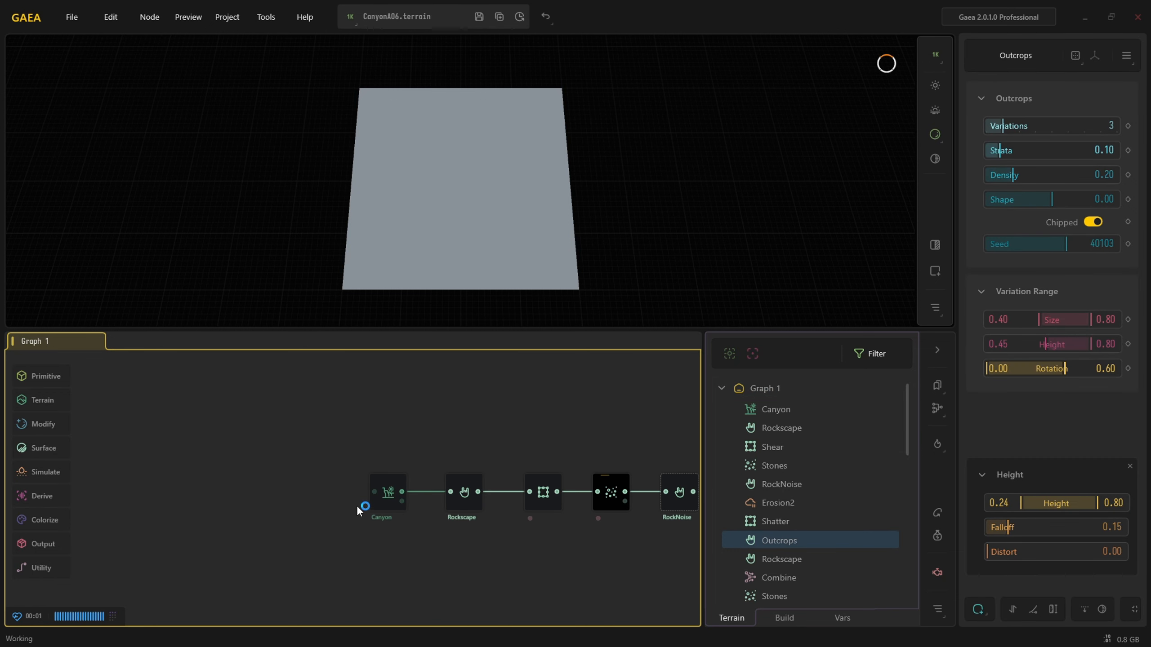
left_click(394, 497)
left_click_drag(374, 492, 147, 476)
left_click(319, 541)
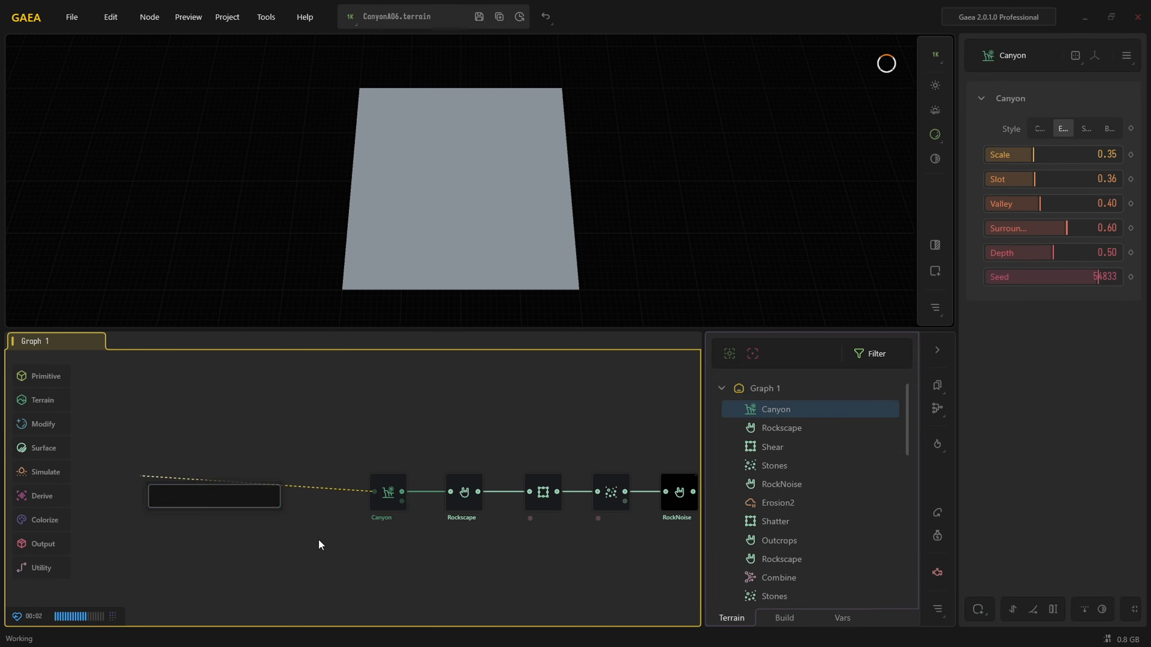
Spread out the Canyon and Rockscape nodes, placing Rockscape below Canyon, and compare their terrain previews.
left_click(381, 502)
left_click(469, 494)
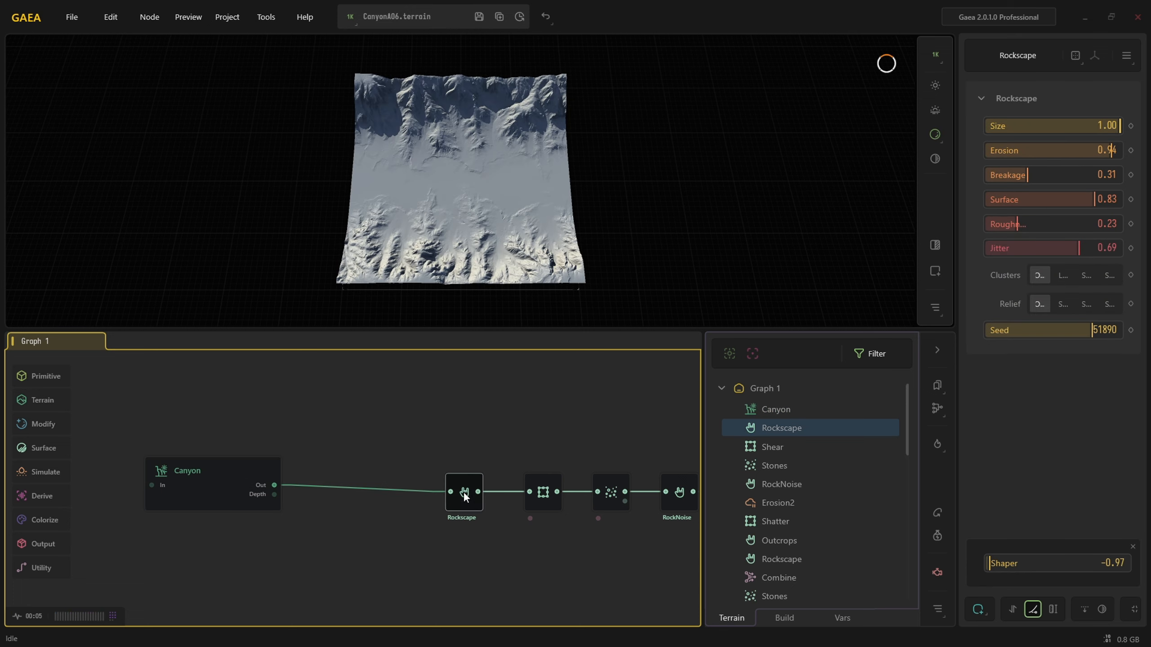
left_click(185, 487)
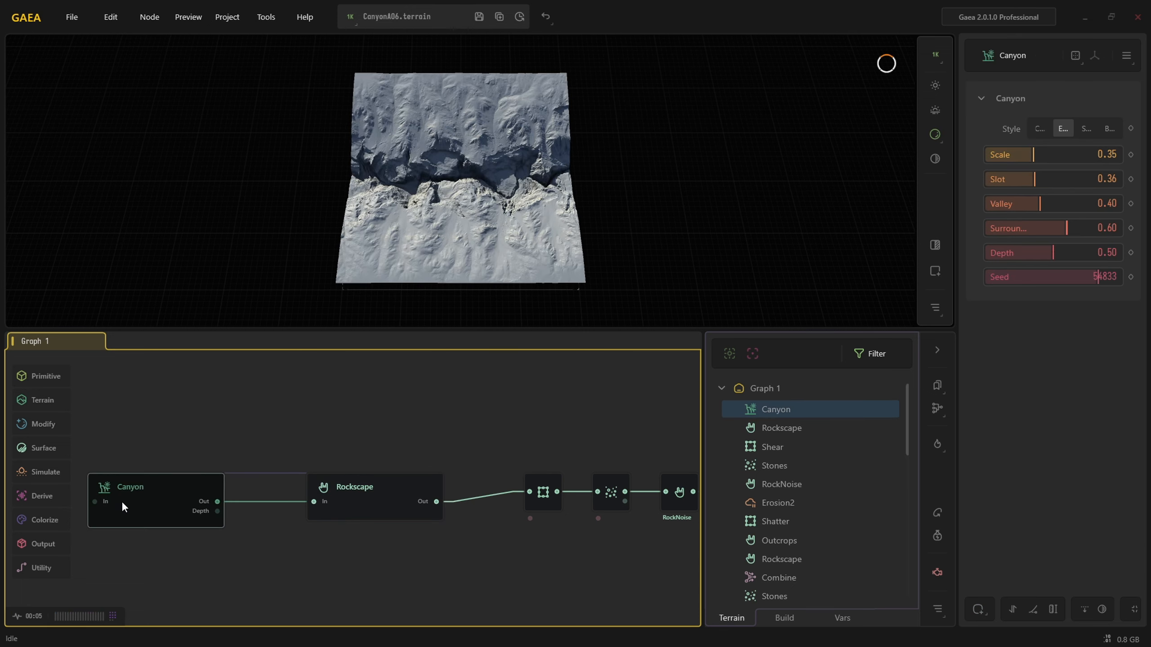
left_click(388, 496)
Select the Shear node, move it closer to Rockscape, and enlarge the terrain viewport.
left_click(541, 502)
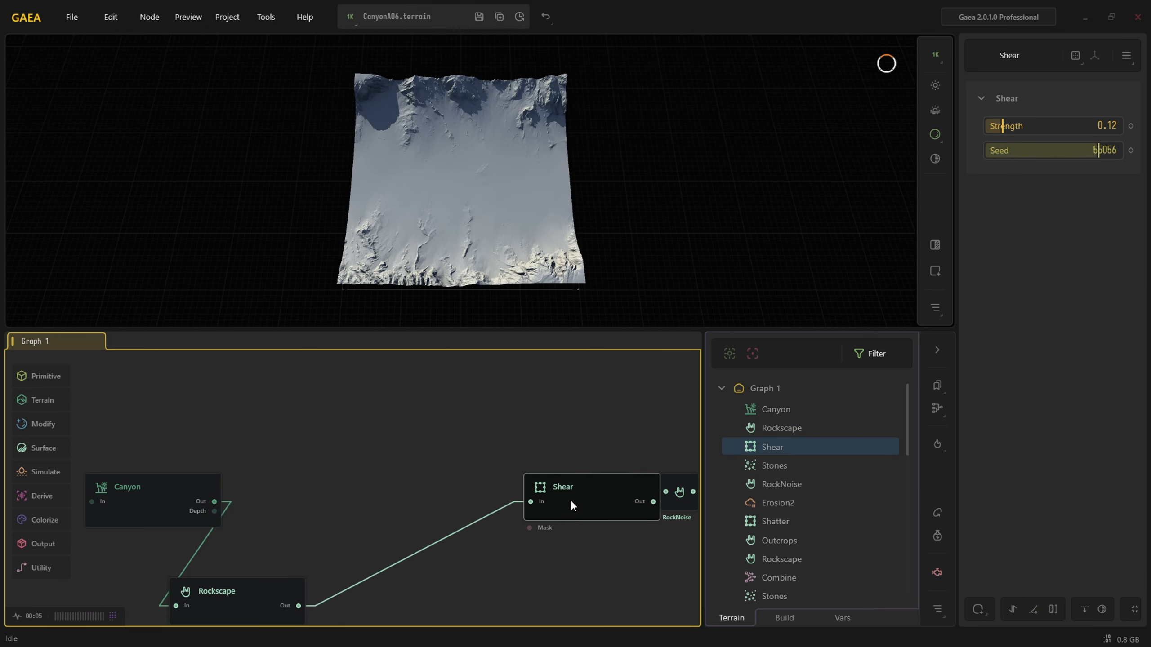
left_click_drag(570, 500, 420, 497)
left_click_drag(518, 231, 424, 277)
scroll(370, 274, "up", 2)
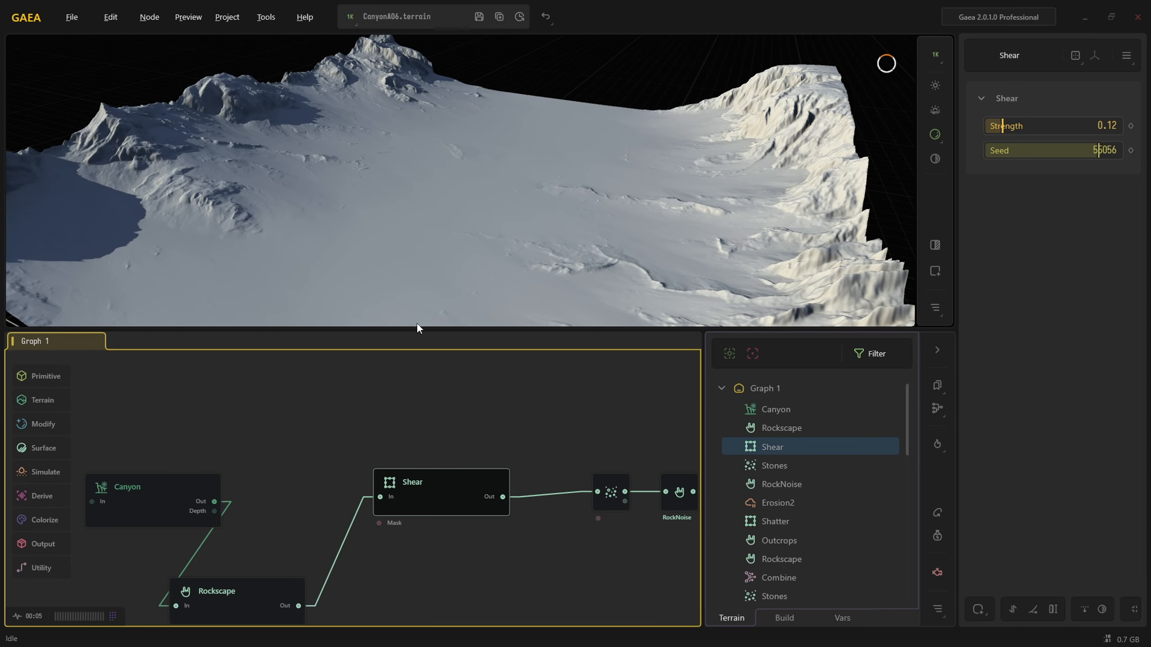
left_click_drag(421, 327, 442, 417)
scroll(426, 494, "down", 3)
middle_click_drag(423, 497, 412, 456)
left_click_drag(461, 330, 391, 319)
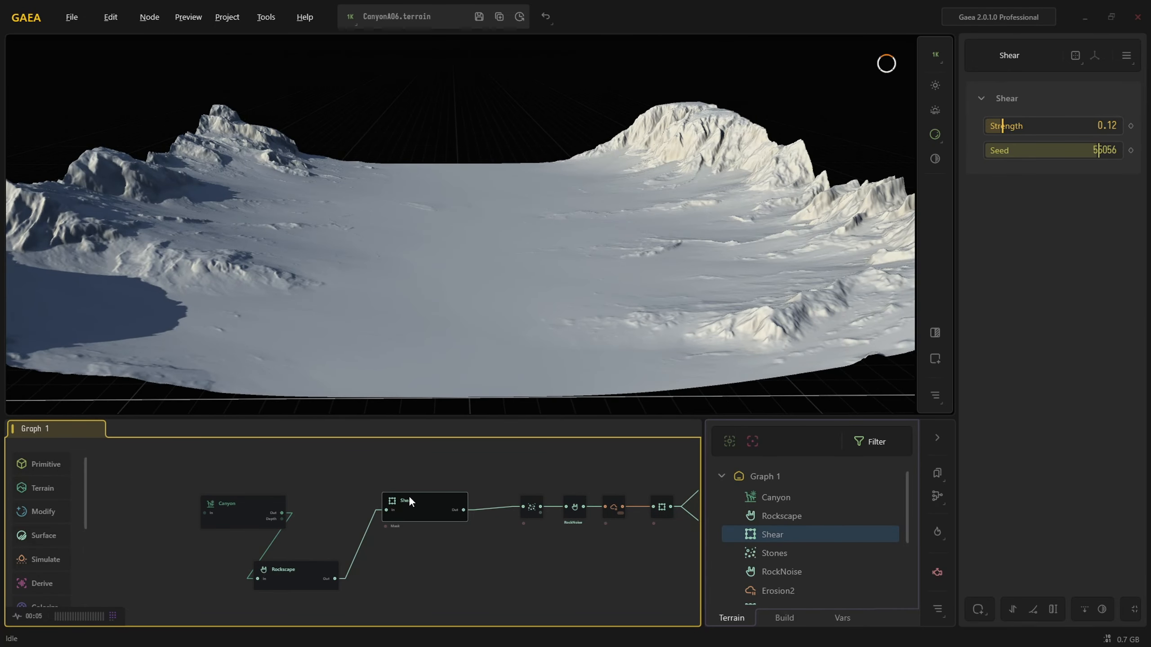
Try Shear Strength values of 0.46 and 0.71, then set Strength to 0.11.
left_click(1049, 127)
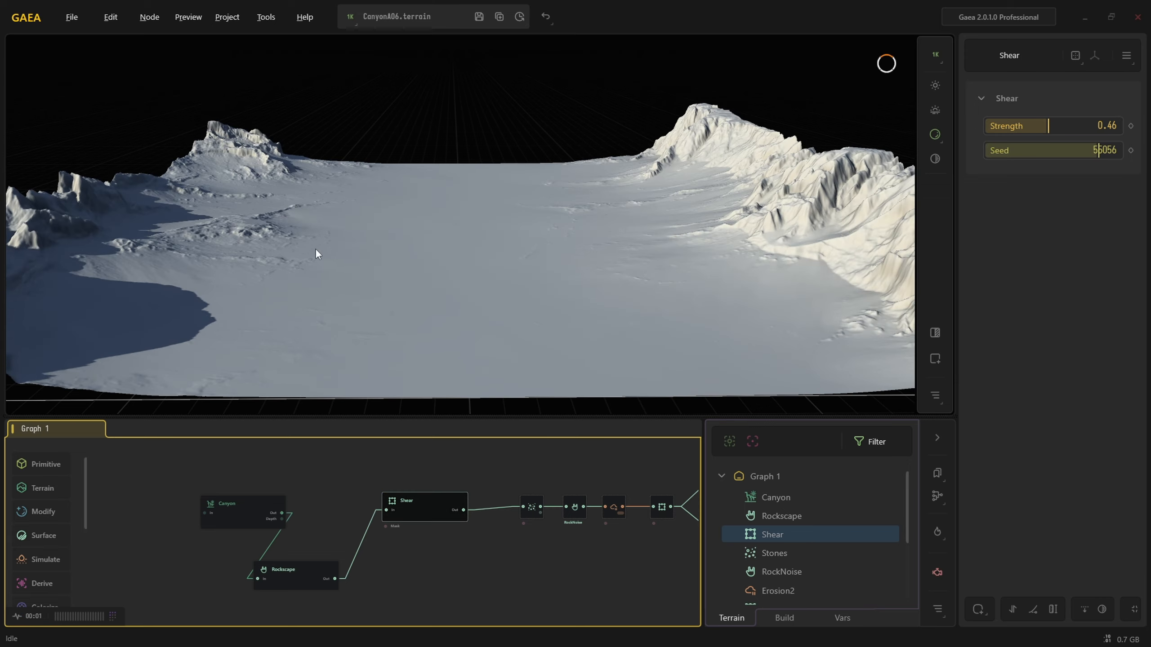
left_click_drag(618, 258, 836, 178)
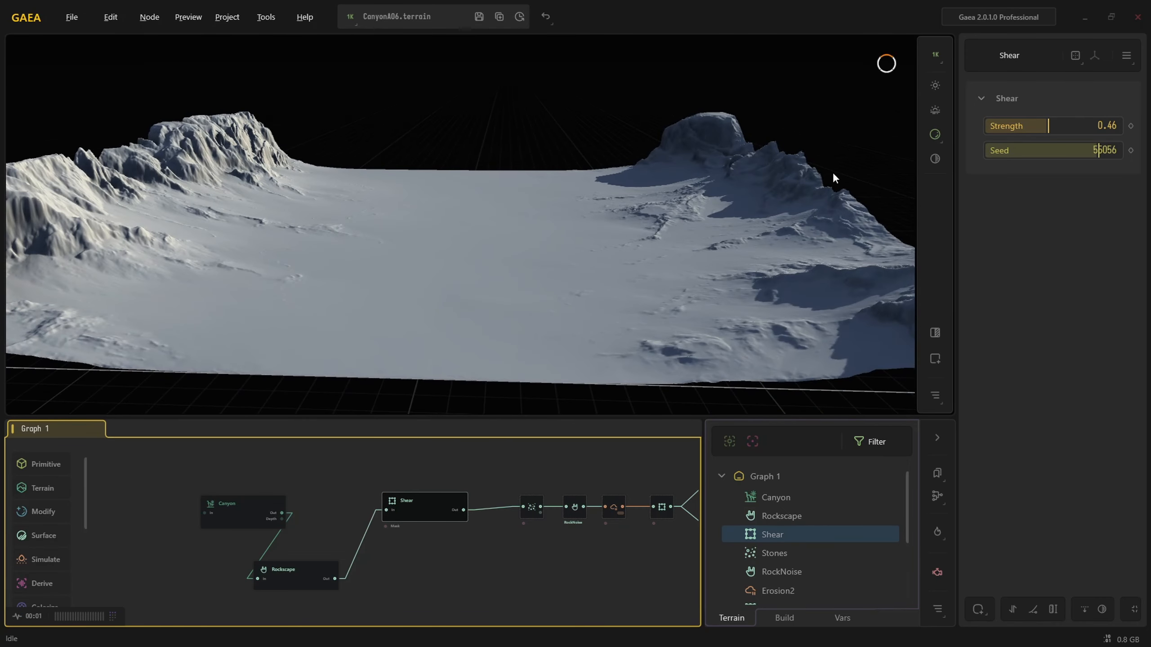
left_click(1082, 126)
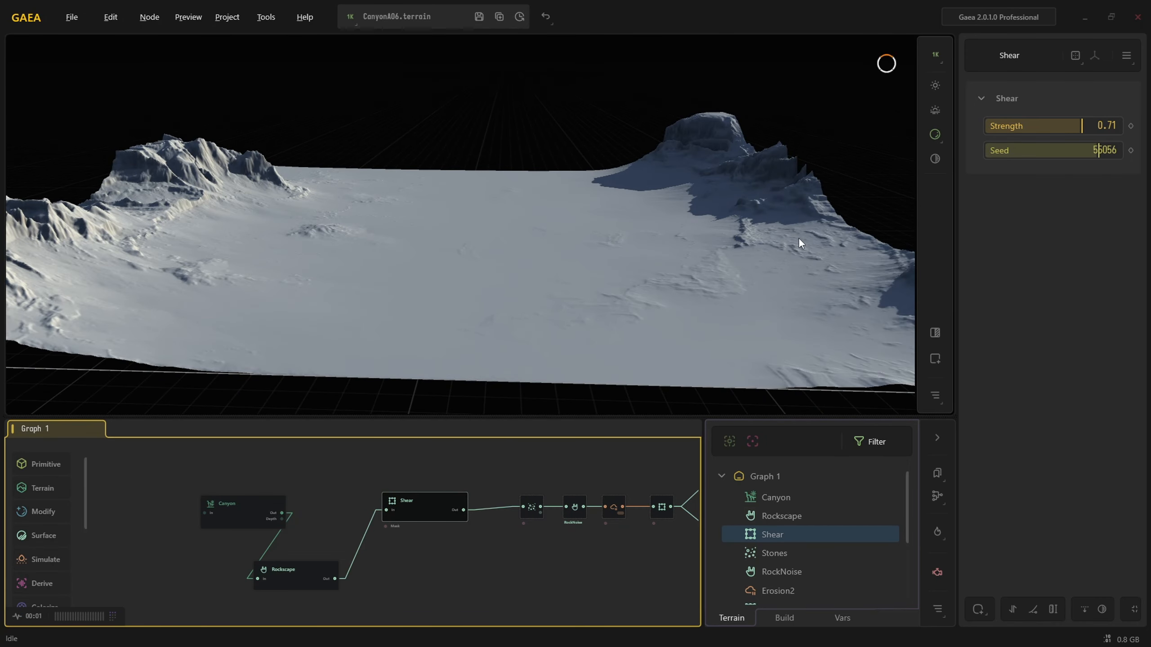
left_click_drag(582, 295, 574, 255)
left_click_drag(707, 237, 693, 259)
scroll(712, 280, "down", 3)
left_click(1000, 126)
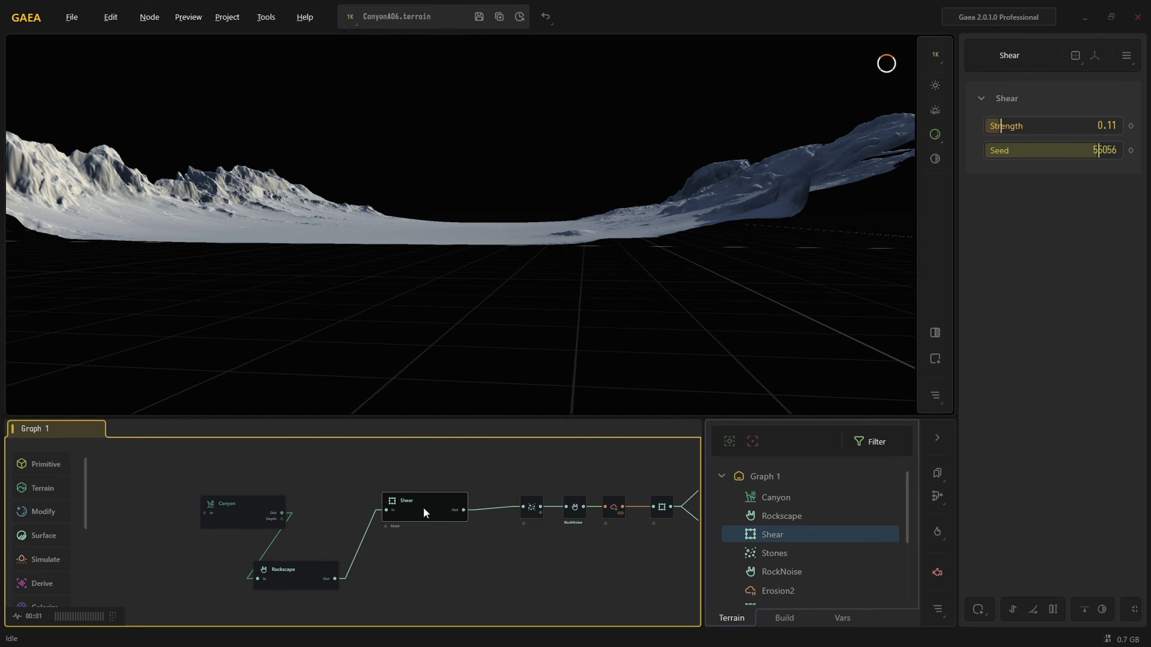
Select the Stones node, place it below Shear, and examine its scattered stones up close and from afar.
left_click(536, 499)
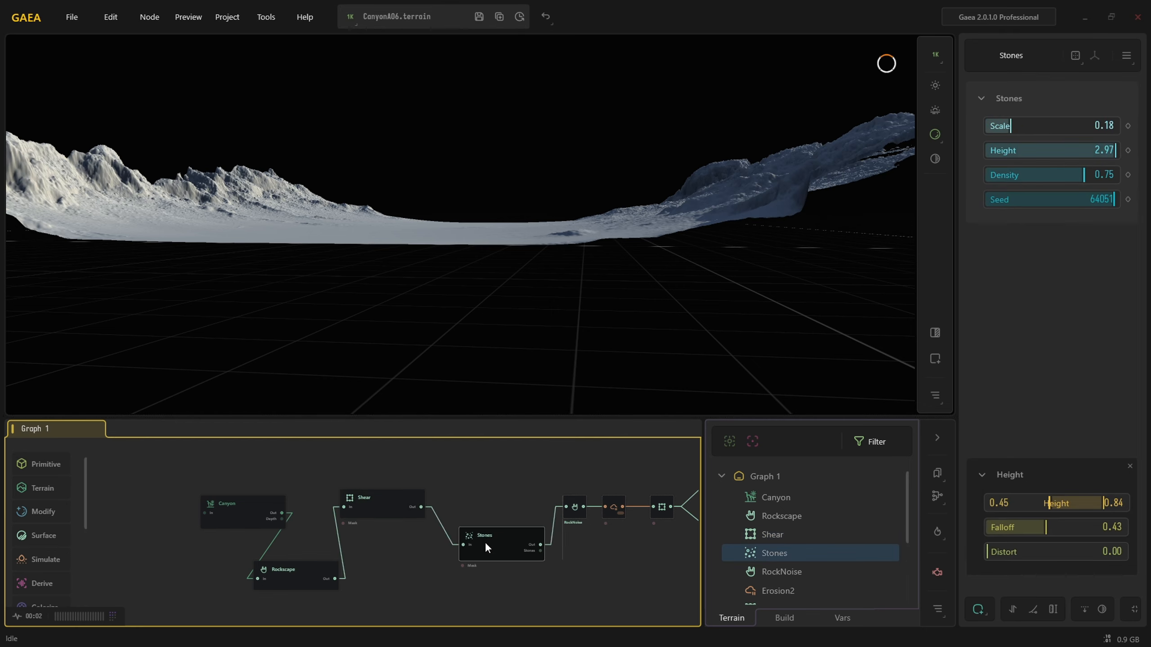
left_click_drag(485, 543, 467, 549)
left_click_drag(540, 332, 513, 378)
scroll(439, 361, "down", 3)
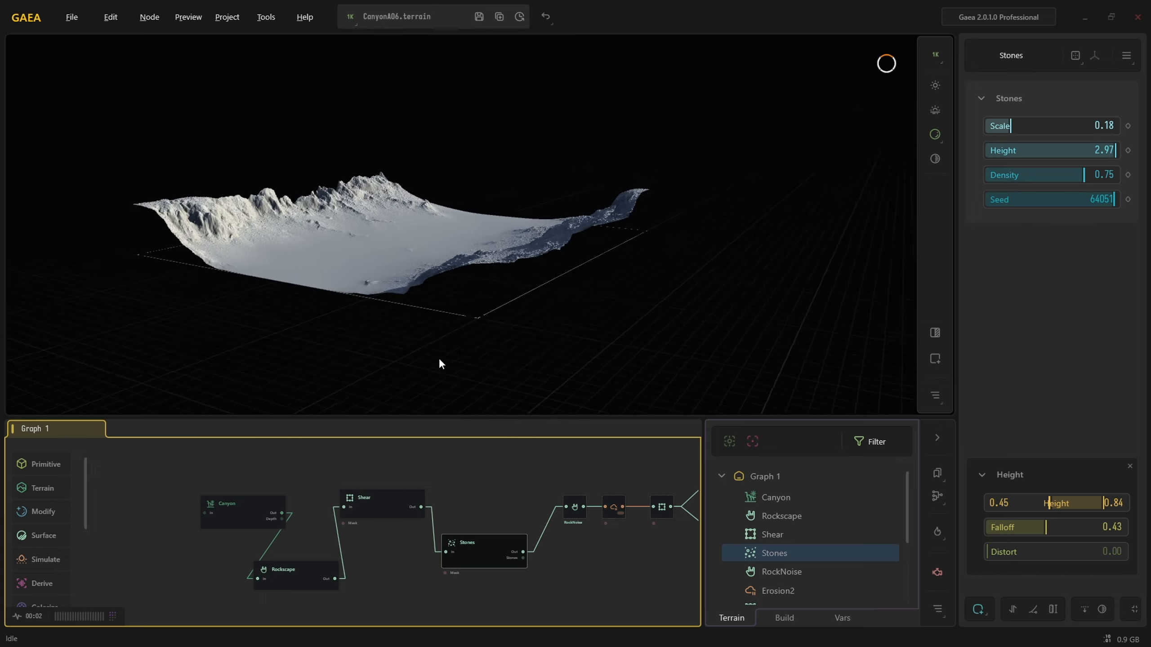
scroll(476, 376, "up", 10)
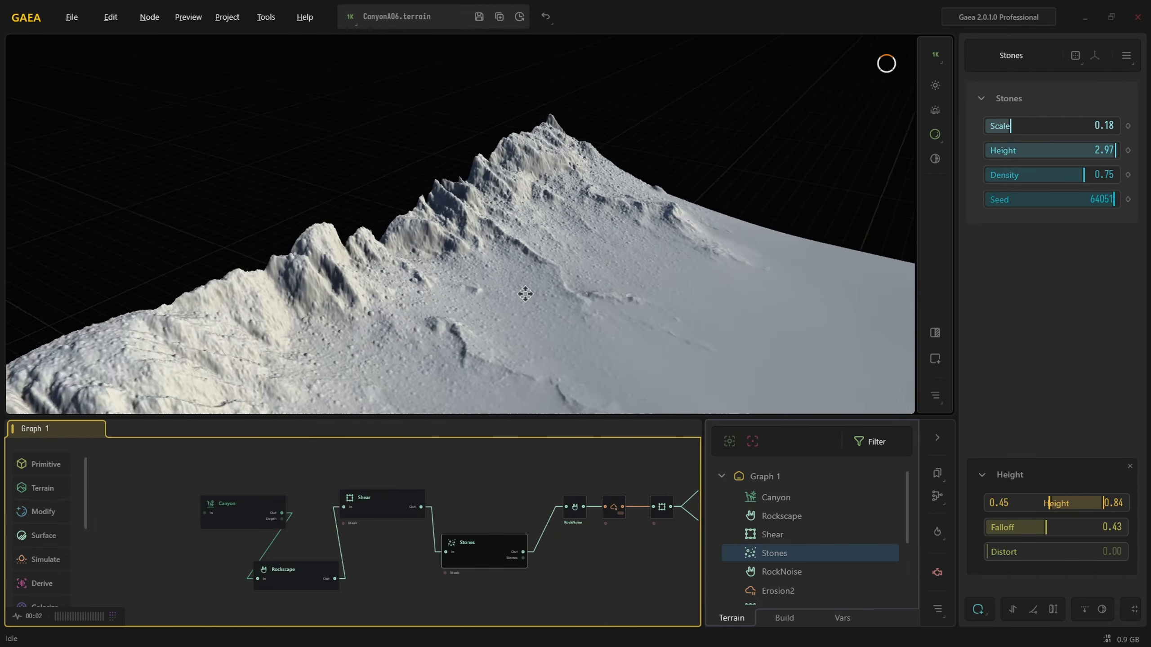
scroll(475, 263, "up", 10)
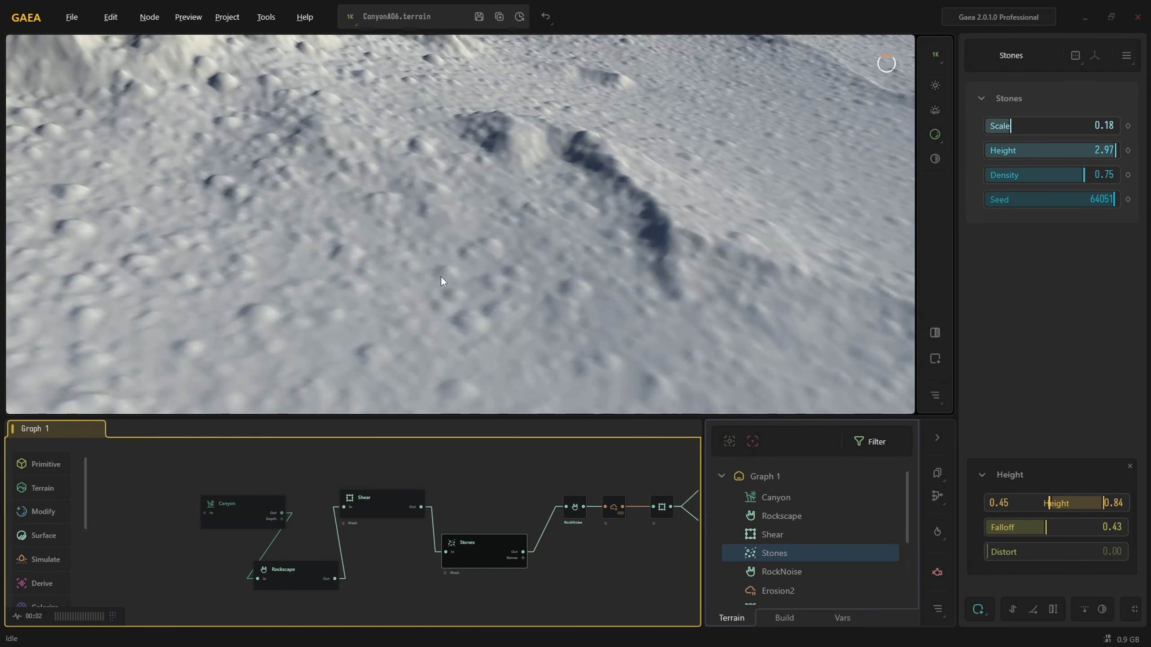
scroll(431, 251, "down", 10)
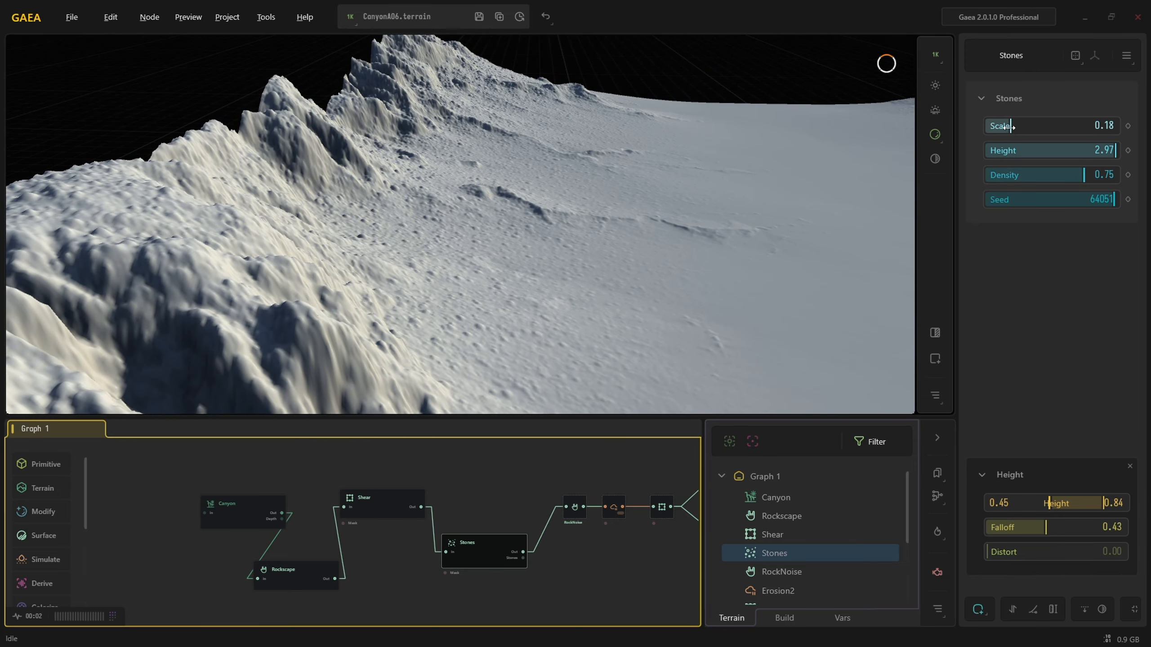
Try a Stones Scale of 0.74, then set Scale to 0.02, comparing the stone sizes up close.
left_click_drag(1008, 126, 993, 126)
left_click(1082, 131)
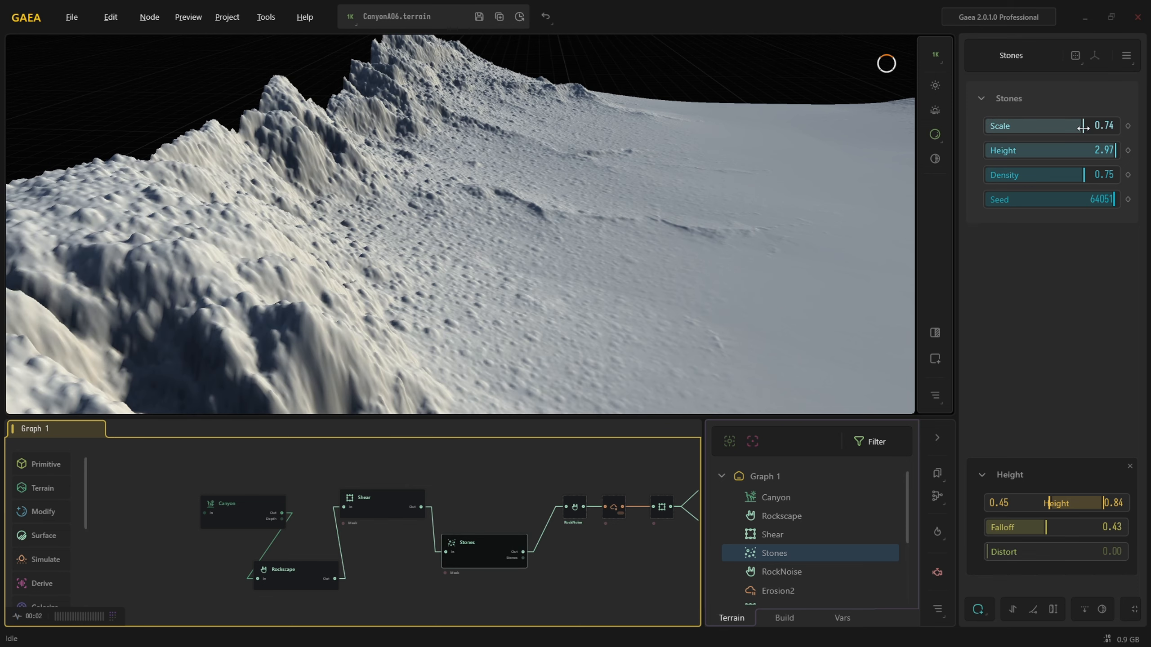
scroll(328, 232, "up", 5)
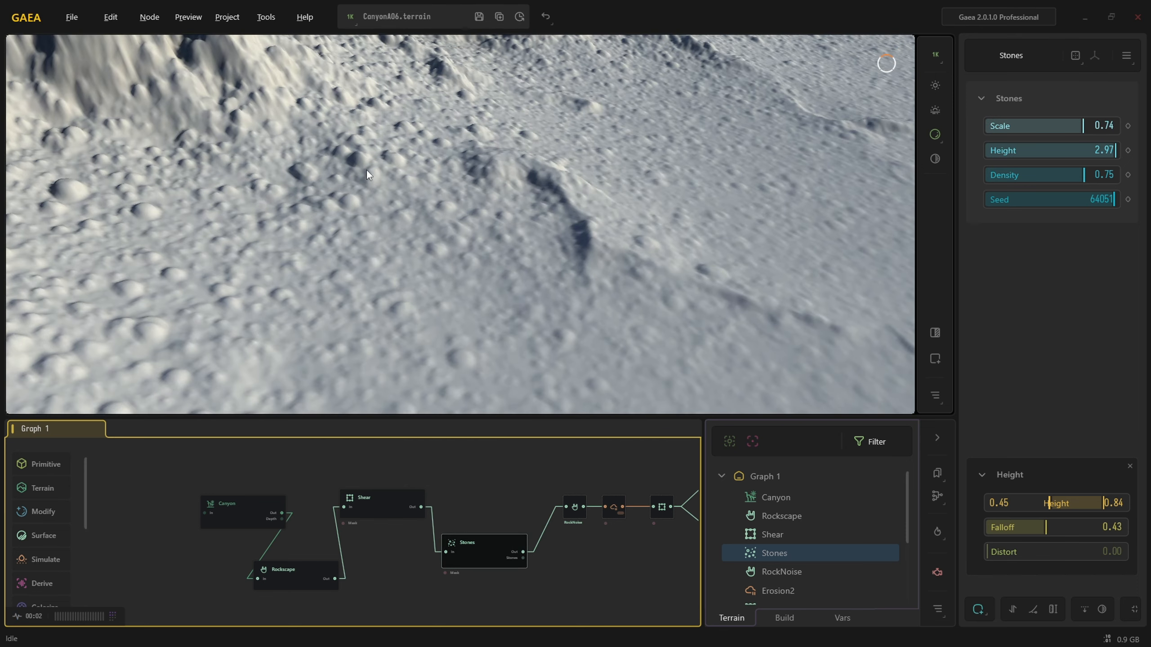
scroll(508, 130, "down", 6)
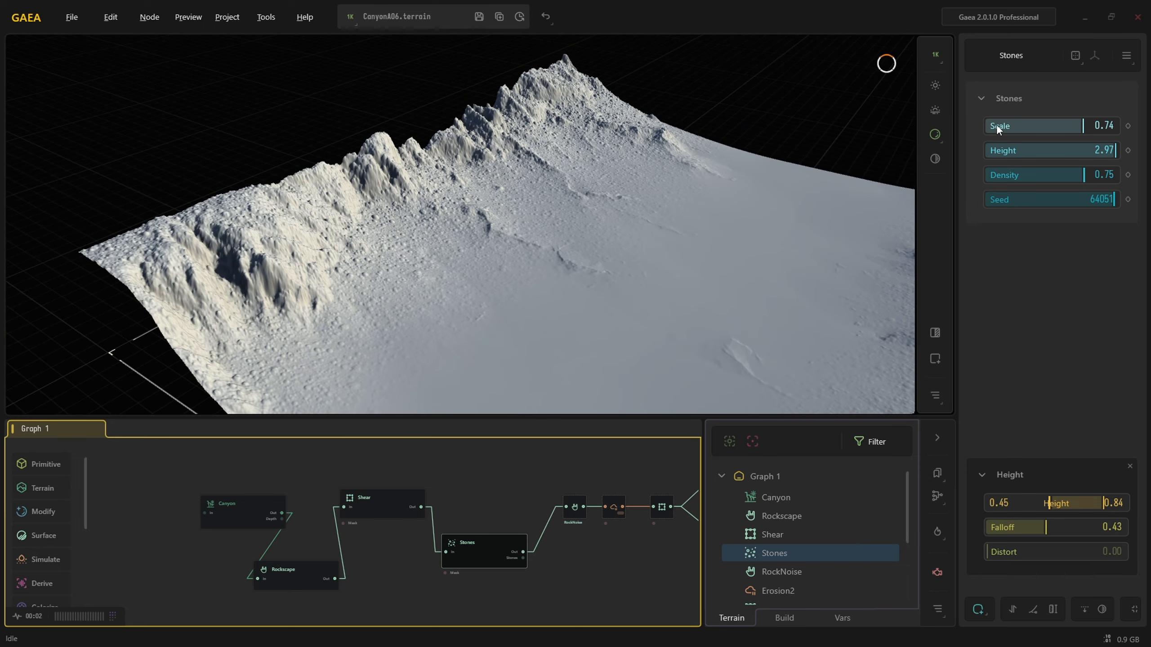
left_click(997, 126)
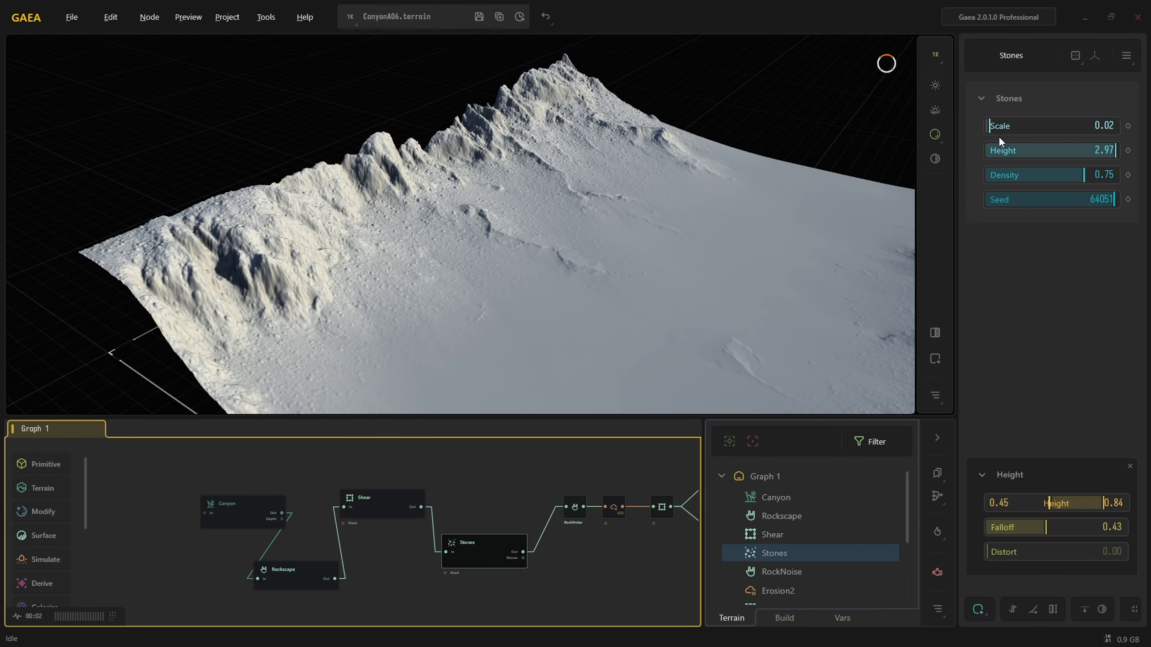
scroll(421, 237, "up", 5)
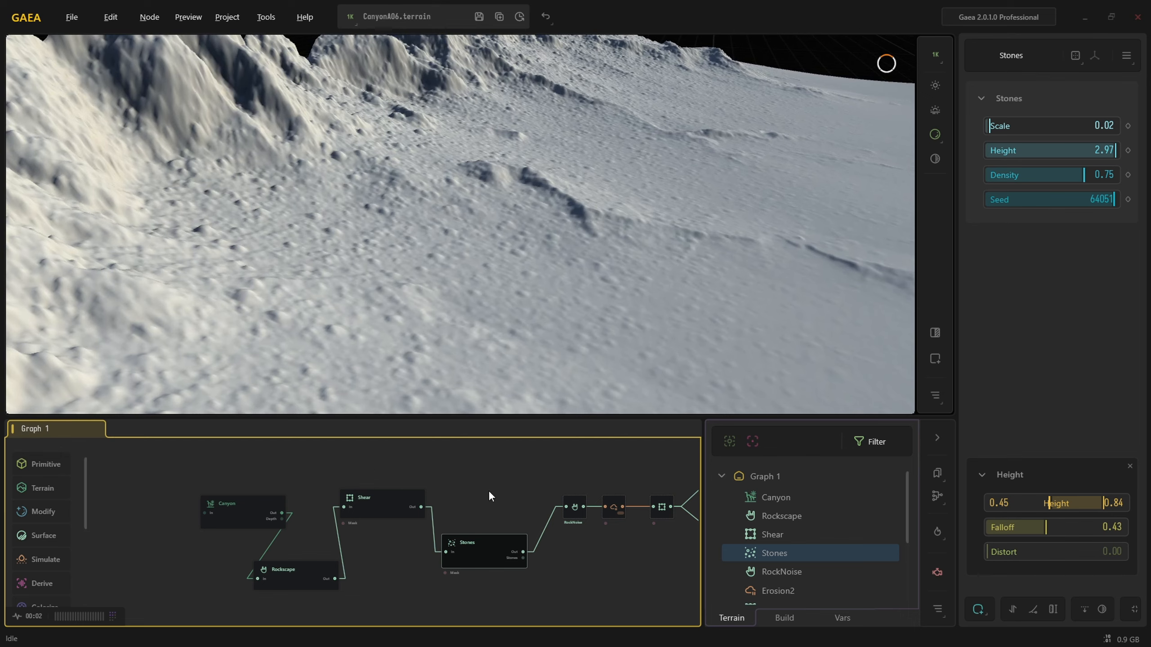
scroll(452, 290, "down", 3)
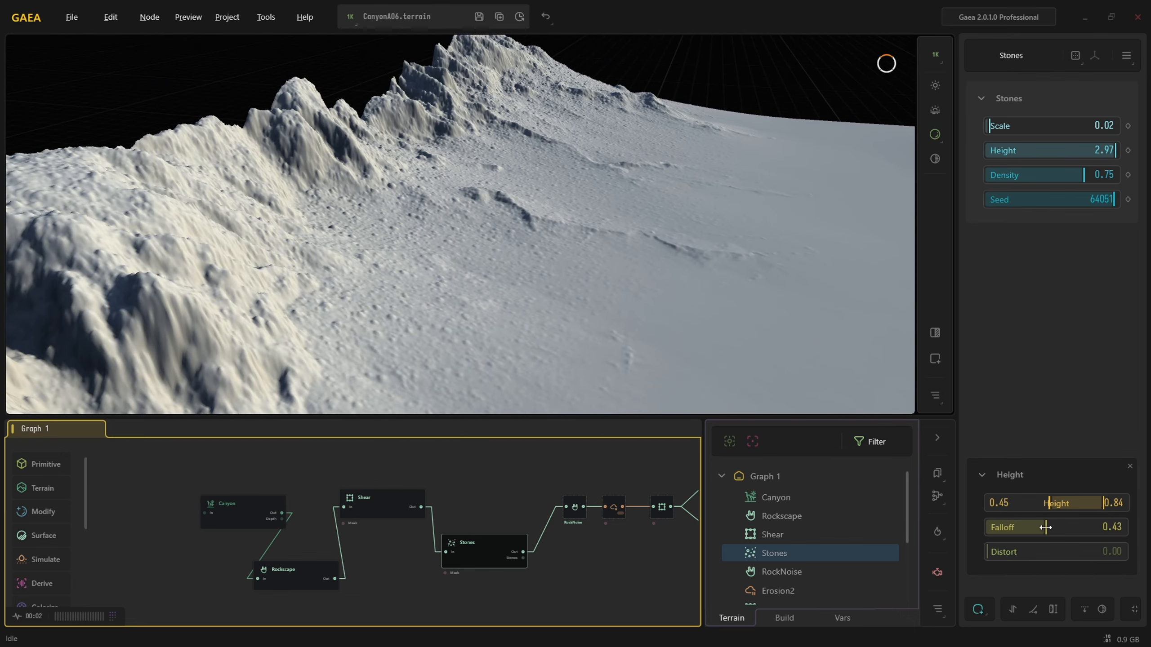
Try a Falloff of 0.52 on the Stones node's Height mask, then lower it to 0.09.
left_click_drag(1045, 528, 1059, 527)
scroll(648, 318, "down", 3)
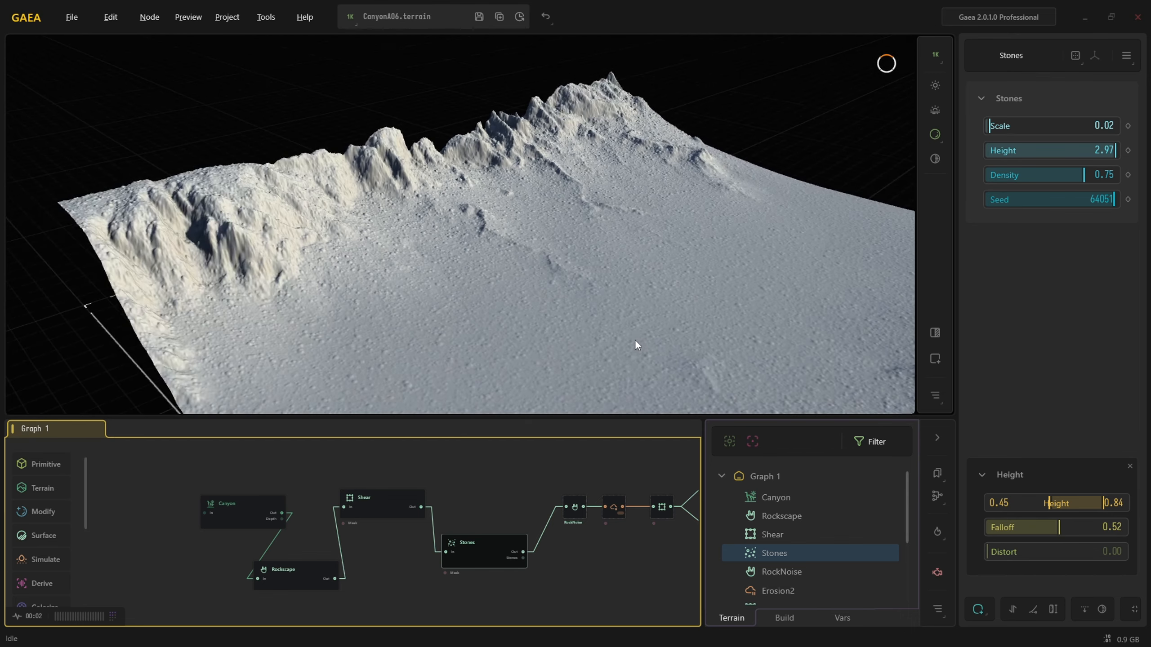
left_click_drag(999, 531, 1008, 526)
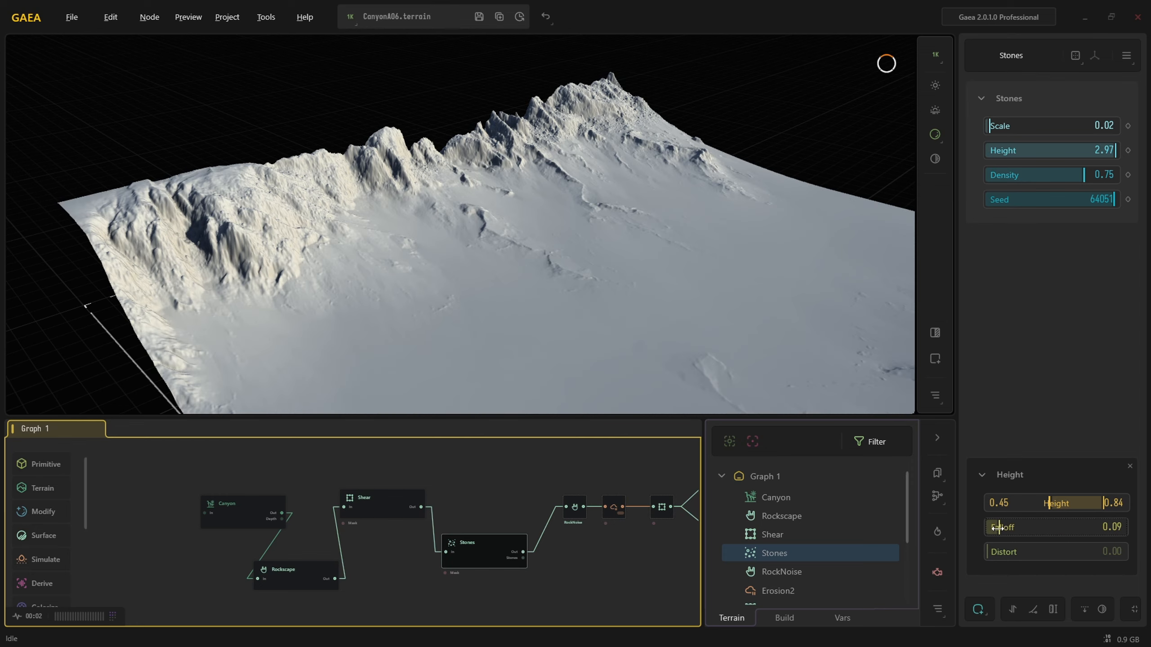
Examine the stone coverage on the ridge and slopes up close and from several angles.
scroll(453, 180, "up", 8)
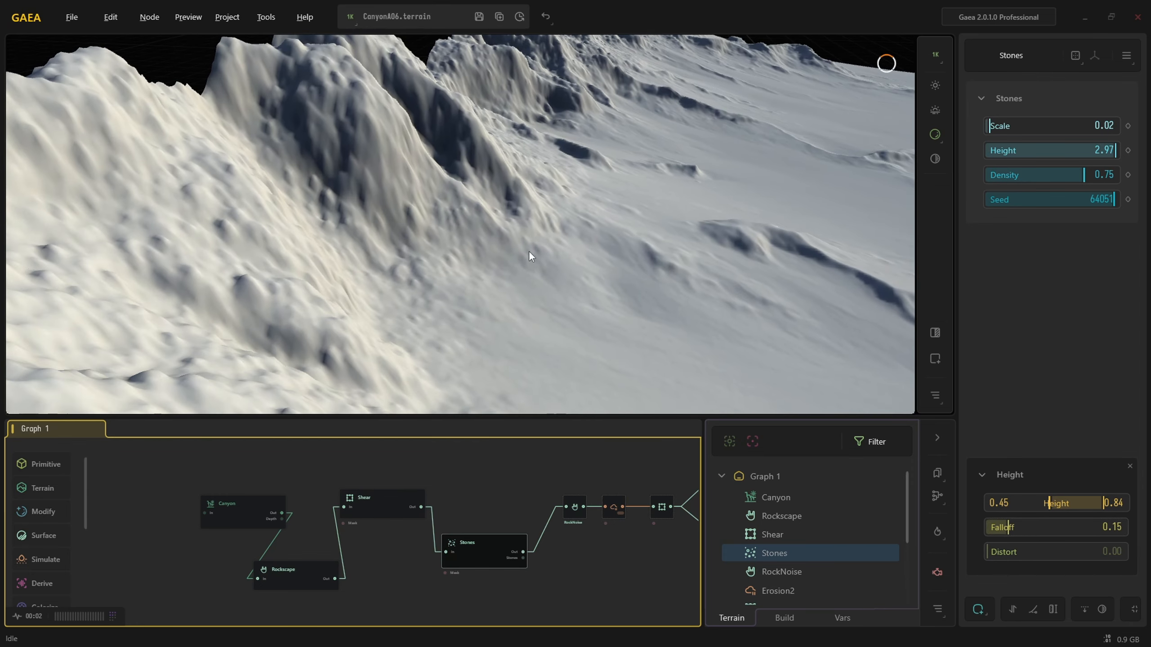
left_click_drag(529, 251, 410, 266)
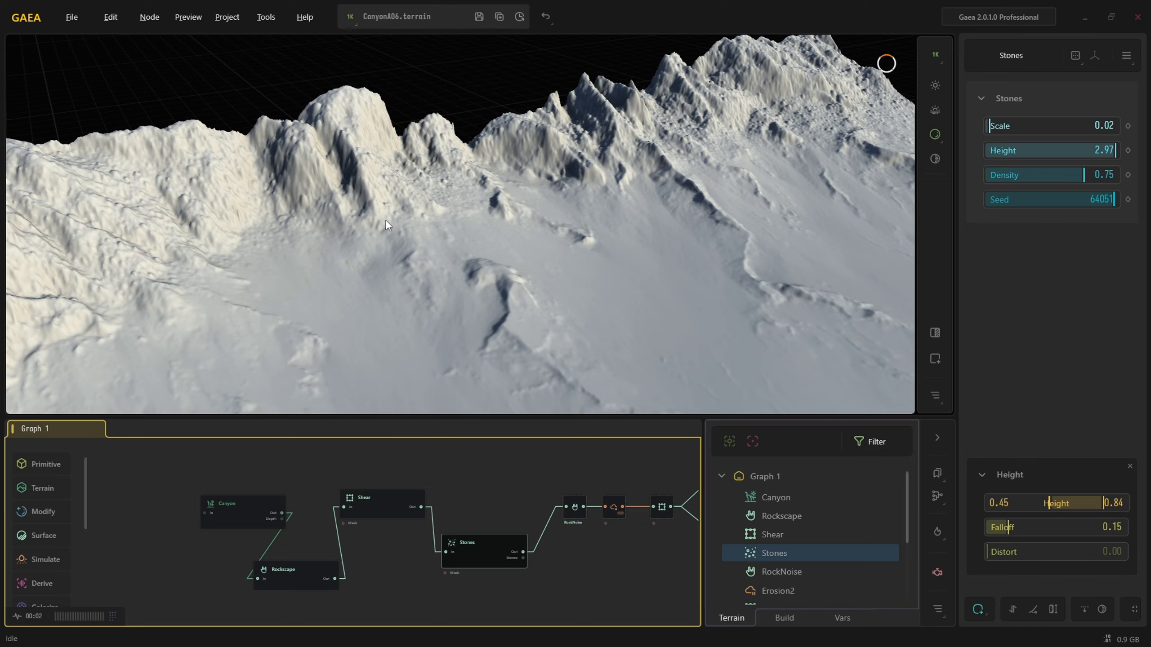
scroll(389, 221, "down", 5)
left_click_drag(504, 210, 457, 205)
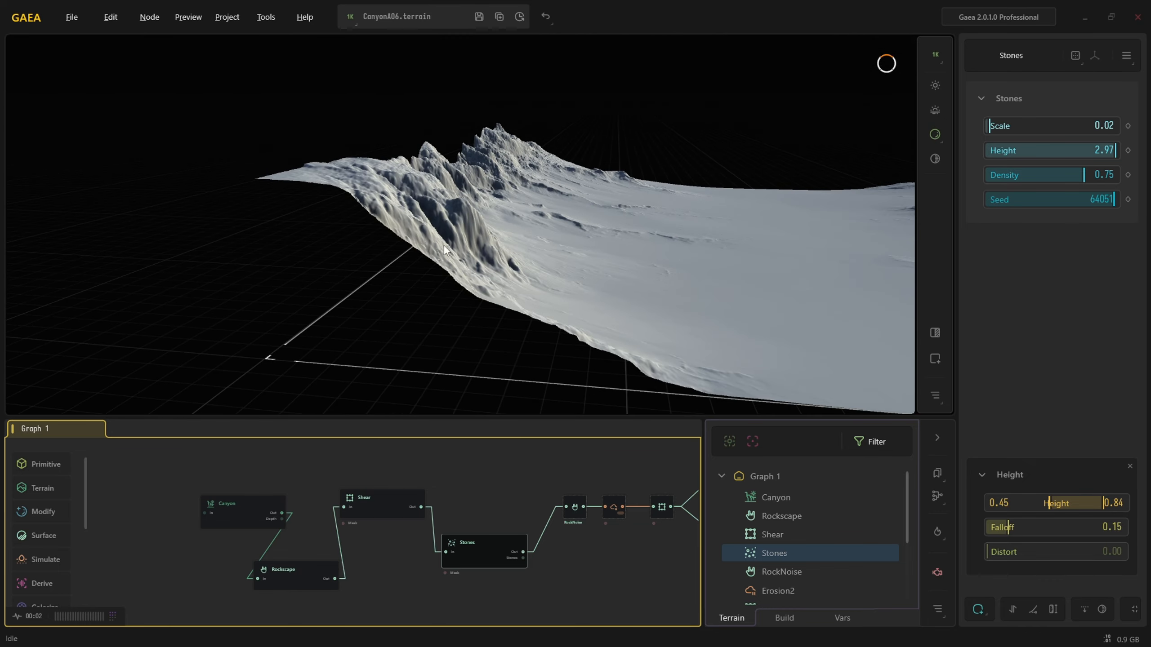
scroll(440, 245, "up", 3)
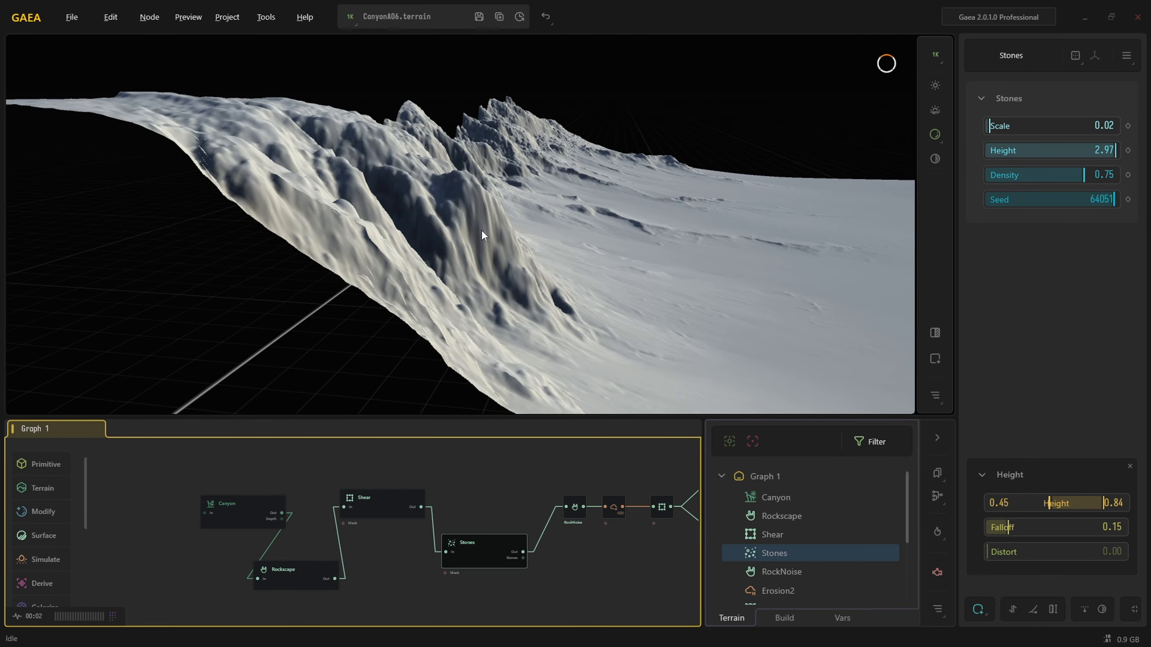
left_click_drag(501, 240, 445, 256)
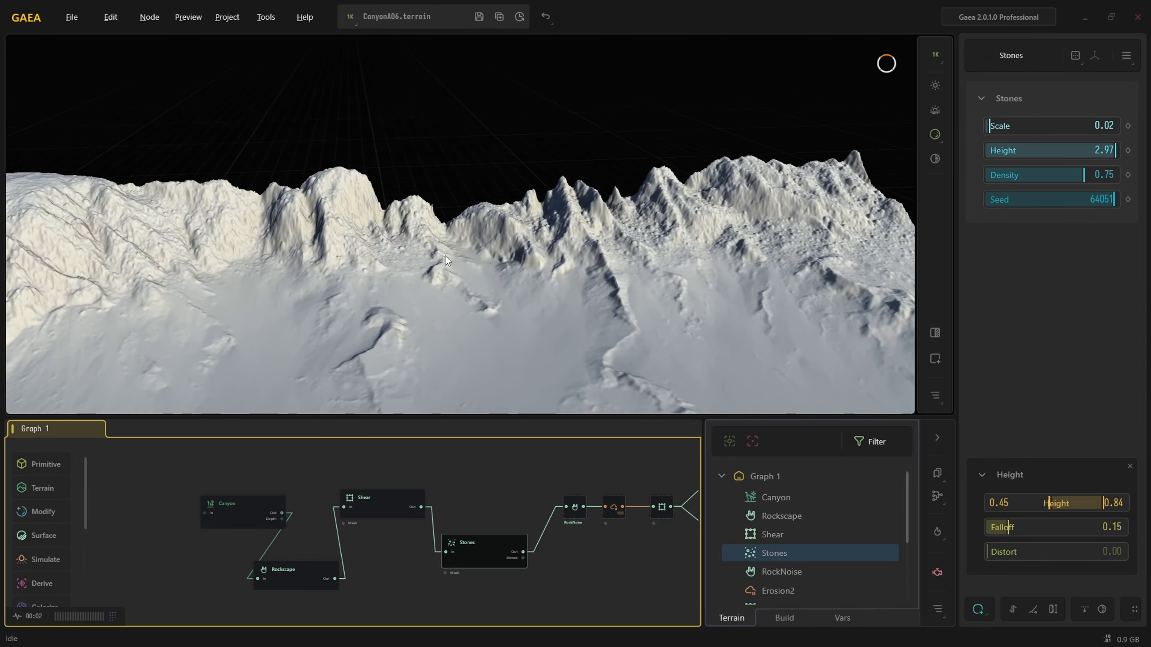
left_click_drag(297, 255, 481, 250)
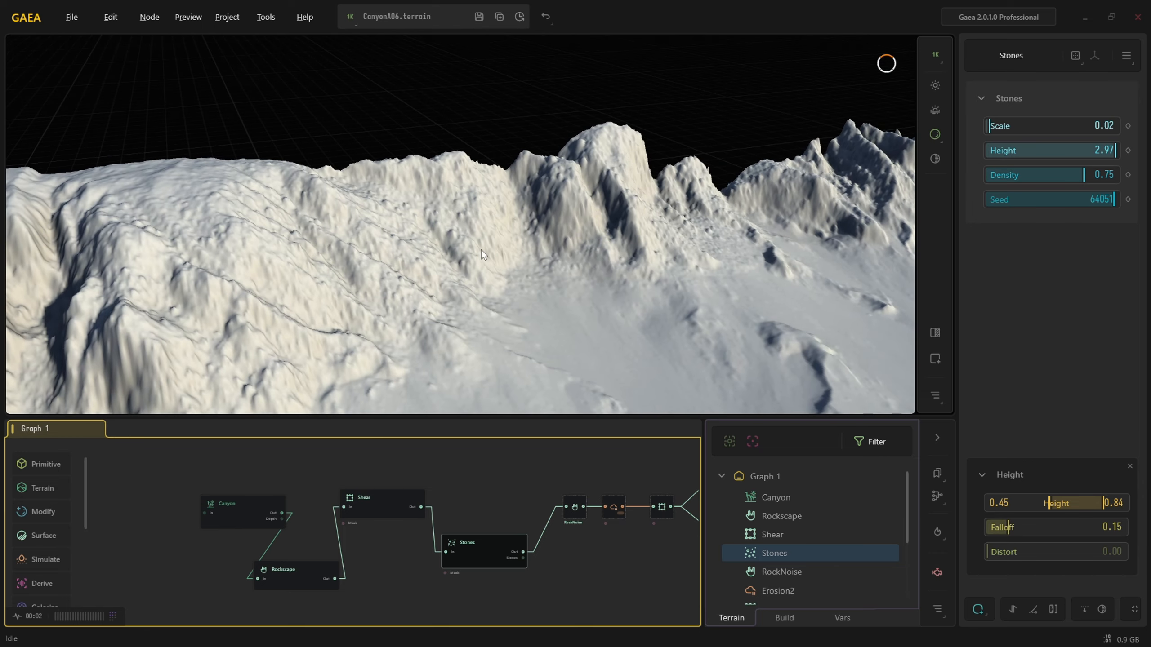
scroll(451, 204, "up", 5)
scroll(486, 239, "down", 5)
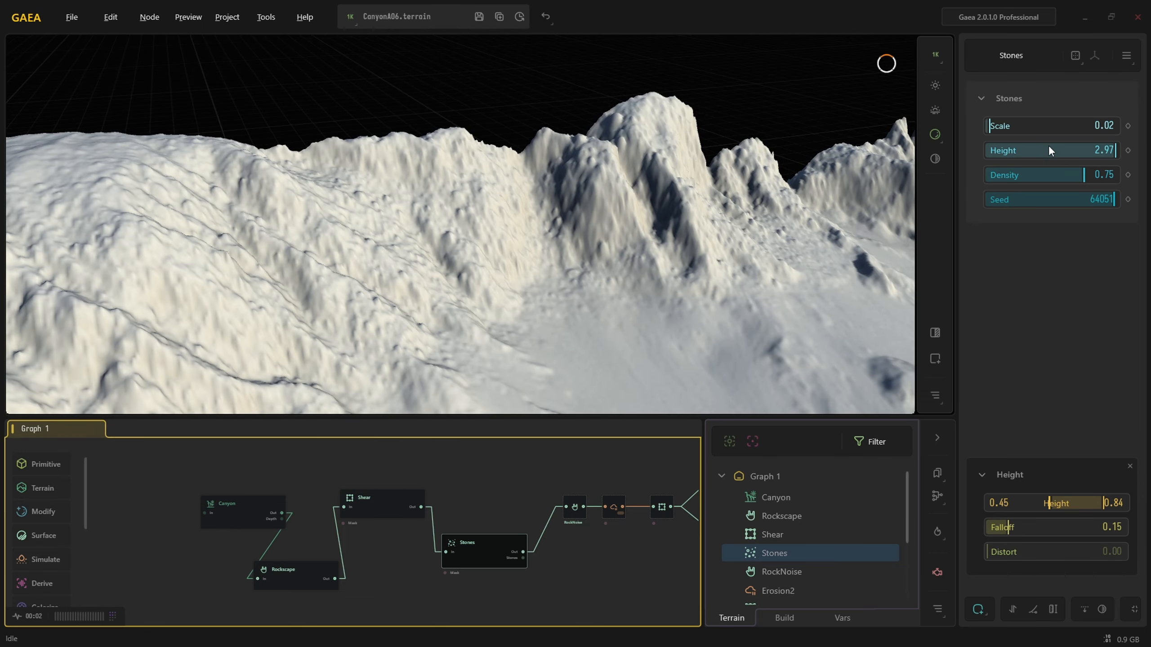
Set the Stones Density to 0.89 and check the stones across the whole ridge.
left_click(1102, 176)
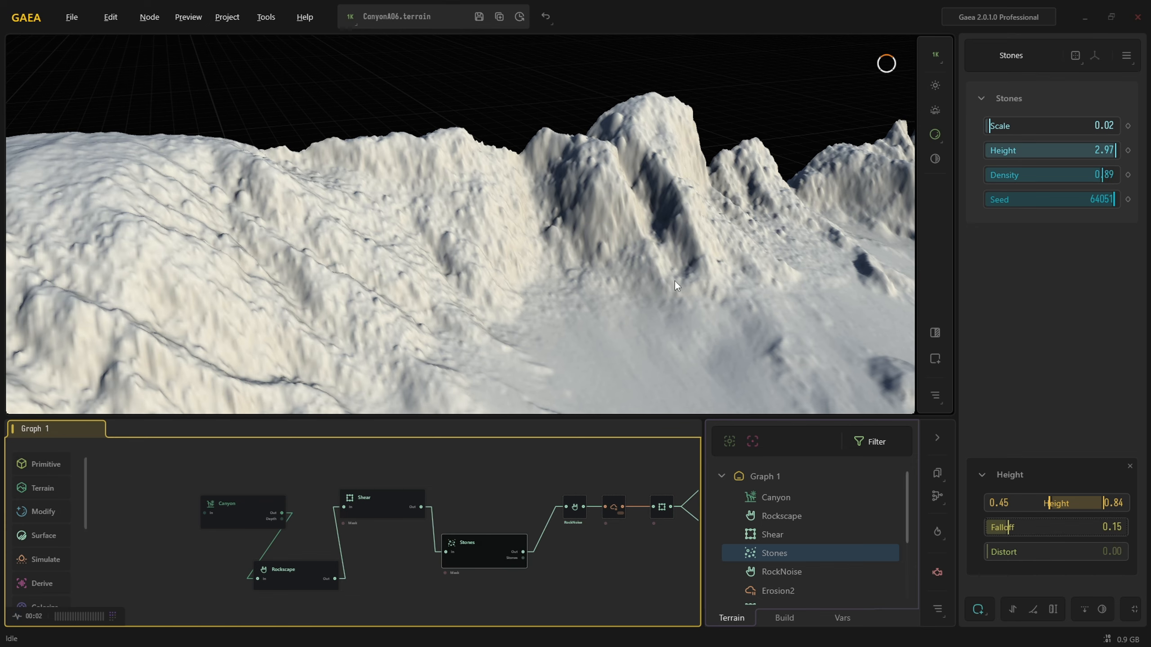
left_click_drag(638, 292, 620, 298)
left_click_drag(675, 301, 552, 313)
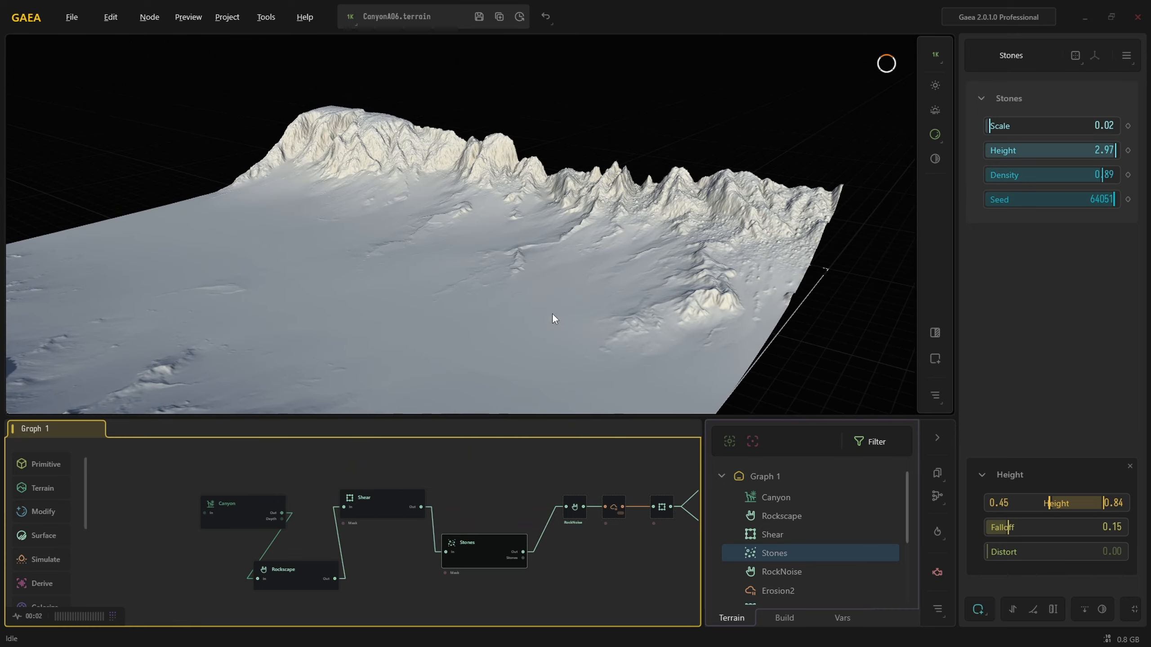
Try Falloff values of 0.48 and 0.37 on the Stones node's Height mask, comparing how far the stones spread.
left_click(1020, 526)
left_click(1045, 526)
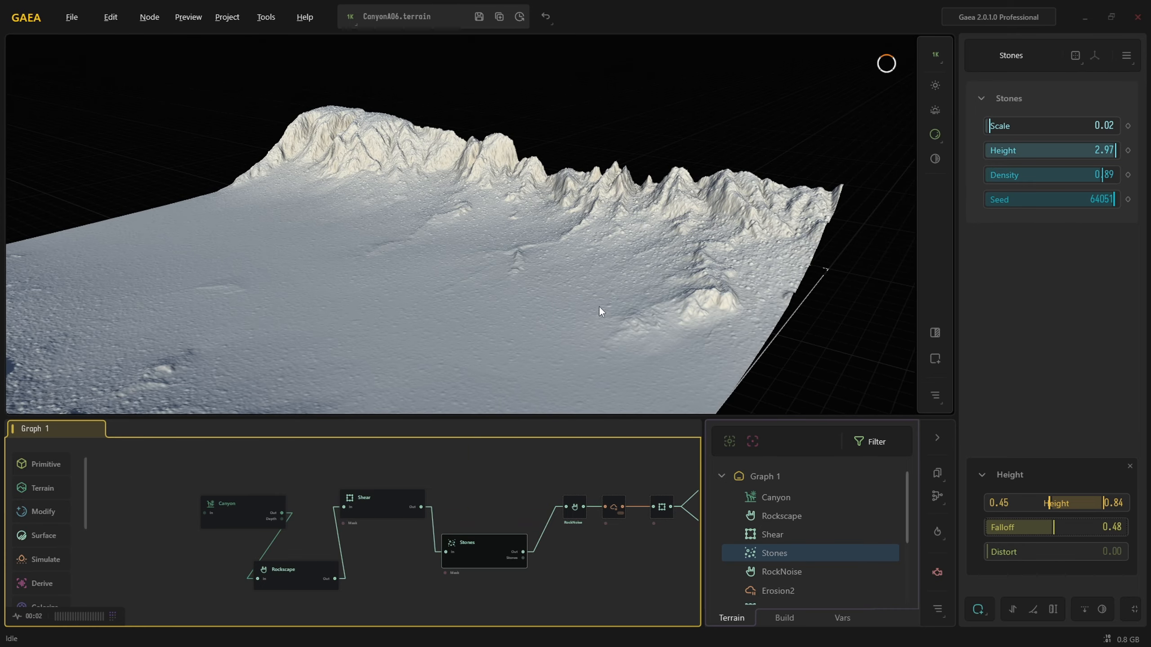
left_click_drag(599, 307, 386, 248)
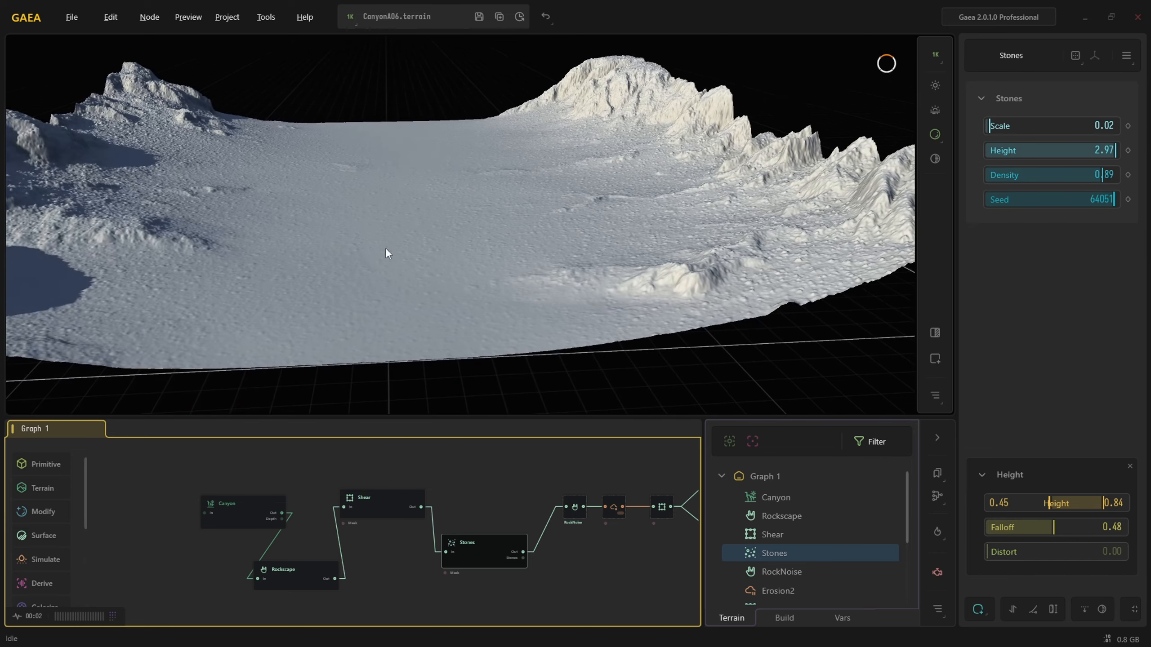
left_click(1038, 530)
scroll(768, 279, "up", 5)
left_click_drag(776, 295, 578, 283)
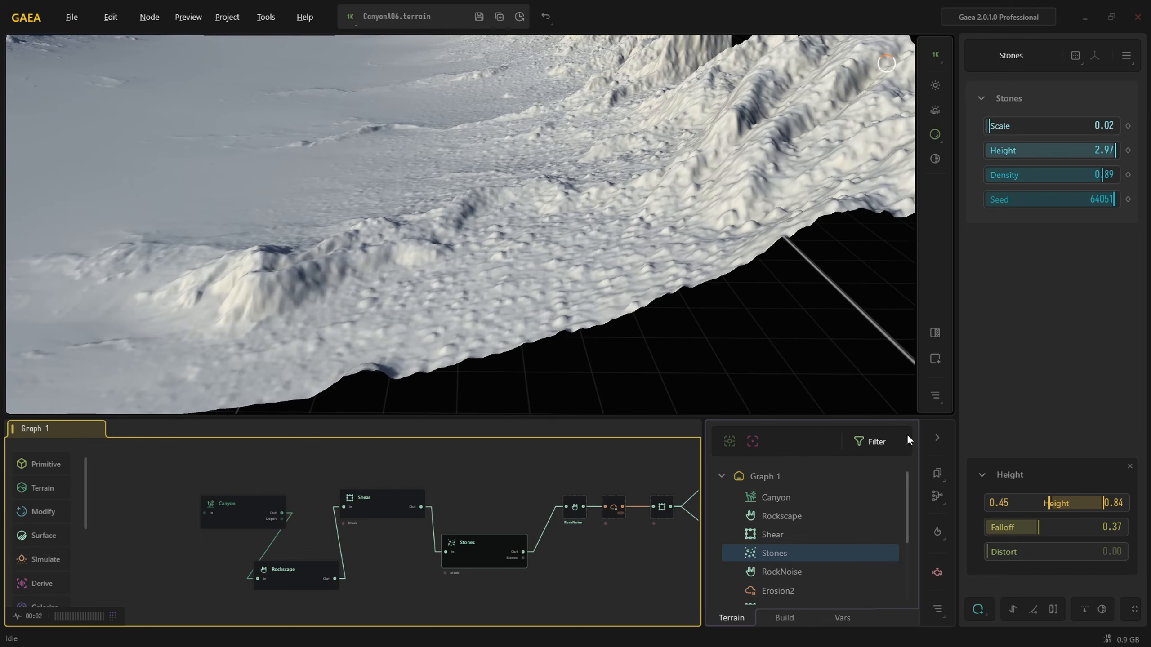
Lower the minimum of the Stones node's Height mask range in stages to 0.36, 0.24 and 0.17.
left_click(1036, 503)
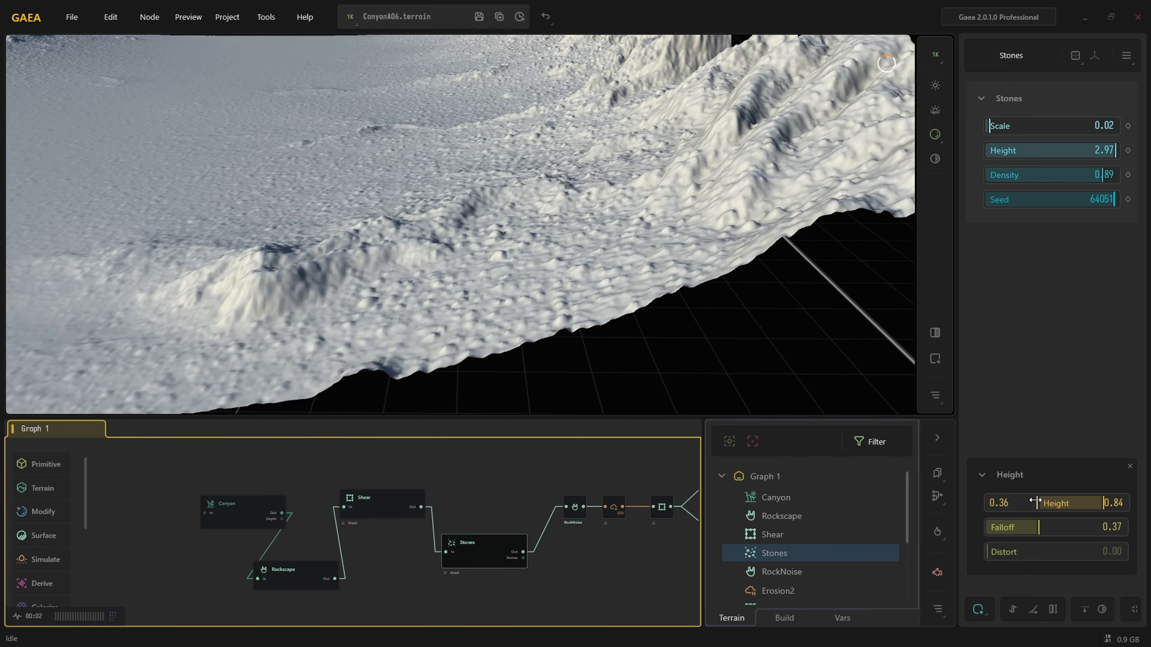
left_click(1021, 503)
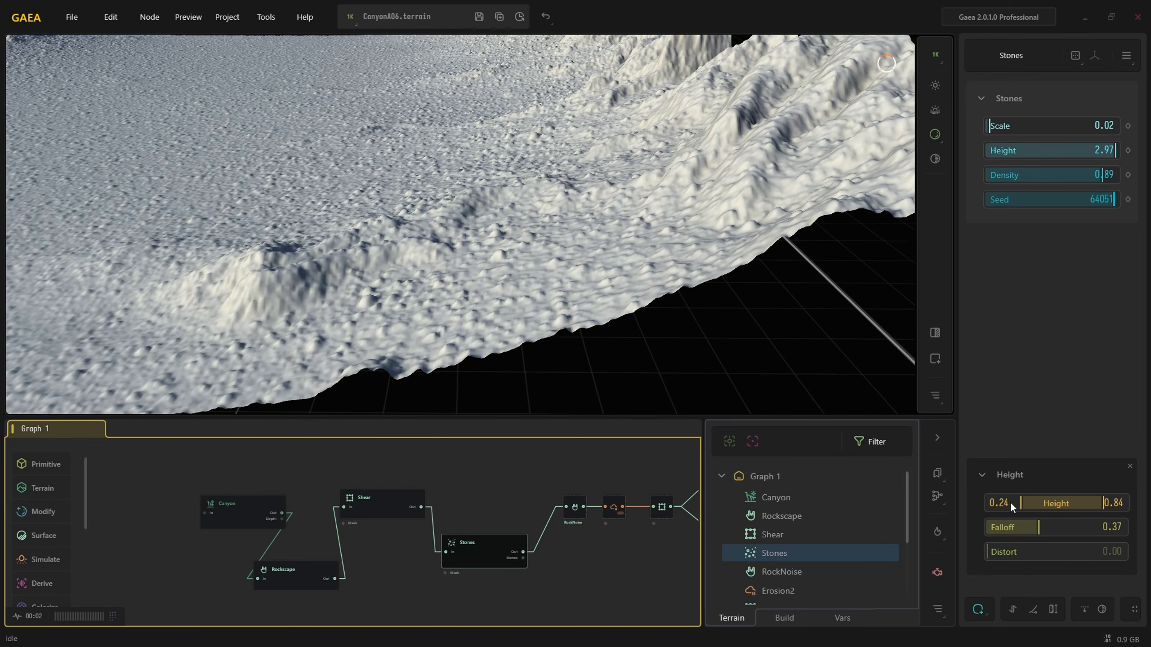
left_click(1010, 502)
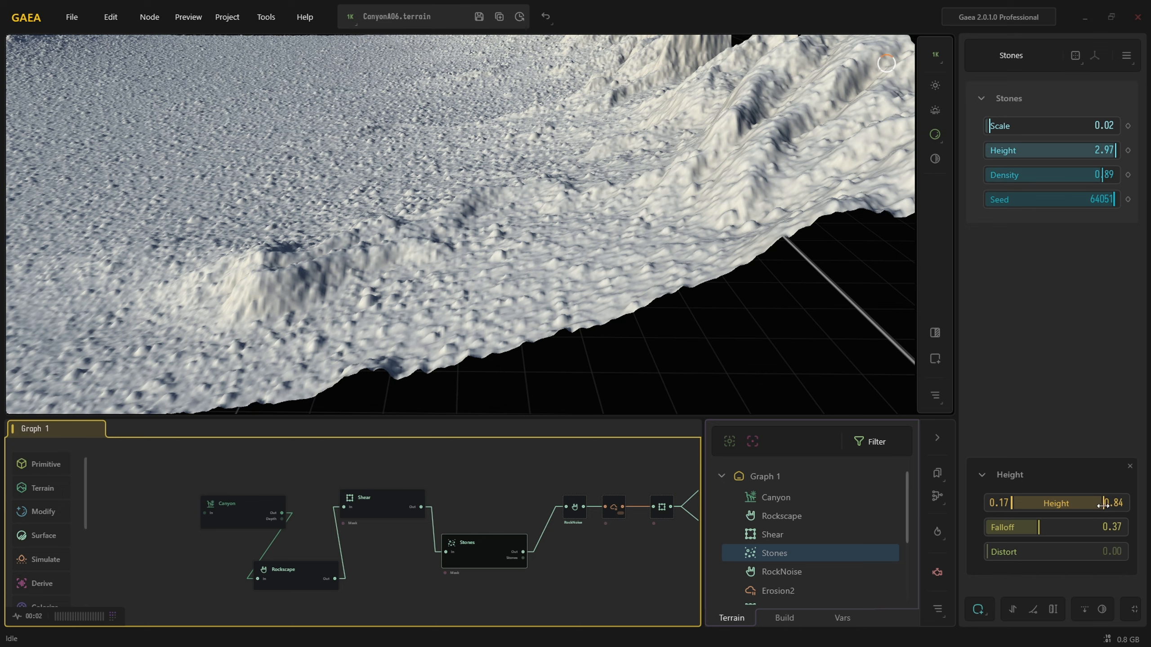
Try Height mask maximums of 0.62 and 0.52, checking the peaks, then set the maximum to 0.88.
left_click(1072, 503)
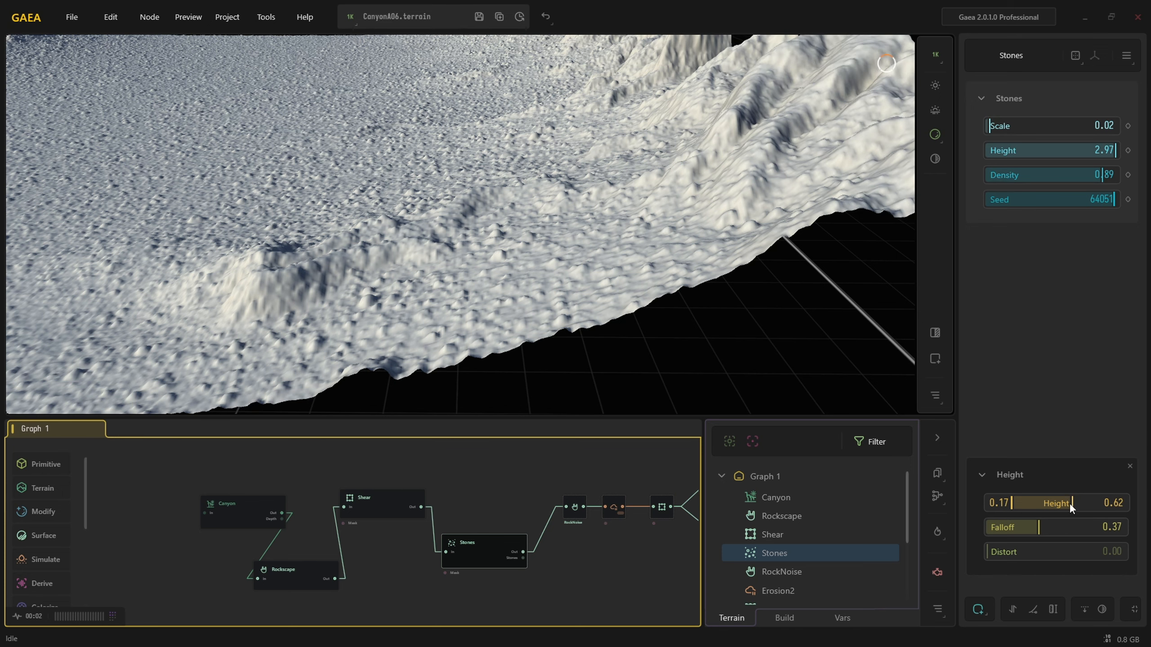
left_click_drag(797, 333, 790, 359)
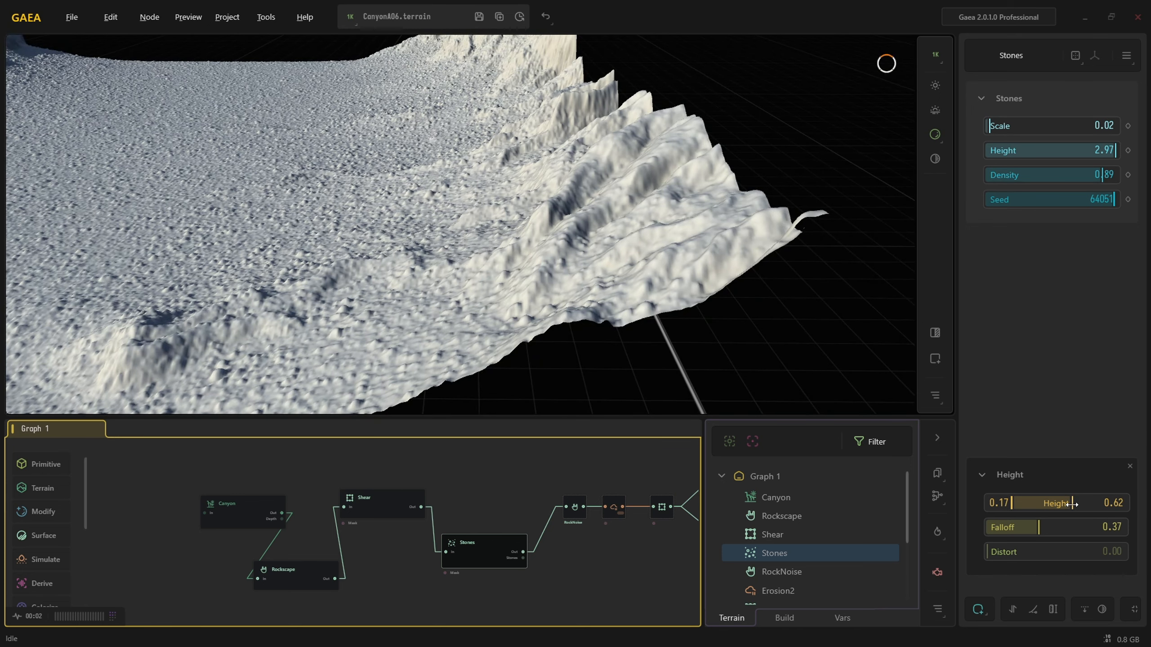
left_click(1058, 503)
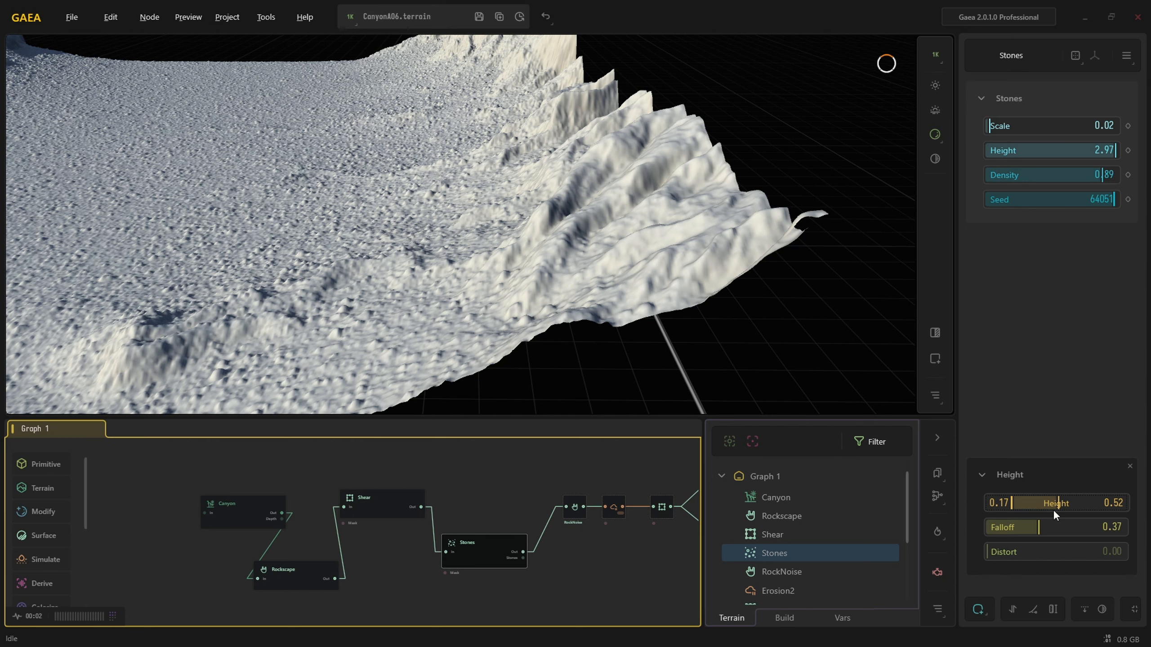
left_click_drag(1058, 503, 1109, 503)
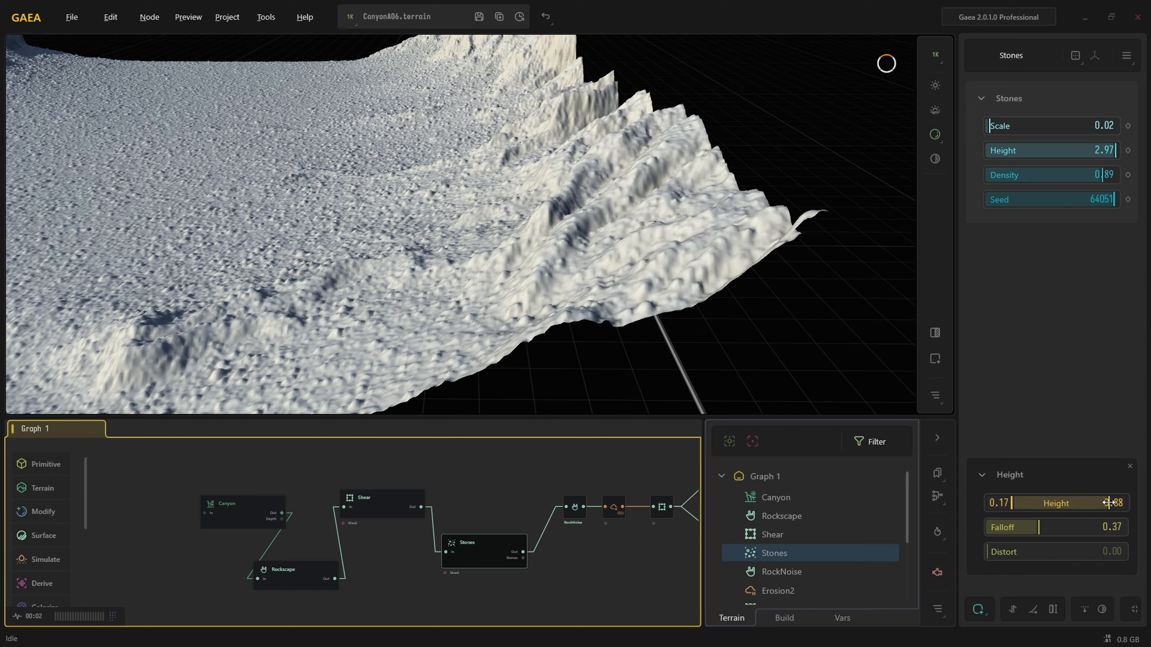
Set the Height mask's Falloff to 0.13 and Distort to 0.47, and inspect the edge of the stone field.
left_click_drag(1045, 534, 1005, 527)
left_click_drag(382, 360, 493, 280)
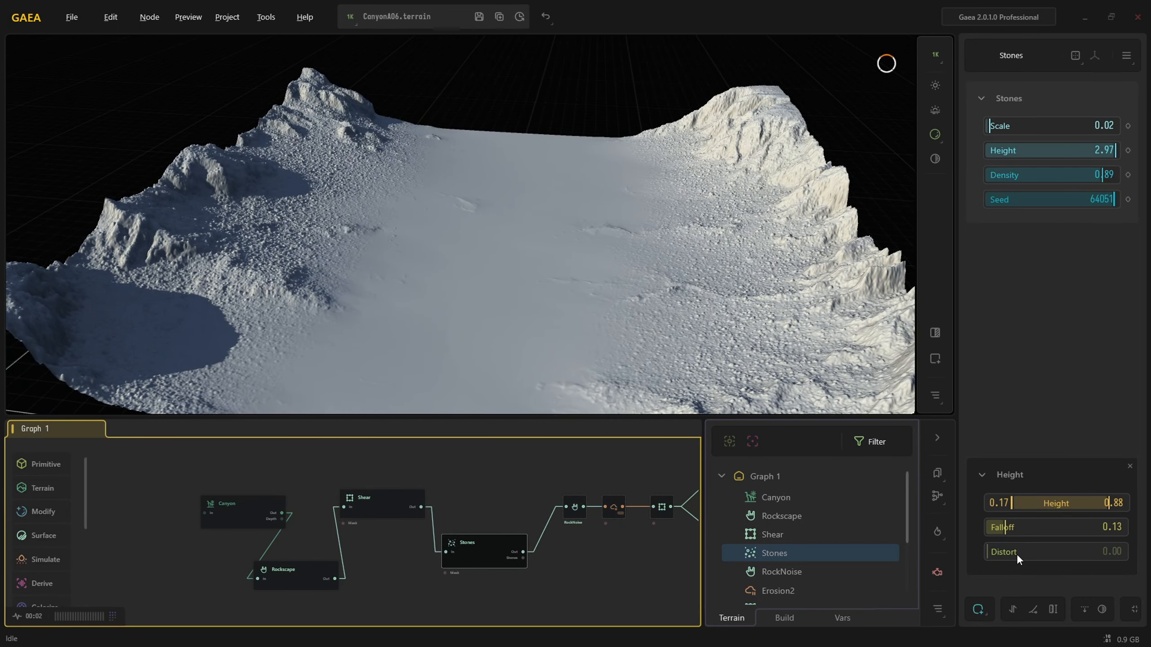
left_click_drag(1017, 557, 1047, 558)
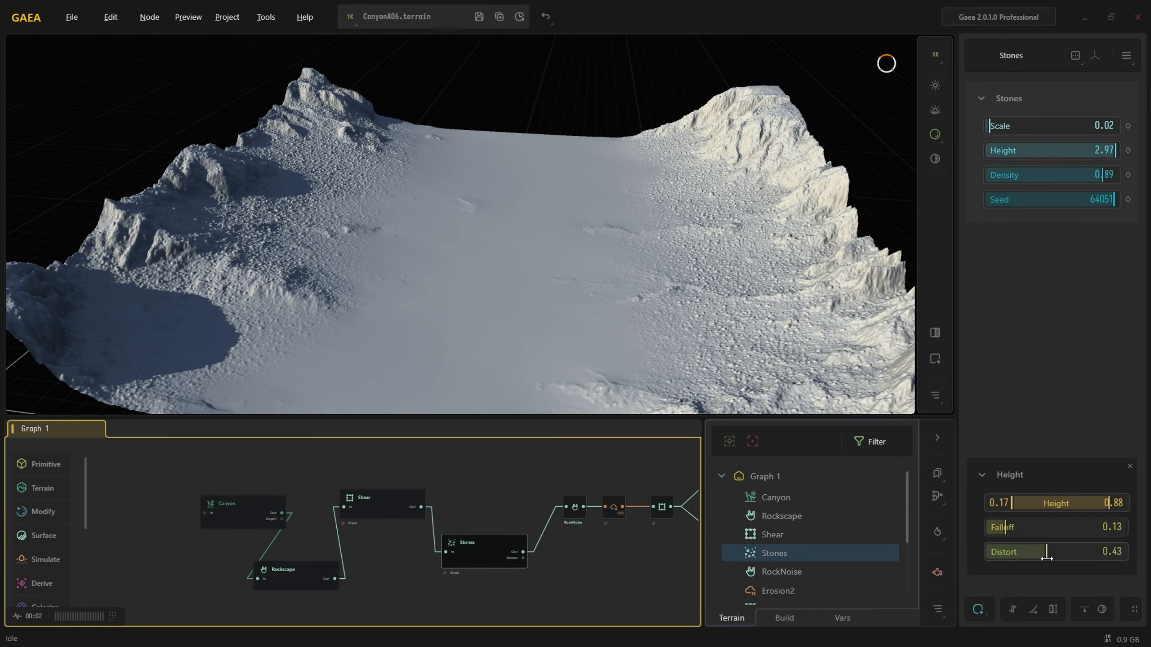
left_click_drag(761, 330, 798, 338)
scroll(735, 240, "up", 8)
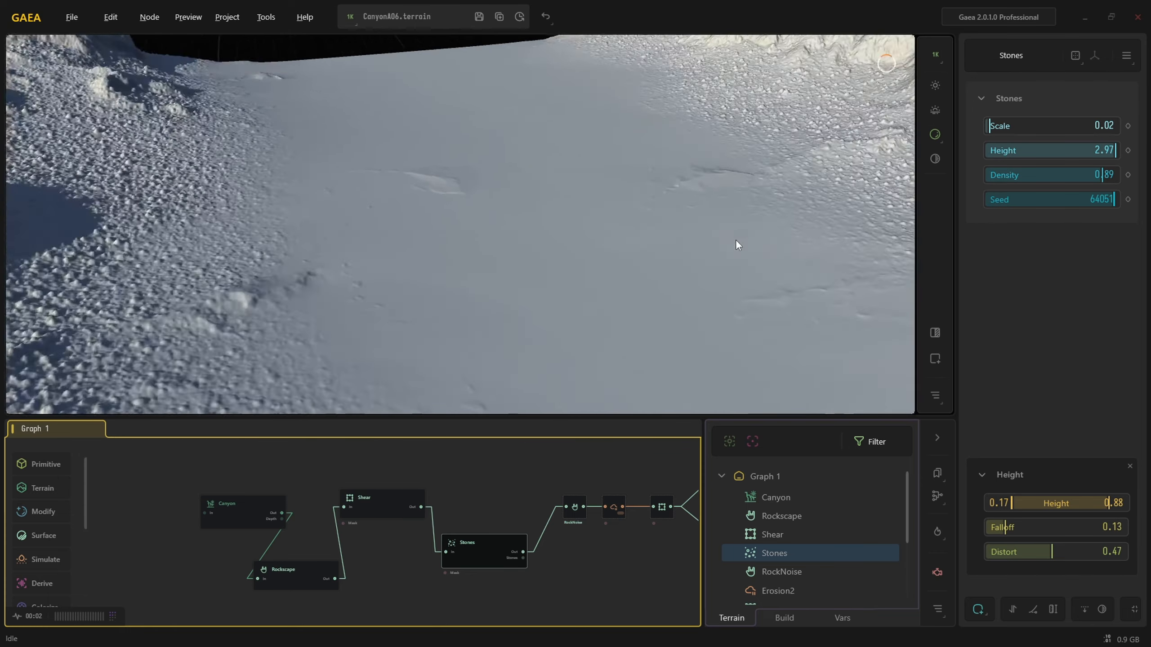
left_click_drag(840, 196, 747, 66)
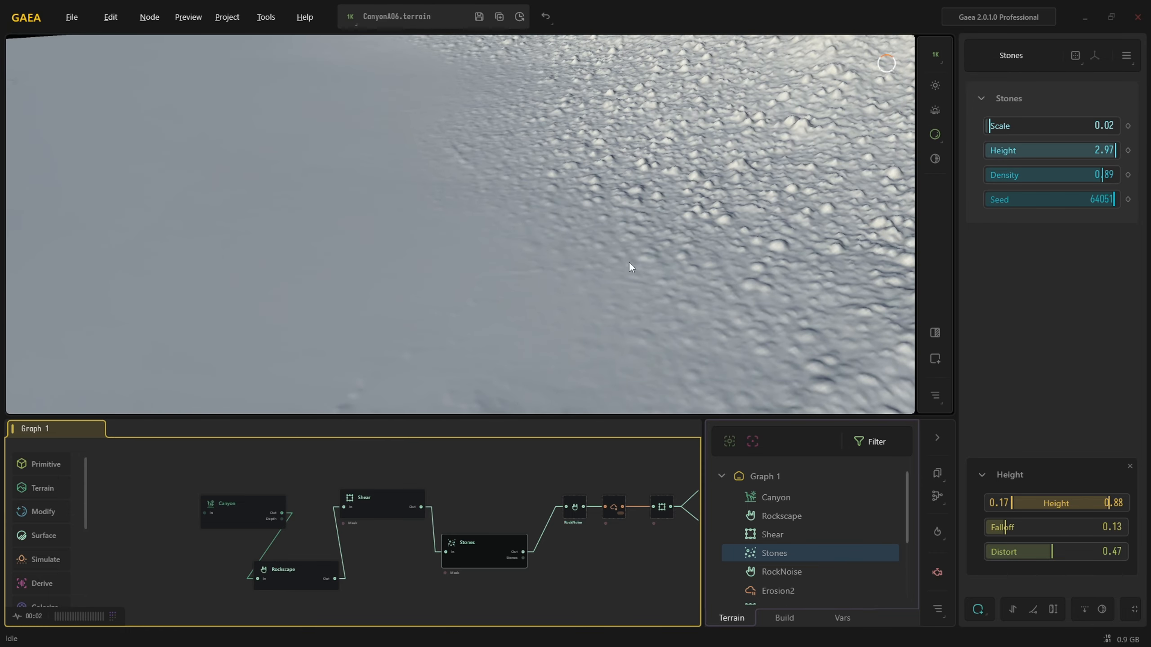
scroll(631, 267, "down", 3)
Shift the Canyon, Rockscape, Shear and Stones nodes away from RockNoise, and place RockNoise level with Stones.
left_click_drag(207, 475, 549, 590)
left_click_drag(480, 556, 365, 555)
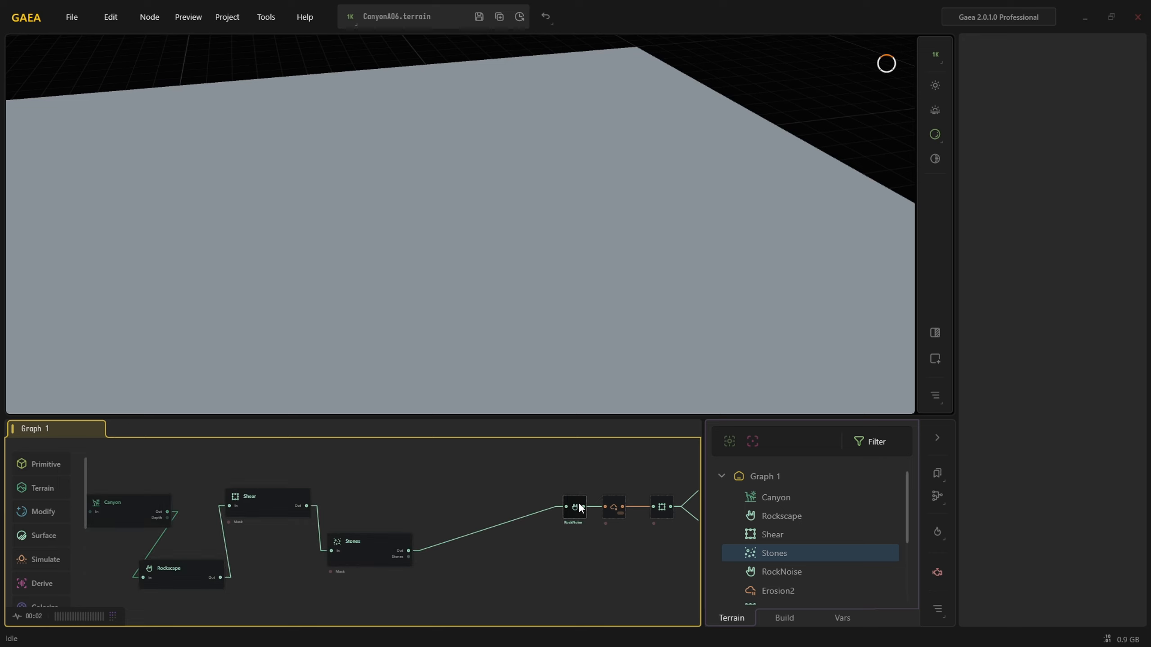
left_click_drag(595, 512, 519, 545)
scroll(539, 546, "up", 2)
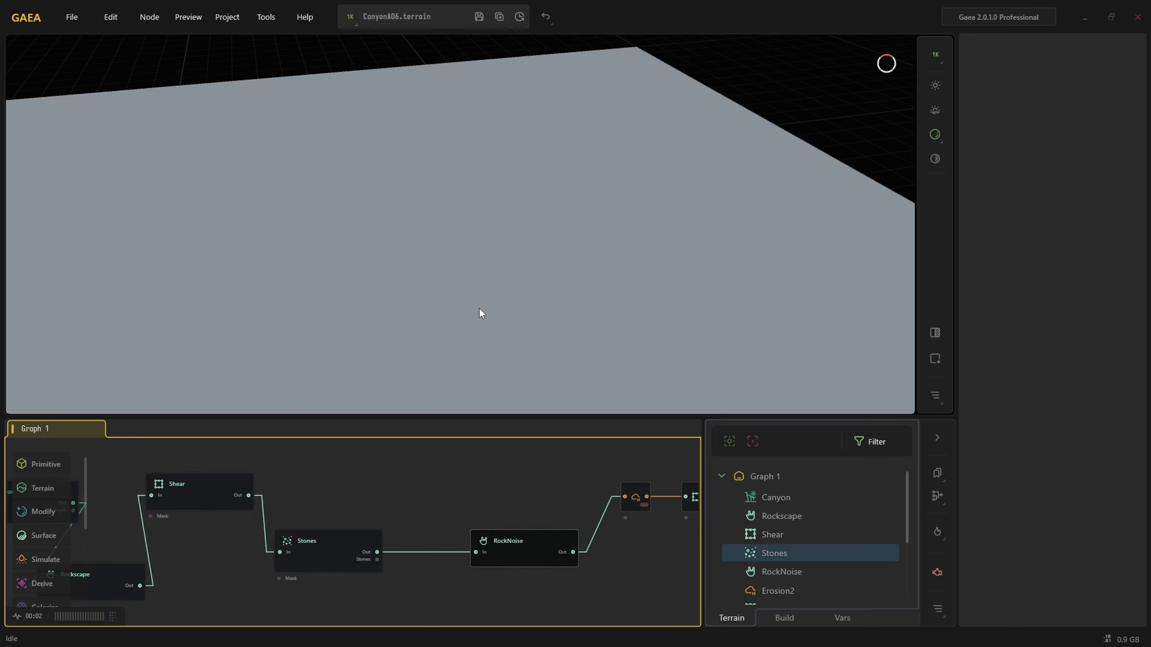
Compare the terrain output of the Stones node with that of the RockNoise node.
left_click(376, 540)
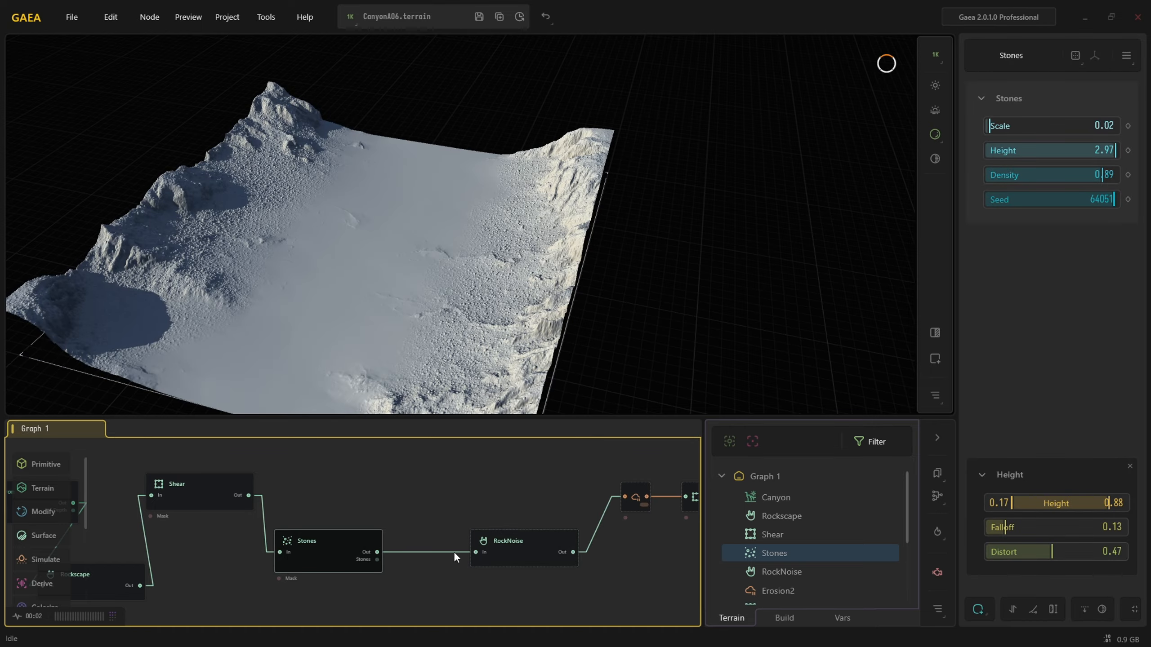
left_click(561, 534)
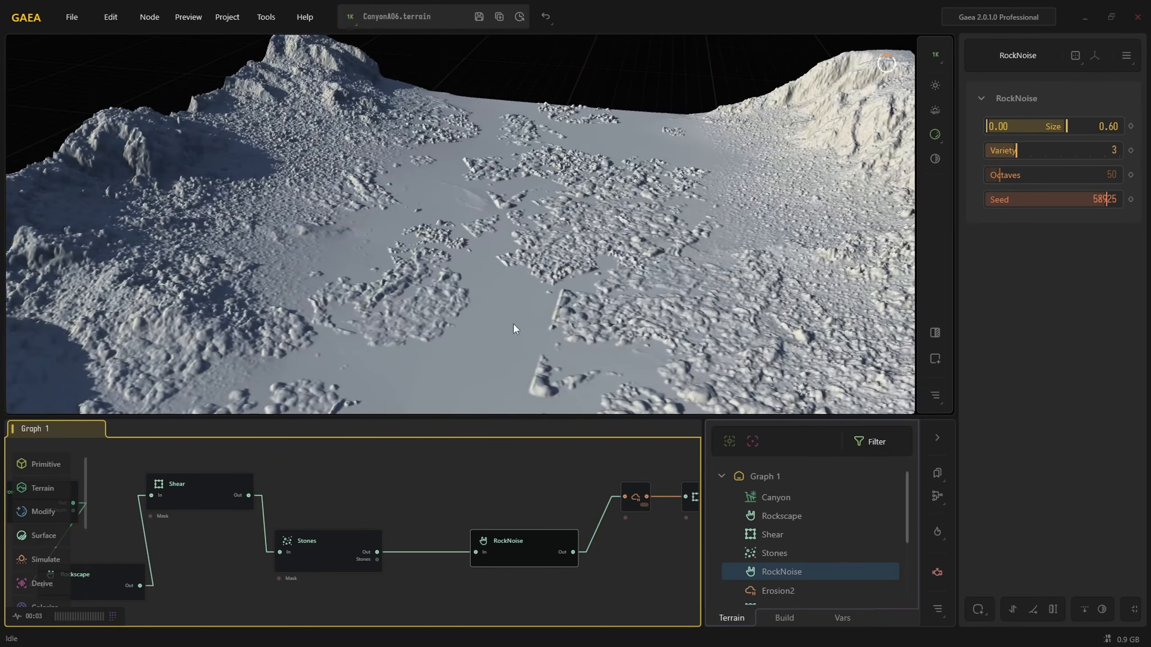
scroll(534, 338, "down", 3)
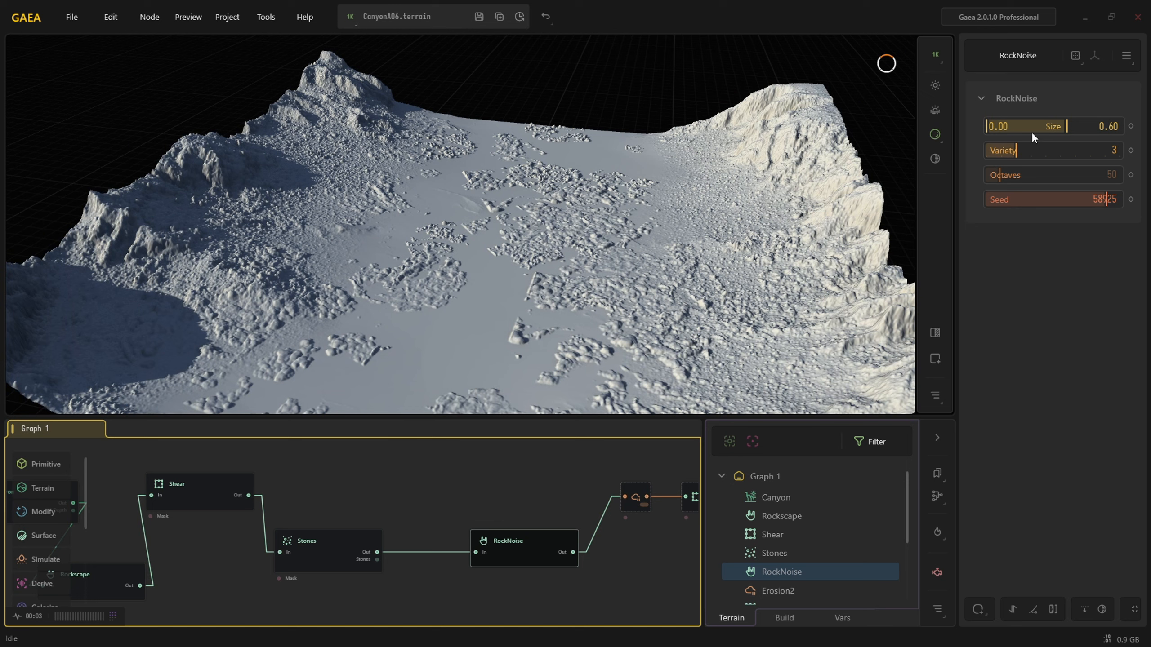
Reduce the RockNoise maximum Size to 0.27 and inspect the rock patches on the canyon floor.
left_click_drag(1031, 131, 1005, 124)
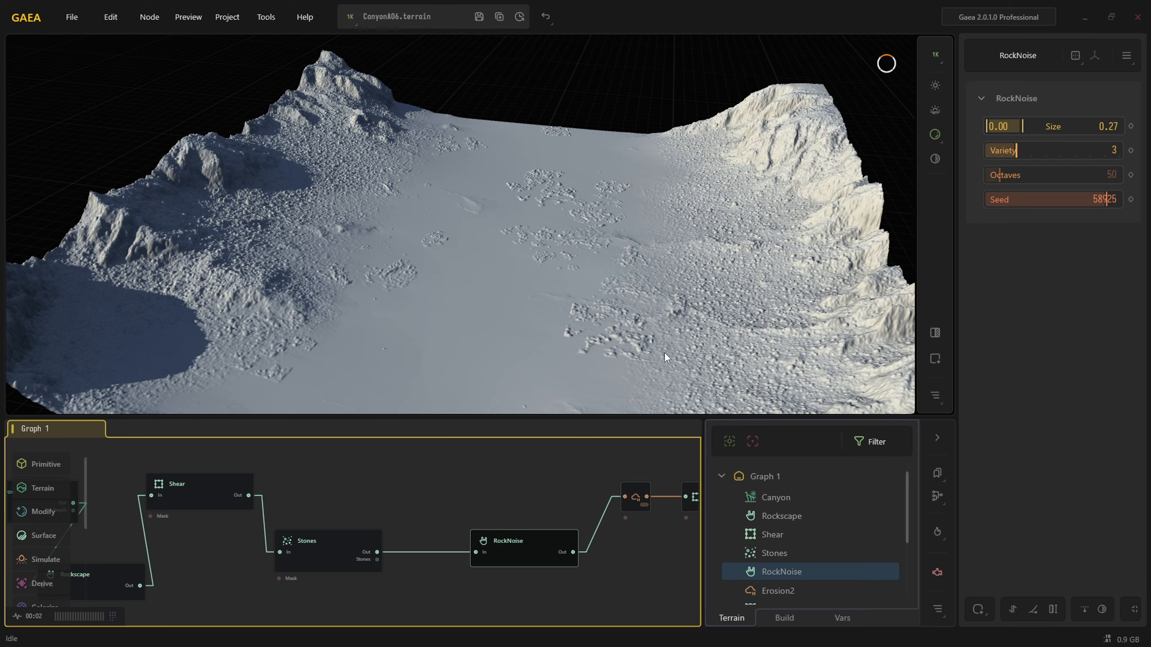
scroll(663, 352, "up", 8)
left_click_drag(669, 280, 461, 275)
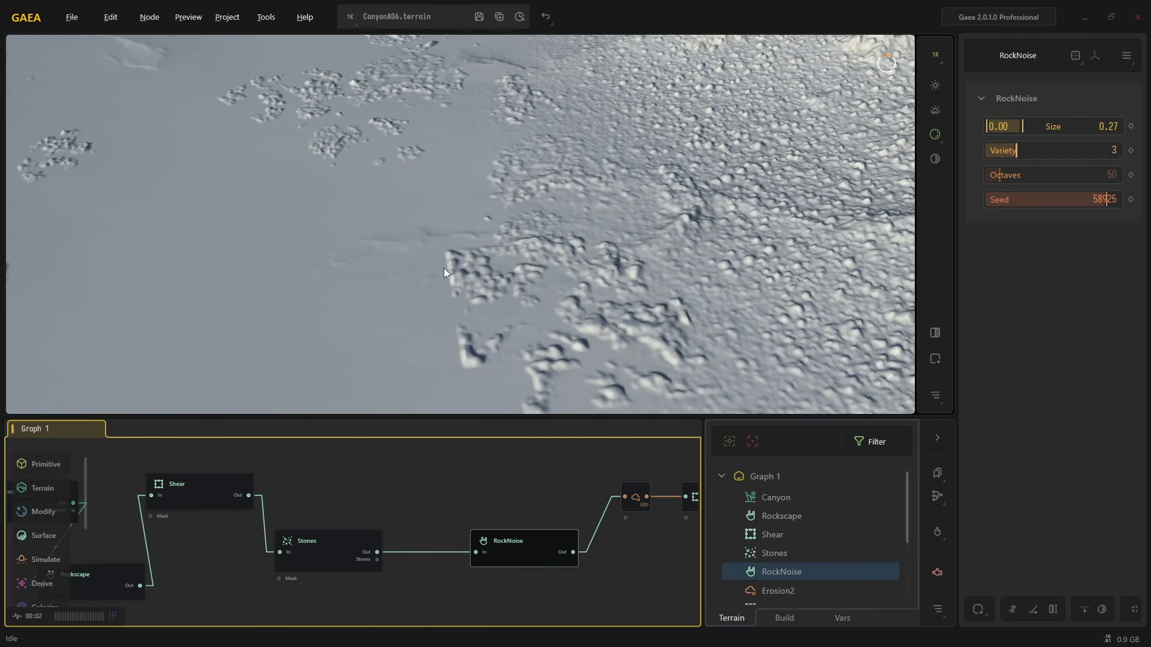
scroll(455, 313, "down", 3)
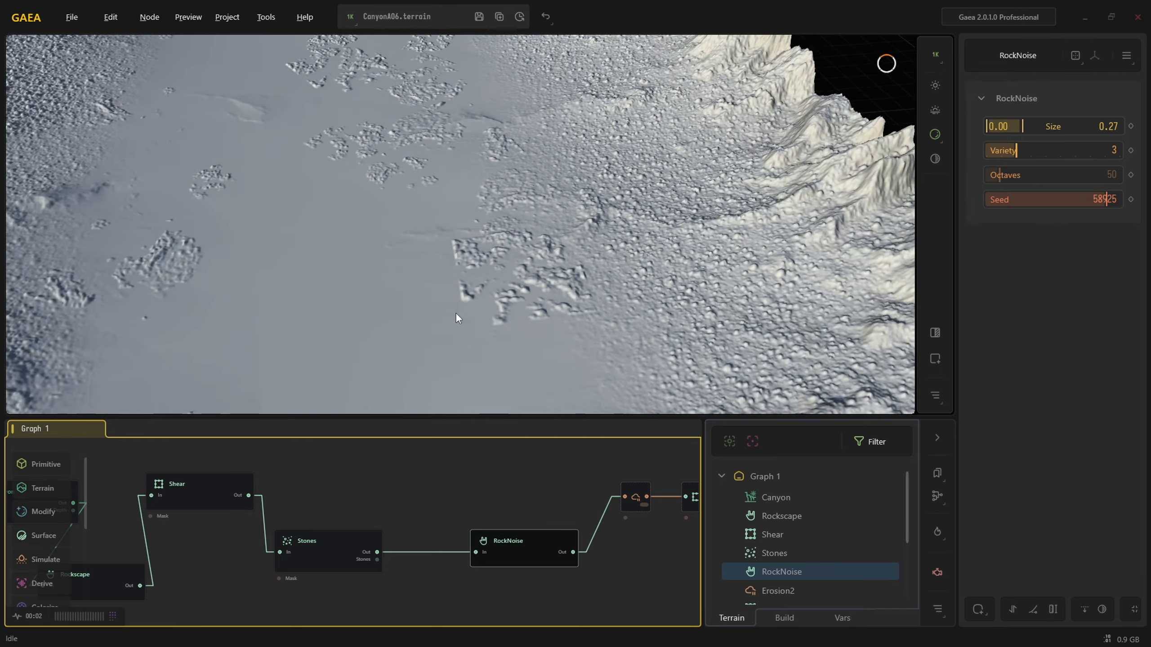
left_click_drag(516, 283, 597, 260)
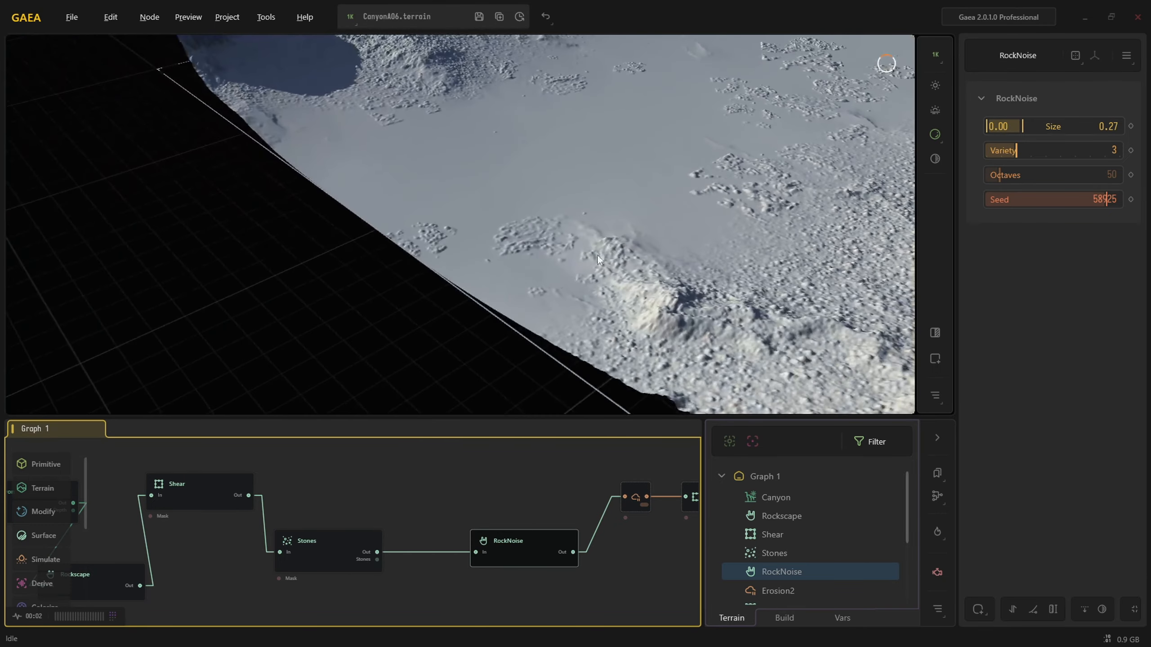
left_click_drag(777, 251, 984, 188)
Set the RockNoise Variety to 5 and inspect the rock clusters from afar and up close.
left_click_drag(1042, 151, 1064, 151)
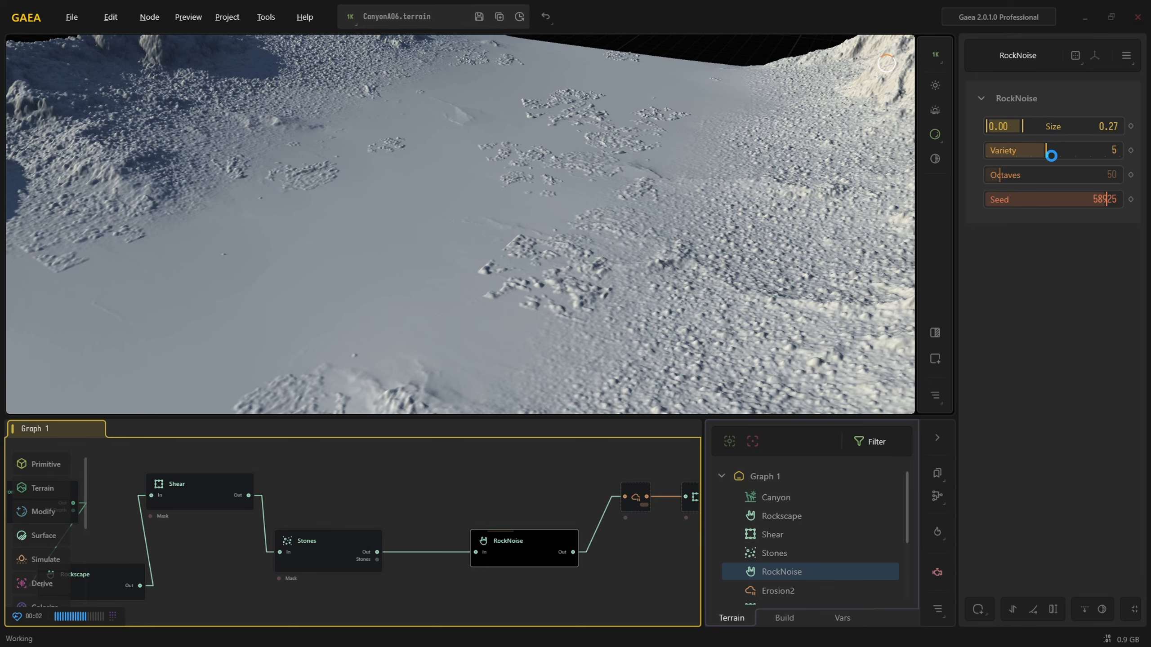
scroll(630, 308, "down", 4)
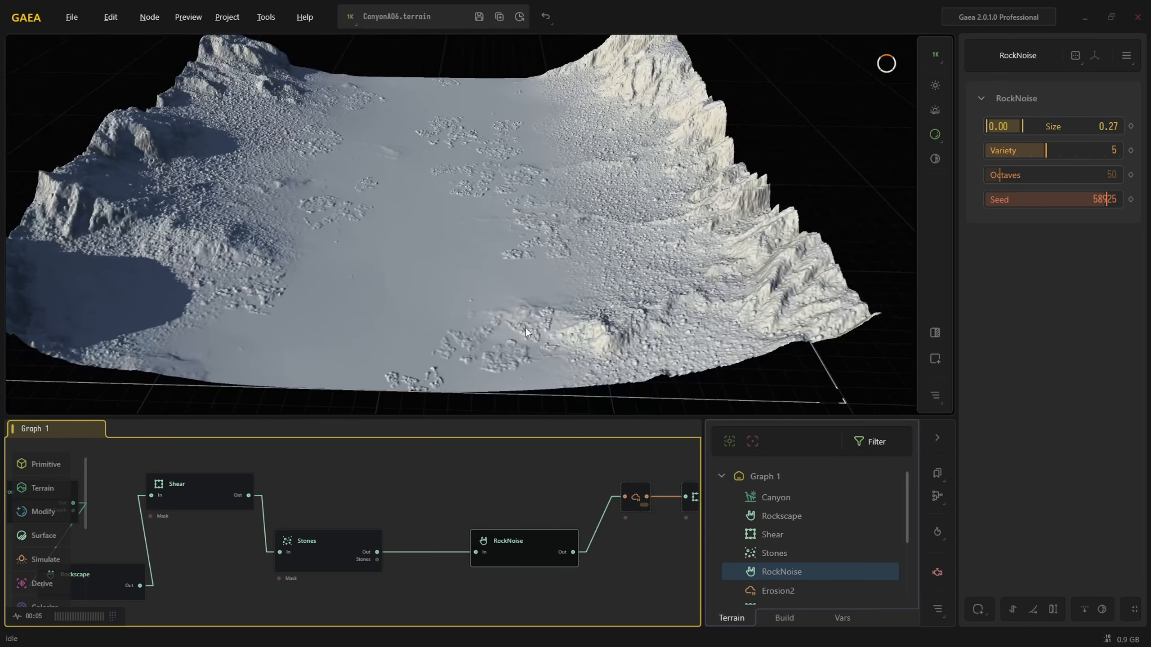
scroll(589, 273, "up", 4)
left_click_drag(509, 209, 508, 250)
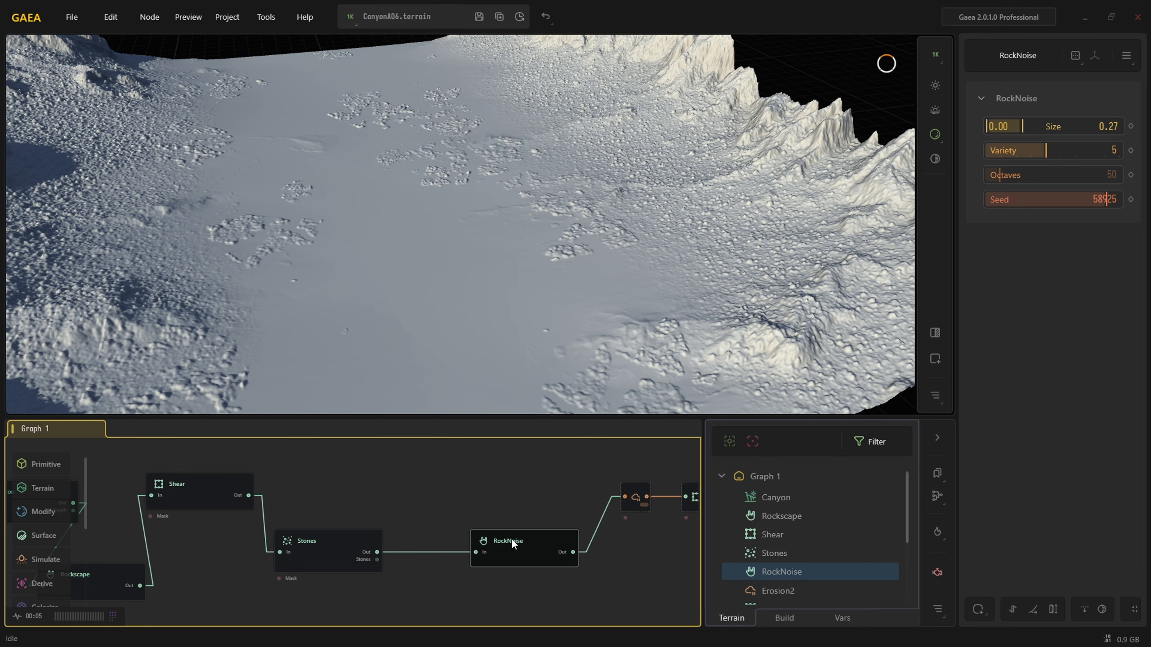
Move RockNoise closer to Stones and Erosion2 closer to RockNoise, and inspect the Erosion2 terrain.
left_click_drag(511, 539, 423, 518)
left_click(643, 500)
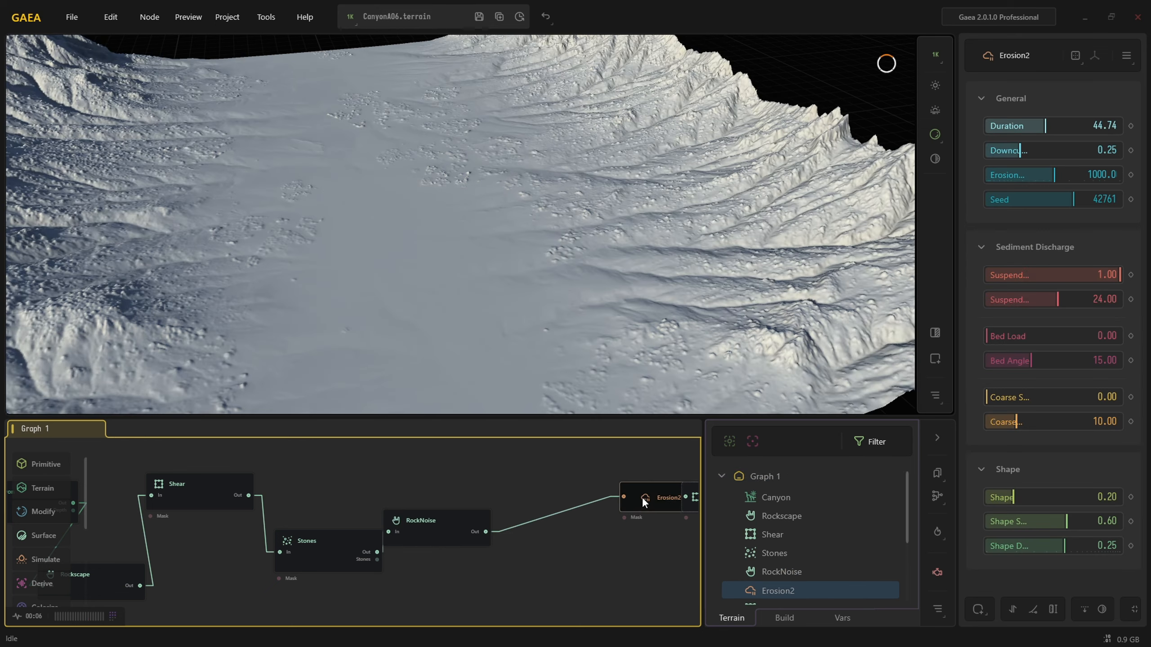
left_click_drag(642, 497, 593, 524)
scroll(609, 364, "down", 5)
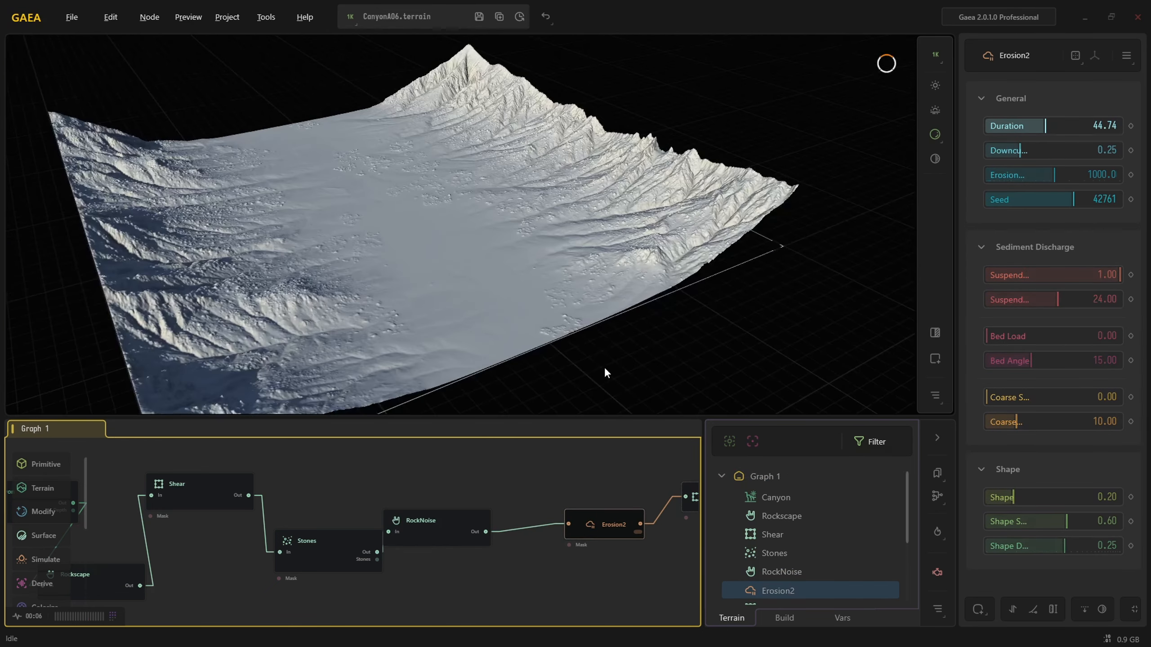
left_click_drag(605, 367, 513, 297)
scroll(498, 286, "up", 5)
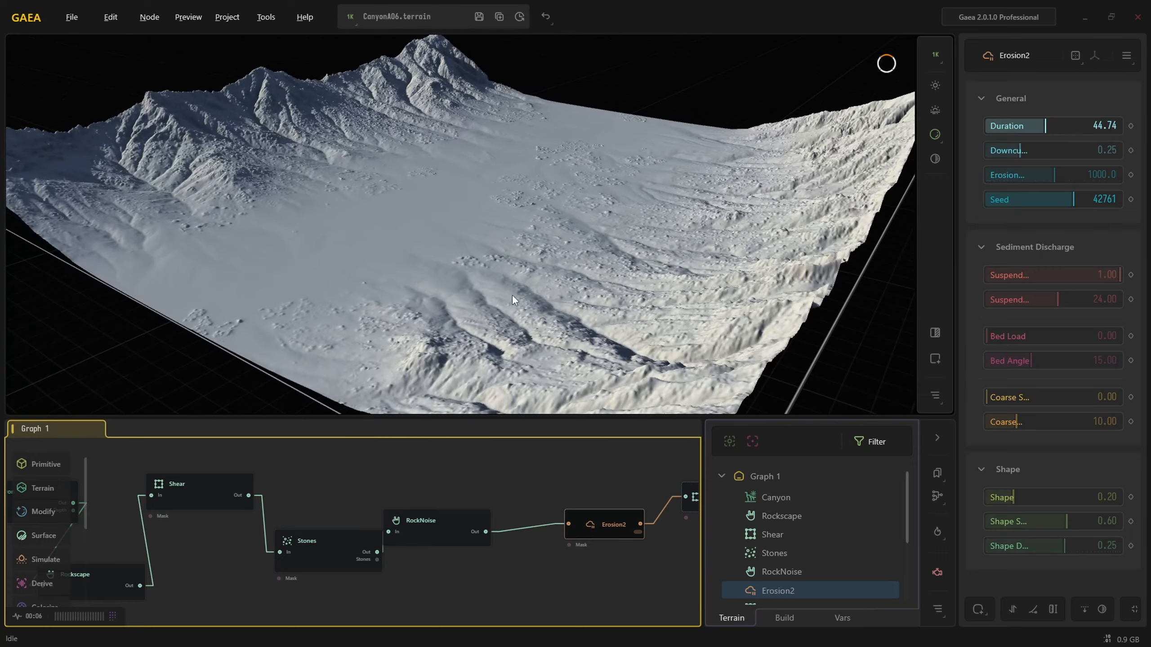
Try Erosion2 Duration values of 4.56, 45.51, 71.33 and near the maximum, checking the canyon slopes each time.
left_click_drag(494, 249, 992, 128)
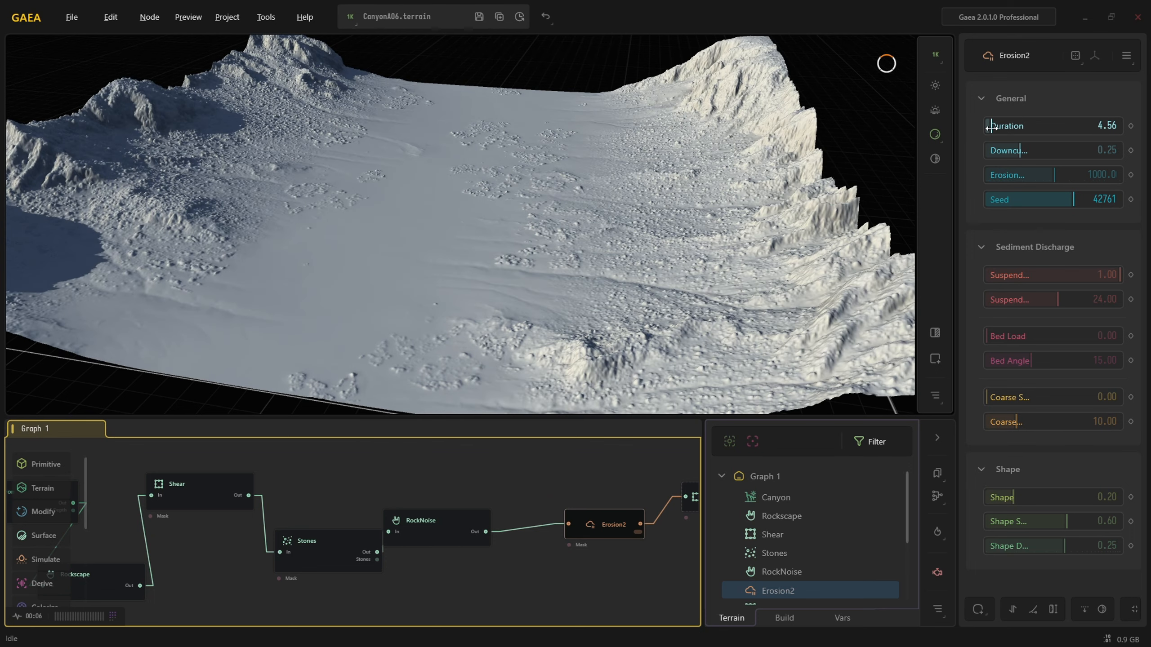
left_click_drag(671, 231, 484, 277)
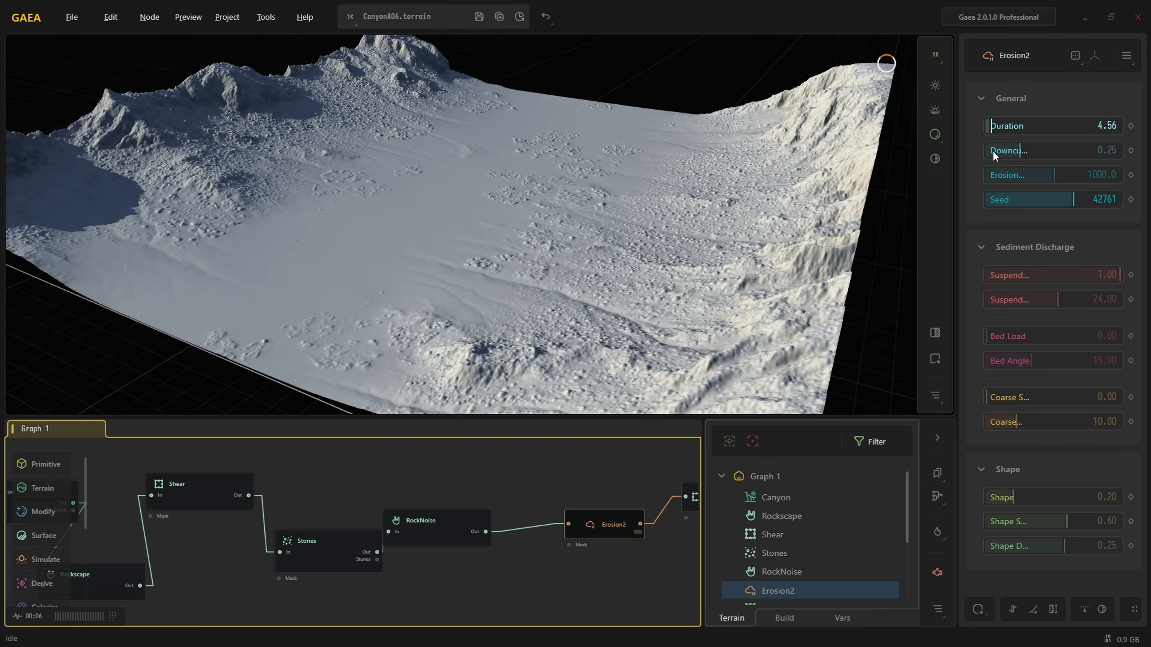
left_click(1047, 126)
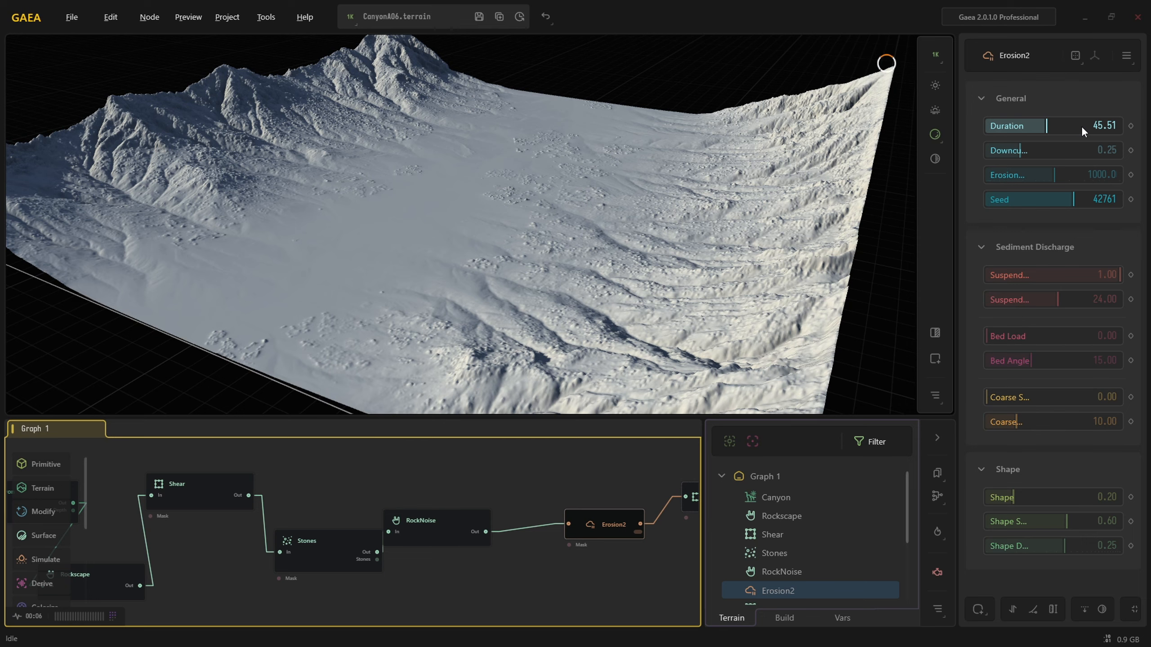
left_click_drag(640, 286, 965, 181)
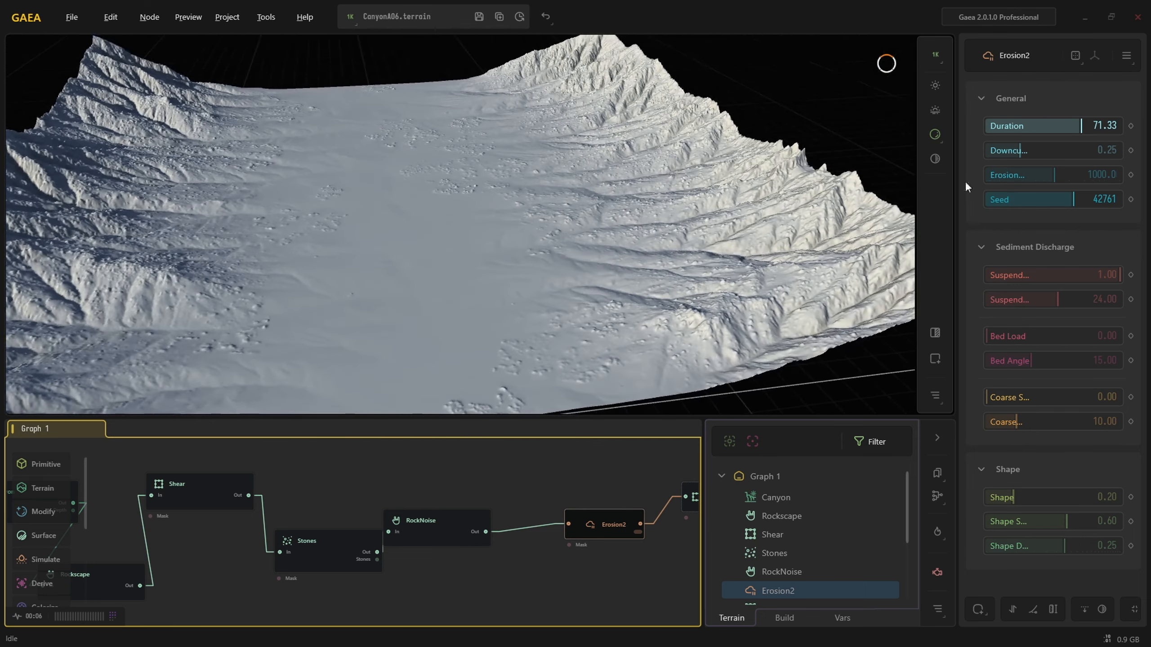
left_click(1110, 126)
left_click_drag(861, 254, 1018, 180)
Set the Erosion2 Duration to 7.68, align the node with the one that follows it, and inspect the rocks up close.
left_click(996, 127)
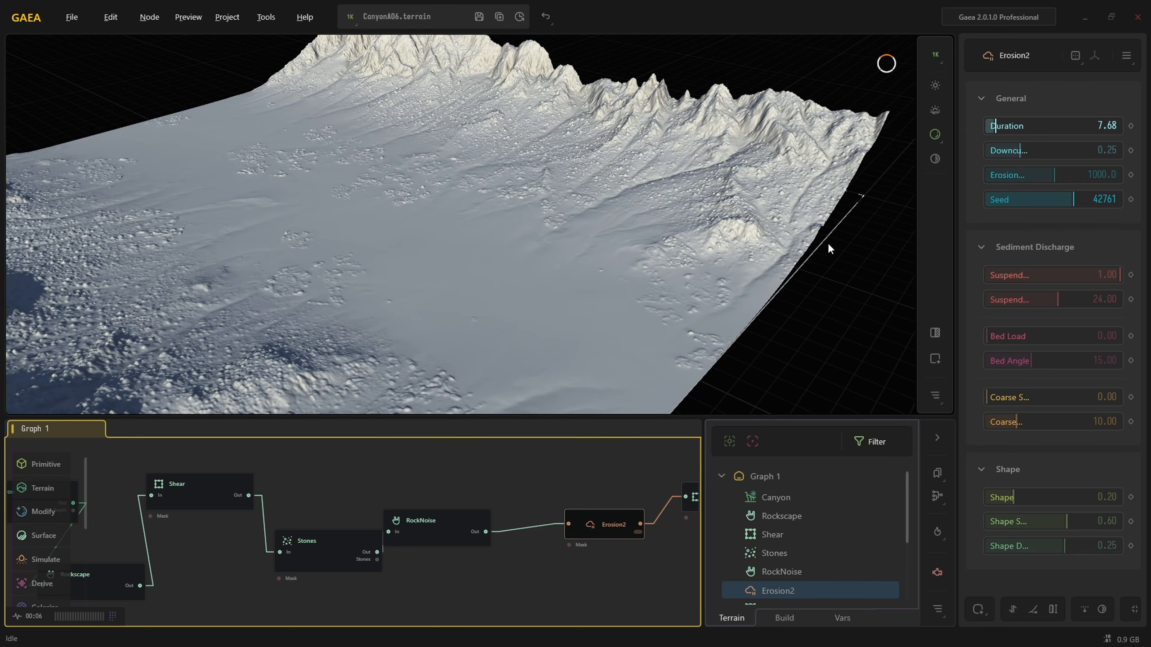
left_click_drag(829, 246, 781, 237)
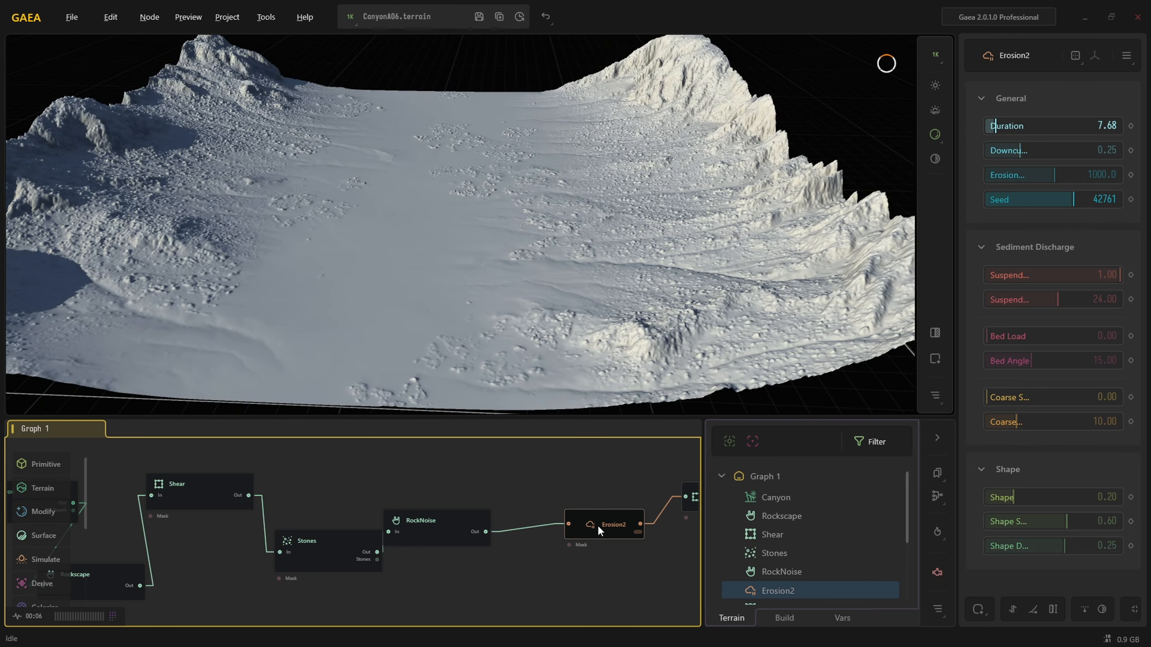
left_click_drag(597, 525, 581, 496)
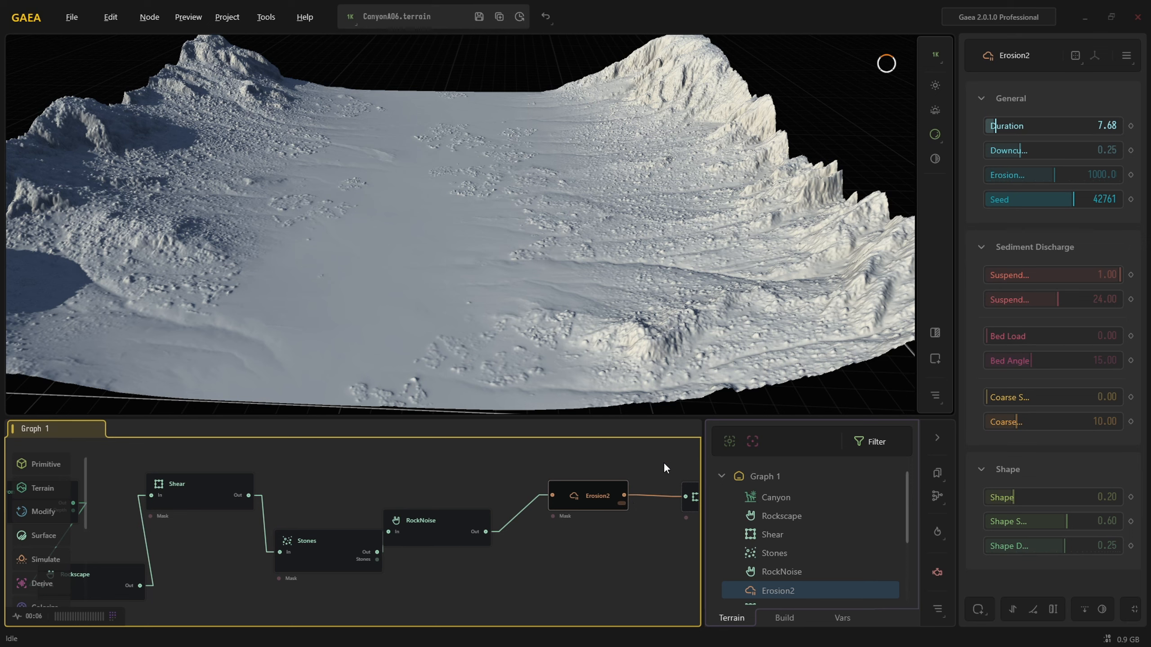
left_click_drag(552, 391, 502, 319)
scroll(501, 317, "up", 4)
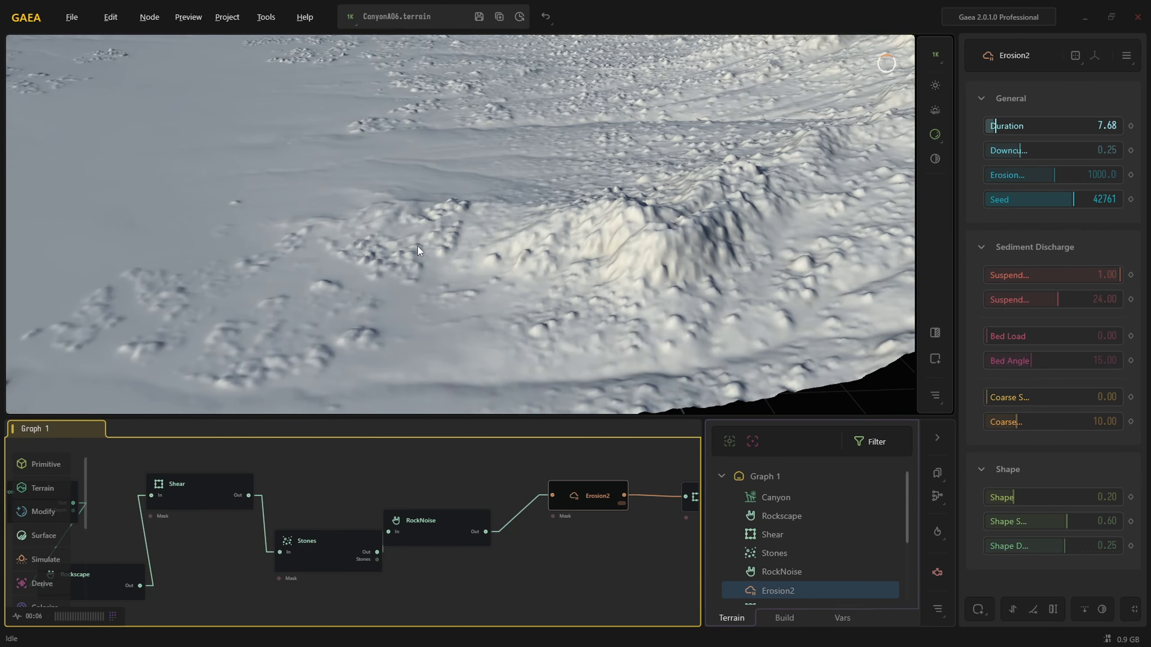
Compare the terrain output of the Shatter node with that of the Erosion2 node.
middle_click_drag(530, 544, 376, 566)
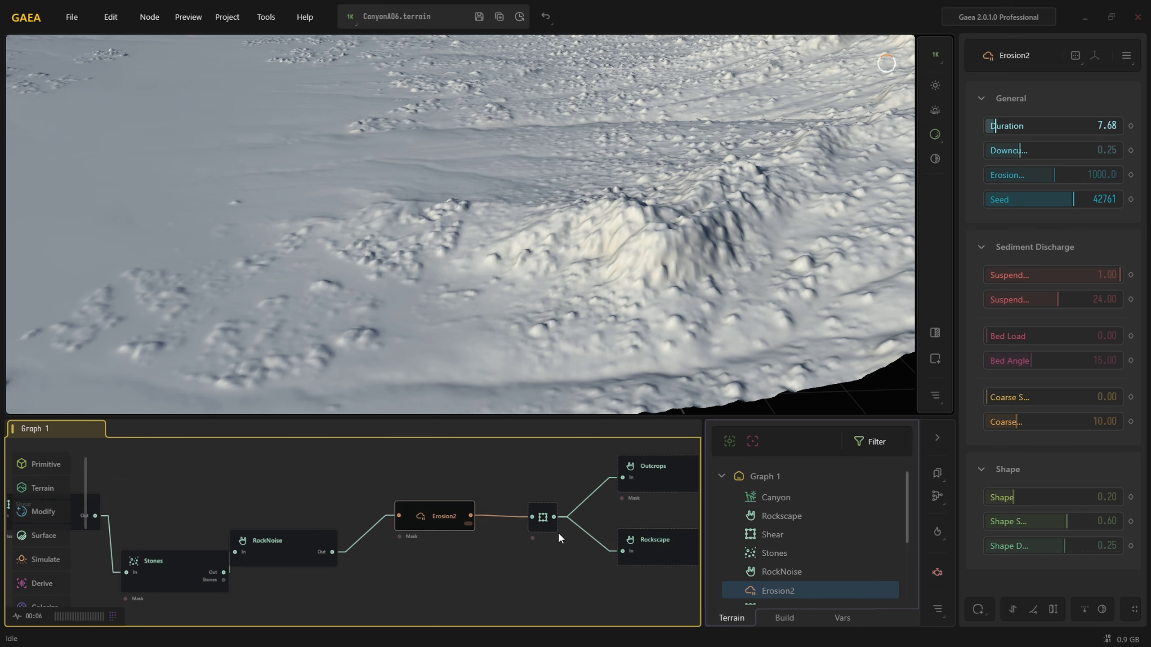
scroll(559, 534, "up", 3)
left_click(537, 509)
left_click_drag(536, 508, 539, 508)
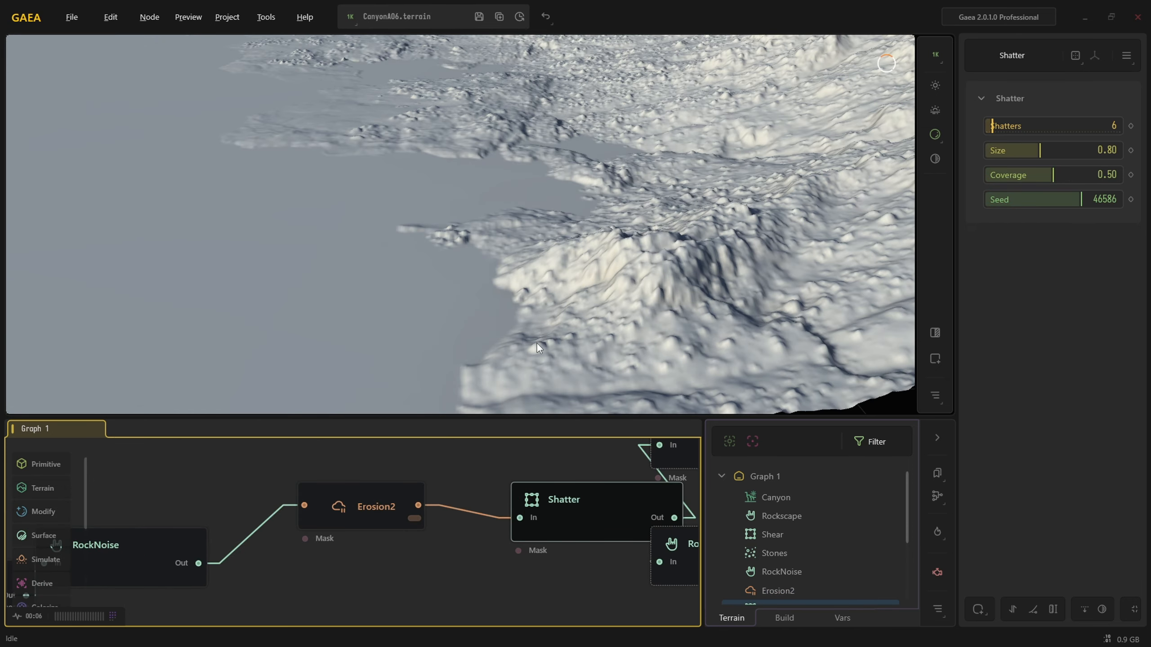
scroll(549, 354, "down", 6)
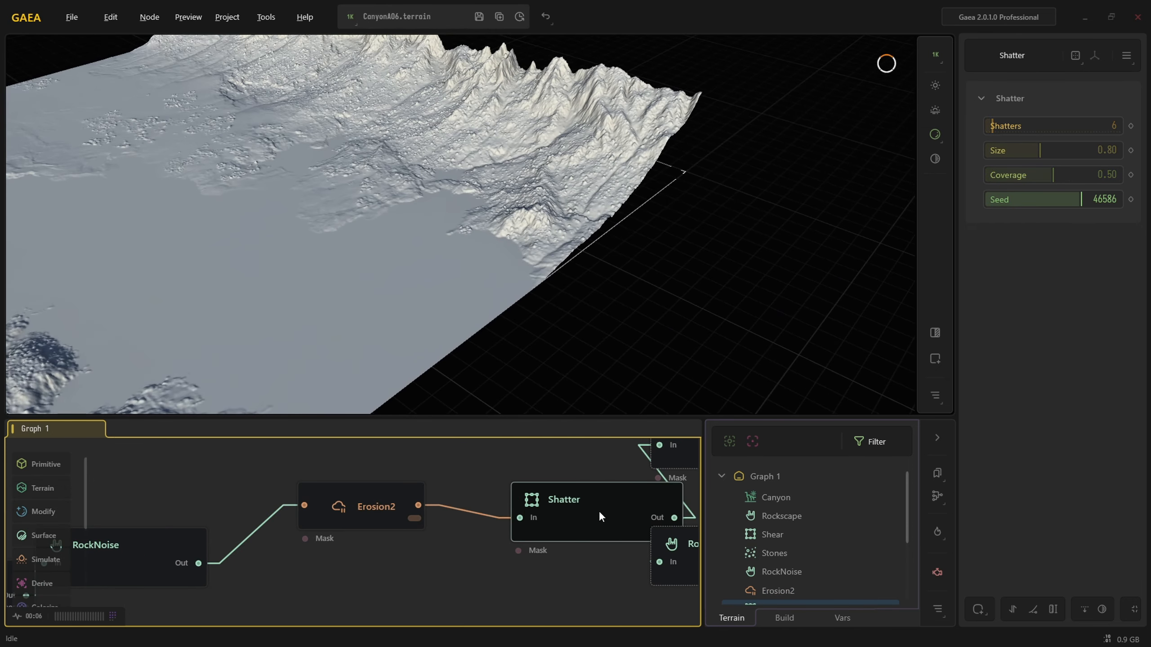
left_click(342, 522)
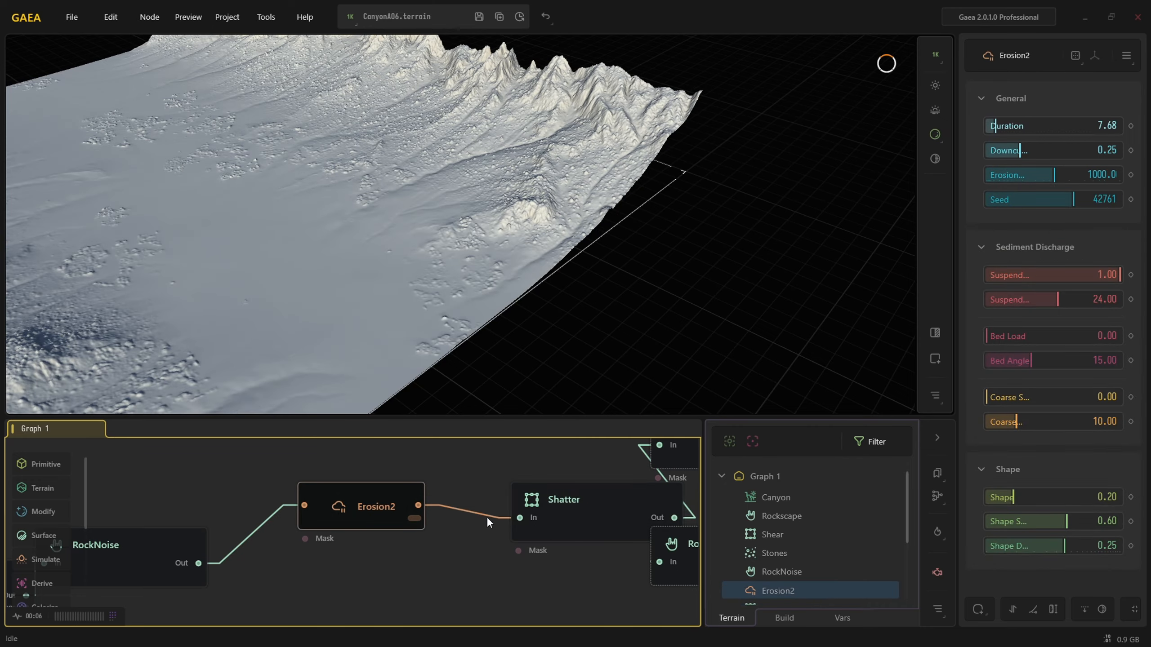
left_click(551, 499)
middle_click_drag(453, 337, 671, 385)
left_click(387, 504)
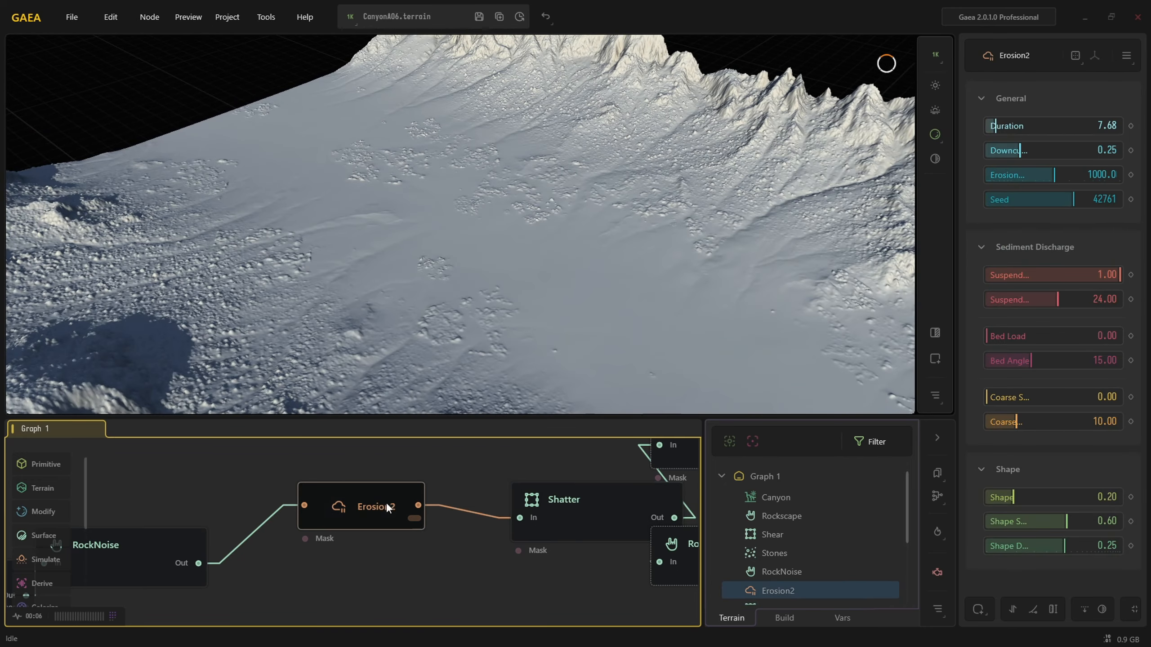
left_click(564, 509)
left_click(389, 515)
left_click(593, 488)
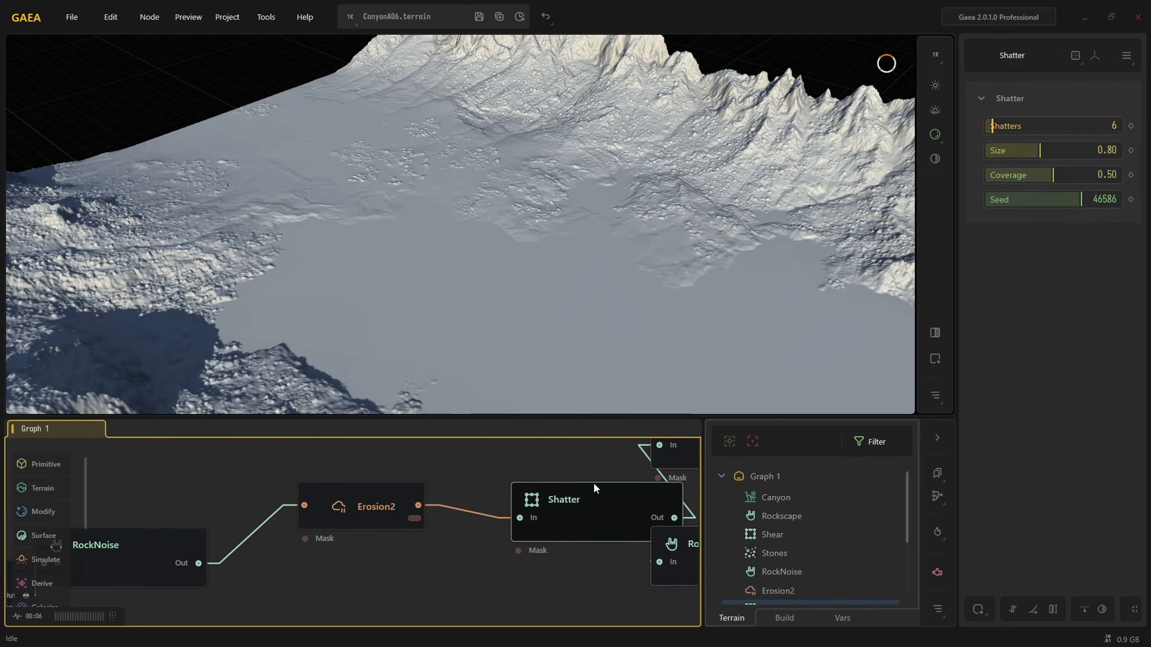
Examine the Shatter terrain from several sides, including the rock clusters at ground level on the canyon floor.
left_click_drag(623, 386, 487, 259)
left_click_drag(474, 349, 725, 379)
left_click_drag(590, 311, 347, 348)
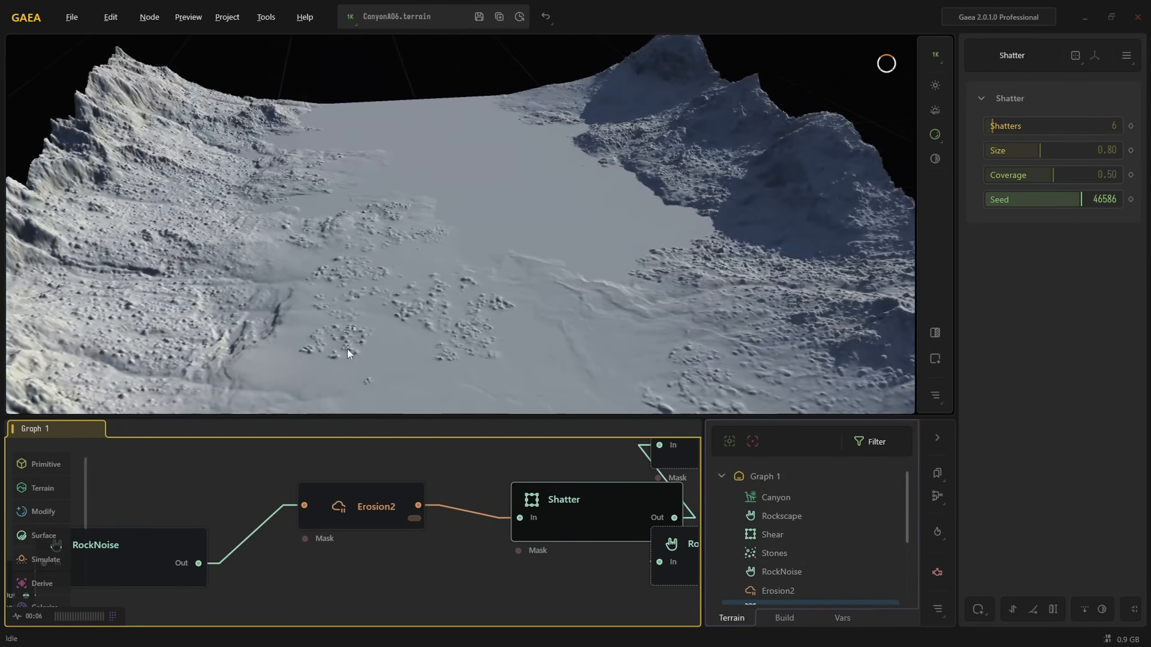
left_click_drag(522, 200, 644, 170)
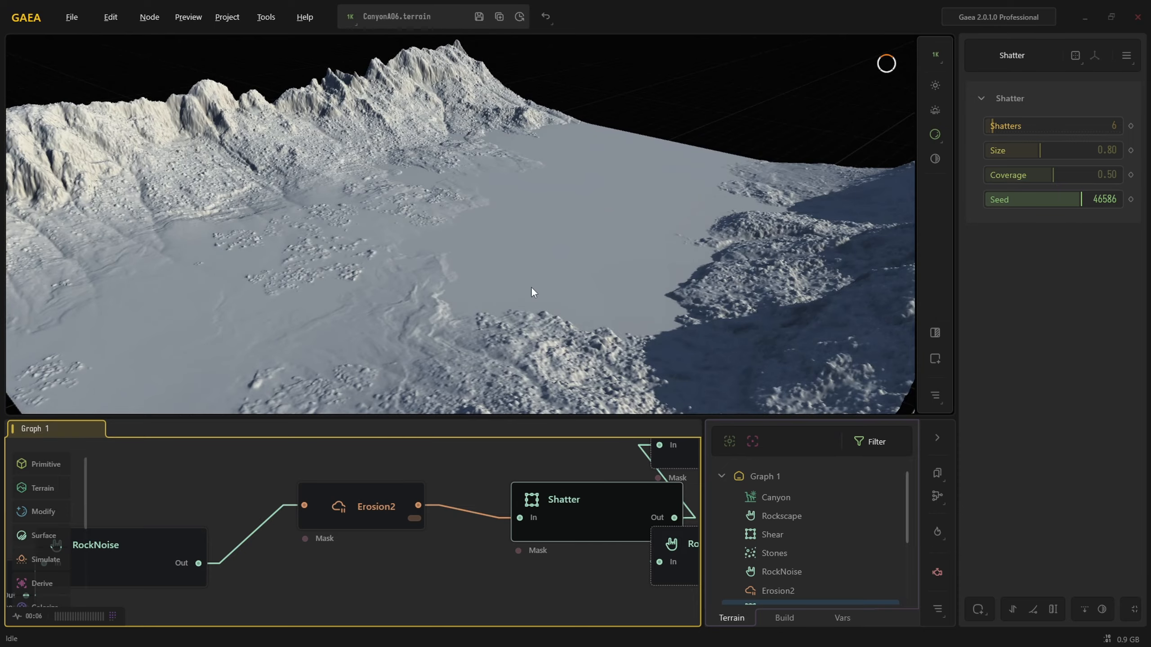
left_click_drag(531, 288, 637, 235)
scroll(521, 240, "up", 4)
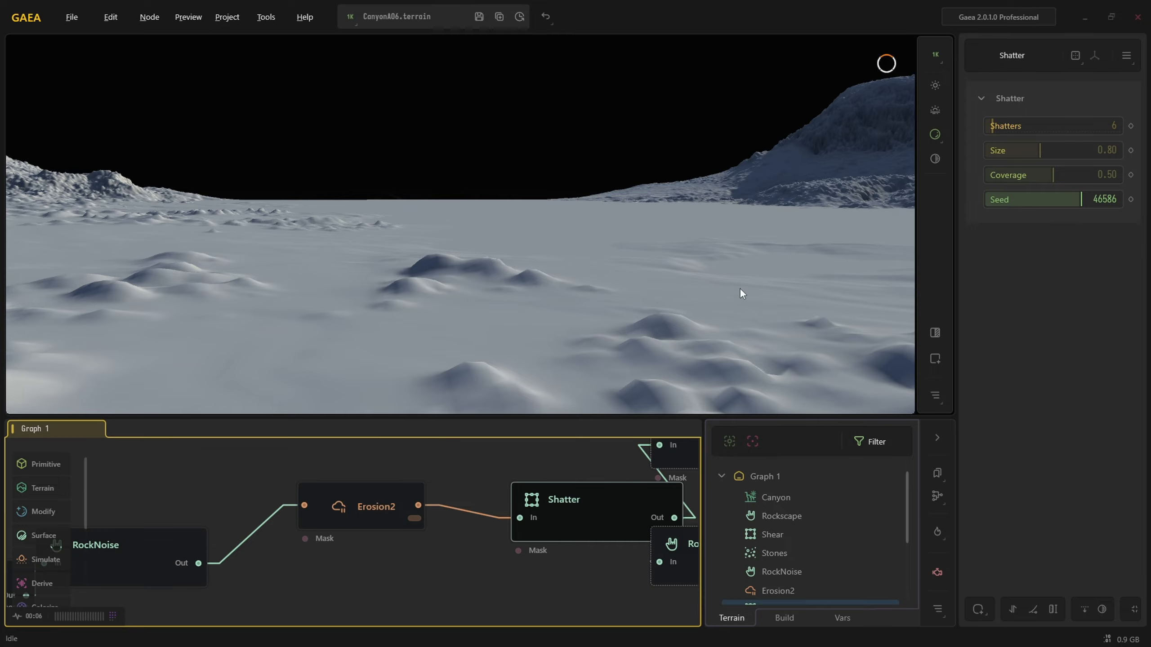
left_click_drag(742, 293, 388, 283)
left_click_drag(532, 224, 486, 313)
scroll(542, 308, "down", 6)
scroll(513, 363, "down", 6)
scroll(486, 313, "up", 5)
Check the Erosion2 output again and reposition Shatter between Erosion2 and the Outcrops and Rockscape branches.
scroll(496, 545, "down", 4)
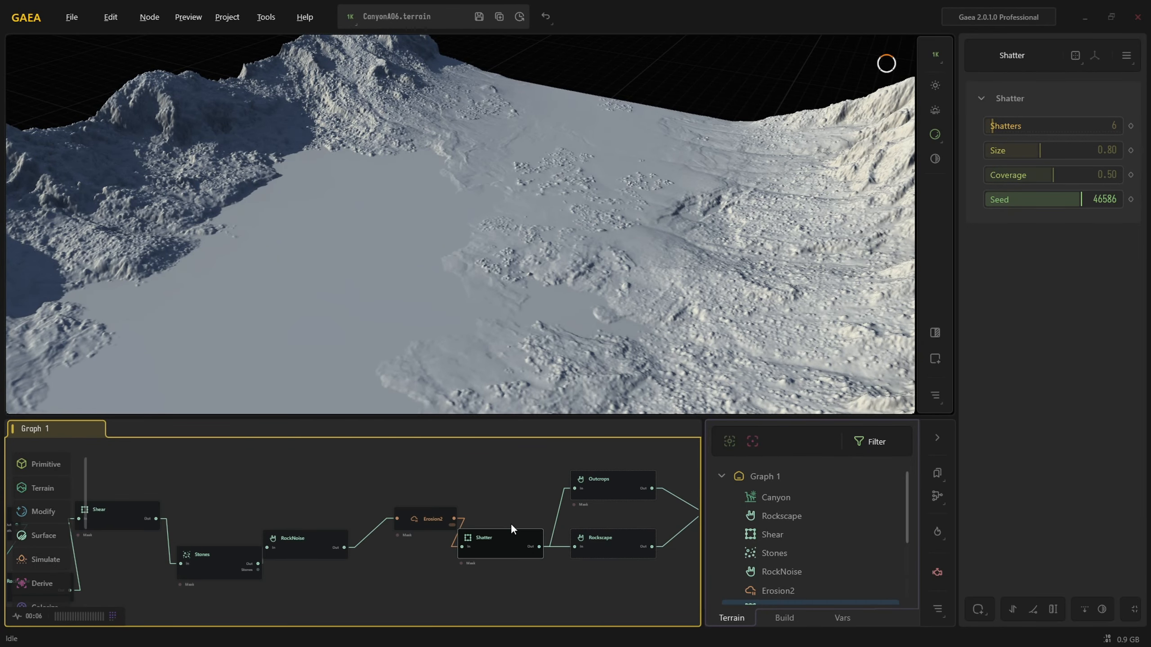
middle_click_drag(511, 524, 414, 488)
left_click(289, 490)
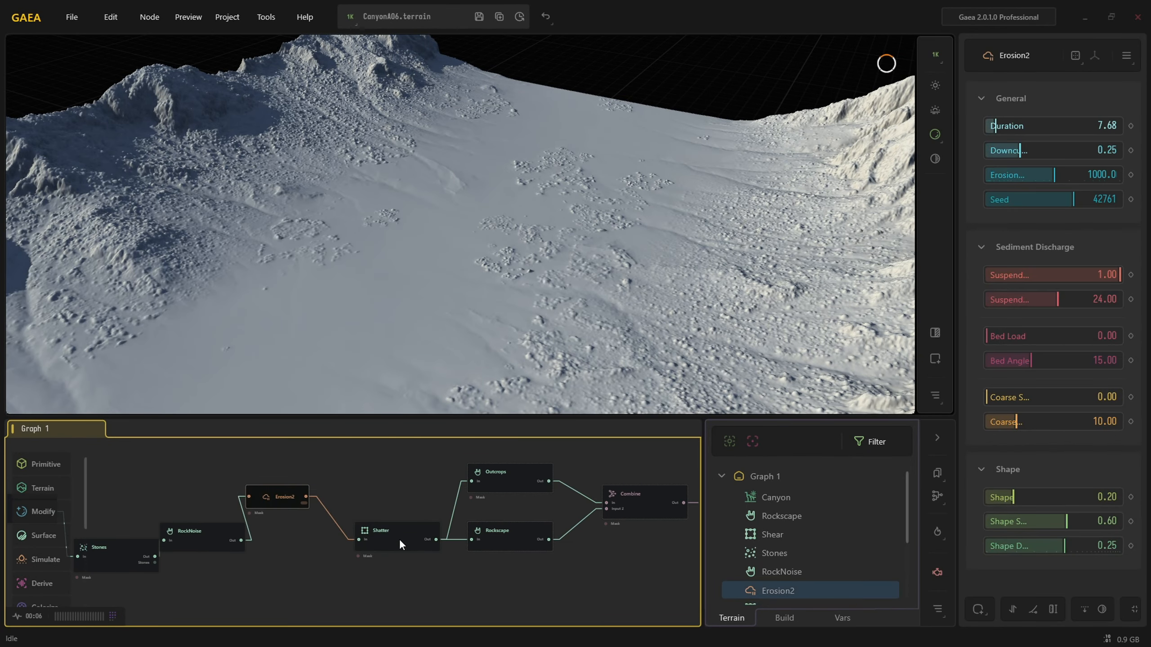
left_click_drag(399, 543, 374, 510)
scroll(374, 511, "up", 4)
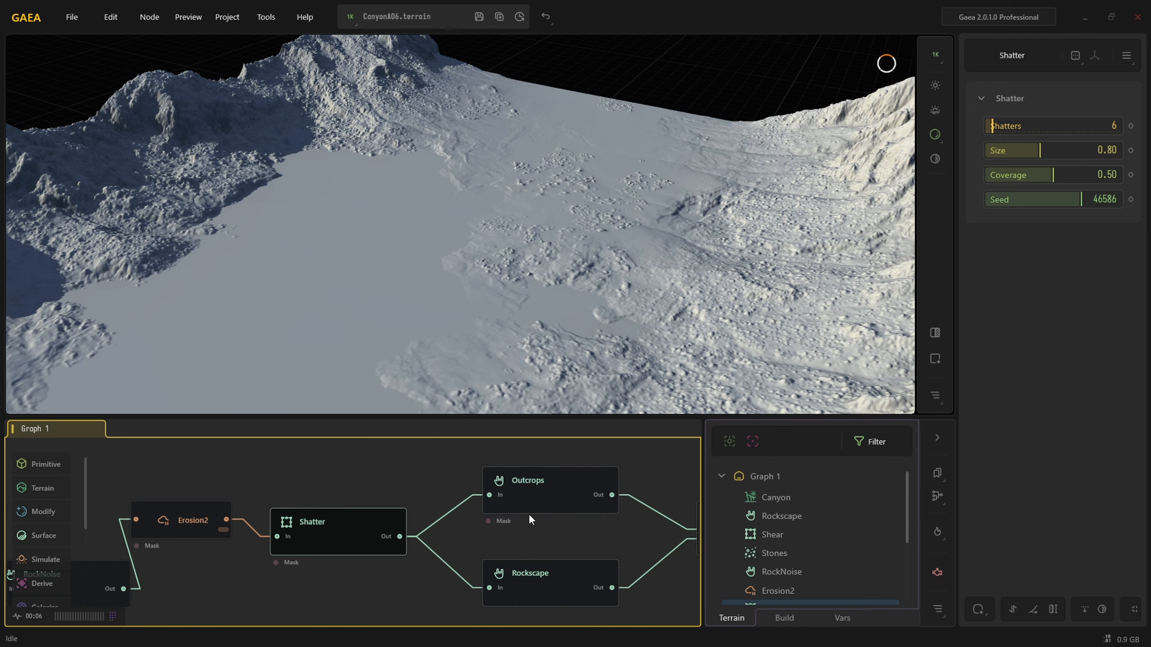
Compare the terrain outputs of the parallel Outcrops and Rockscape nodes and the Shatter node feeding them.
left_click(527, 597)
left_click(538, 477)
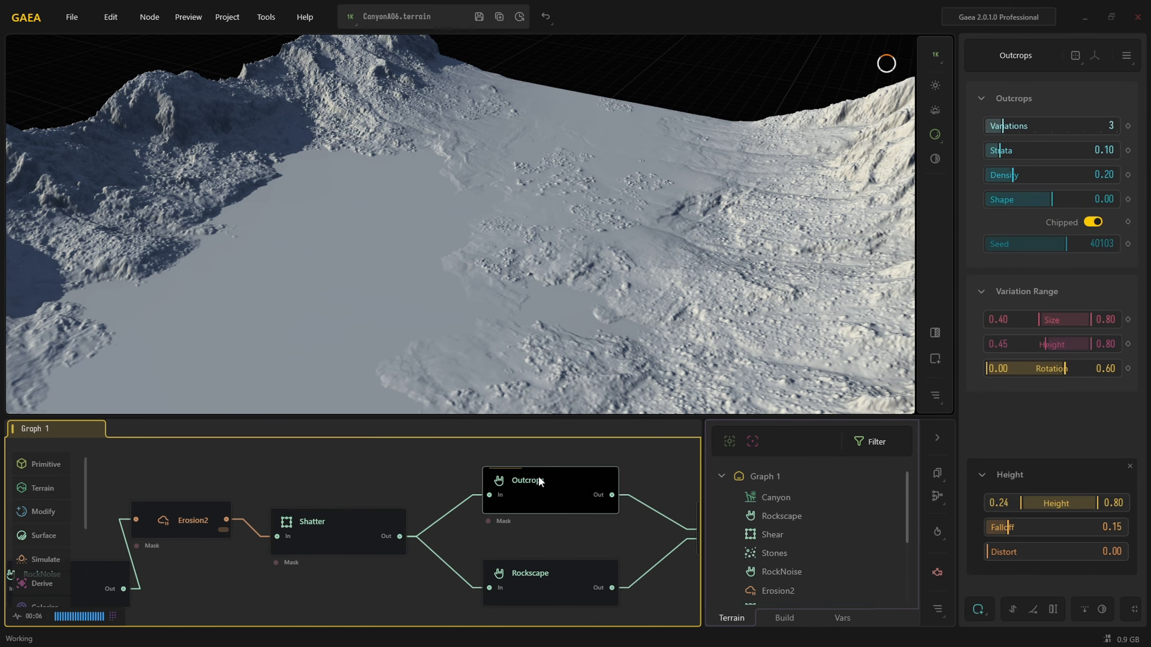
left_click(563, 592)
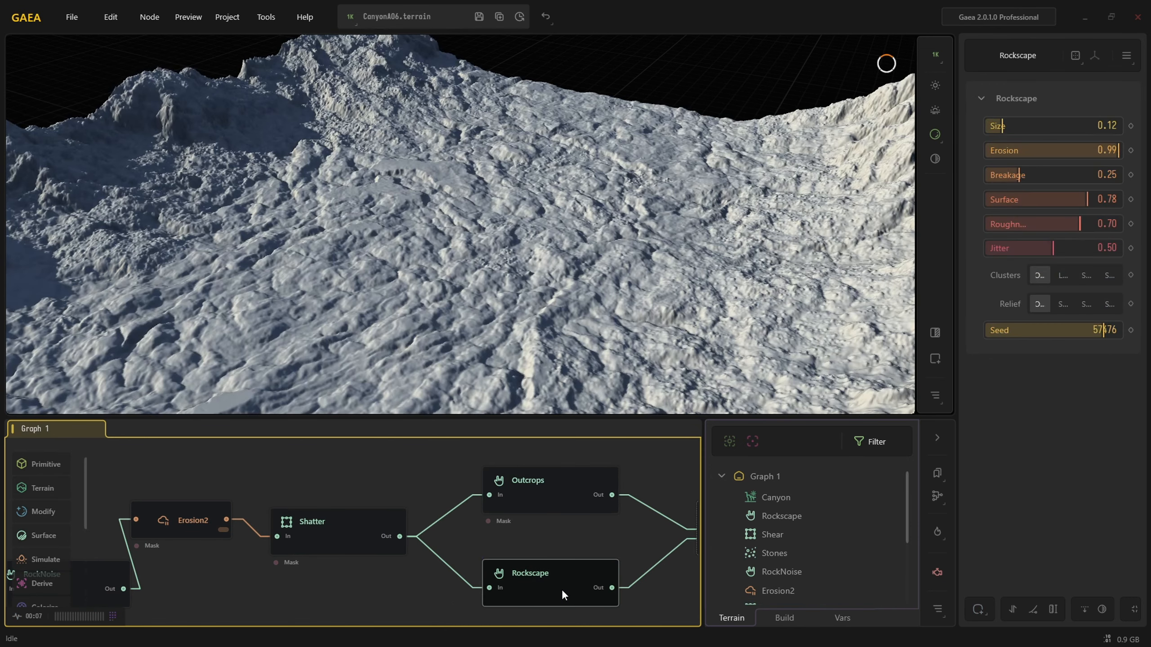
left_click(532, 497)
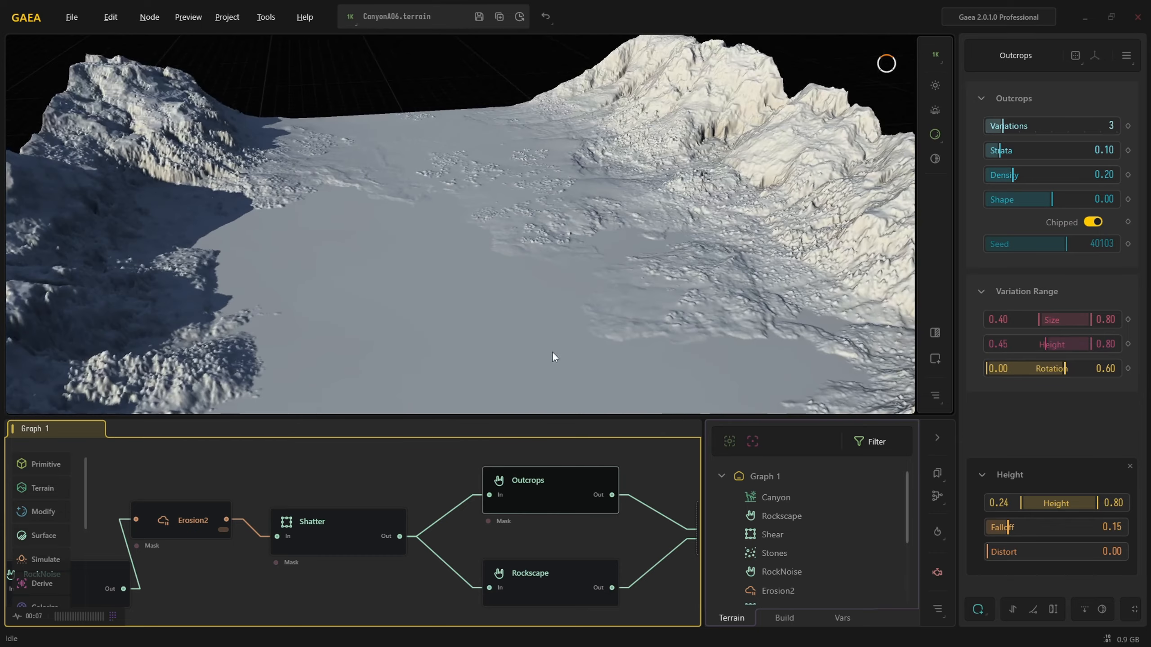
left_click(316, 532)
left_click(514, 492)
Set the Outcrops Variations to 6 and inspect the cliffs and canyon floor from close up and afar.
left_click_drag(546, 312, 604, 245)
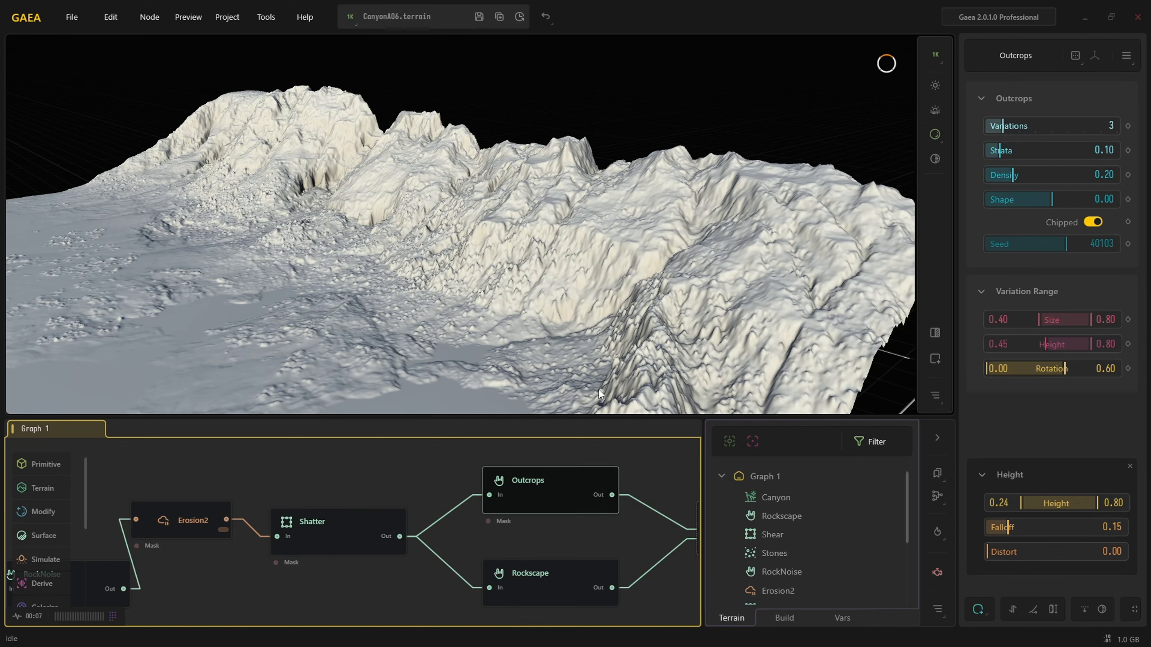
left_click(1053, 130)
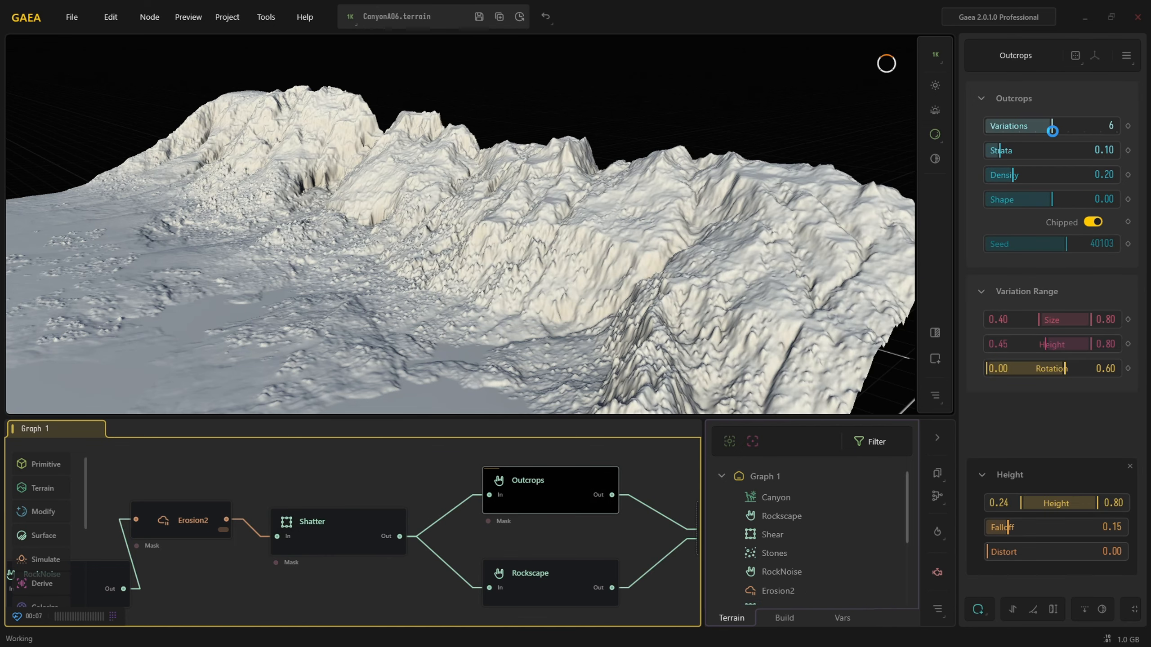
left_click_drag(360, 167, 599, 227)
scroll(483, 273, "up", 5)
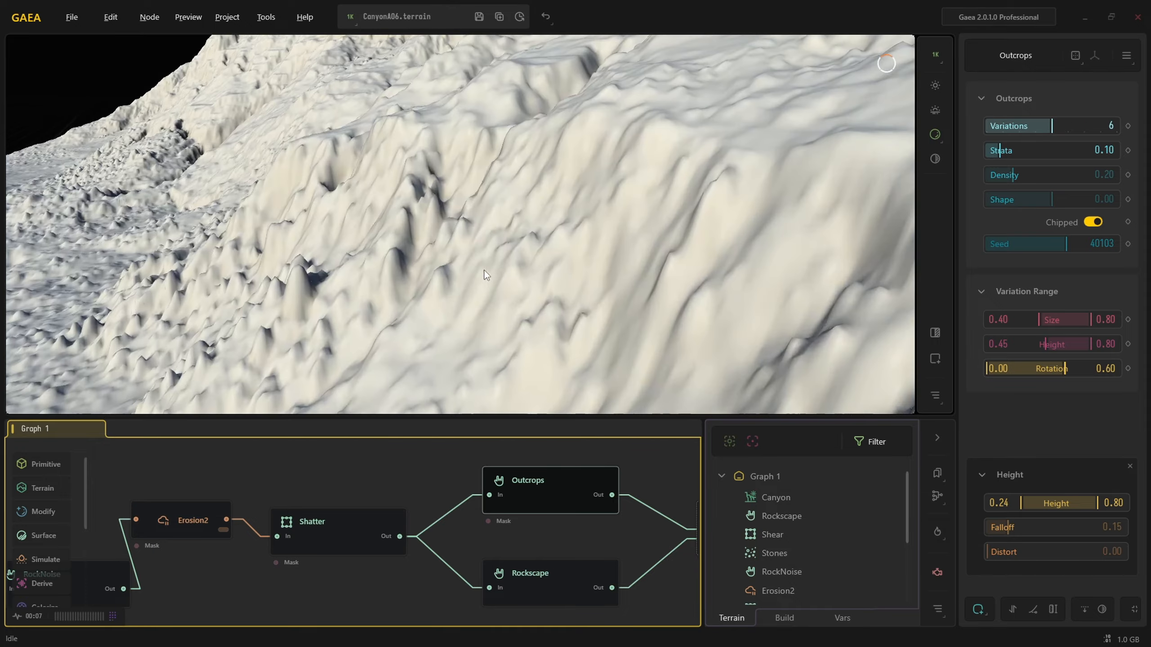
left_click_drag(483, 274, 537, 203)
scroll(540, 258, "up", 2)
scroll(541, 257, "down", 3)
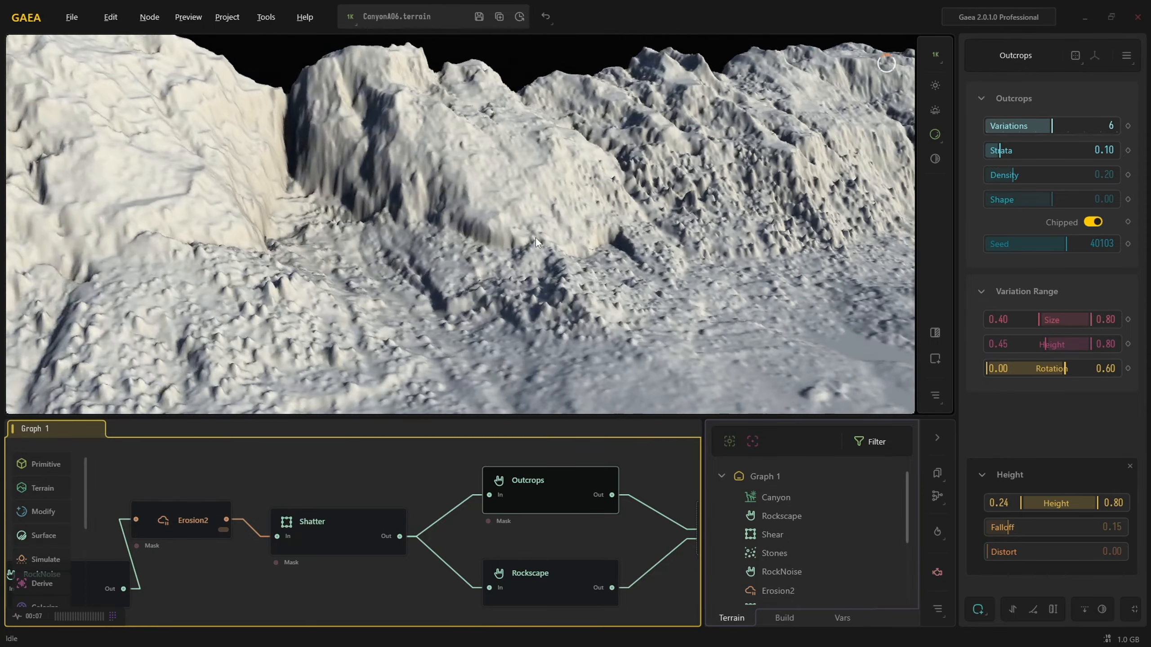
scroll(542, 244, "down", 4)
left_click_drag(561, 252, 494, 283)
scroll(503, 257, "down", 4)
scroll(526, 282, "up", 6)
middle_click_drag(494, 283, 399, 227)
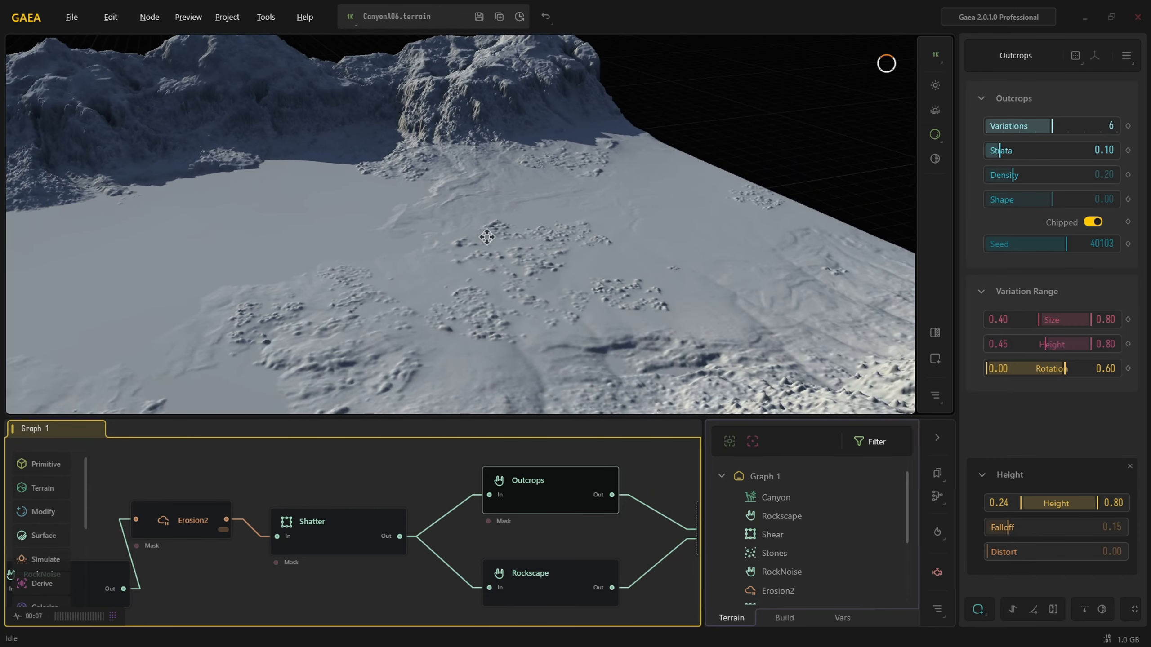
left_click_drag(395, 230, 491, 264)
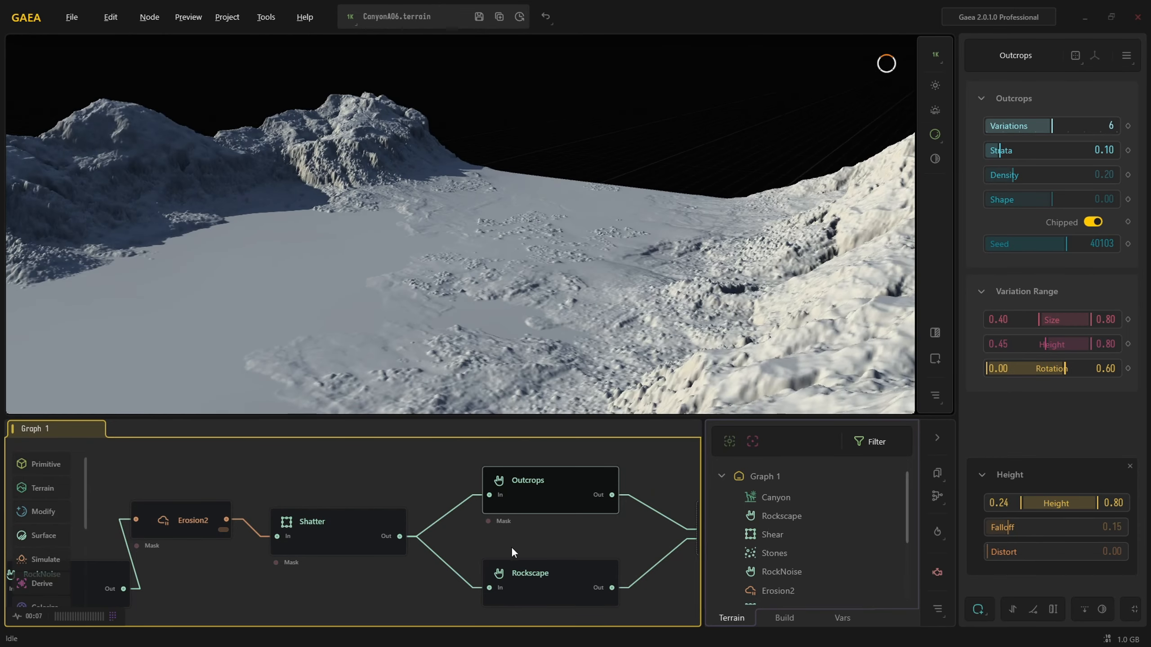
Examine the terrain of the Rockscape node that feeds Combine, from close up and as a whole.
middle_click_drag(511, 547, 366, 528)
left_click(372, 571)
left_click_drag(469, 395, 497, 341)
scroll(490, 373, "down", 4)
scroll(464, 336, "up", 4)
scroll(418, 566, "down", 2)
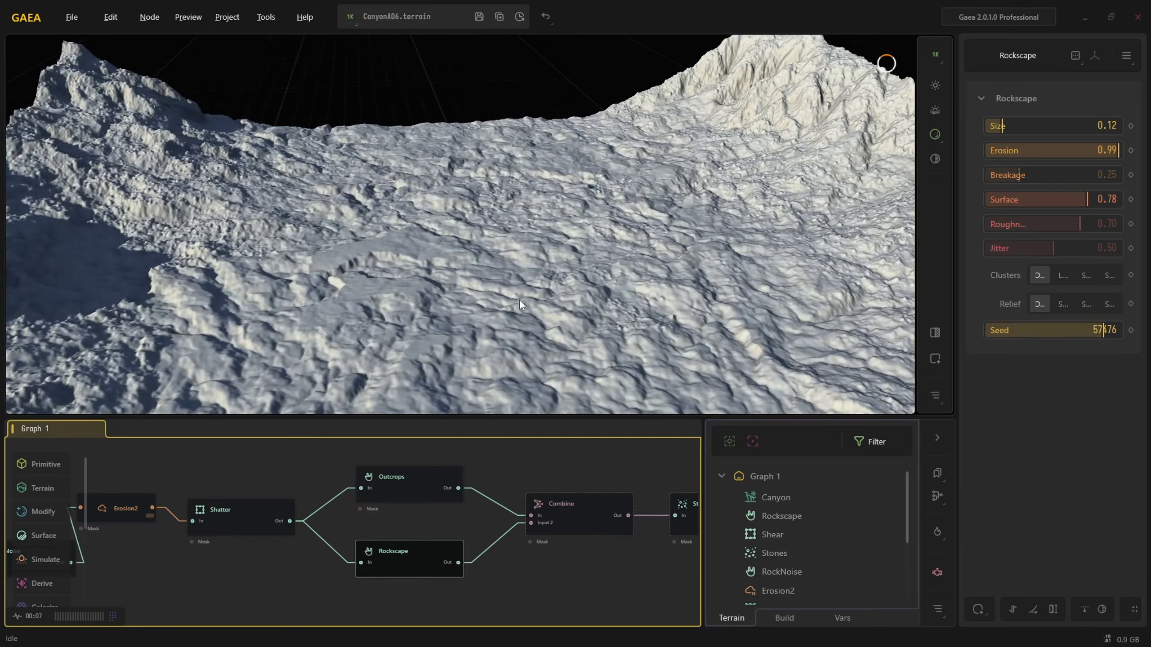
scroll(507, 316, "down", 5)
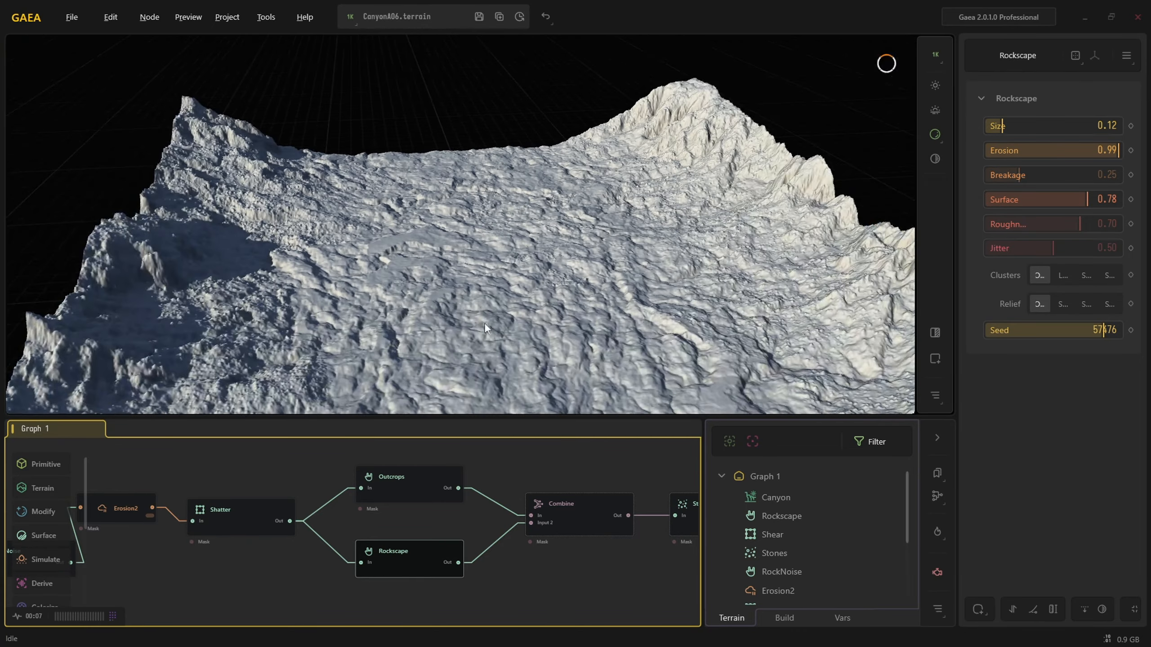
scroll(483, 322, "down", 5)
left_click_drag(400, 331, 410, 159)
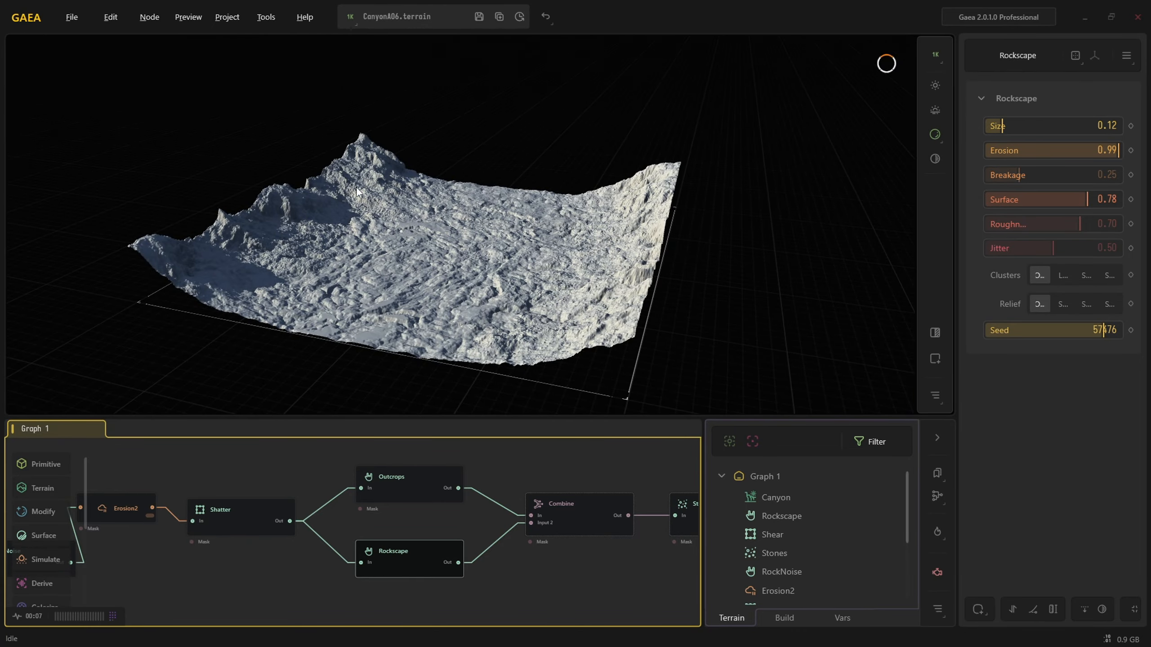
Set the Rockscape Size to 0.65 and Surface to 0.21, checking the rocks on the canyon floor.
scroll(422, 240, "up", 10)
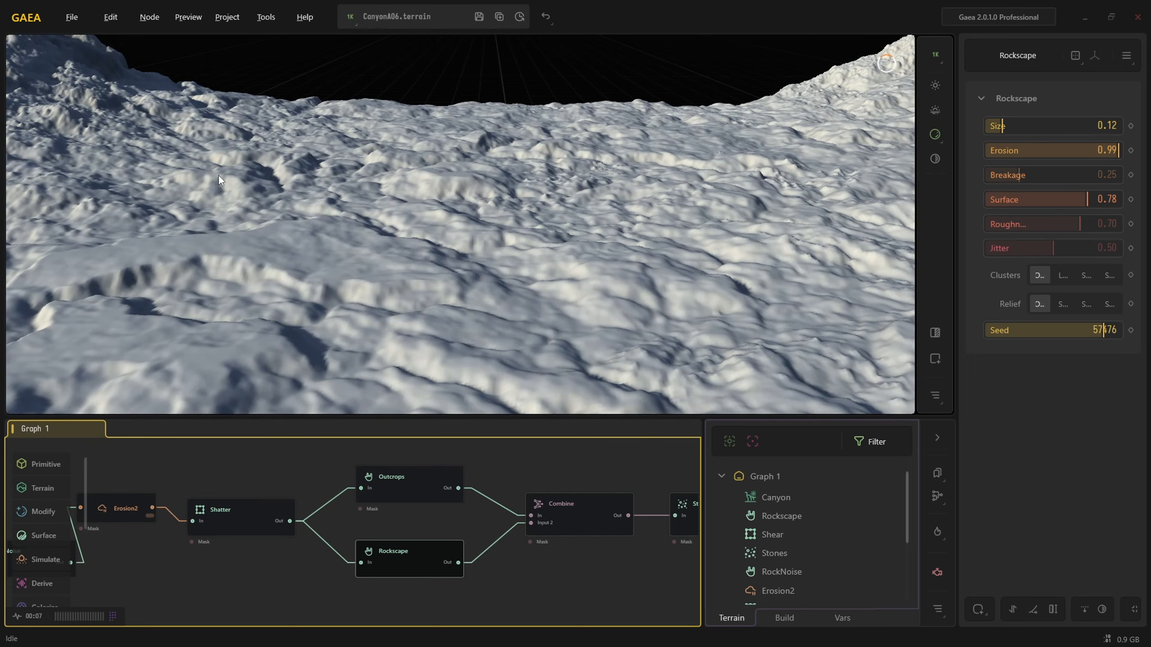
left_click_drag(1001, 126, 1073, 127)
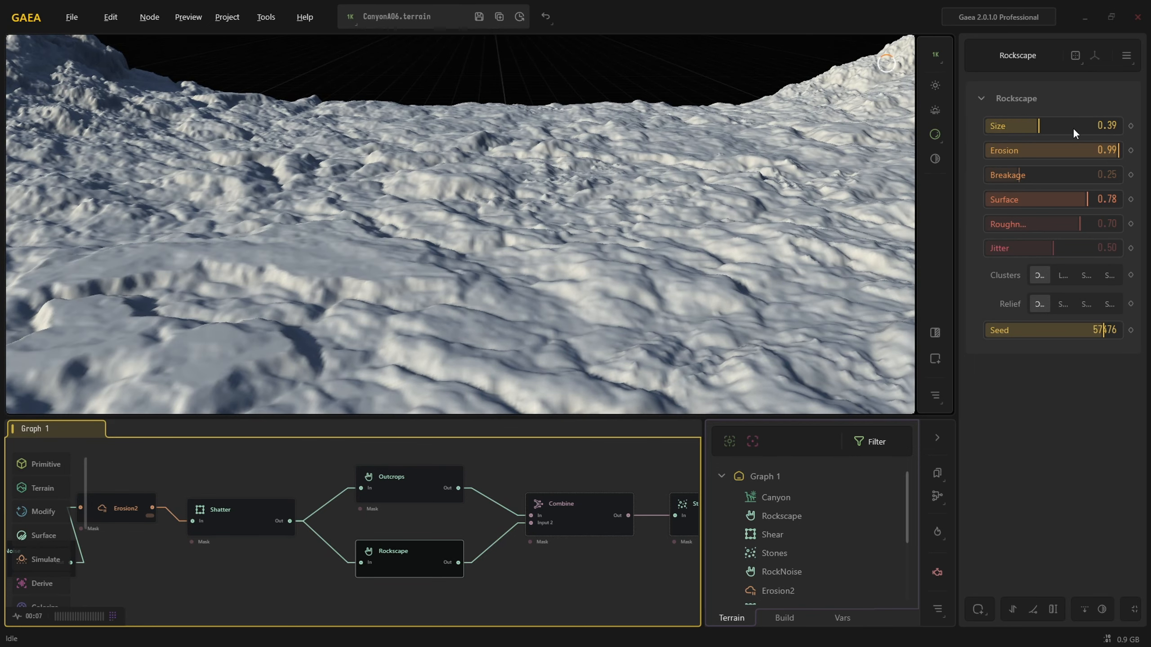
mouse_move(631, 298)
left_mouse_down()
mouse_move(649, 286)
mouse_move(627, 296)
left_mouse_up()
left_click(1004, 201)
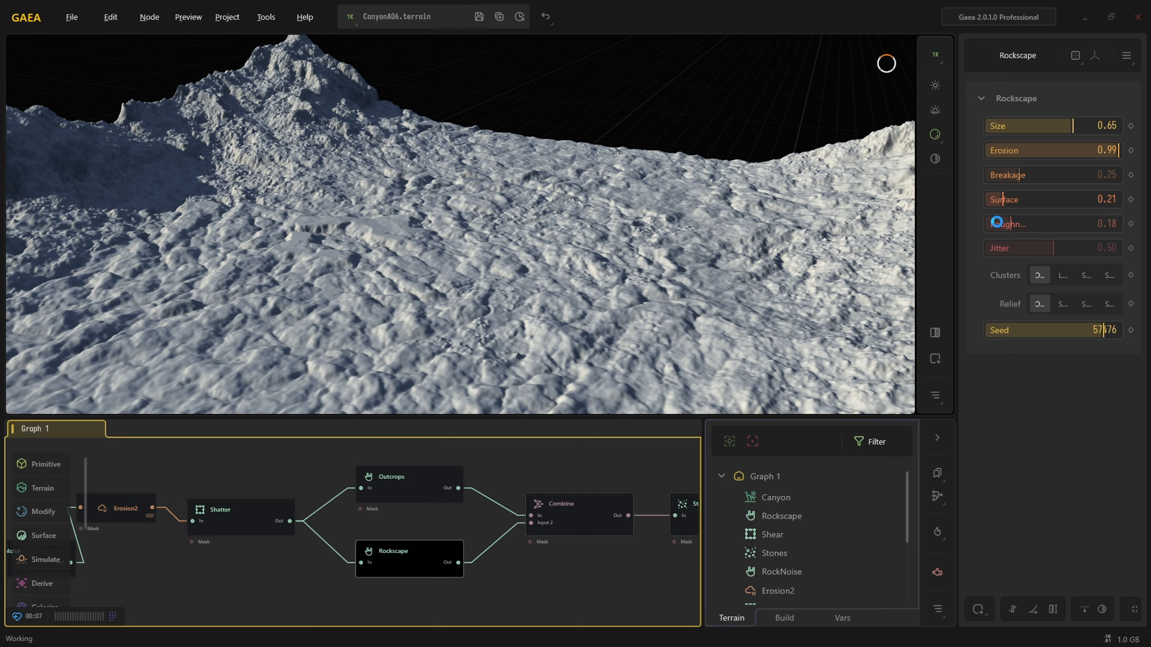
Try low and high Rockscape Roughness values, inspect the rocks, and settle on a Roughness of 0.67.
left_click(1011, 224)
left_click_drag(709, 297, 582, 289)
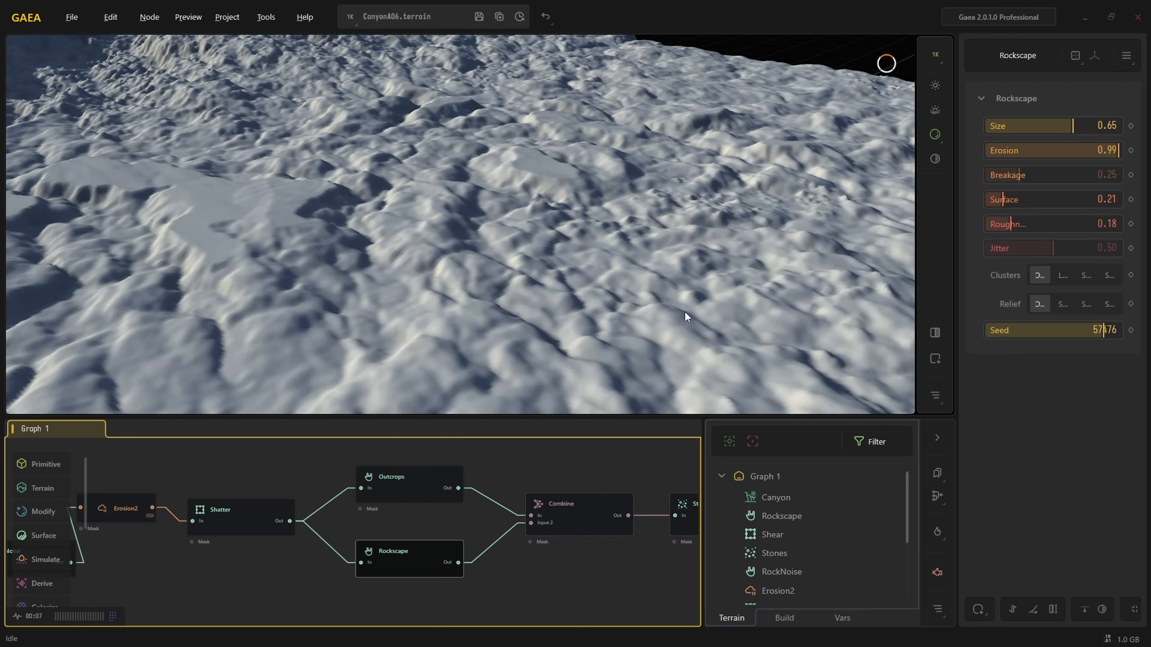
left_click_drag(684, 312, 707, 292)
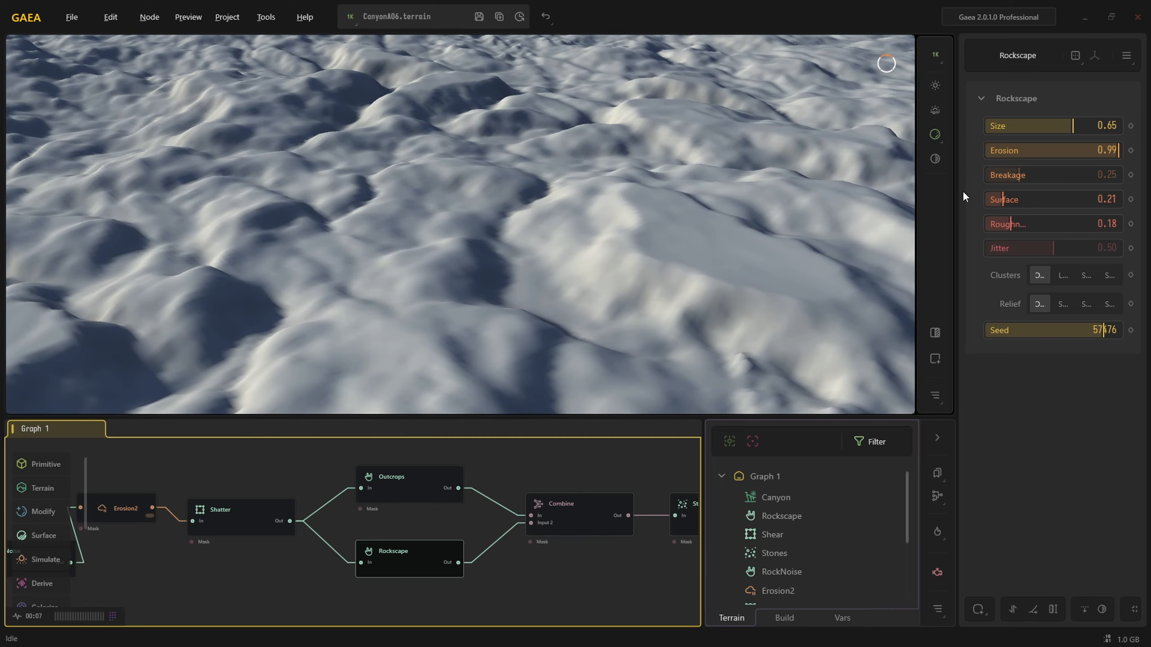
left_click(1106, 224)
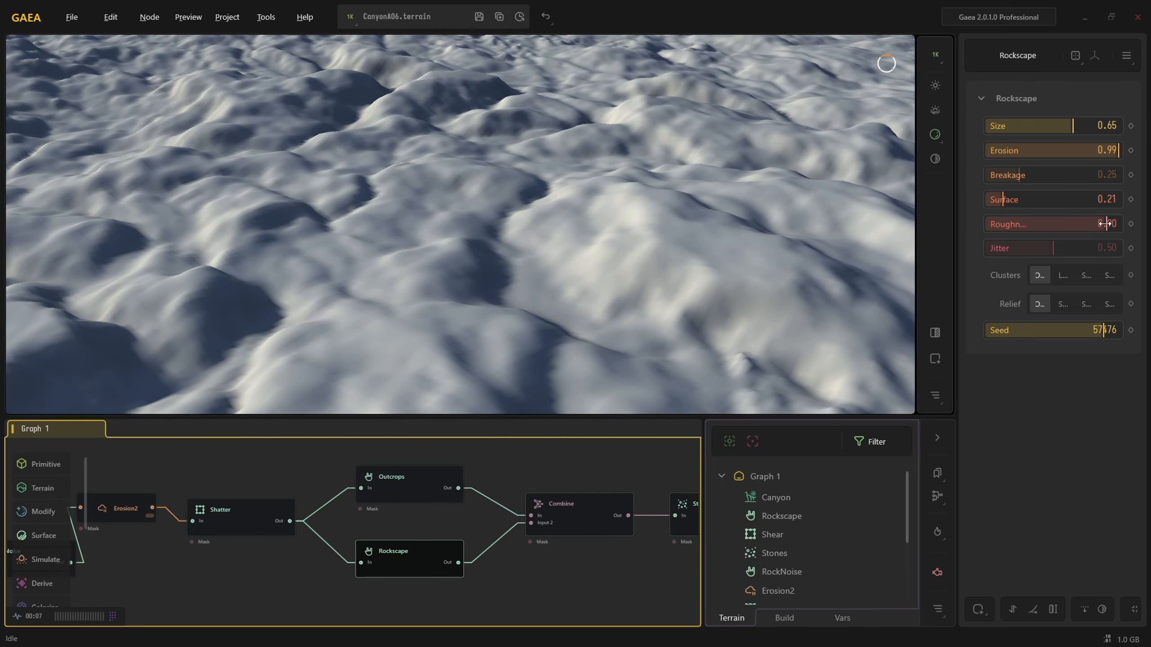
left_click(990, 224)
mouse_move(797, 278)
left_mouse_down()
mouse_move(763, 216)
mouse_move(683, 225)
mouse_move(734, 230)
mouse_move(682, 293)
mouse_move(712, 334)
mouse_move(635, 335)
mouse_move(538, 292)
mouse_move(626, 278)
left_mouse_up()
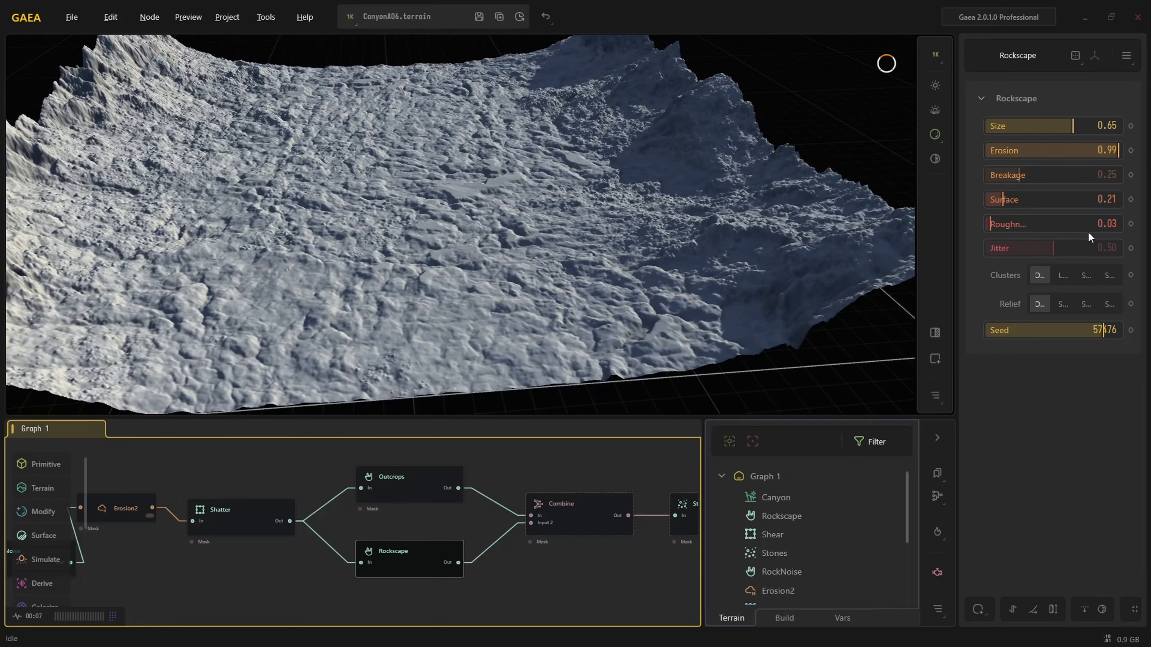
left_click(1078, 224)
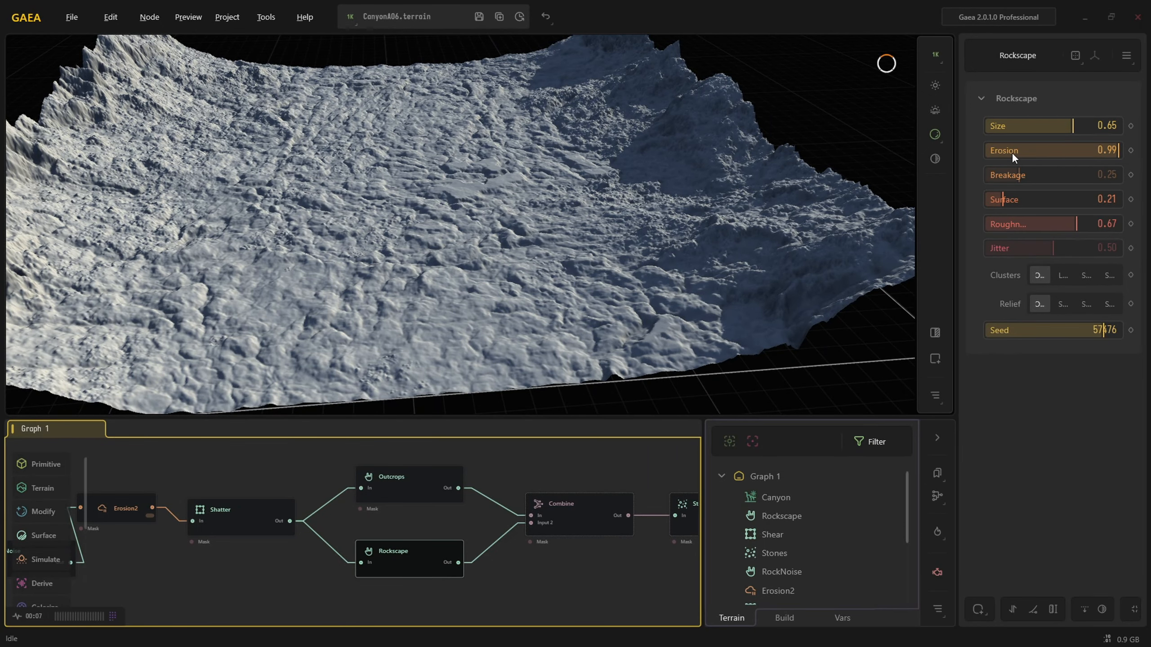
Test Rockscape Erosion at 0.09 and 0.03, inspect the terrain, and raise Erosion to 0.93.
left_click(999, 150)
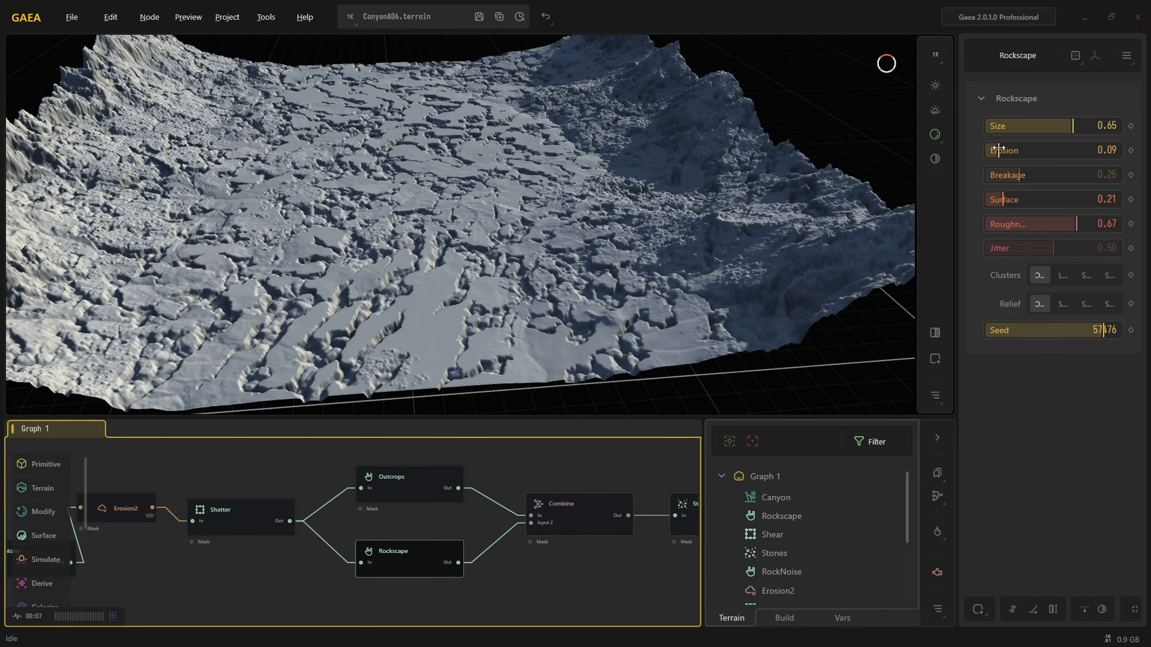
left_click(991, 152)
left_click_drag(680, 277, 576, 236)
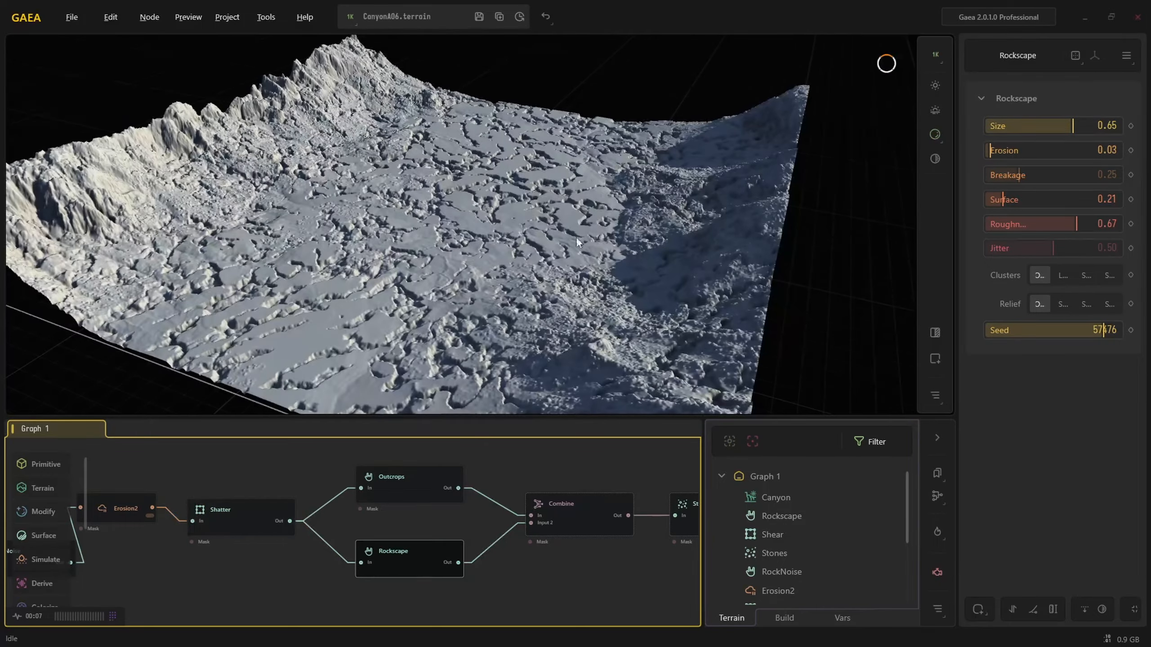
left_click_drag(587, 290, 545, 309)
scroll(532, 254, "down", 6)
left_click(1089, 149)
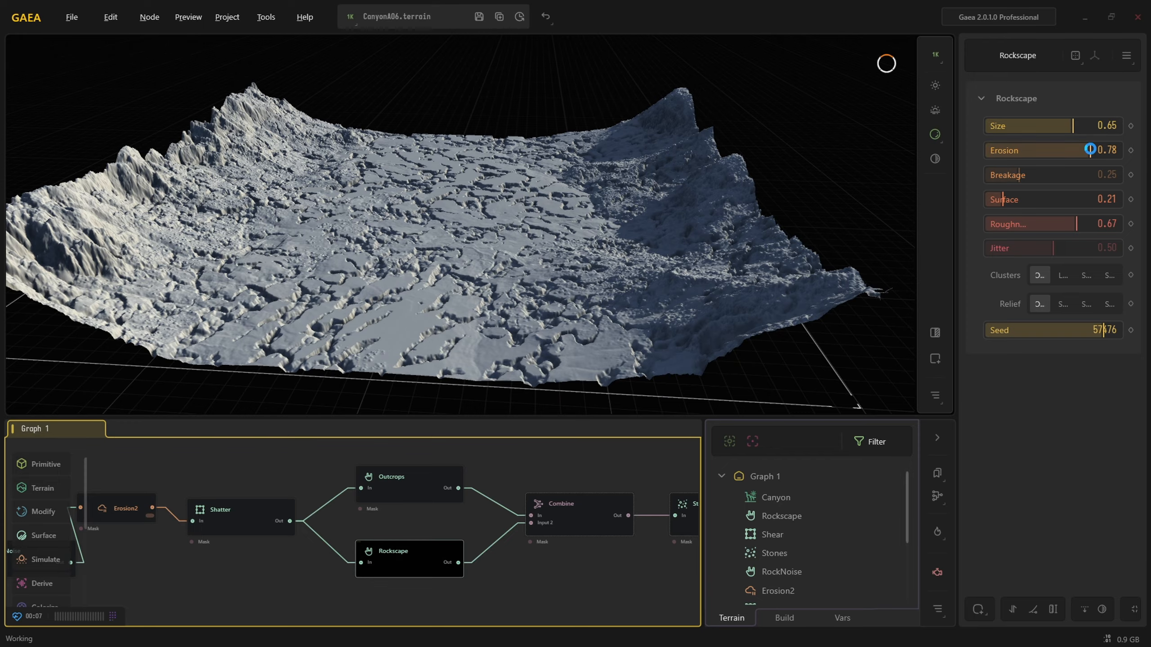
left_click(1110, 151)
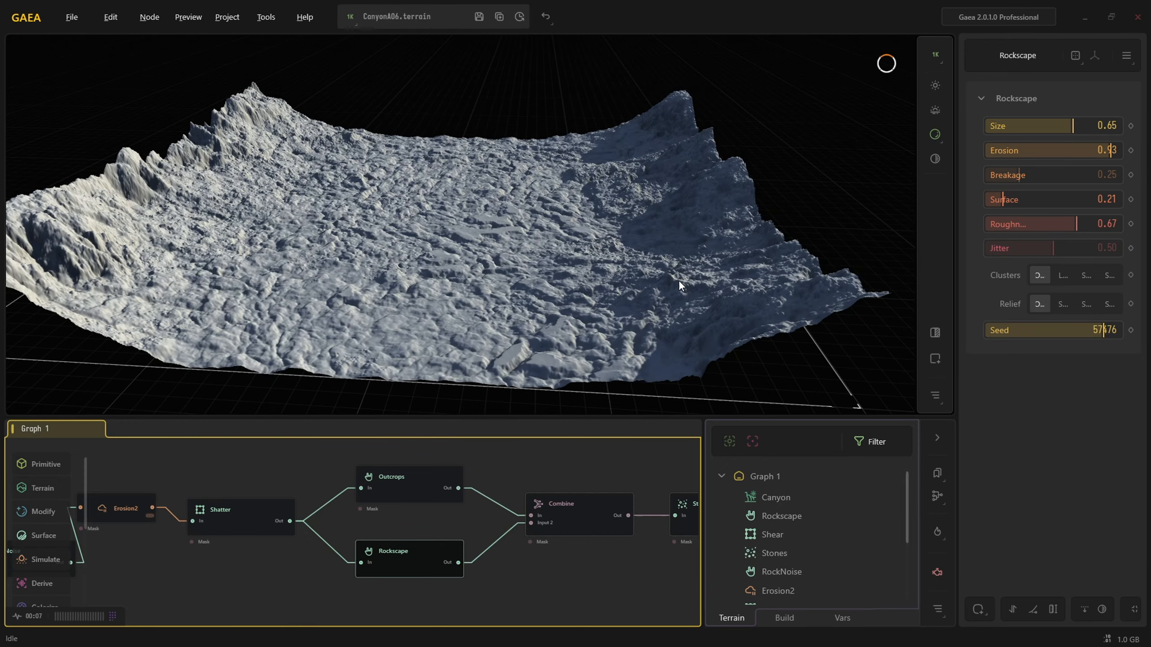
left_click_drag(678, 280, 743, 294)
Compare the Outcrops and Combine outputs, and add a Mask by Height to Combine with its minimum height at 0.49.
left_click(397, 486)
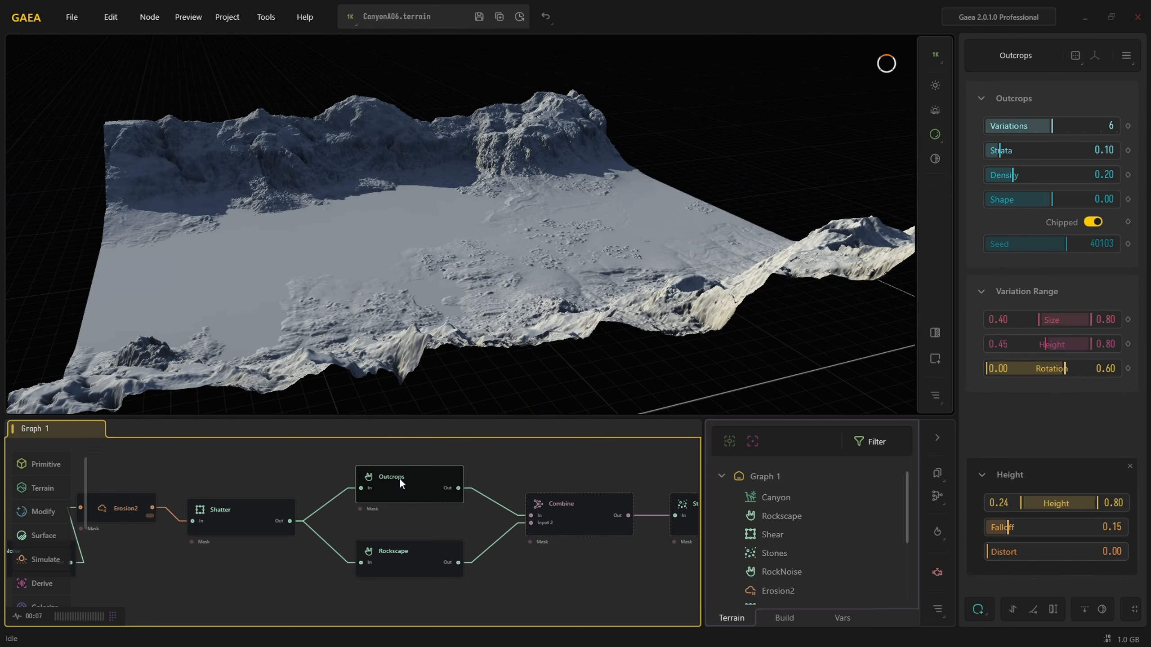
left_click(585, 503)
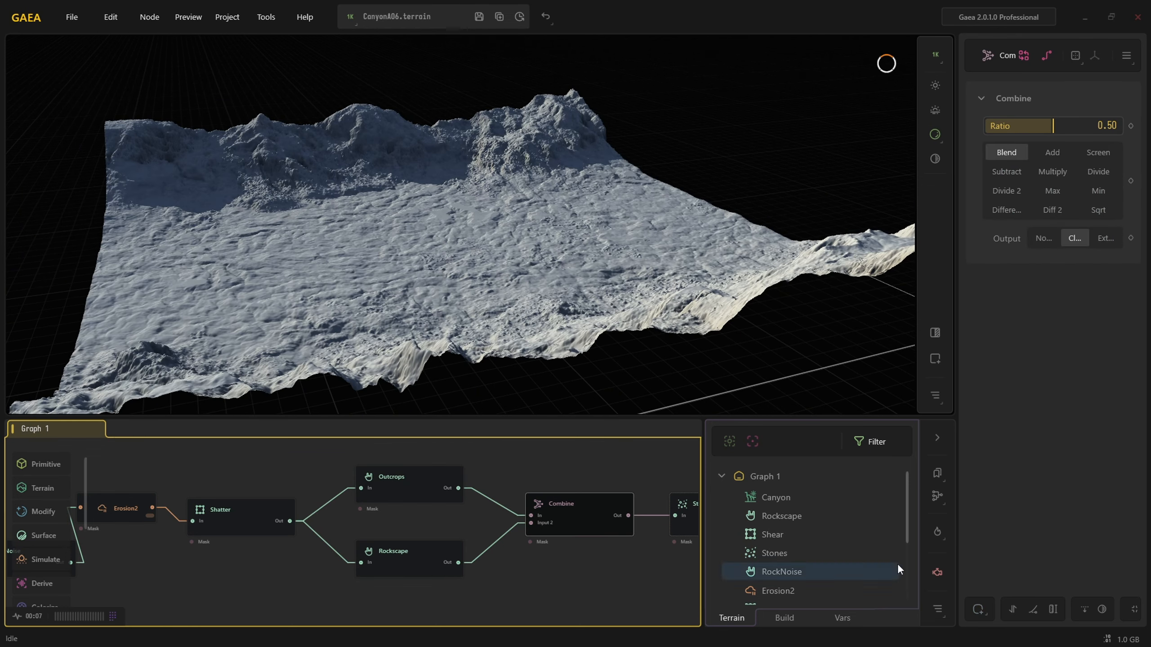
left_click(987, 610)
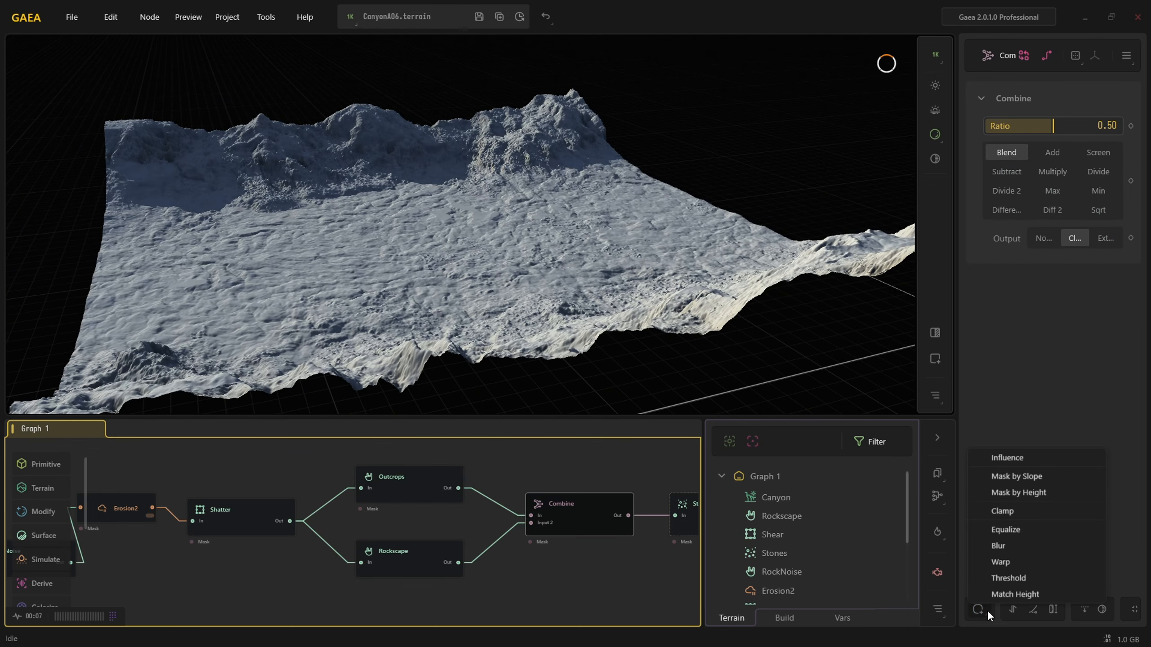
left_click(1011, 492)
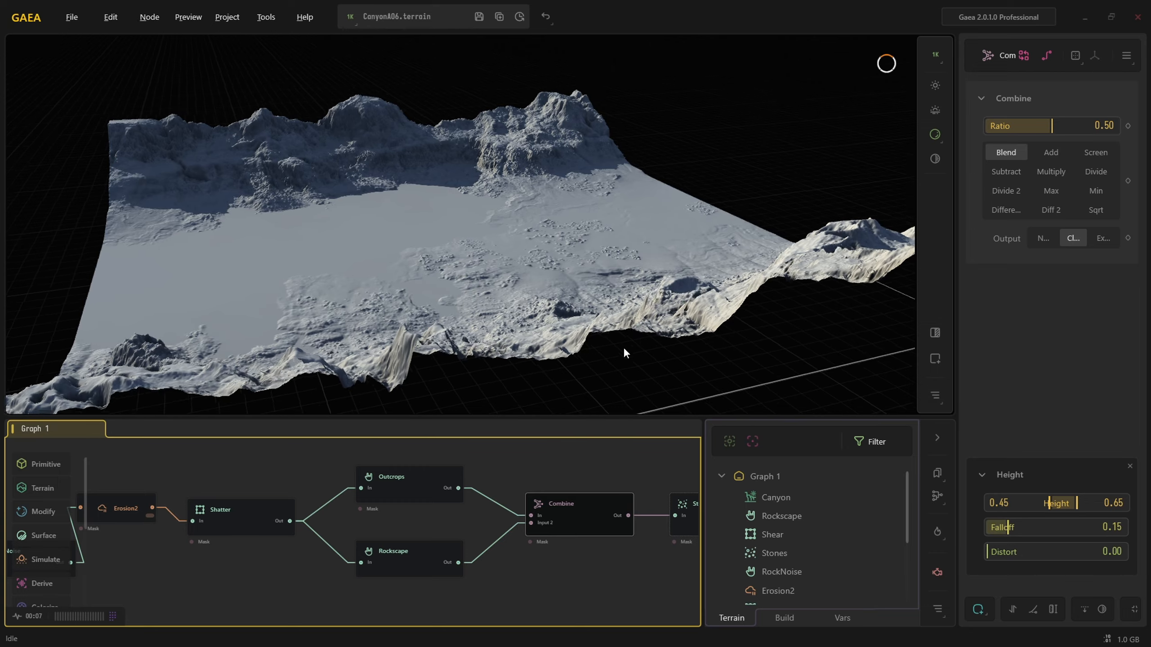
mouse_move(607, 342)
left_mouse_down()
mouse_move(570, 326)
mouse_move(624, 357)
left_mouse_up()
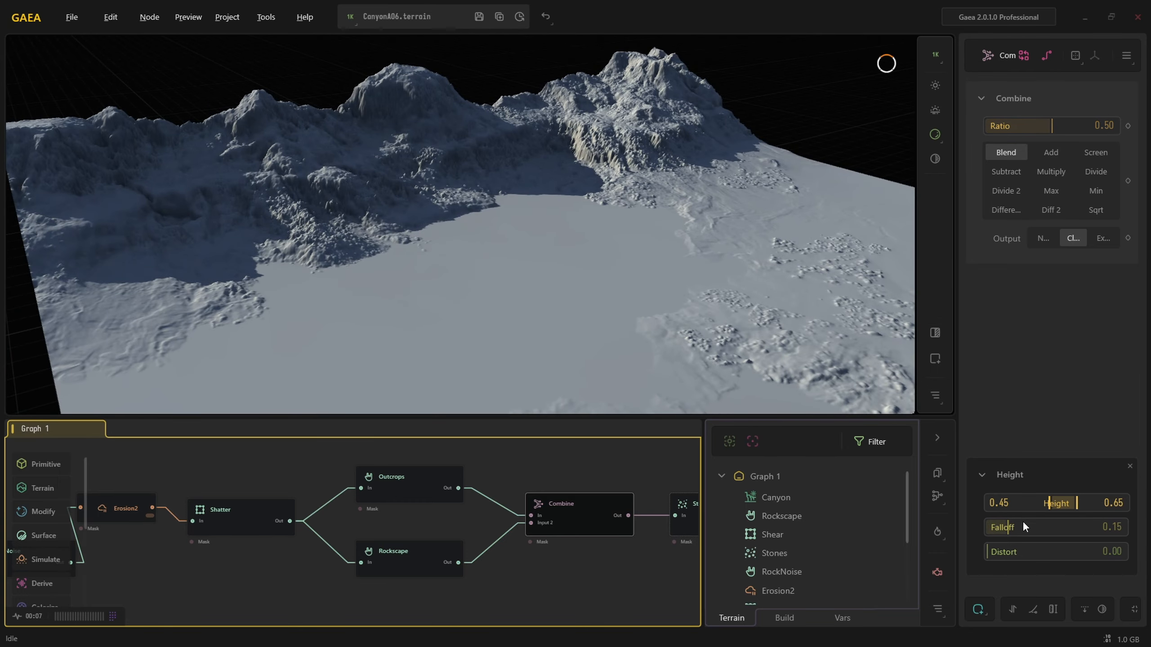
left_click_drag(1050, 498, 1056, 499)
left_click_drag(505, 336, 570, 299)
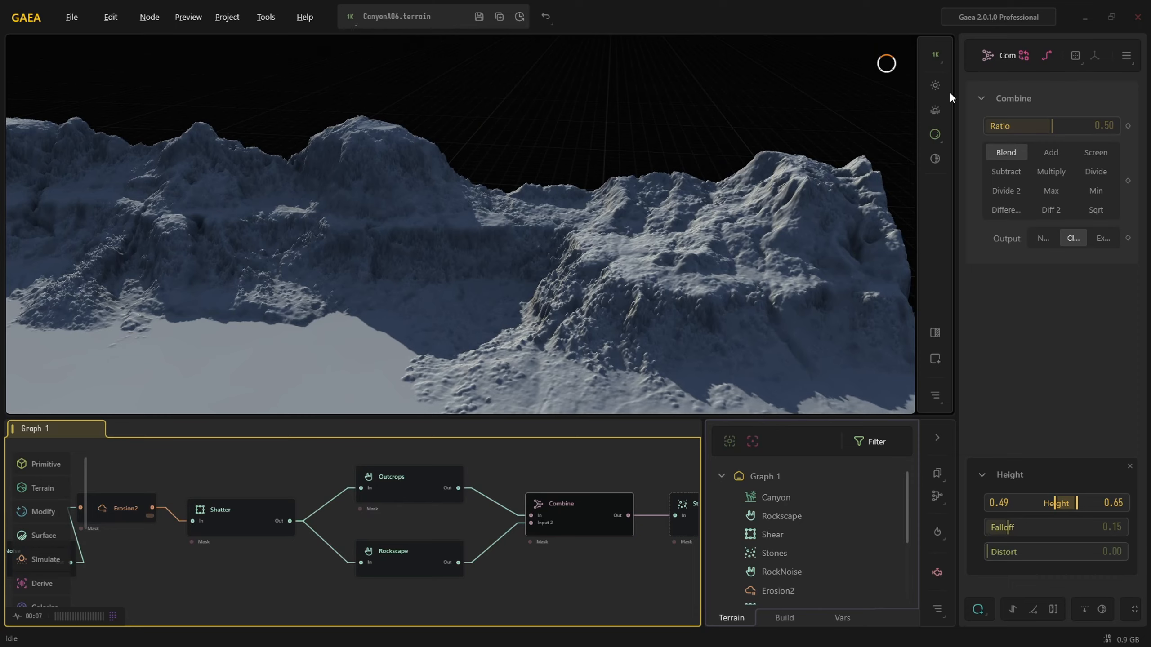
Examine the height-masked Combine terrain from above and at low angles along the cliffs and canyon floor.
left_click(935, 134)
left_click_drag(790, 144, 812, 155)
left_click_drag(586, 268, 556, 376)
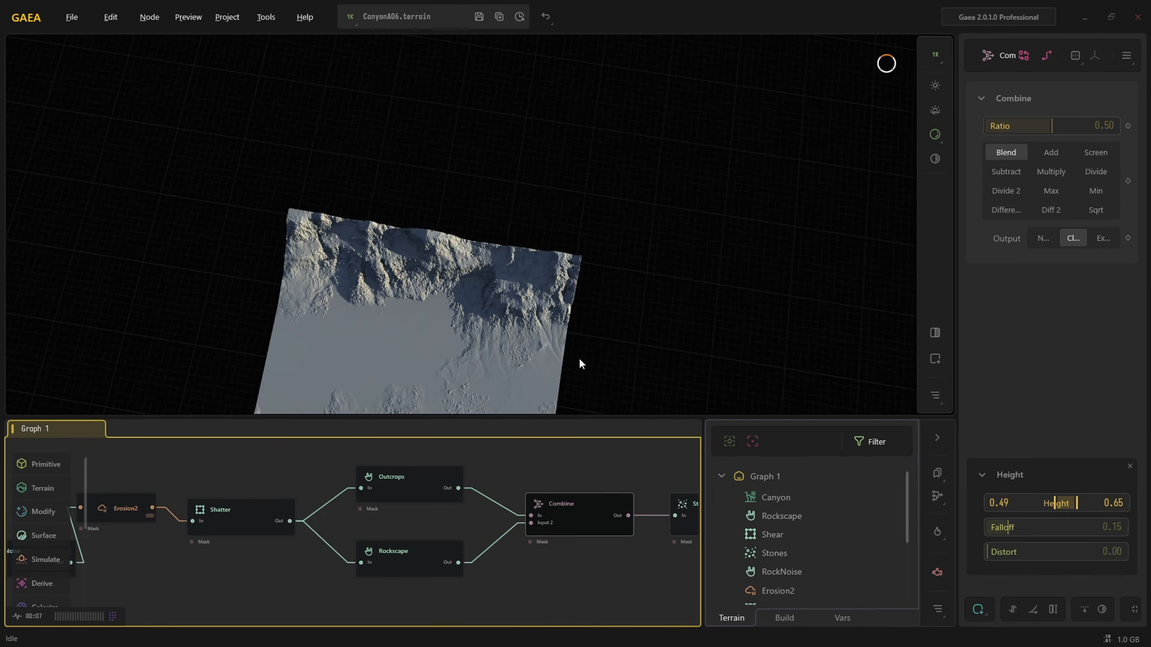
left_click_drag(648, 291, 536, 294)
left_click_drag(501, 330, 589, 231)
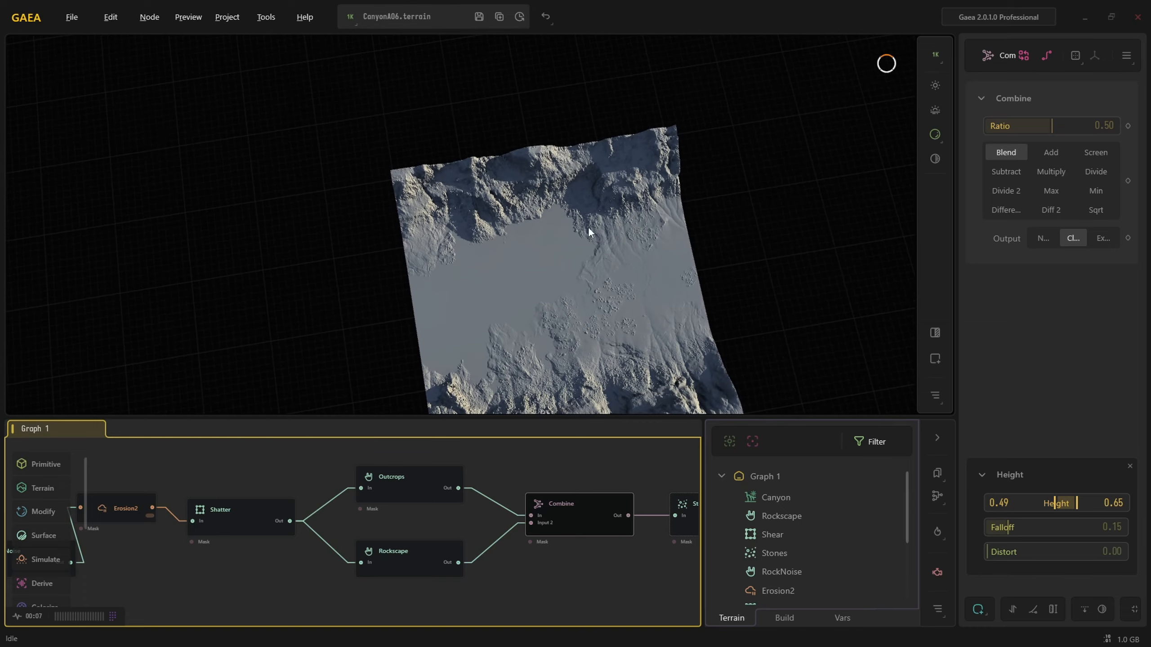
left_click_drag(528, 327, 527, 226)
scroll(578, 227, "up", 4)
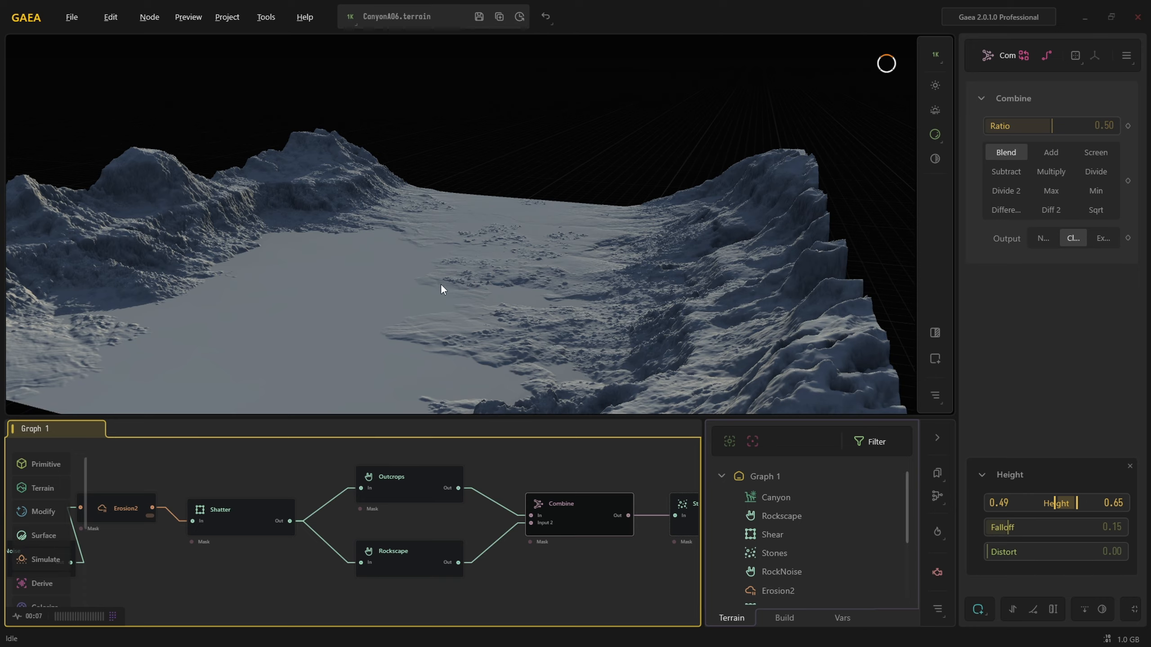
left_click_drag(440, 283, 438, 318)
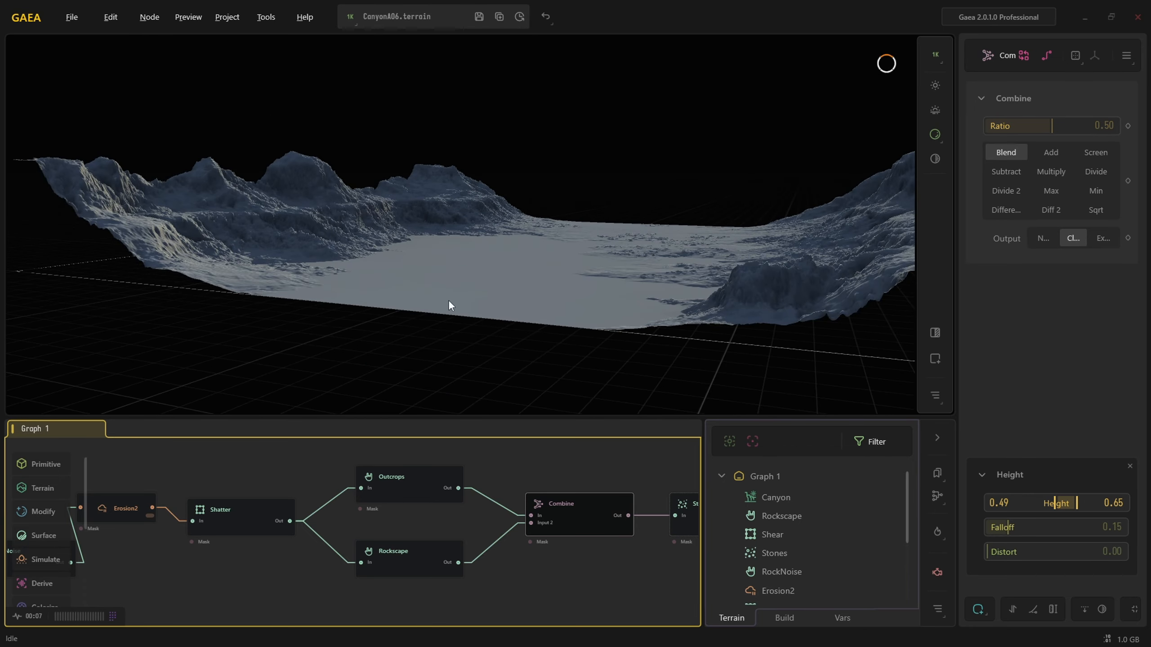
scroll(491, 298, "up", 3)
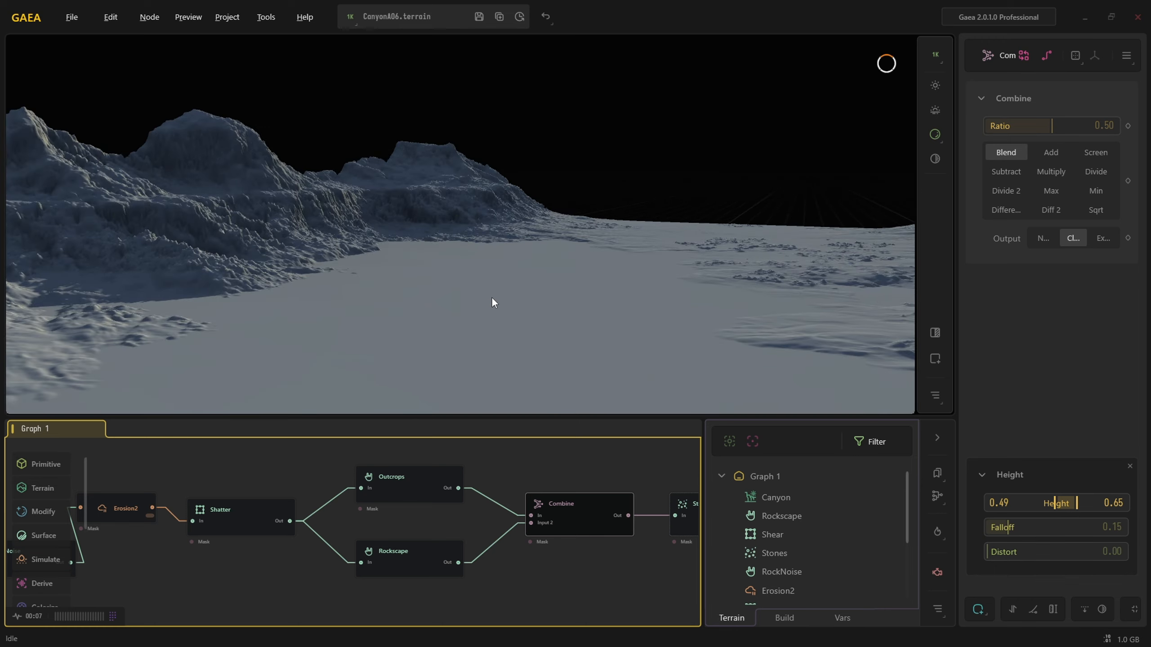
scroll(484, 312, "down", 2)
left_click_drag(484, 313, 431, 353)
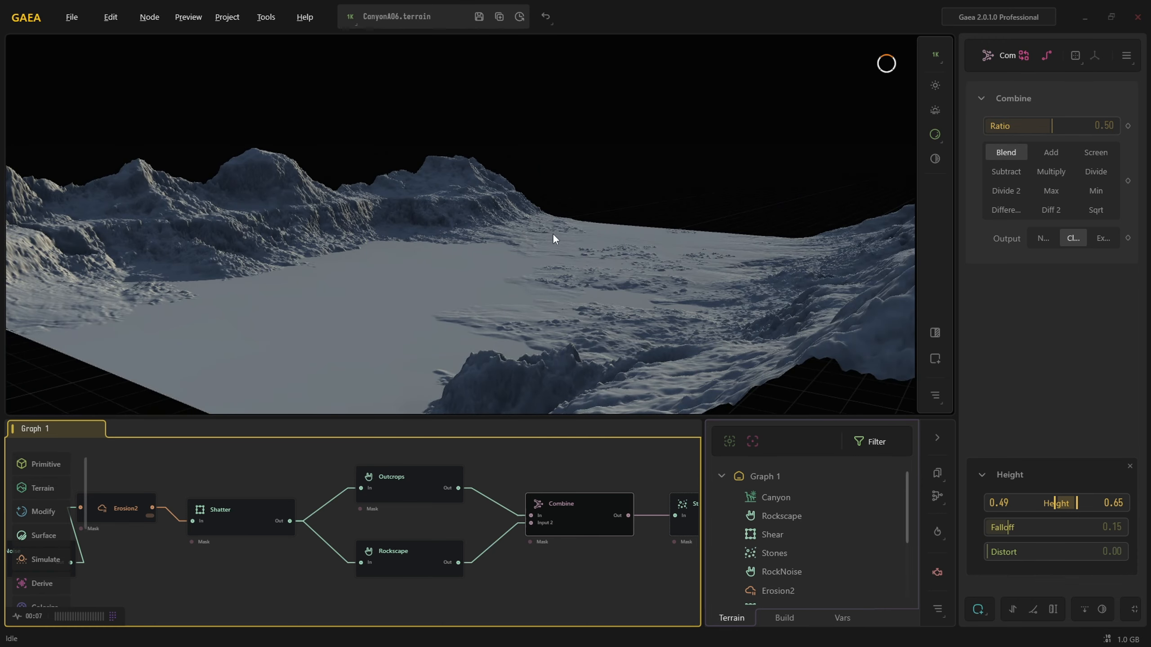
left_click_drag(508, 288, 391, 254)
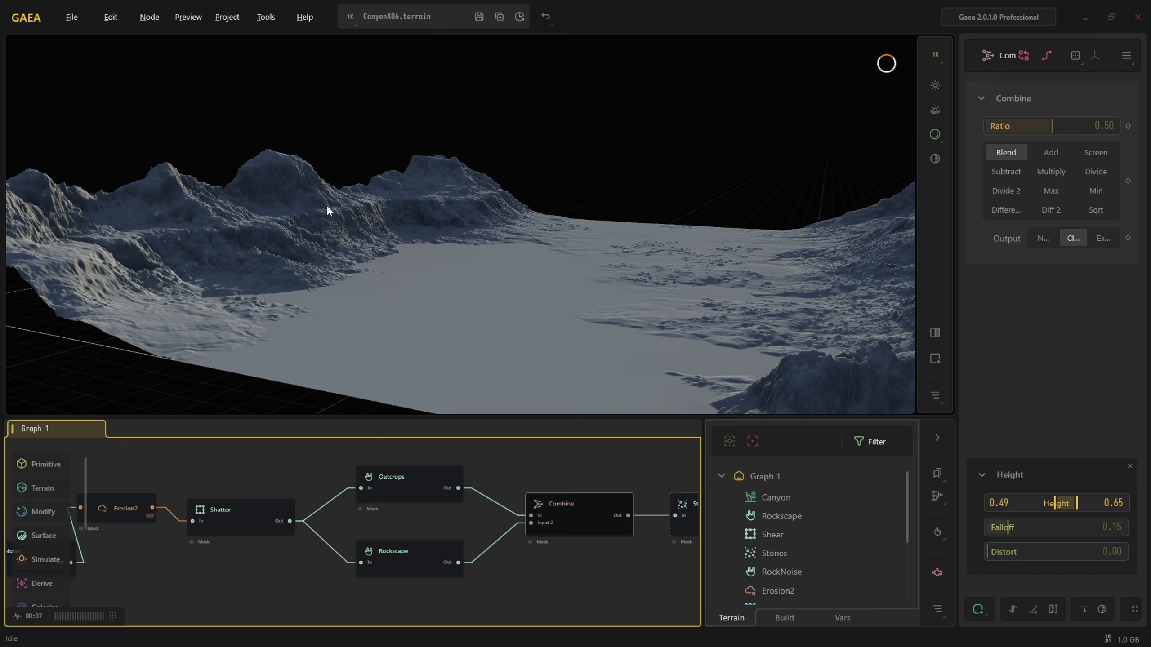
left_click_drag(312, 210, 271, 188)
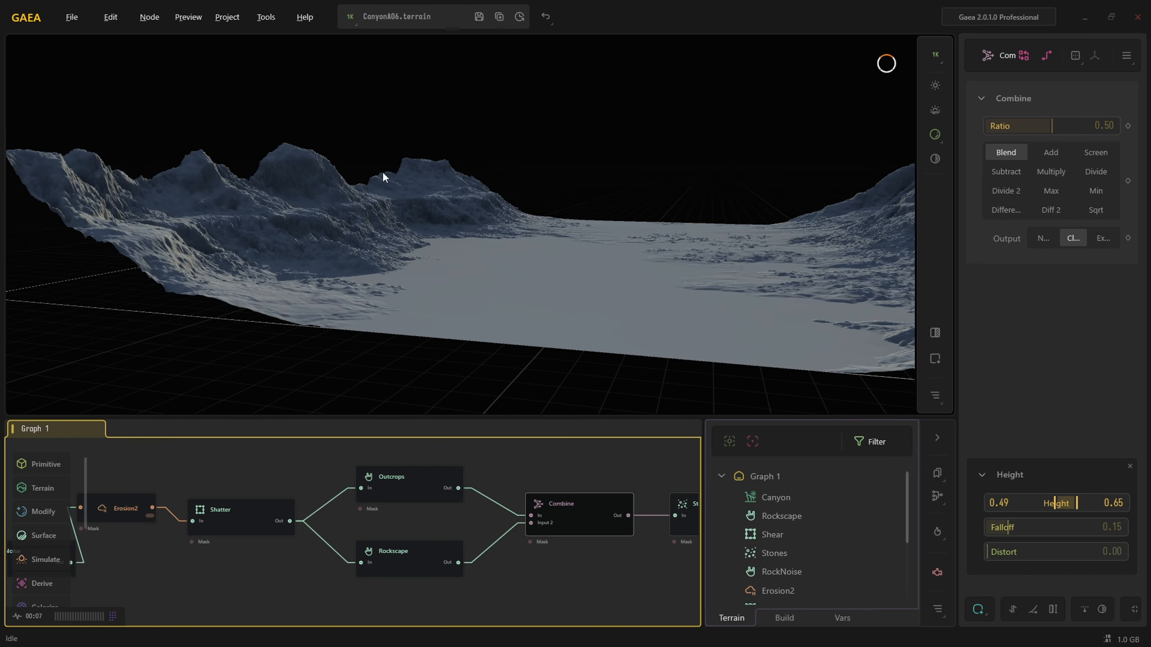
Set the Scale of the Stones node after Combine to 0.42 and inspect the stones up close and from afar.
middle_click_drag(579, 476, 397, 479)
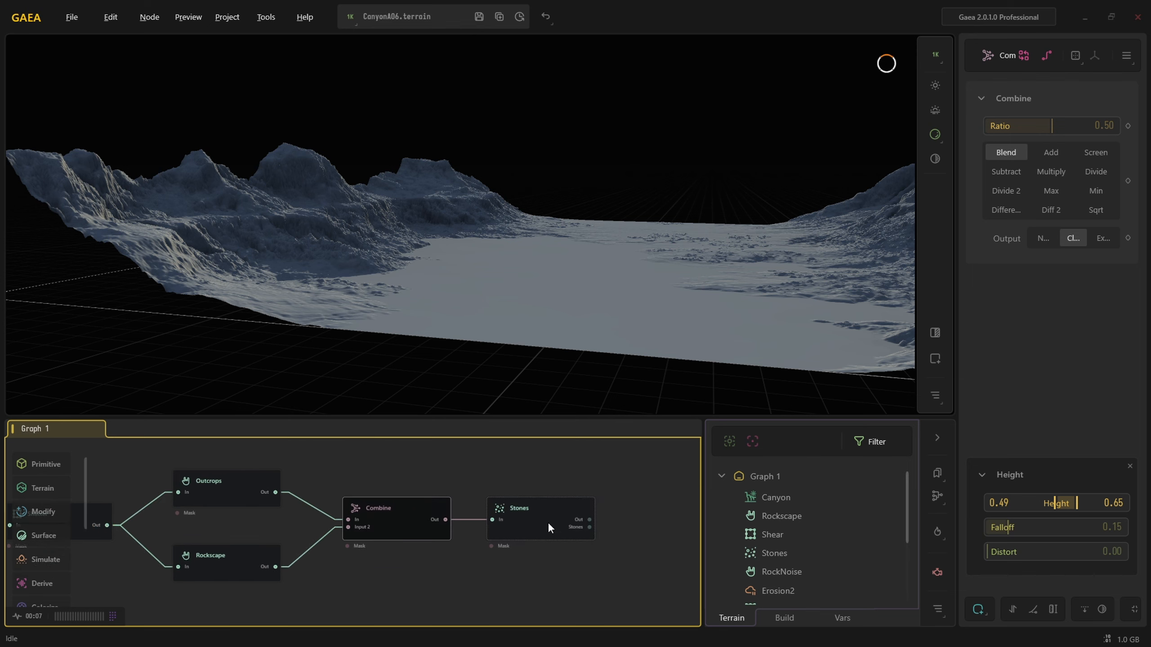
left_click(534, 513)
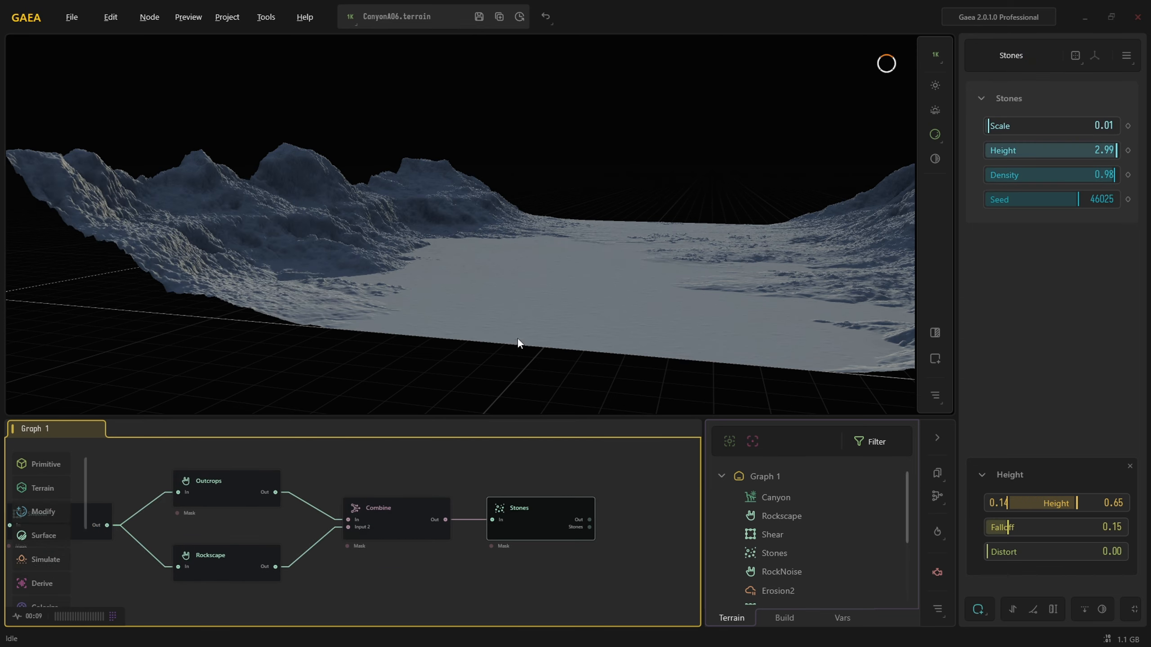
scroll(518, 340, "up", 3)
left_click_drag(518, 340, 541, 338)
scroll(543, 333, "up", 3)
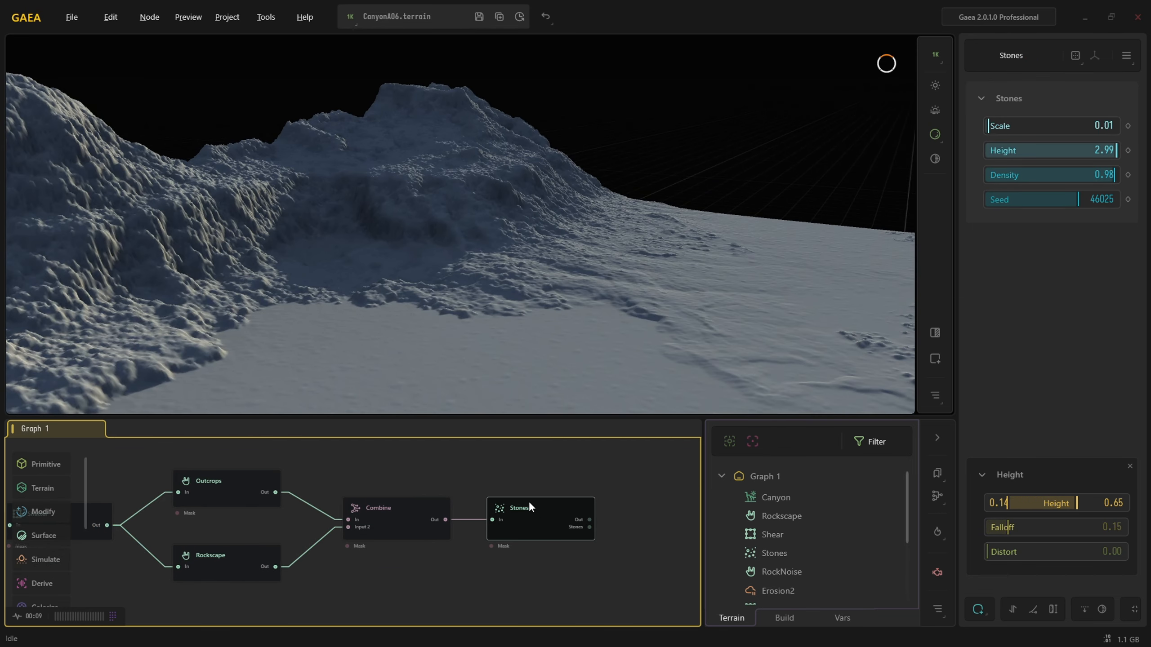
left_click(1040, 126)
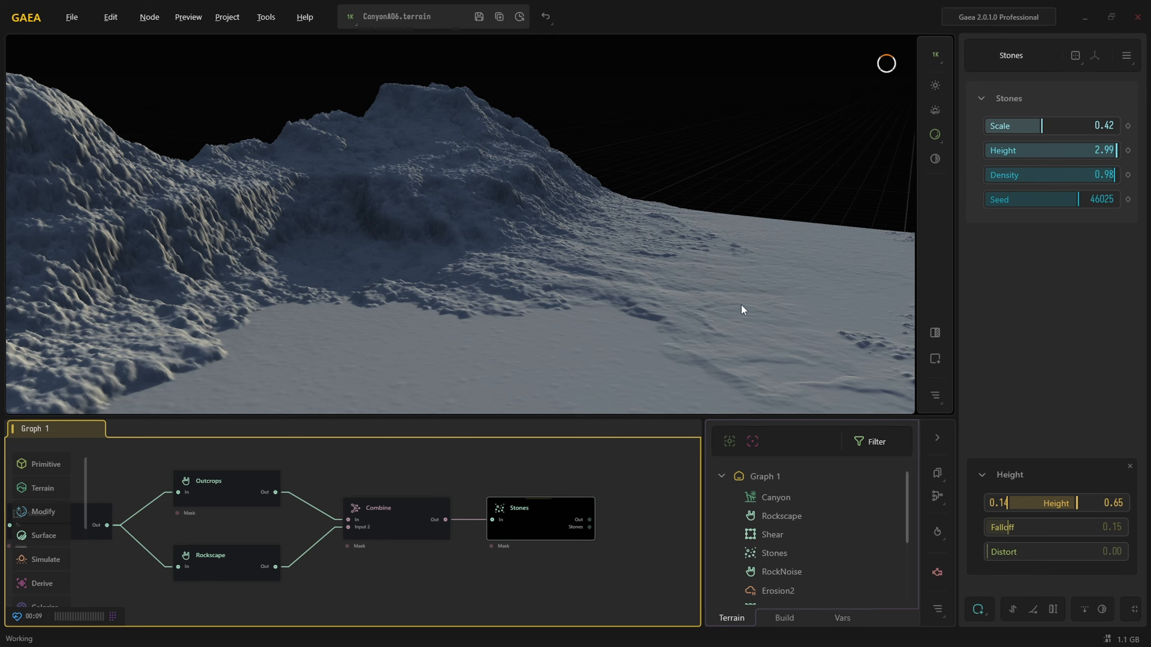
left_click_drag(659, 361, 654, 351)
scroll(655, 351, "up", 3)
middle_click_drag(656, 362, 652, 277)
left_click_drag(507, 336, 533, 360)
scroll(504, 360, "down", 6)
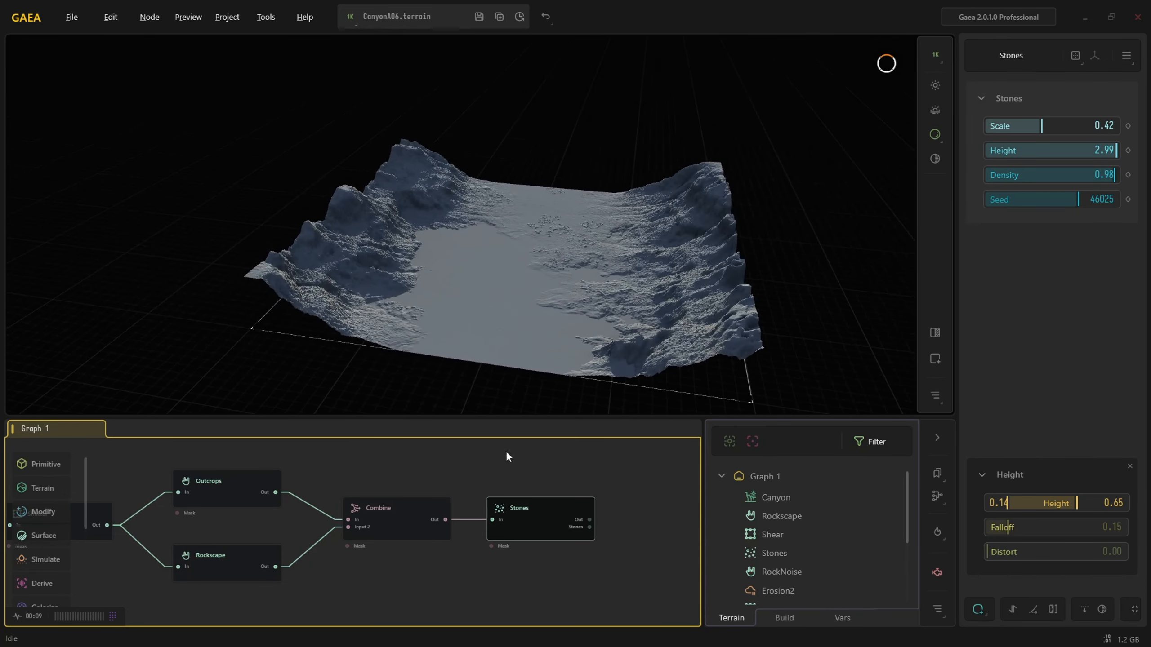
Add an Erosion2 node connected to the main output of Stones and view its effect on the canyon.
middle_click_drag(505, 469, 393, 475)
middle_click_drag(489, 516, 405, 508)
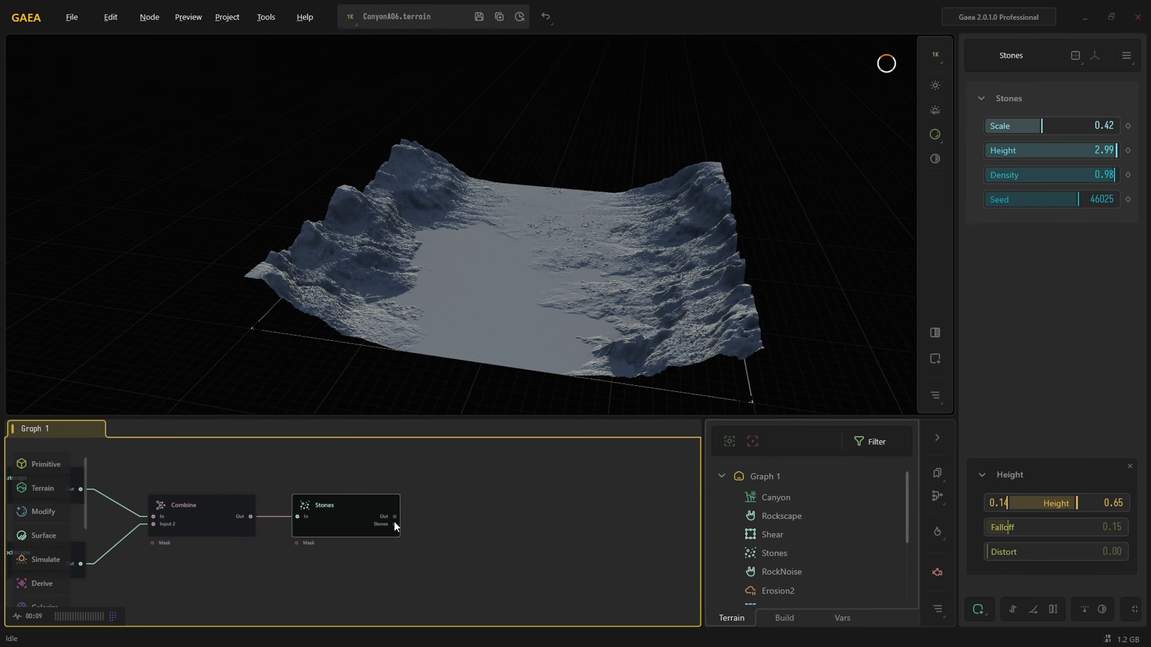
left_click_drag(395, 516, 544, 486)
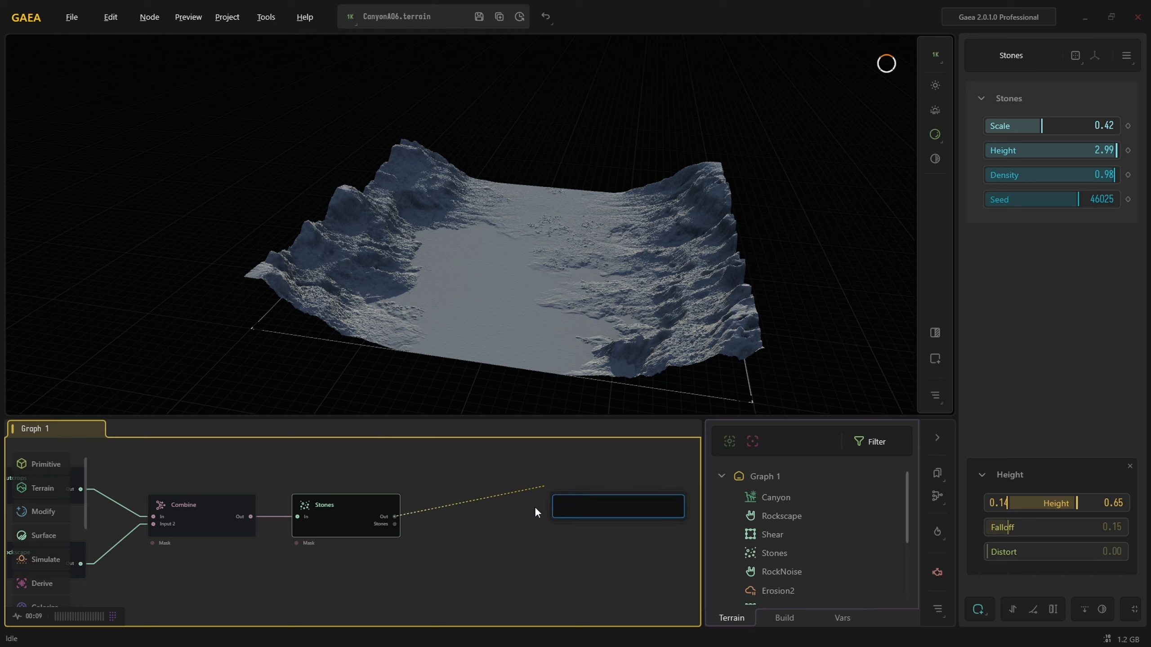
type("er")
left_click(590, 302)
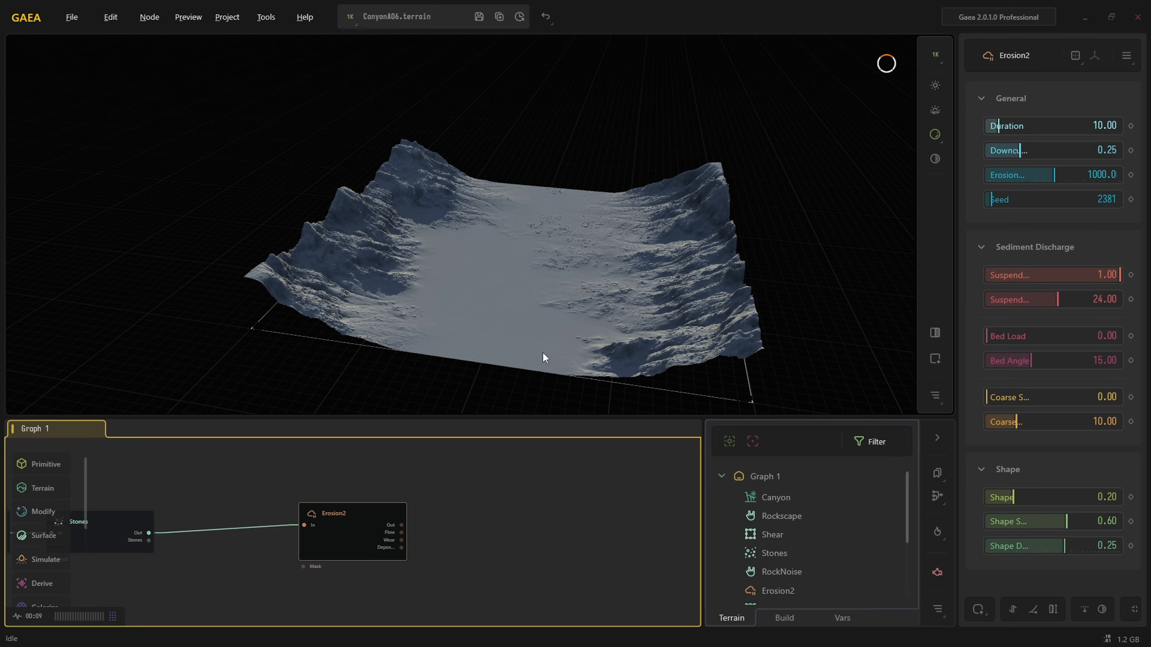
left_click_drag(542, 352, 545, 357)
scroll(576, 294, "up", 5)
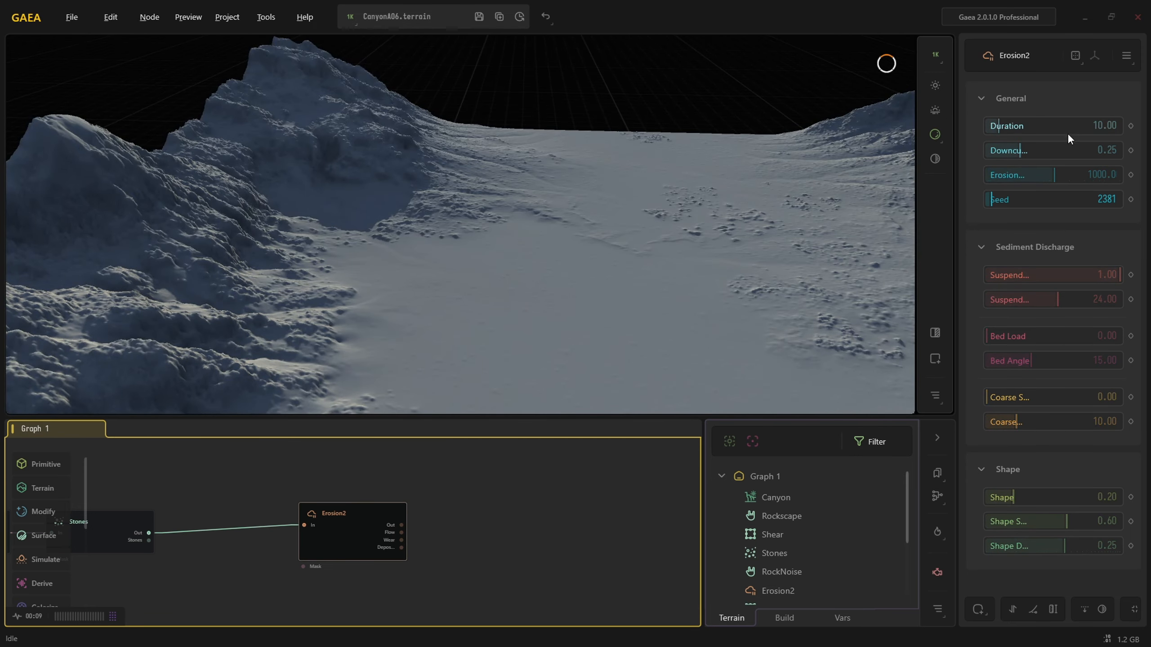
Try a Duration of 64.66 on the Erosion2 node and inspect the eroded canyon from afar and up close.
left_click(1072, 126)
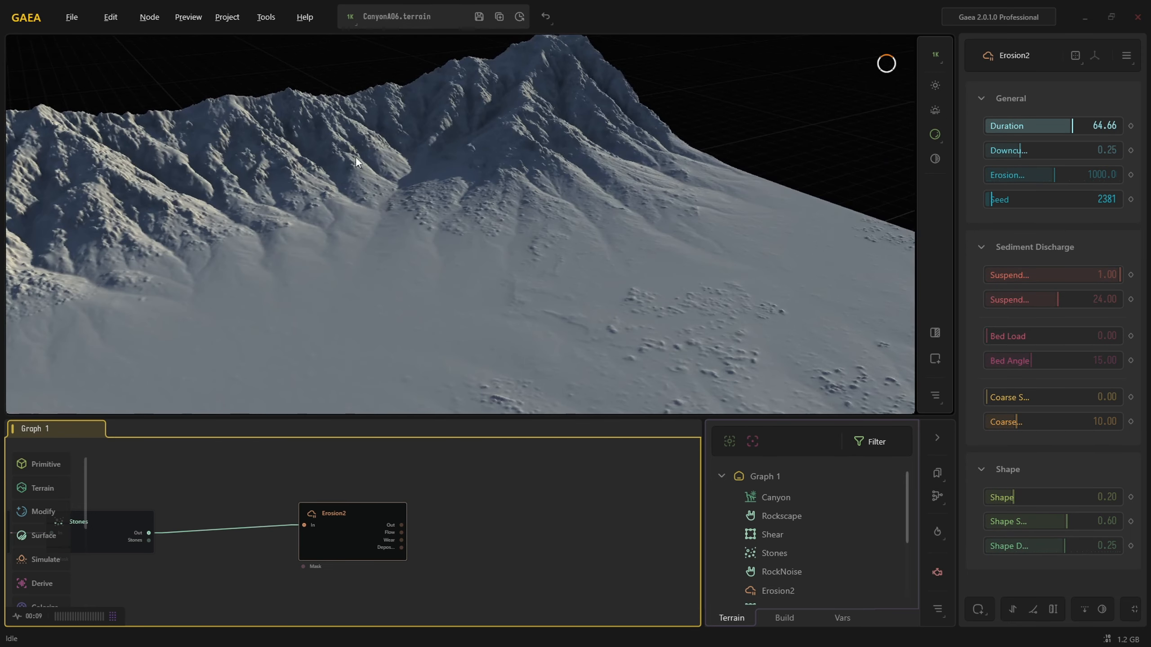
scroll(479, 181, "down", 10)
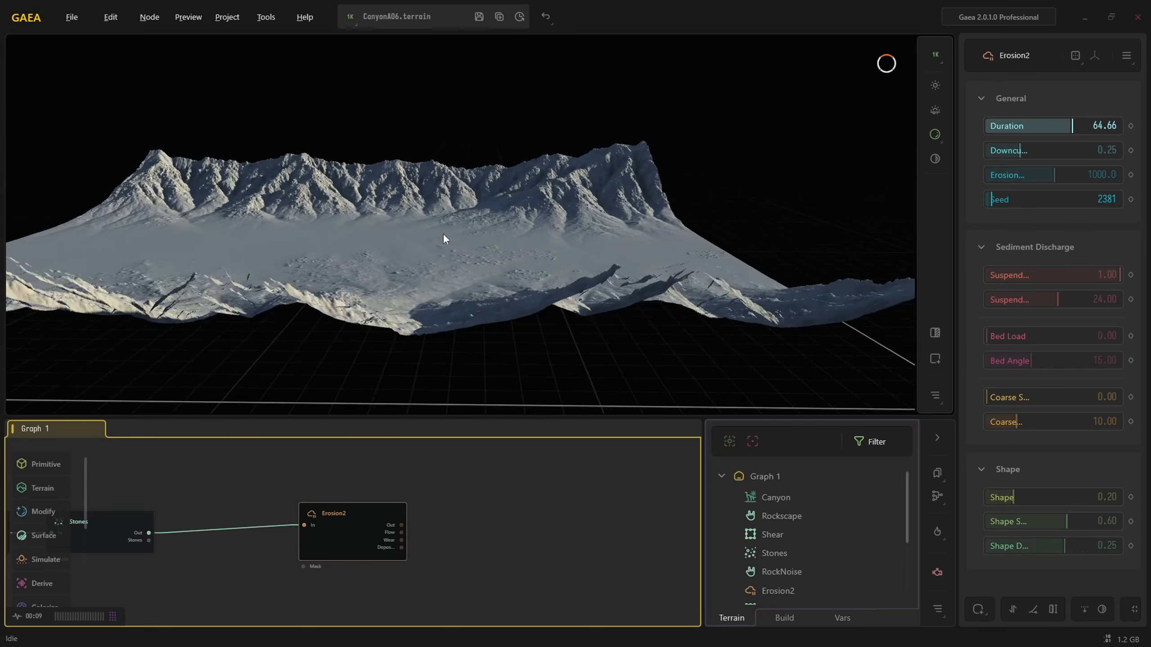
scroll(444, 239, "up", 10)
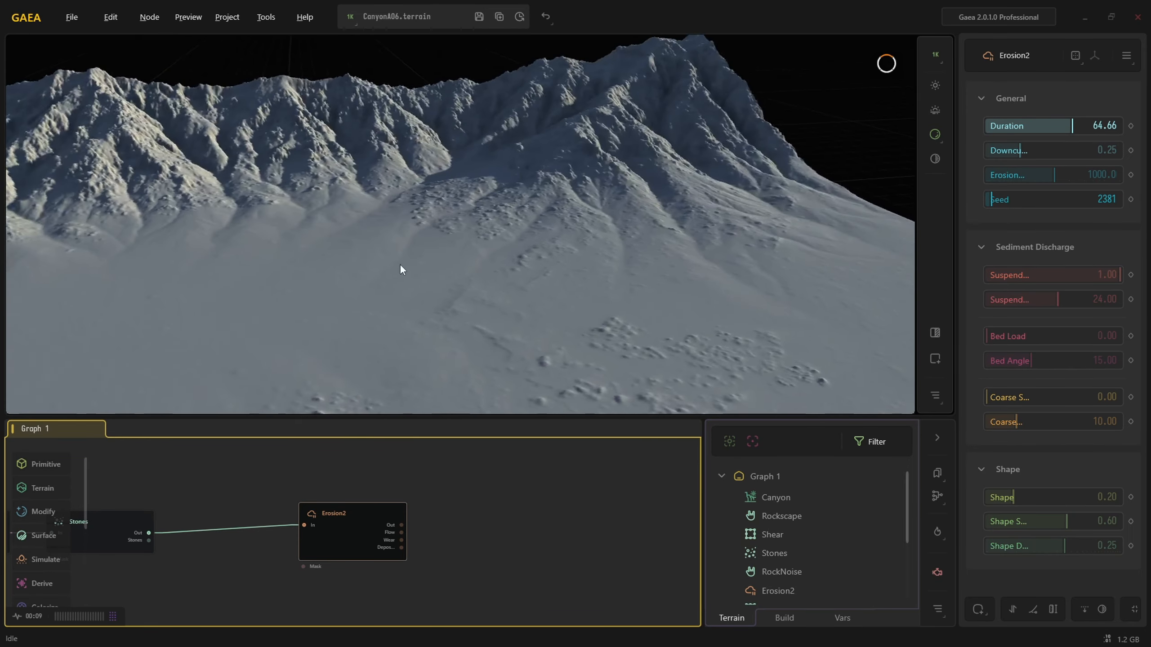
left_click_drag(400, 265, 409, 209)
scroll(546, 247, "down", 5)
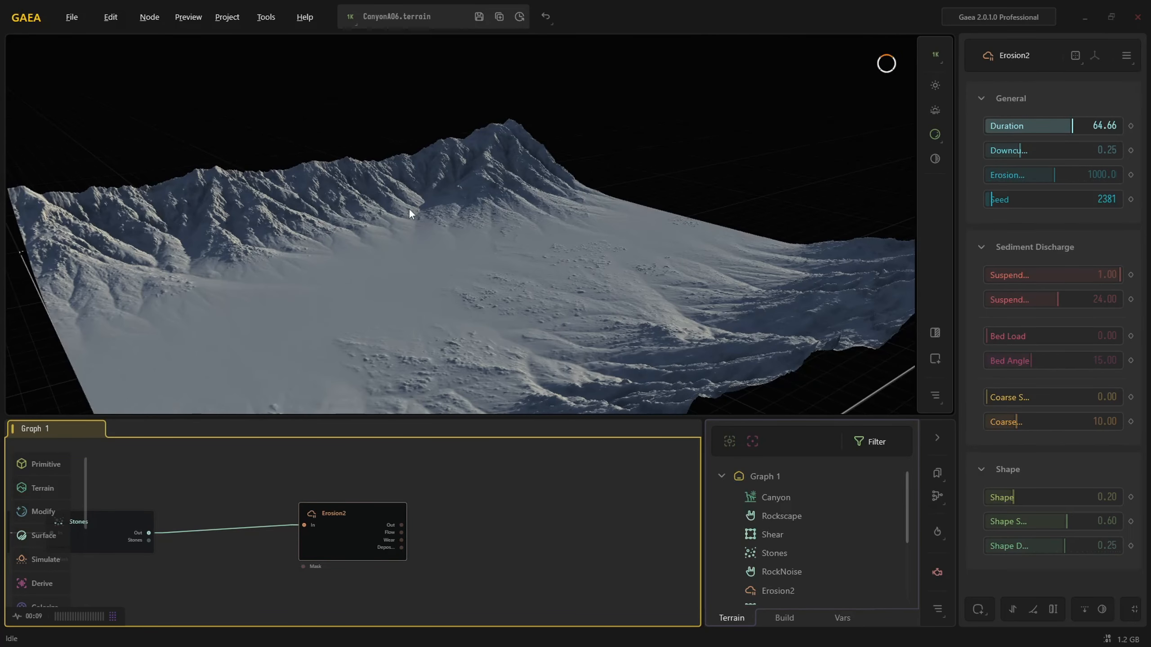
Reduce the Duration of Erosion2 to 8.57 and view the canyon from another angle.
left_click(1000, 128)
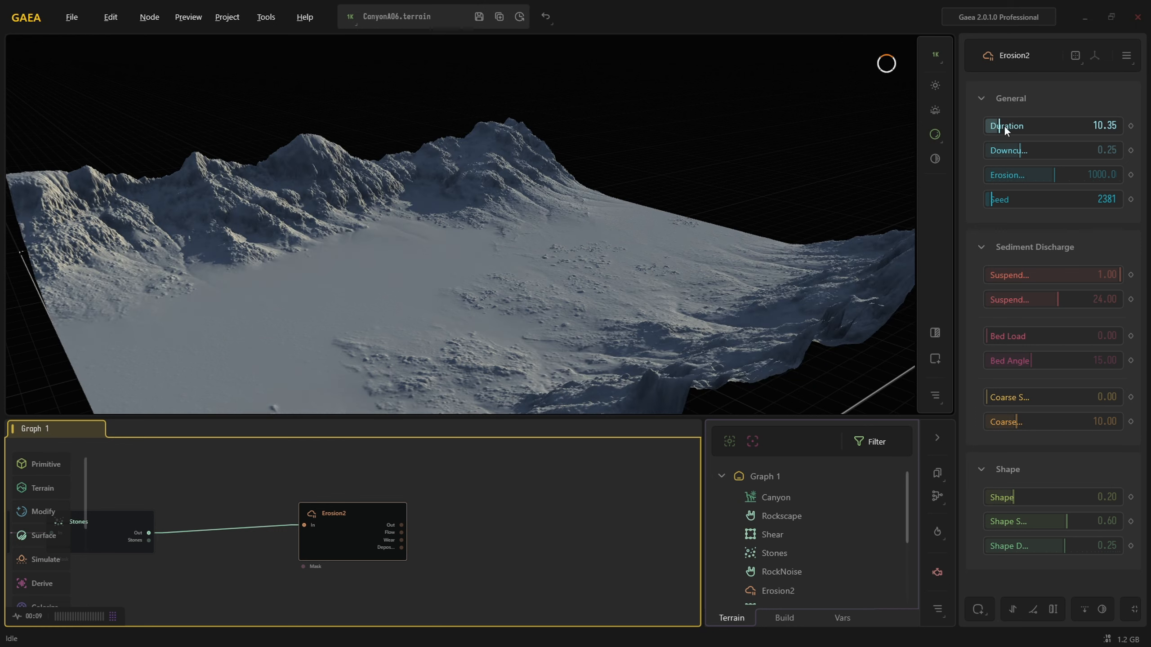
left_click(1010, 127)
left_click_drag(611, 226, 562, 219)
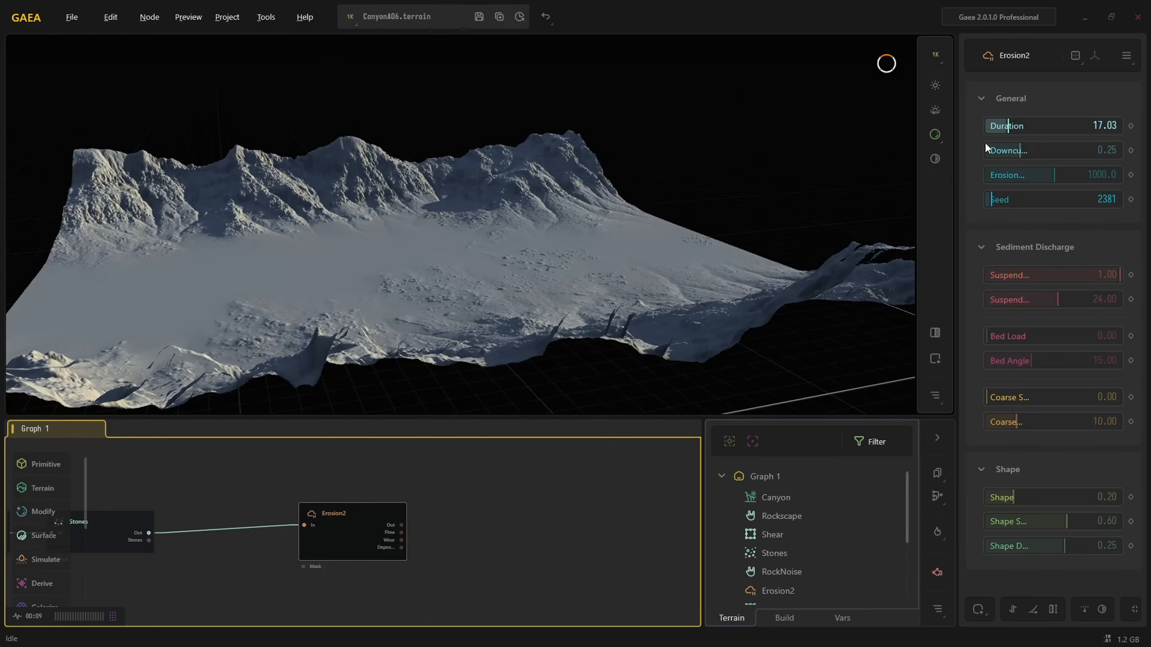
left_click(1001, 125)
left_click_drag(1001, 125, 996, 125)
left_click_drag(671, 249, 580, 257)
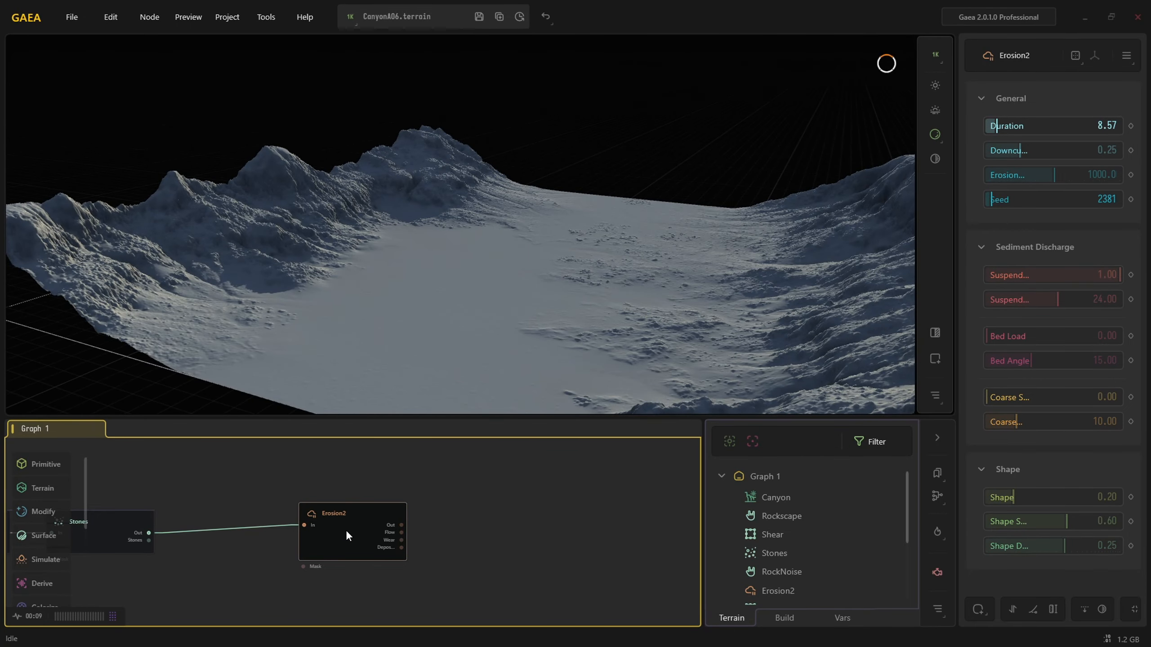
Move the Erosion2 node closer to Stones and line the two up in the graph.
left_click_drag(346, 531, 559, 497)
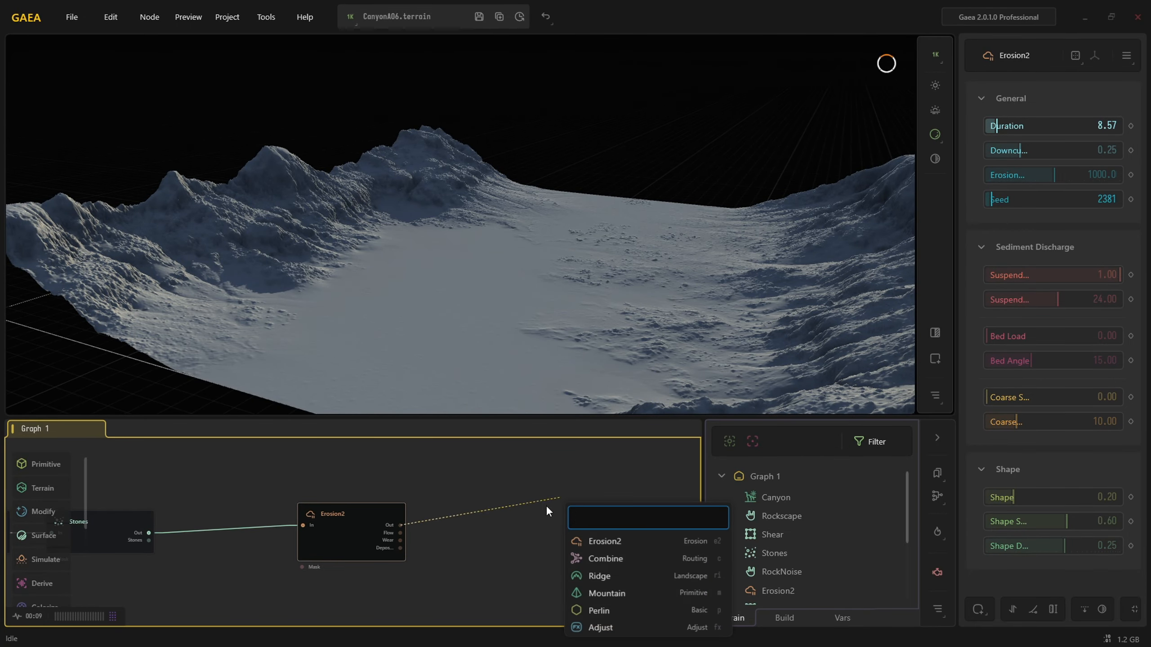
left_click(441, 467)
left_click_drag(361, 513, 321, 521)
middle_click_drag(233, 577, 308, 543)
scroll(59, 563, "down", 2)
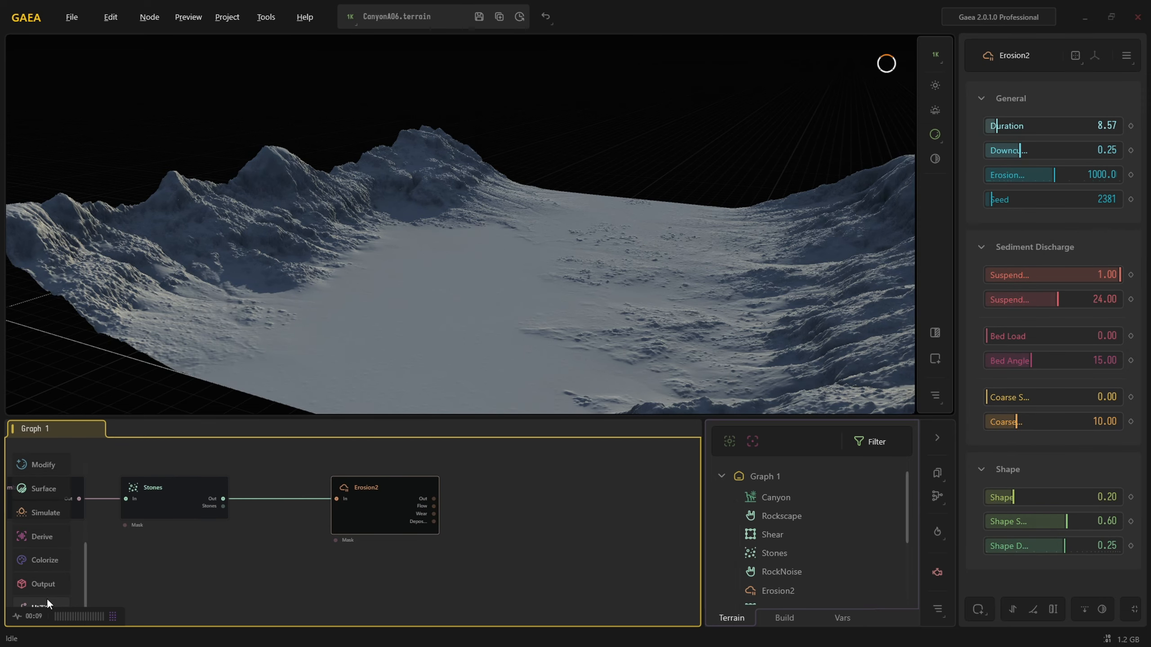
Add a Mesher output node beside Erosion2 and connect Erosion2's main output to its input.
mouse_move(45, 589)
mouse_move(95, 583)
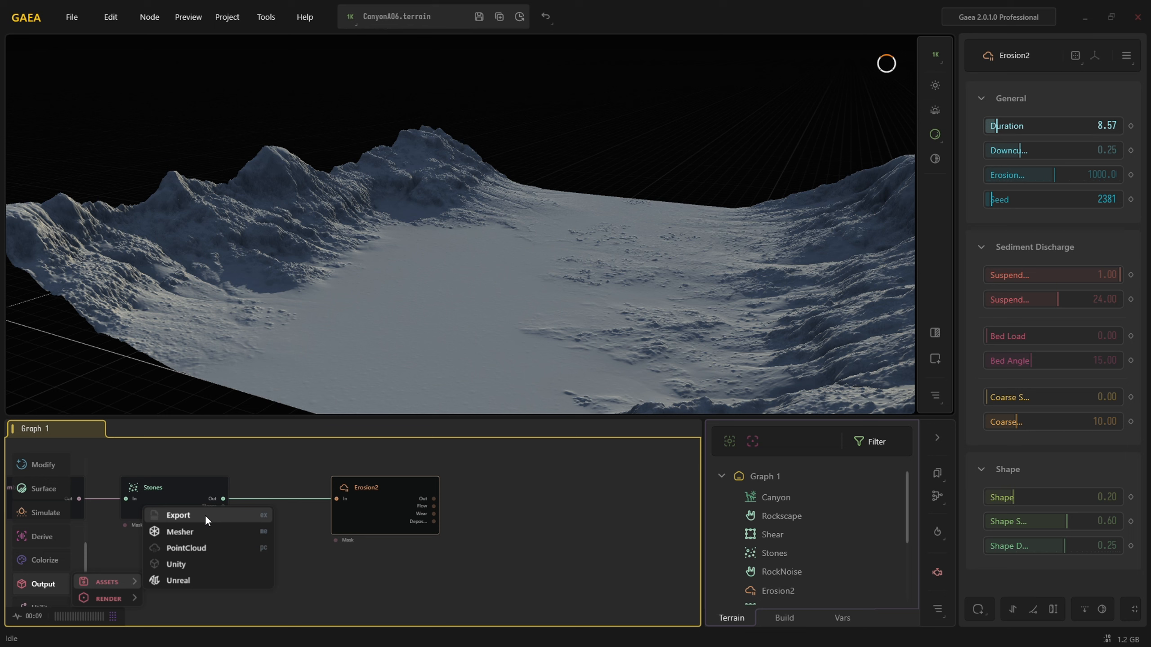
left_click(195, 532)
left_click_drag(220, 487, 512, 481)
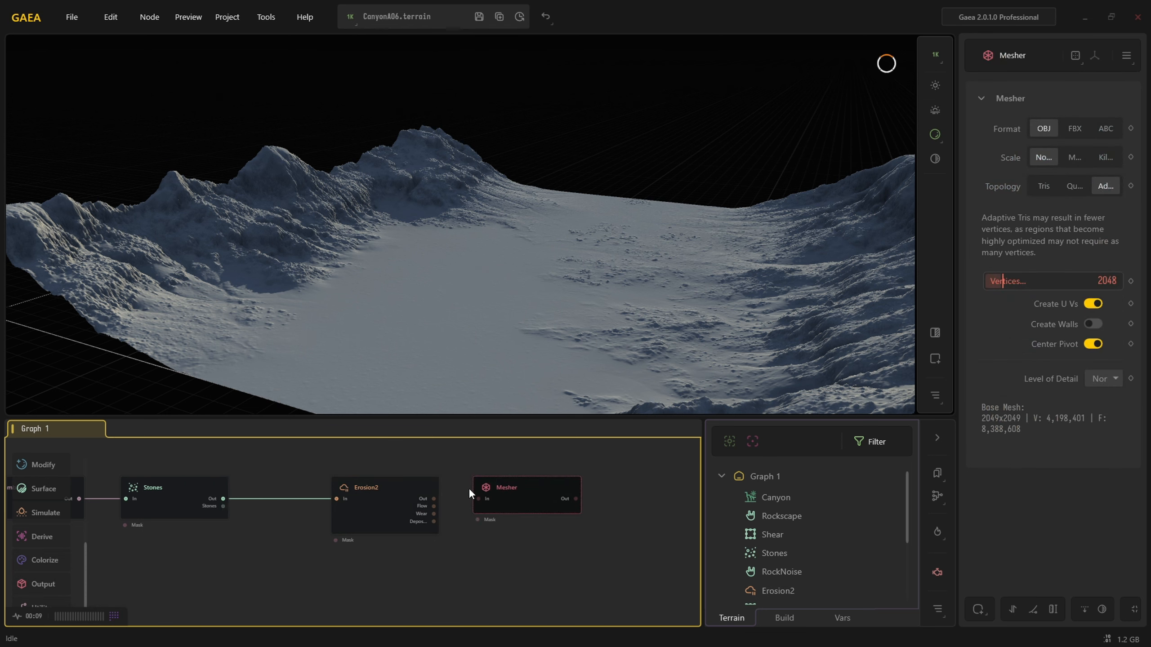
left_click_drag(434, 499, 478, 499)
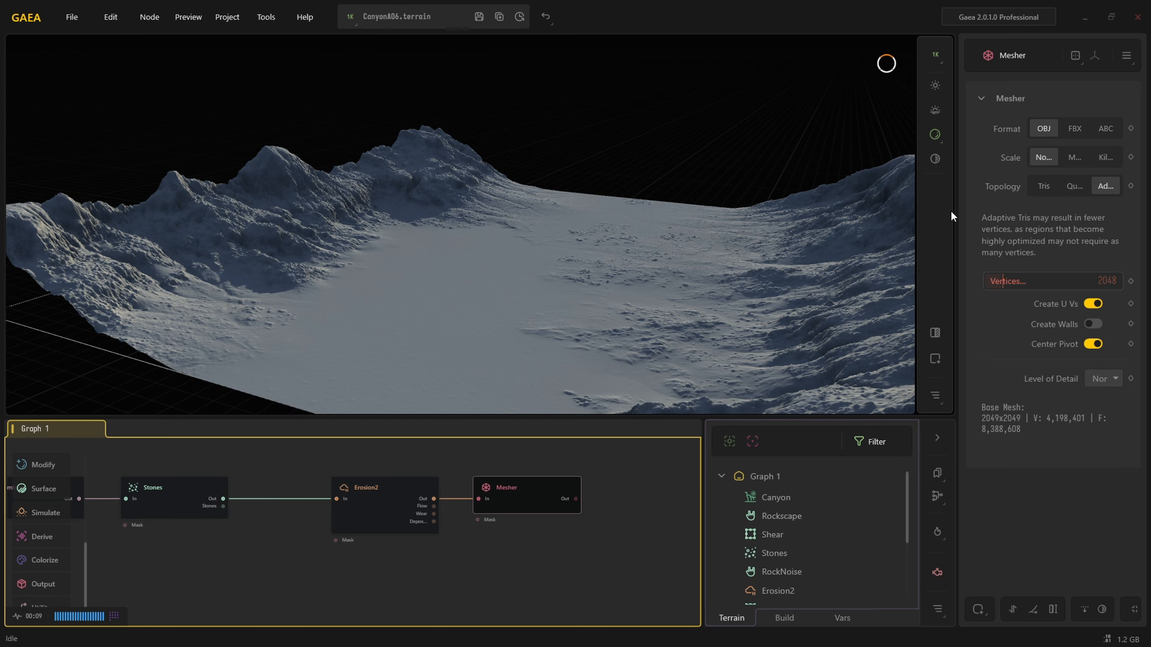
Widen the node properties area and place the Mesher node higher than Erosion2 in the graph.
left_click_drag(958, 247, 827, 266)
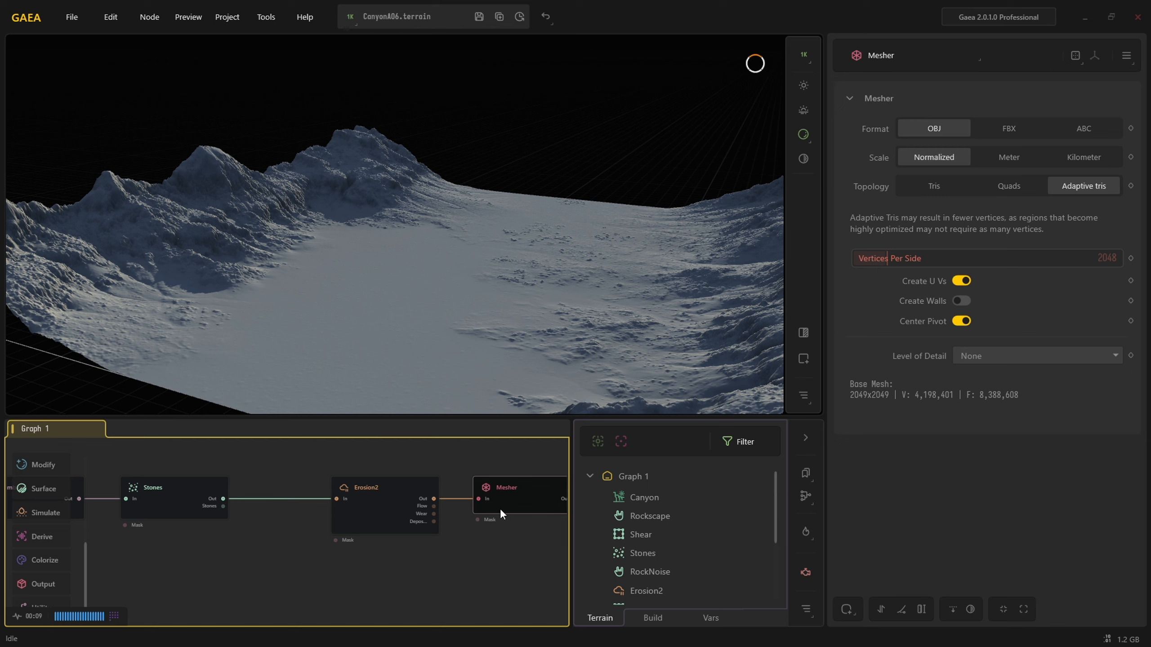
middle_click_drag(487, 522, 399, 531)
left_click_drag(426, 496, 433, 464)
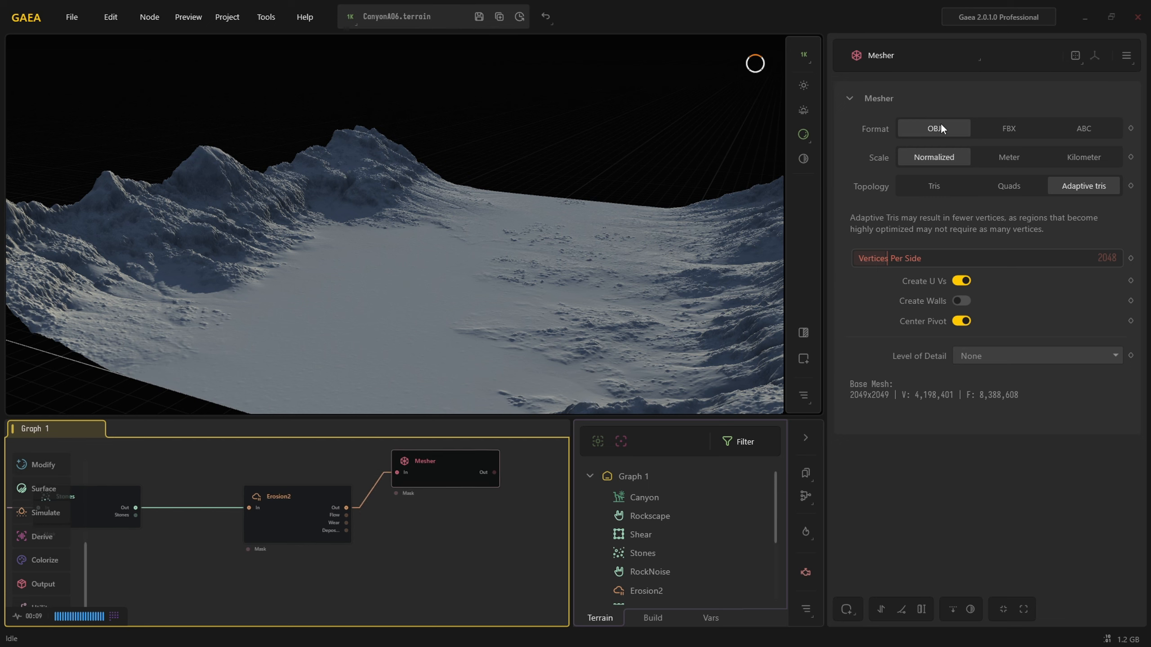
Try ABC as the Mesher's Format and reset the parameter to its default.
left_click(1084, 130)
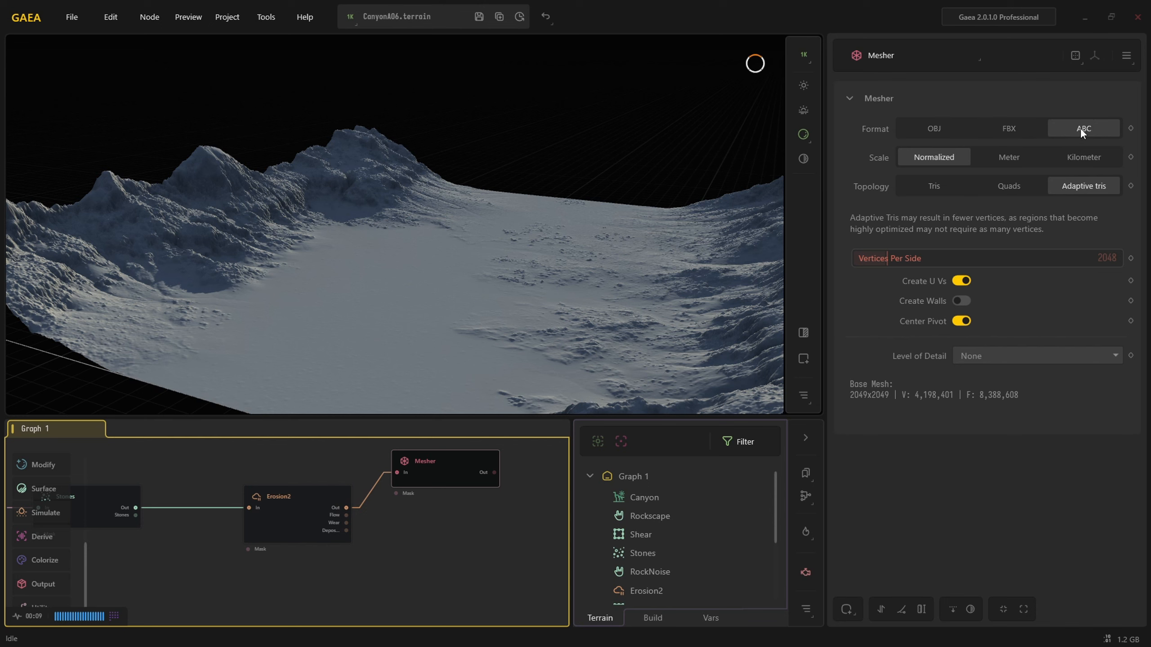
left_click(1131, 129)
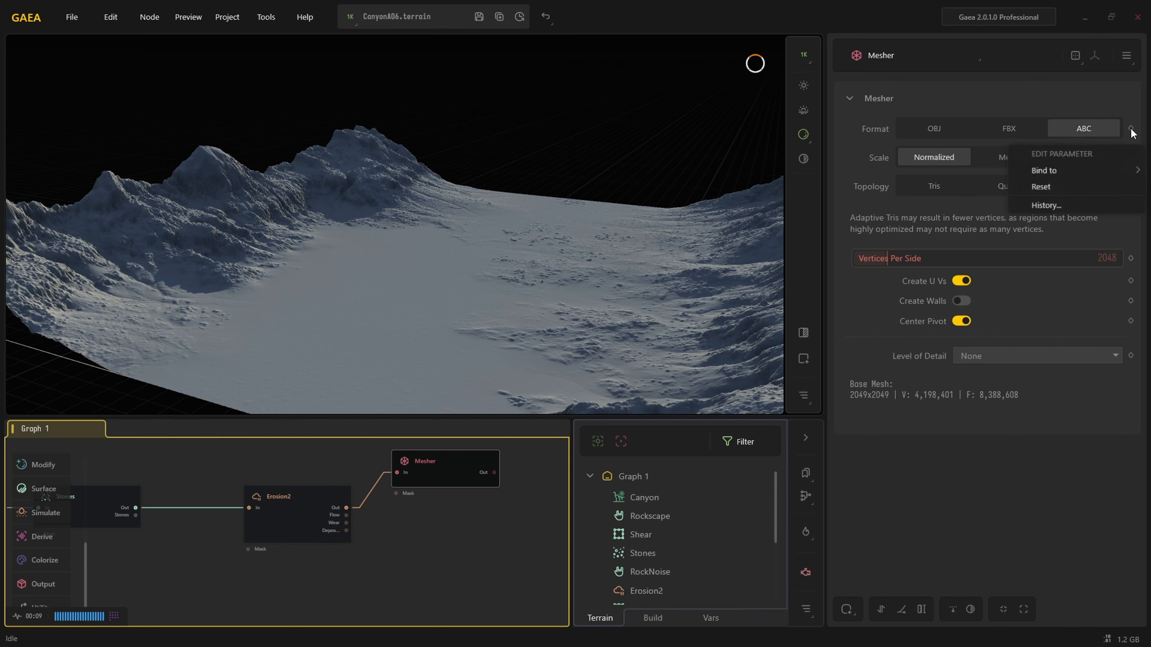
mouse_move(1098, 171)
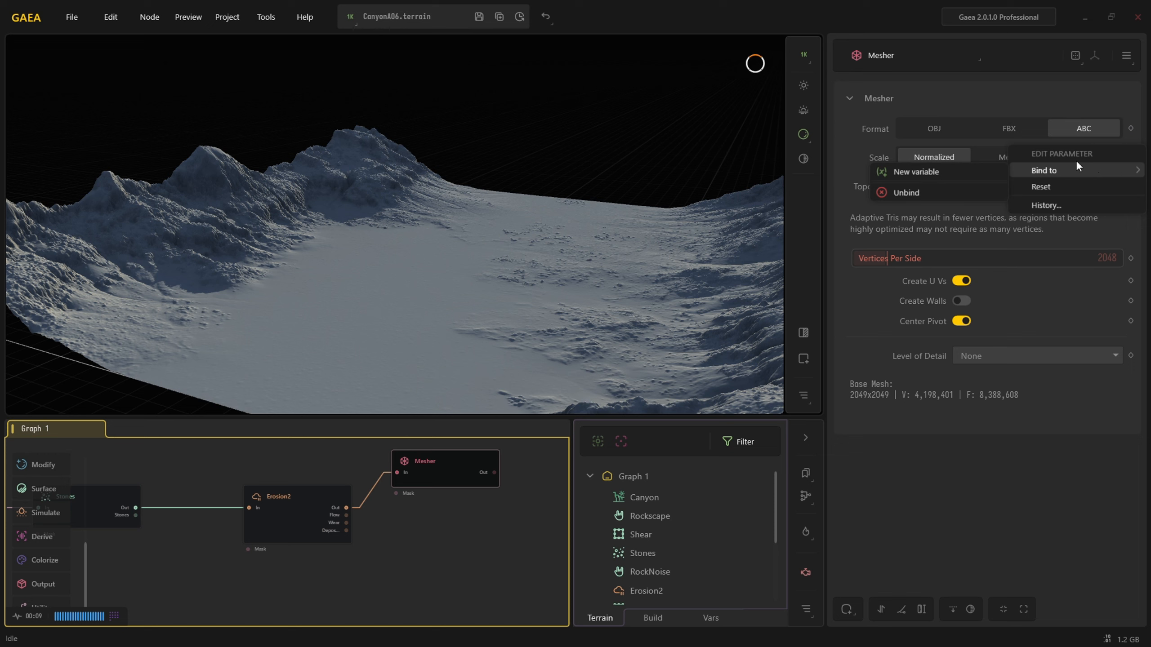
left_click(1041, 186)
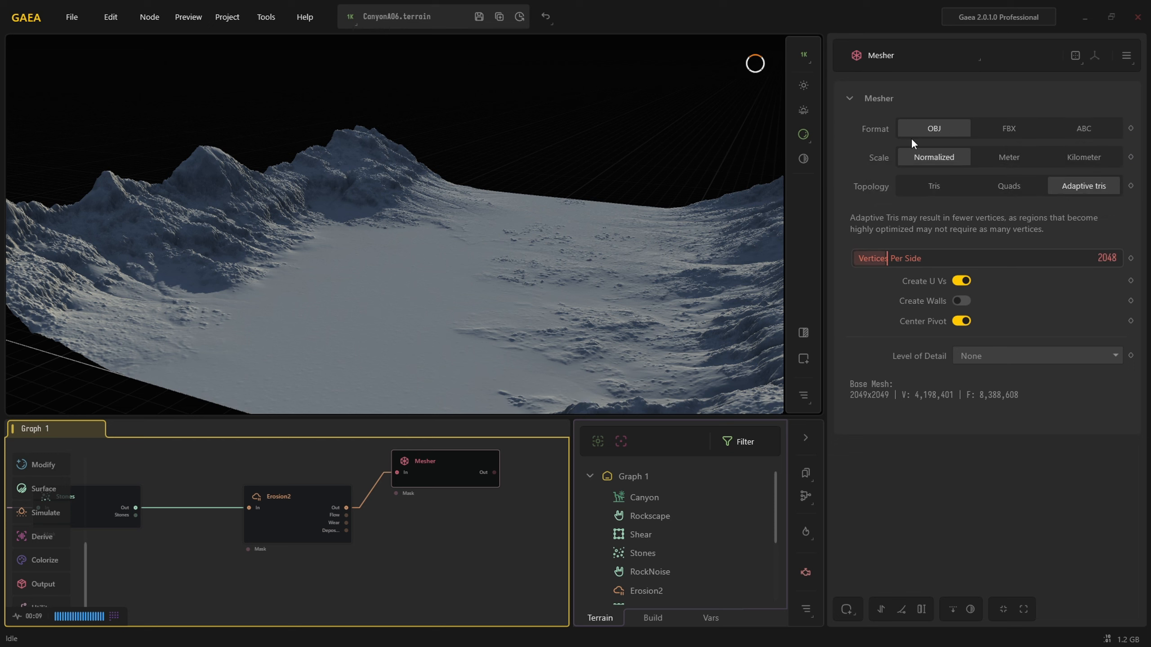
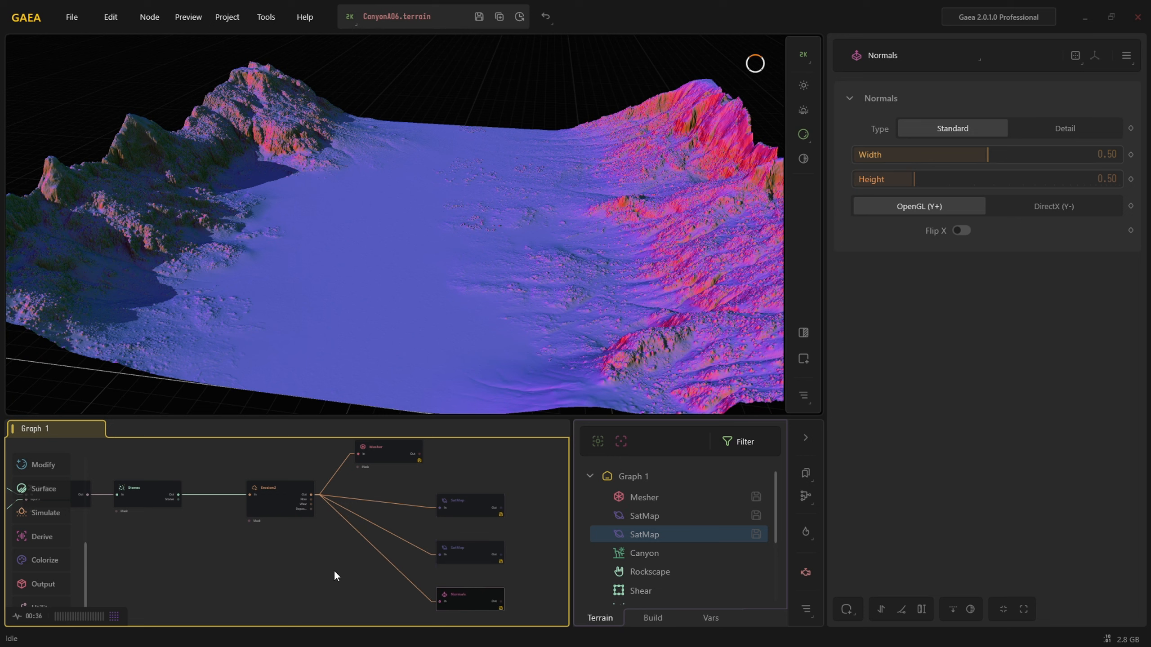
Review the output branches after Erosion2 and compare the Sand and Rock SatMap colourings on the terrain.
middle_click_drag(347, 586, 404, 606)
scroll(403, 552, "up", 2)
middle_click_drag(345, 566, 505, 568)
middle_click_drag(417, 566, 147, 571)
middle_click_drag(404, 543, 289, 500)
scroll(288, 500, "up", 2)
middle_click_drag(387, 518, 343, 535)
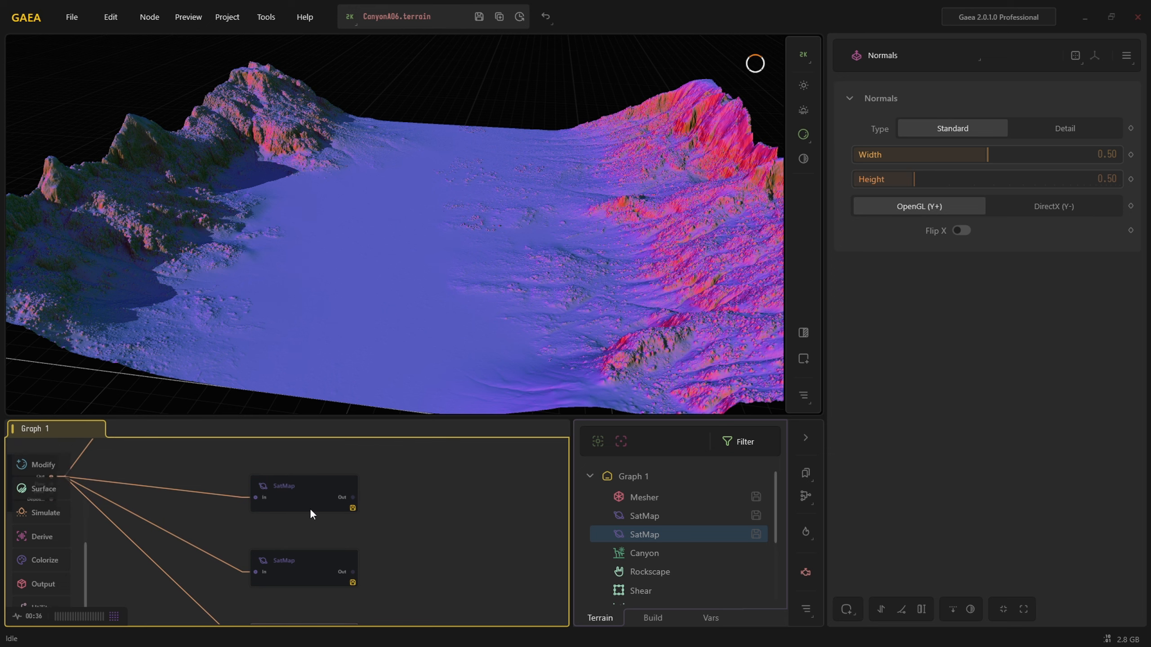
left_click(343, 507)
left_click(318, 554)
left_click(309, 499)
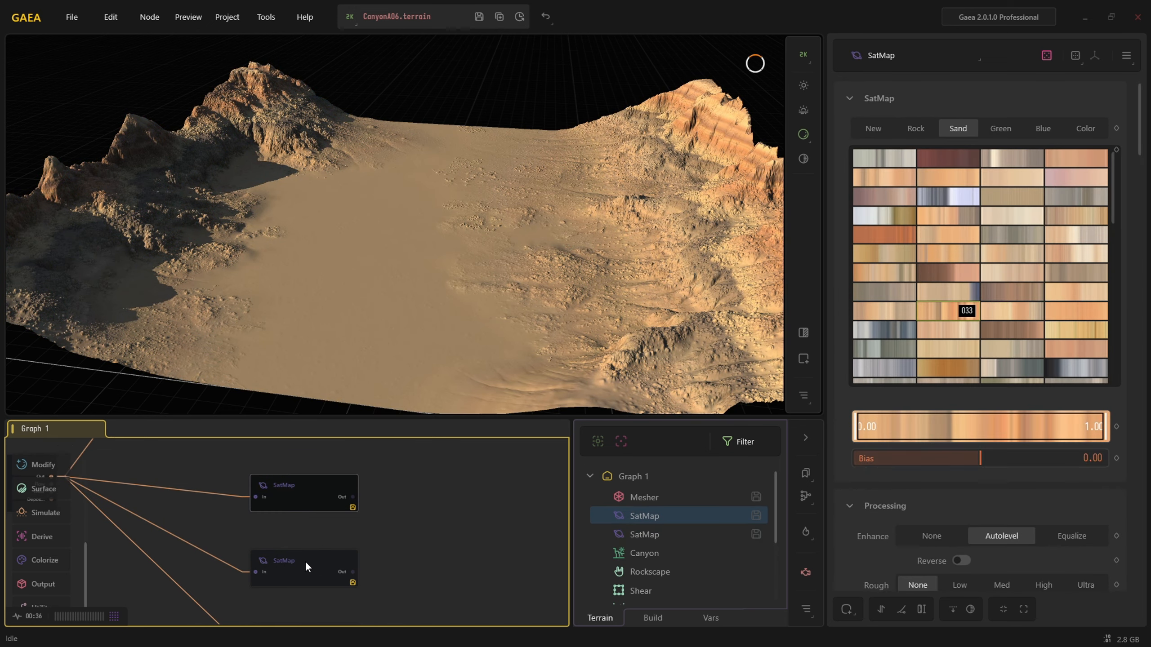
left_click(305, 562)
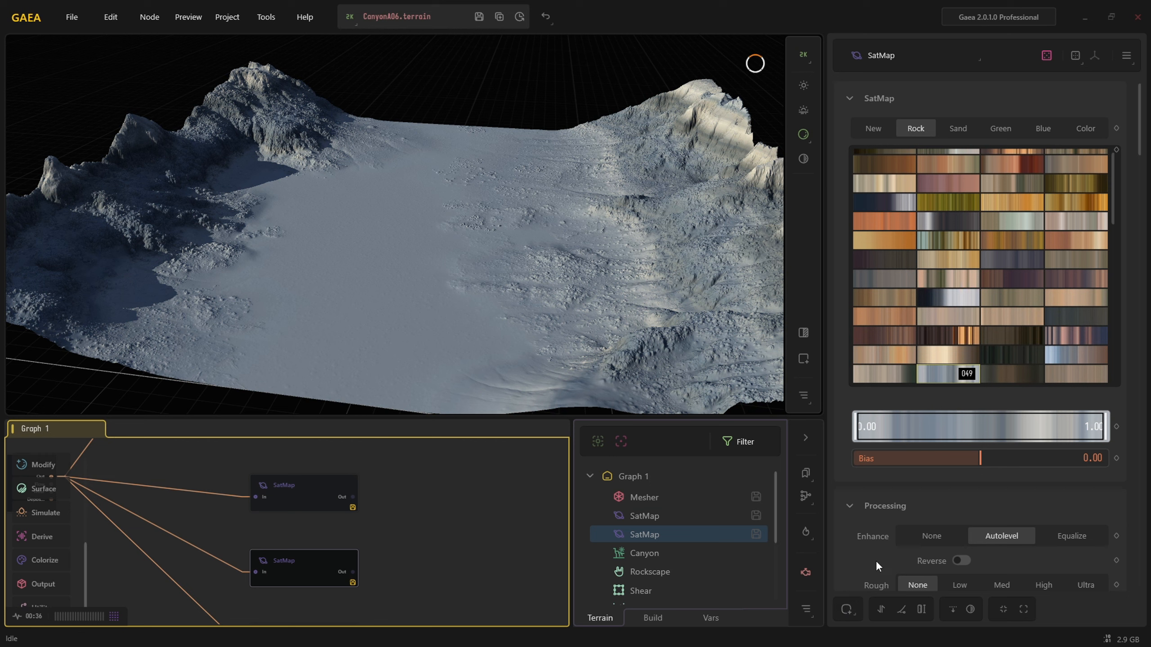
Add a Clamp modifier to the Rock SatMap and display the Sand SatMap again.
left_click(845, 609)
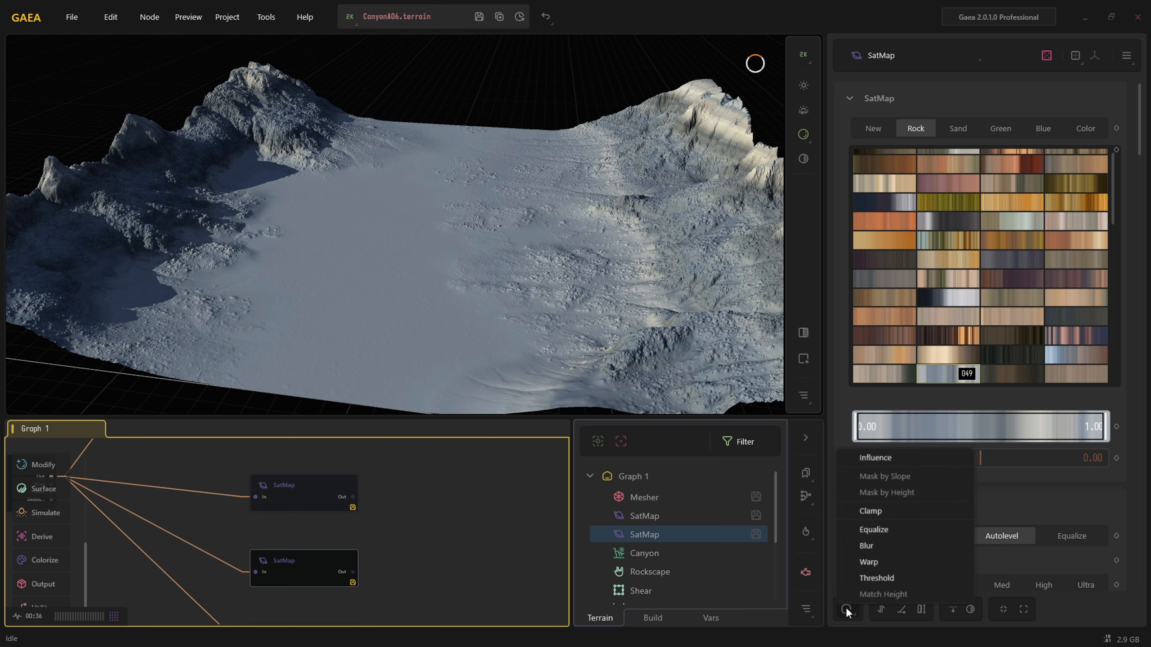
left_click(872, 510)
left_click(277, 500)
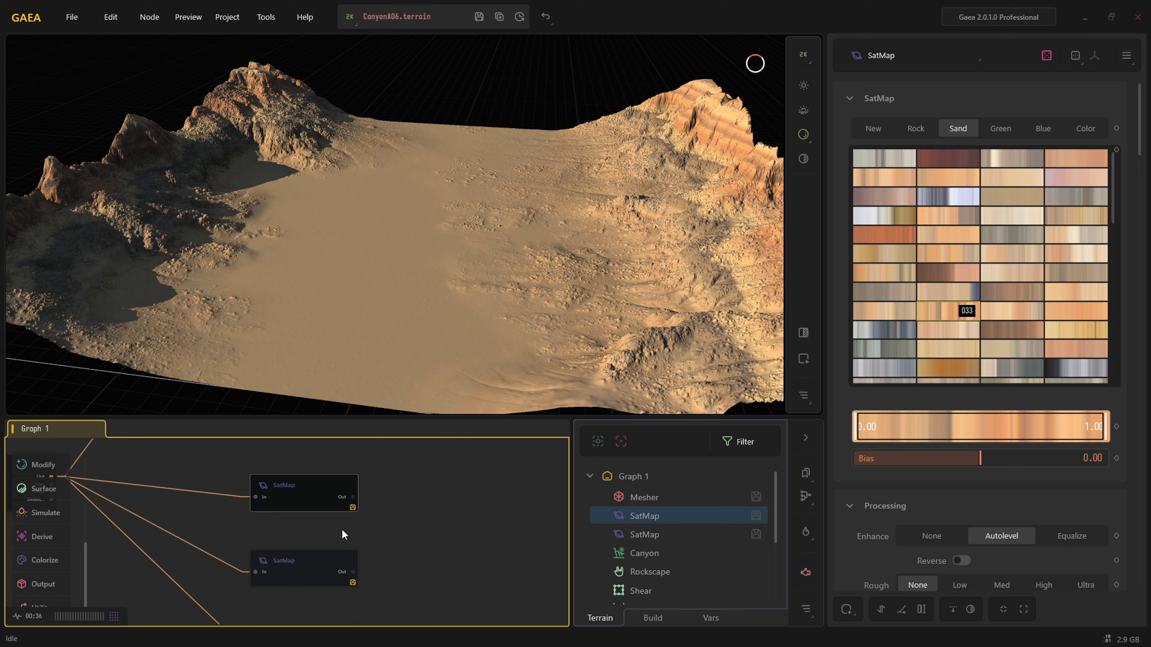
Add a Combine node, connect the Sand SatMap to its first input and the Rock SatMap to its second, and display the result.
right_click(414, 526)
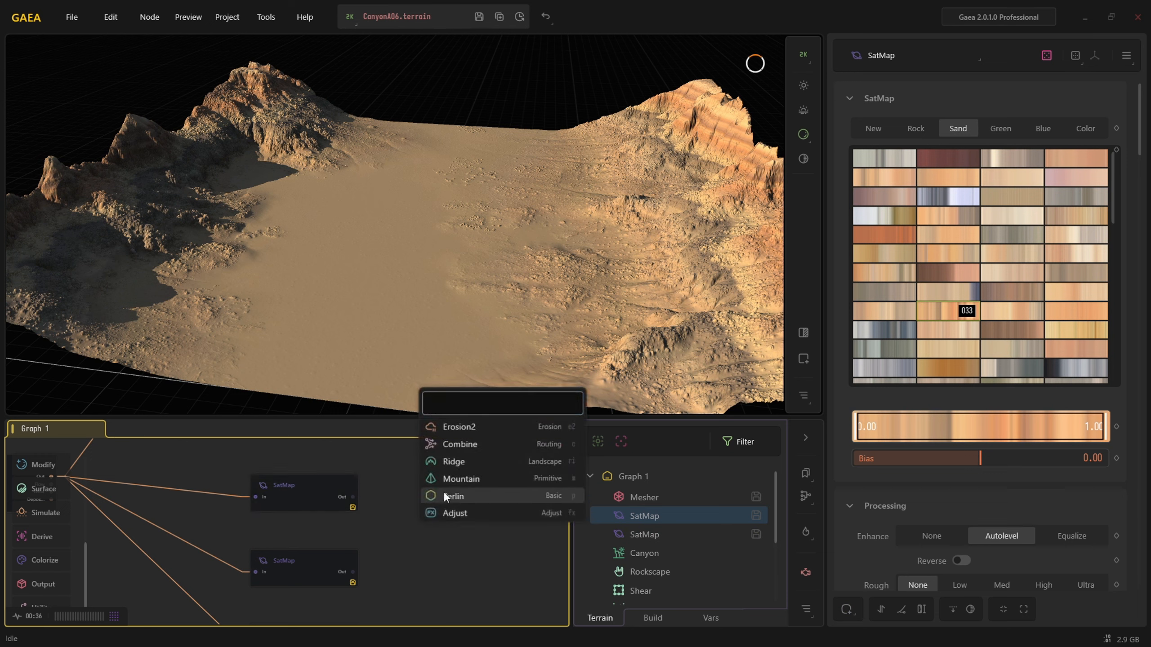
left_click(465, 449)
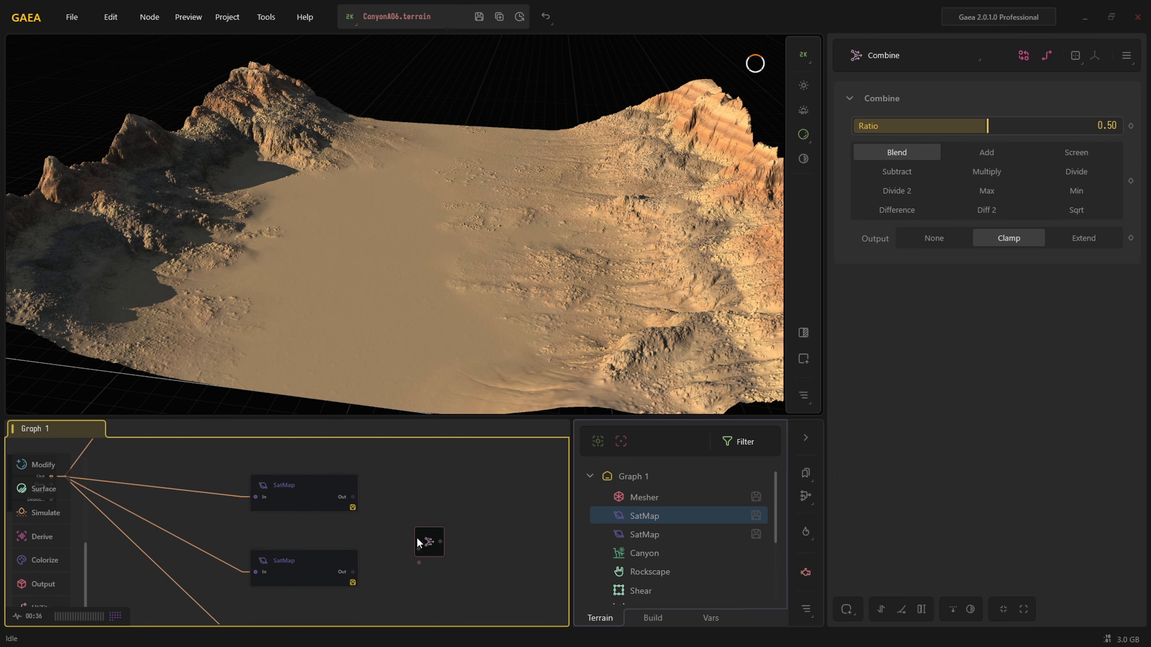
scroll(404, 552, "up", 3)
left_click_drag(322, 474, 425, 544)
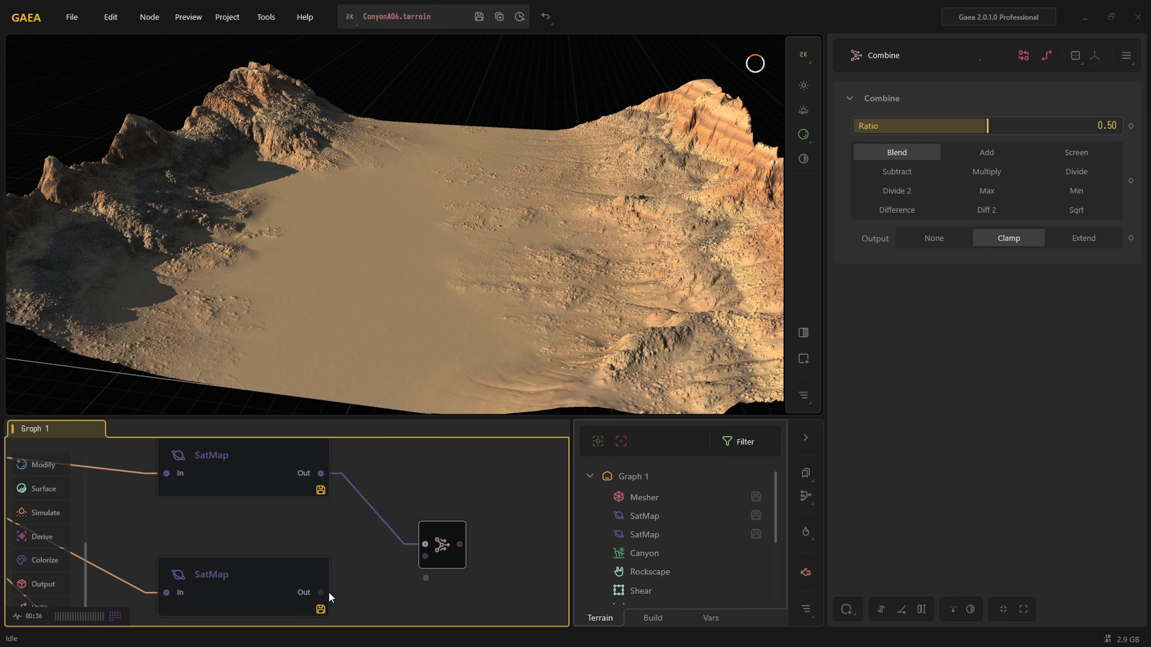
left_click_drag(322, 592, 424, 559)
left_click(281, 590)
left_click(454, 550)
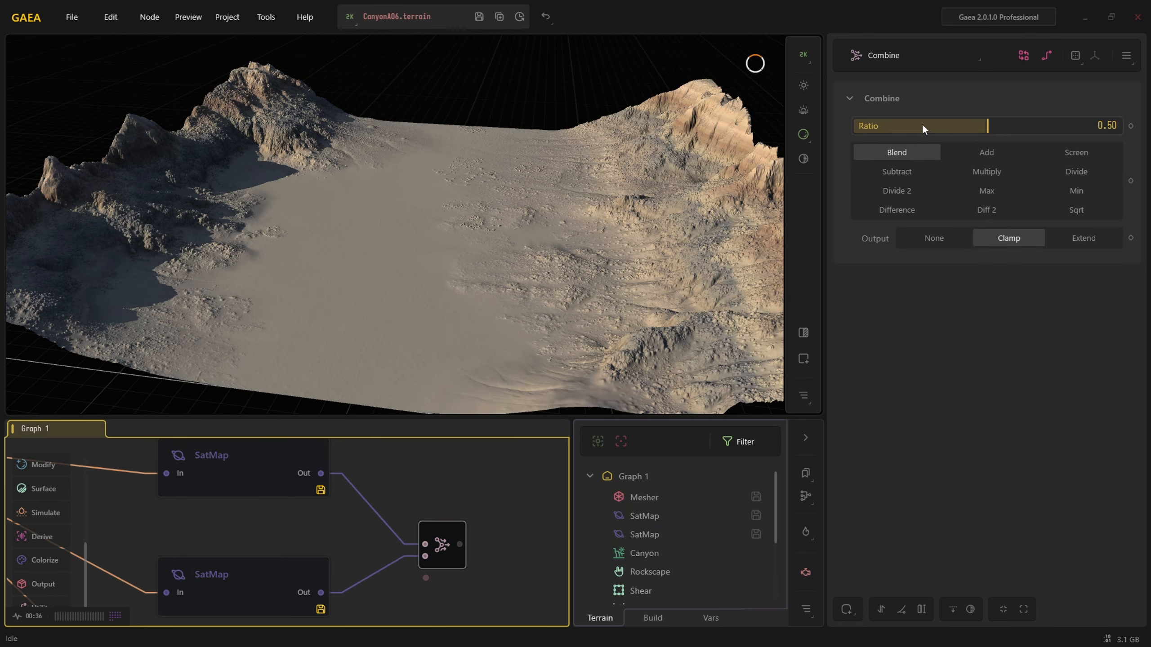
Test the Subtract, Multiply, Add and Divide 2 modes on Combine, and set it to Blend with a Ratio of 0.27.
left_click_drag(921, 124, 892, 128)
left_click(991, 130)
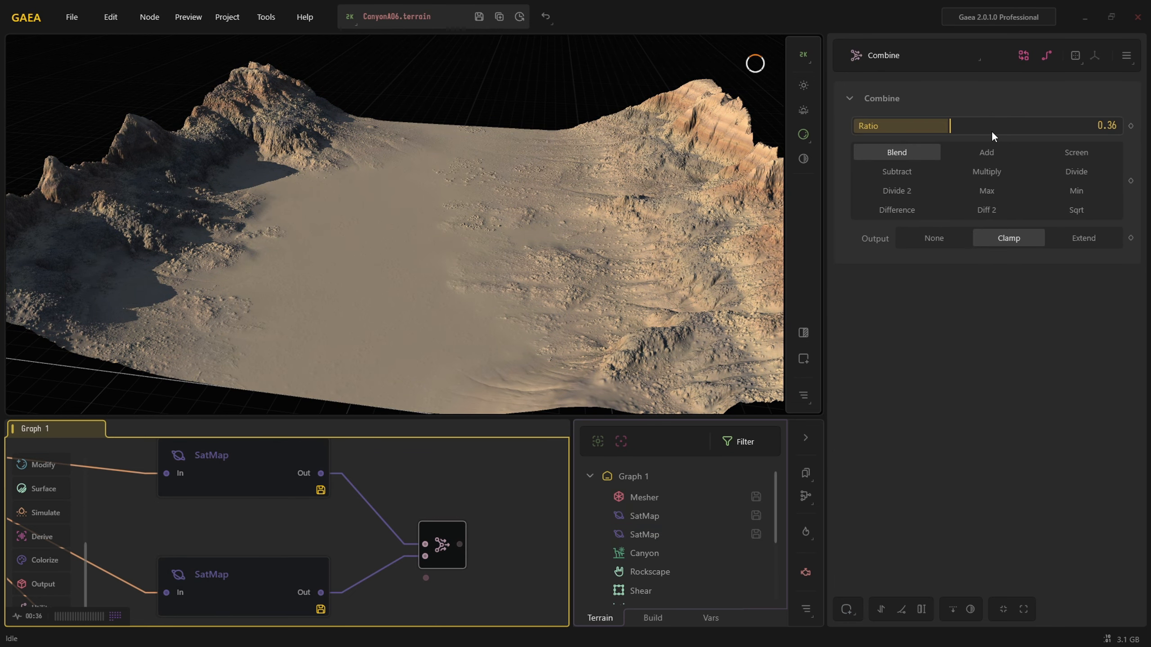
left_click(911, 175)
left_click(978, 169)
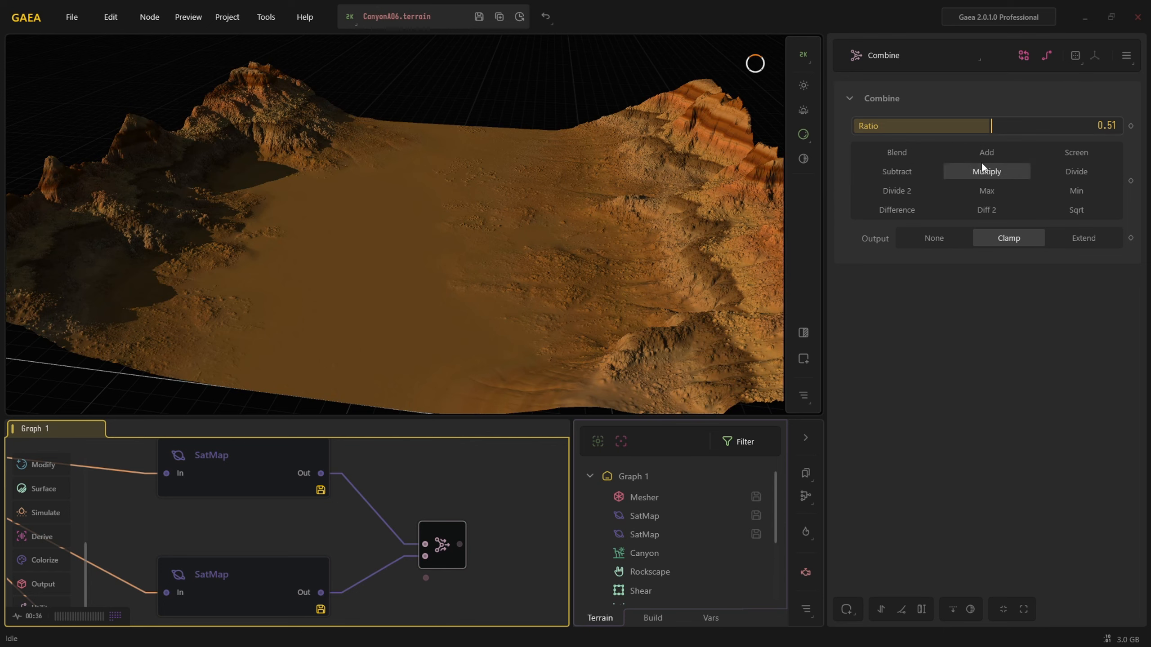
left_click(994, 153)
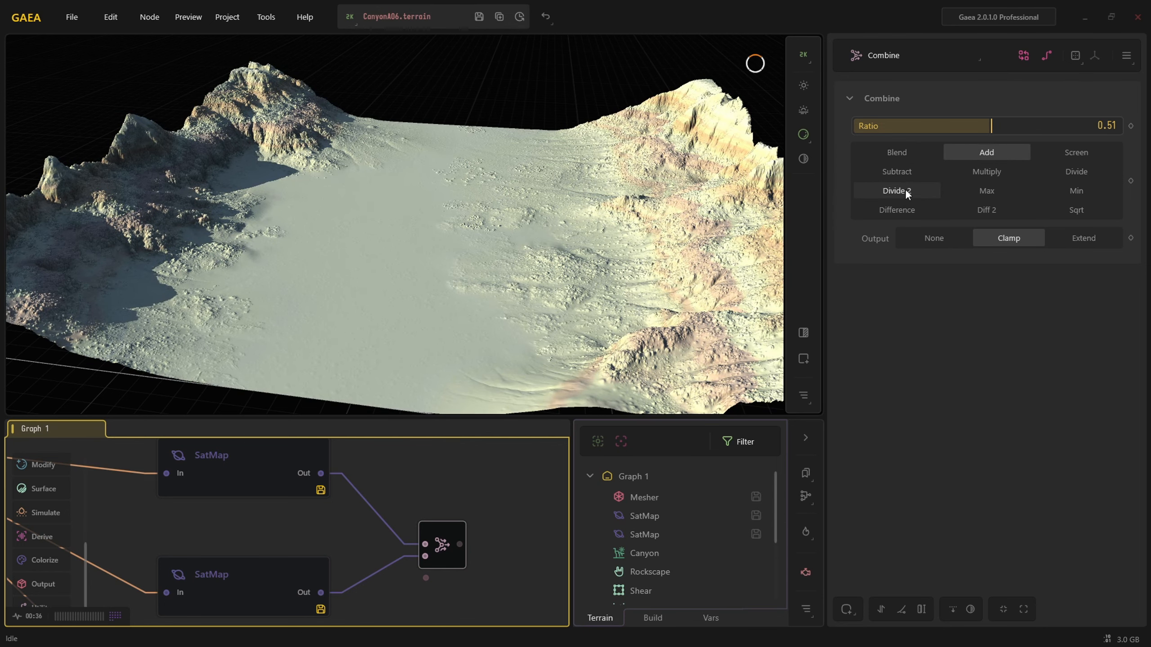
left_click(905, 190)
left_click(903, 153)
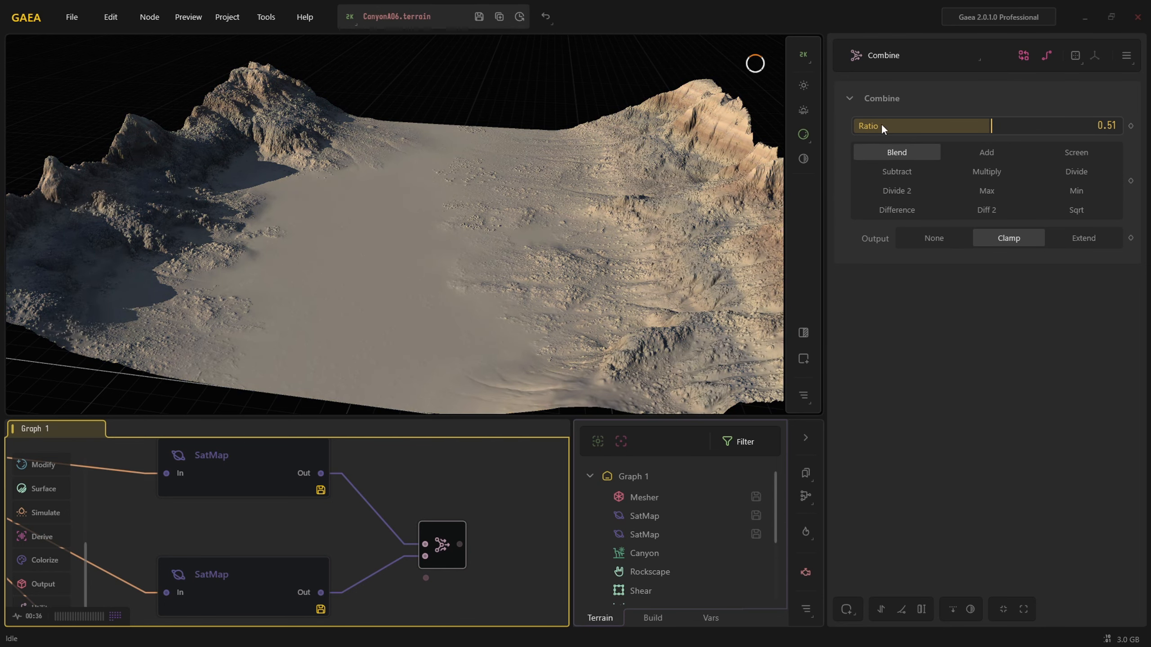
left_click_drag(882, 123, 926, 124)
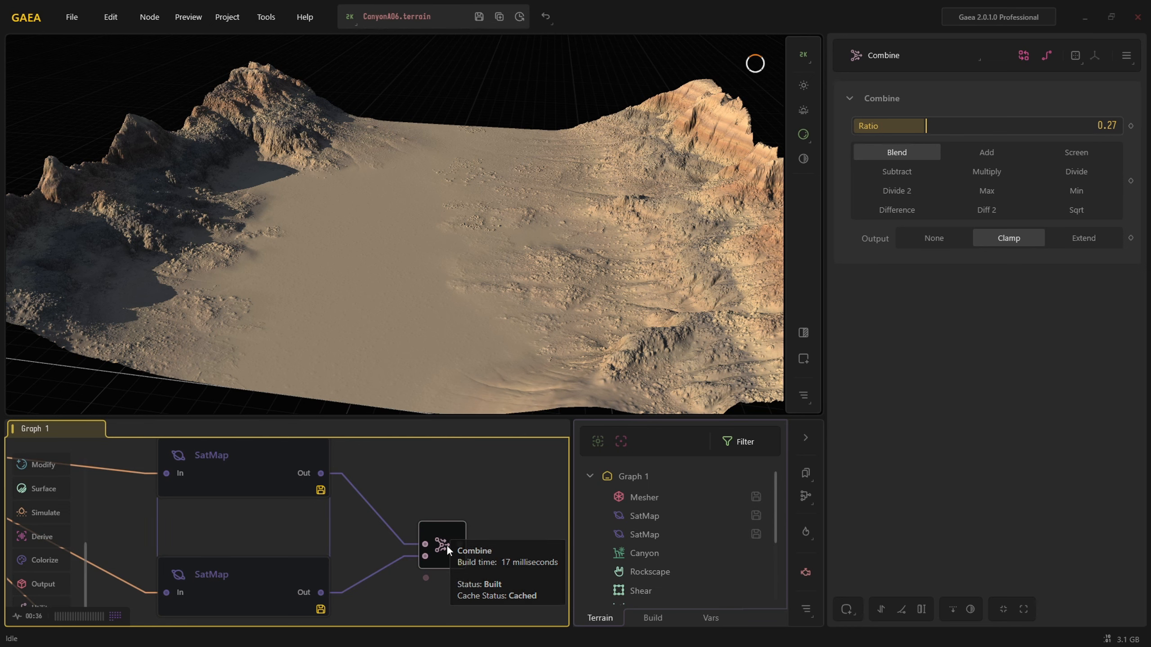
Mark the Combine node for export and collapse both SatMap nodes to their compact form.
scroll(450, 549, "down", 2)
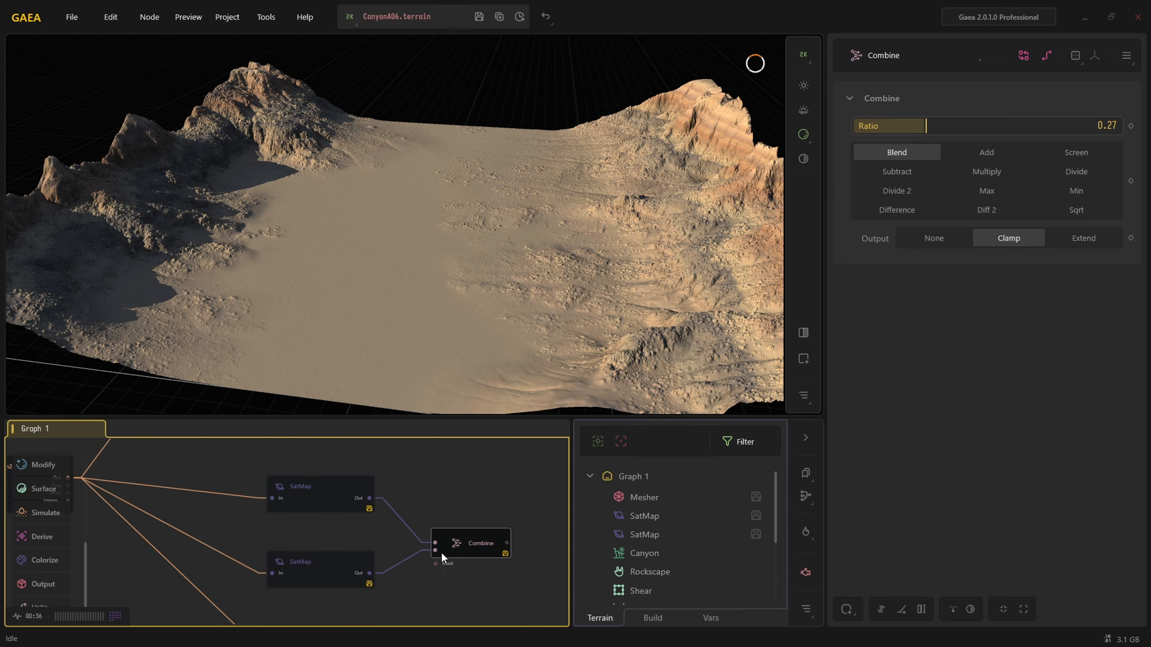
left_click(345, 497)
left_click(331, 562)
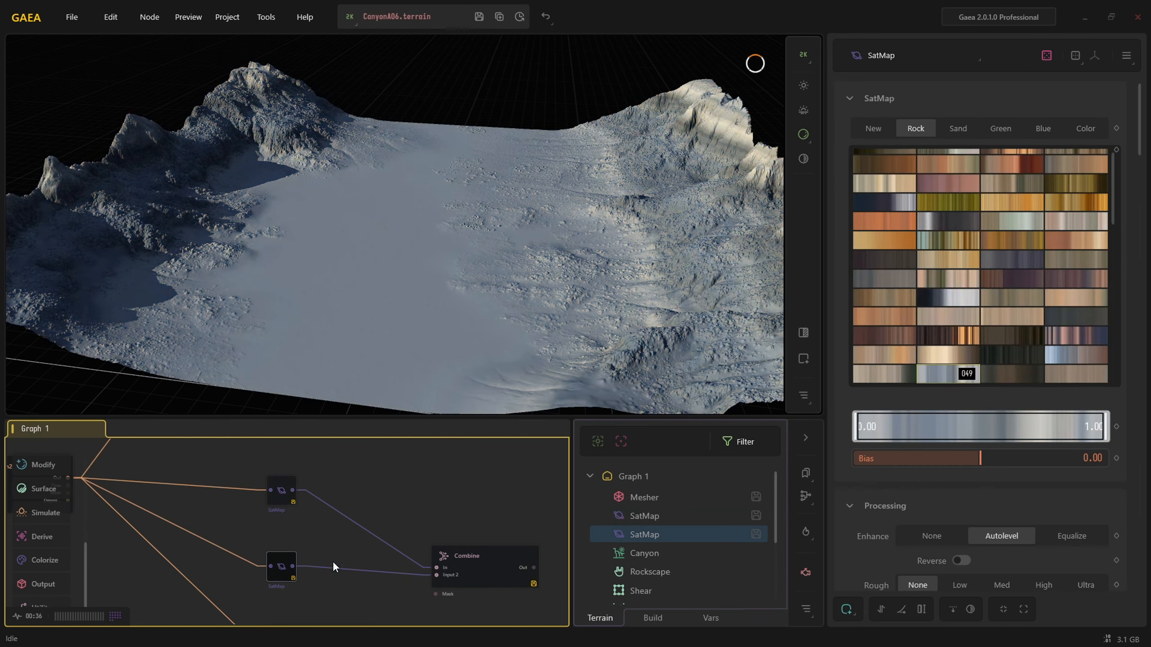
Collapse the Canyon and Rockscape nodes to their compact form and place Rockscape directly after Canyon.
left_click(421, 550)
scroll(335, 560, "down", 3)
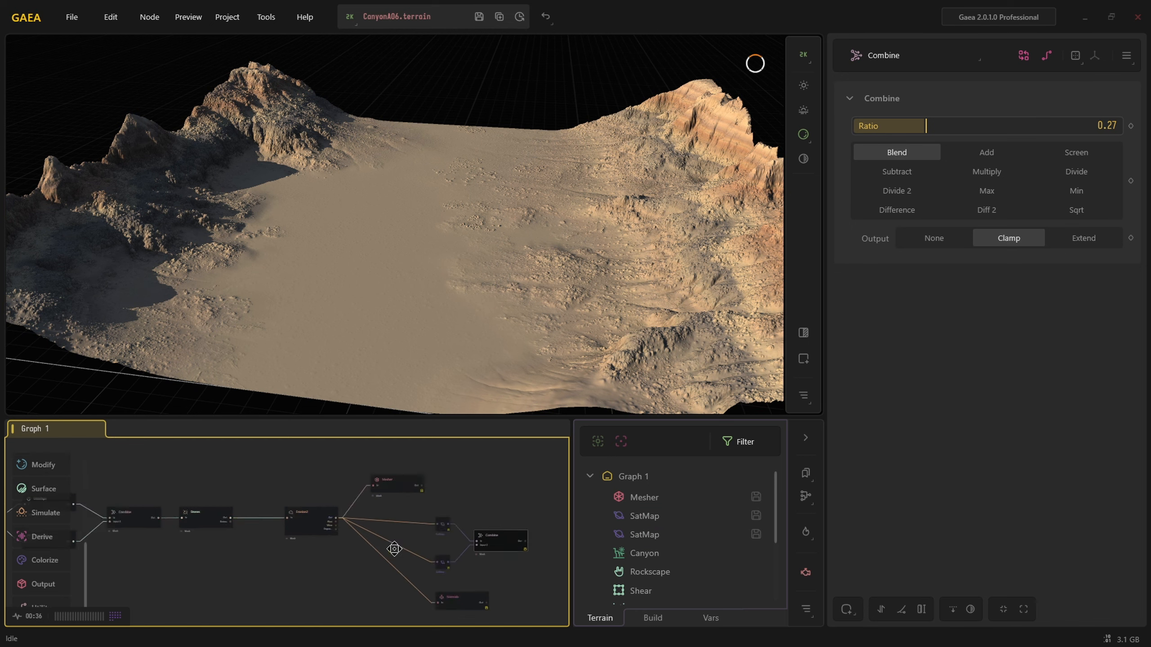
middle_click_drag(439, 532, 595, 581)
left_click(216, 507)
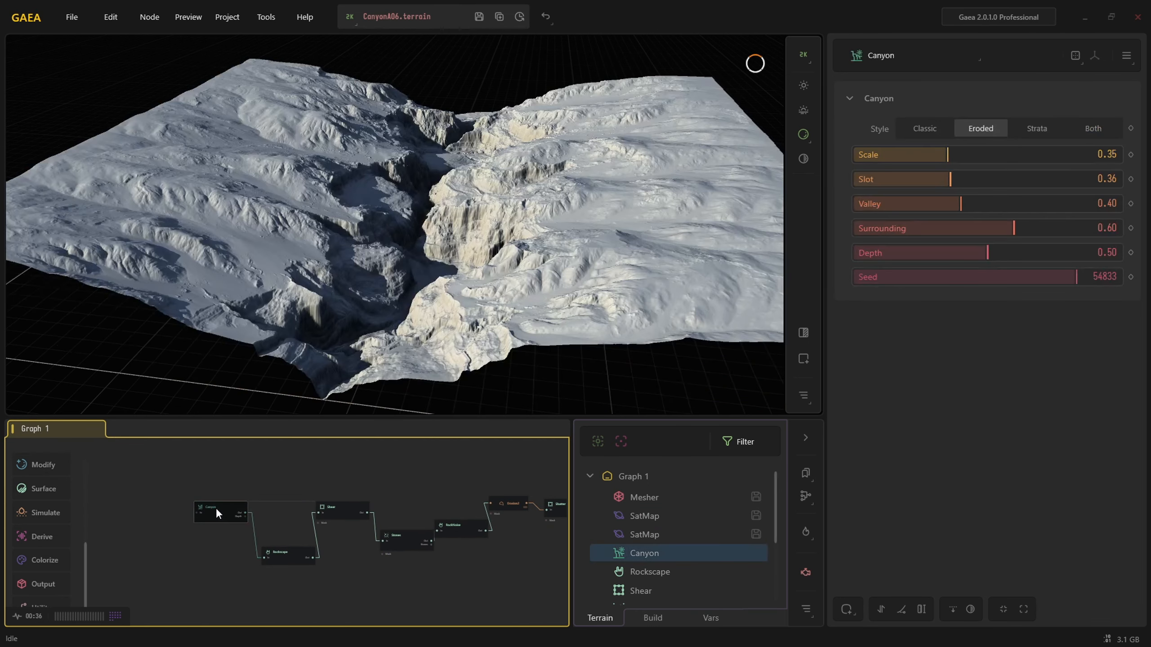
left_click(290, 552)
scroll(317, 555, "up", 3)
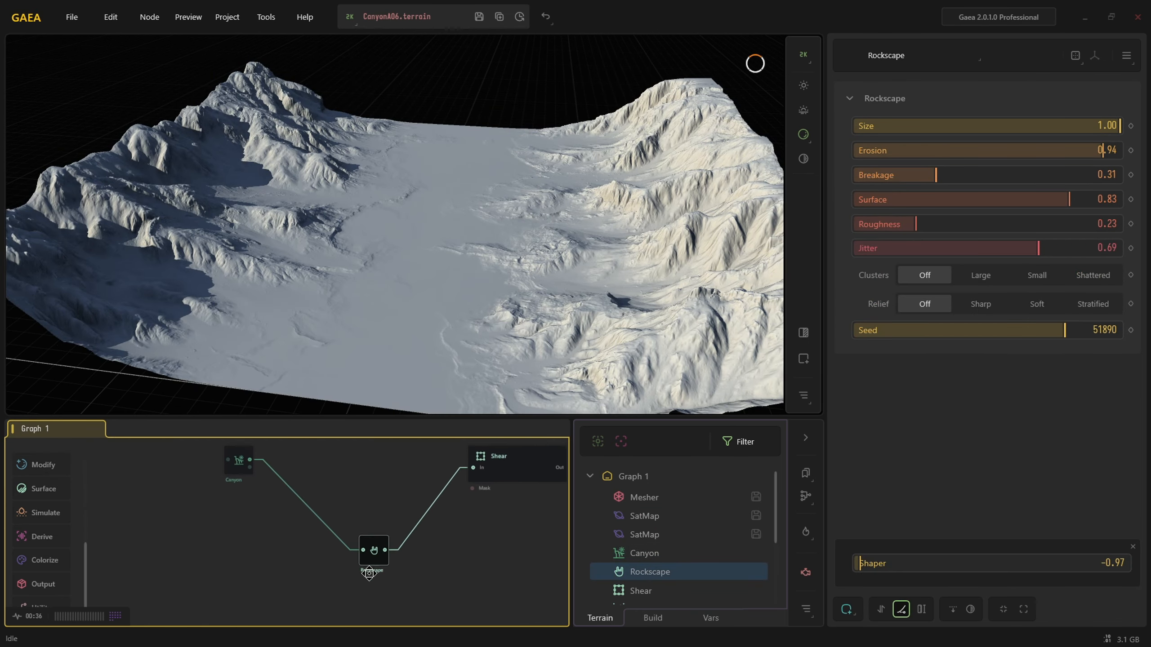
left_click_drag(404, 549, 324, 463)
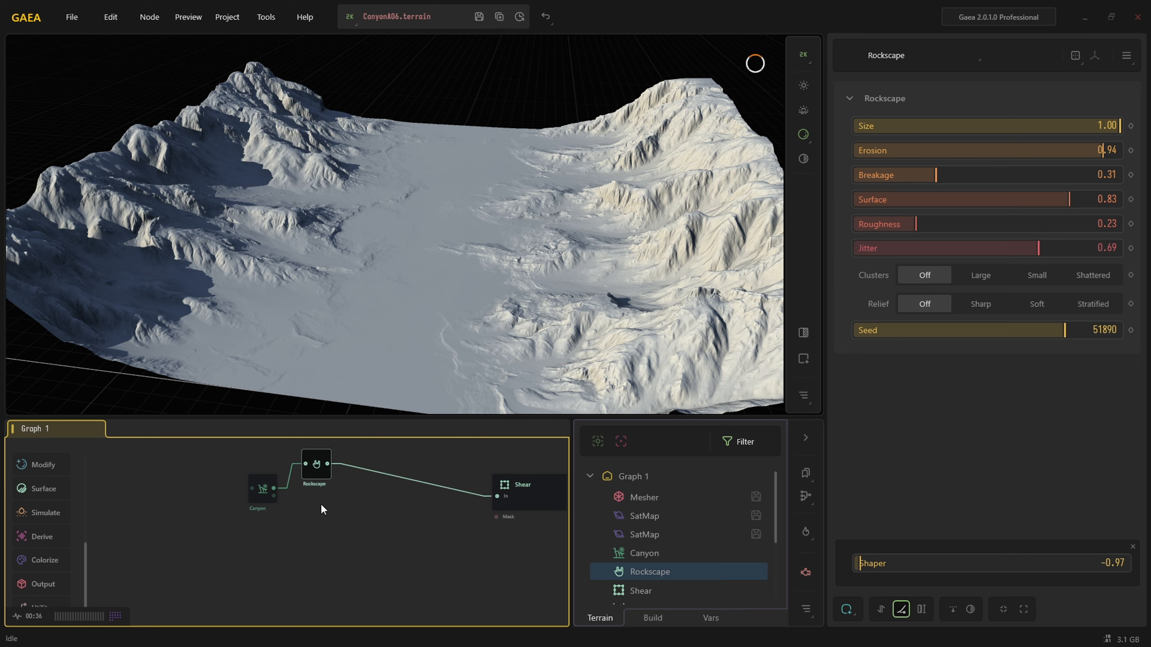
scroll(323, 506, "up", 3)
middle_click_drag(329, 513, 373, 566)
left_click_drag(352, 507, 355, 543)
Collapse the Shear and Stones nodes to their compact form and line them up after Rockscape.
middle_click_drag(393, 551, 176, 506)
left_click(452, 511)
left_click_drag(435, 492, 214, 499)
scroll(363, 560, "down", 3)
middle_click_drag(365, 563, 343, 538)
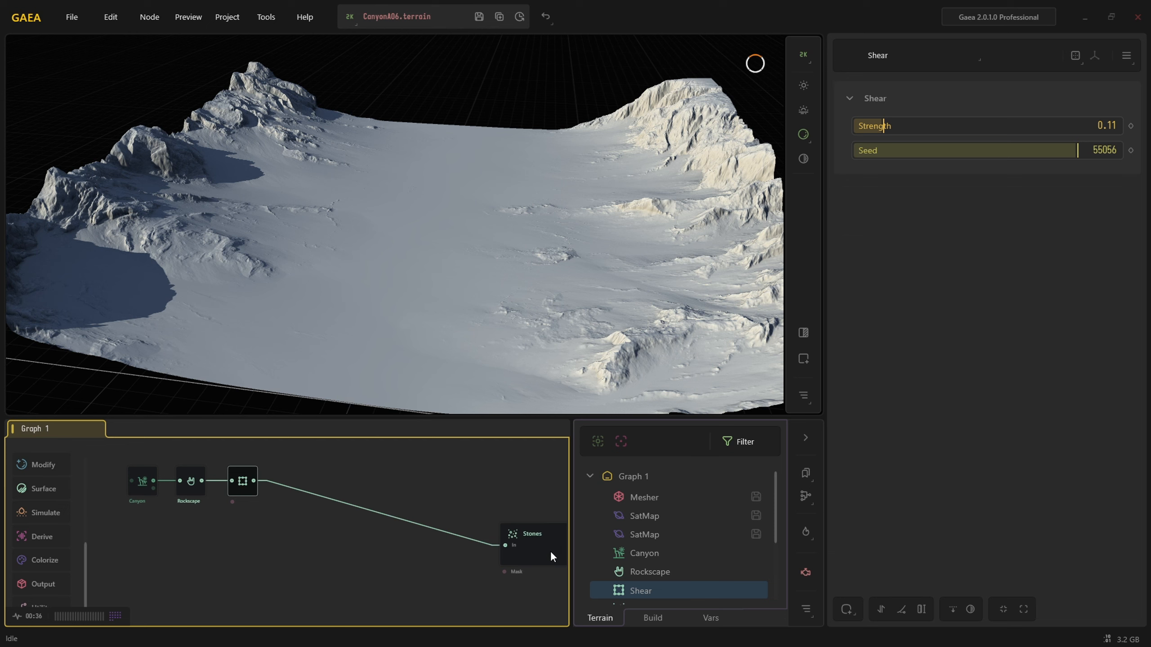
left_click_drag(551, 550, 272, 483)
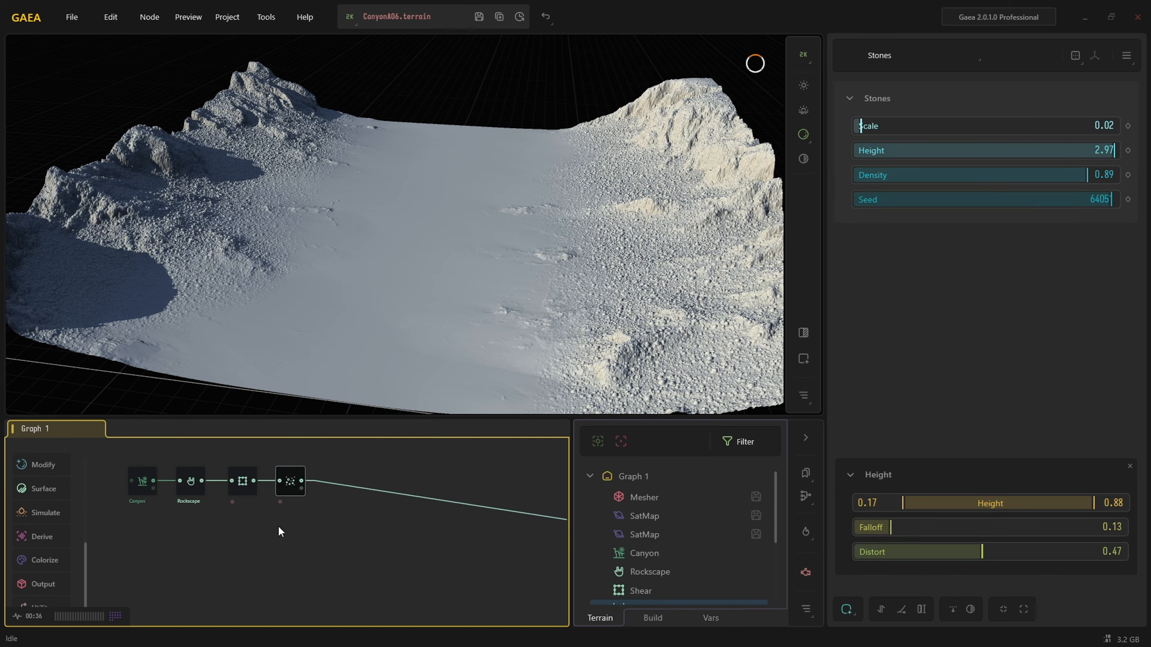
mouse_move(48, 485)
left_click_drag(426, 359, 360, 473)
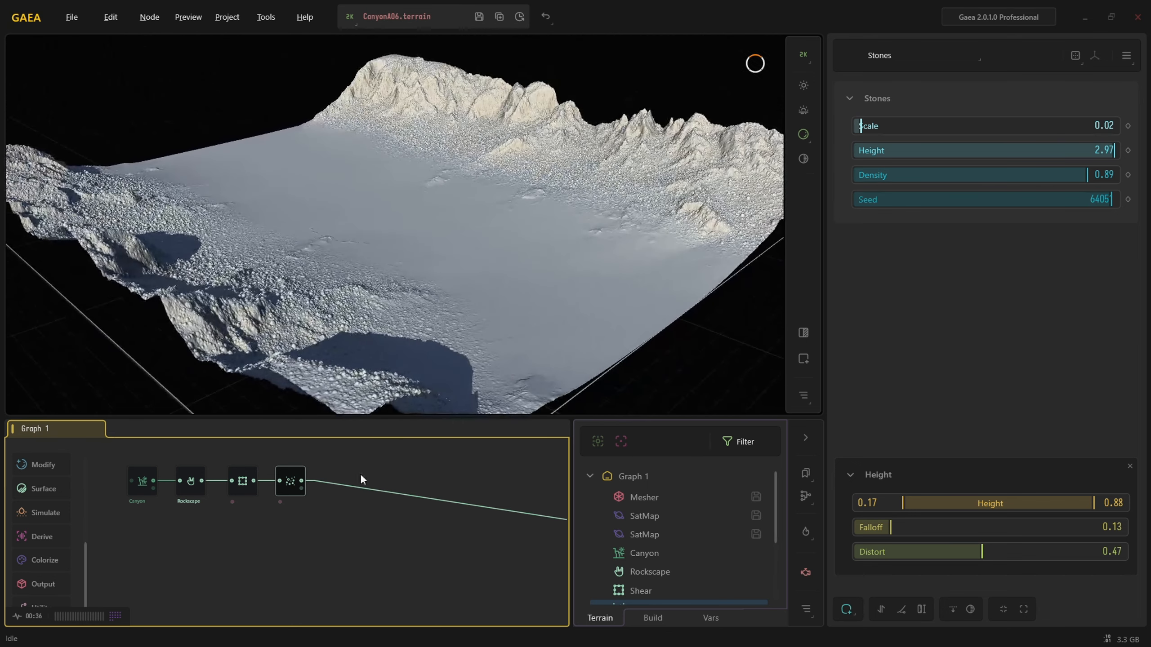
Collapse the RockNoise node to its compact form and align it directly after Stones.
scroll(307, 507, "down", 3)
left_click(455, 517)
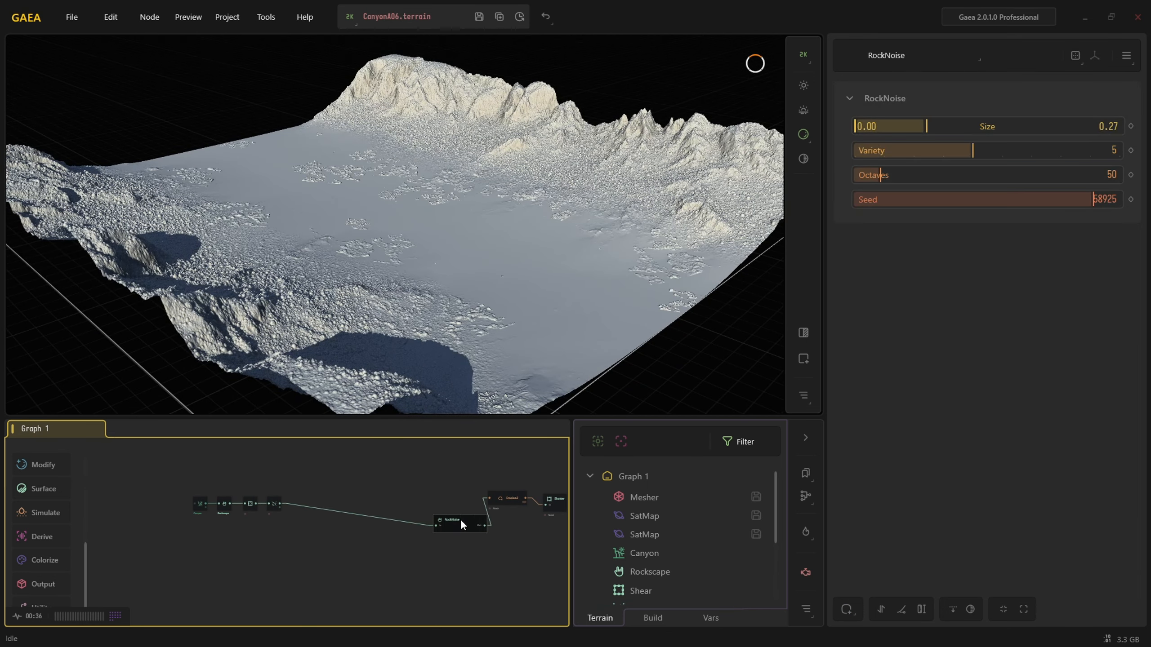
left_click_drag(460, 519, 305, 509)
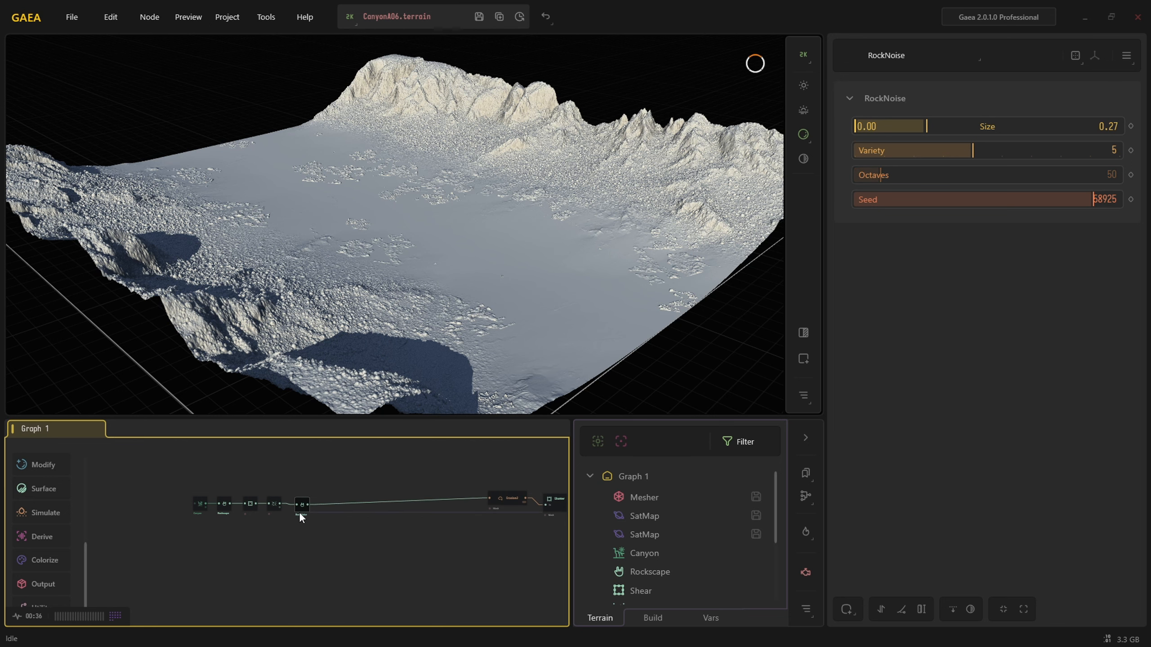
scroll(301, 508, "up", 3)
middle_click_drag(303, 547, 481, 569)
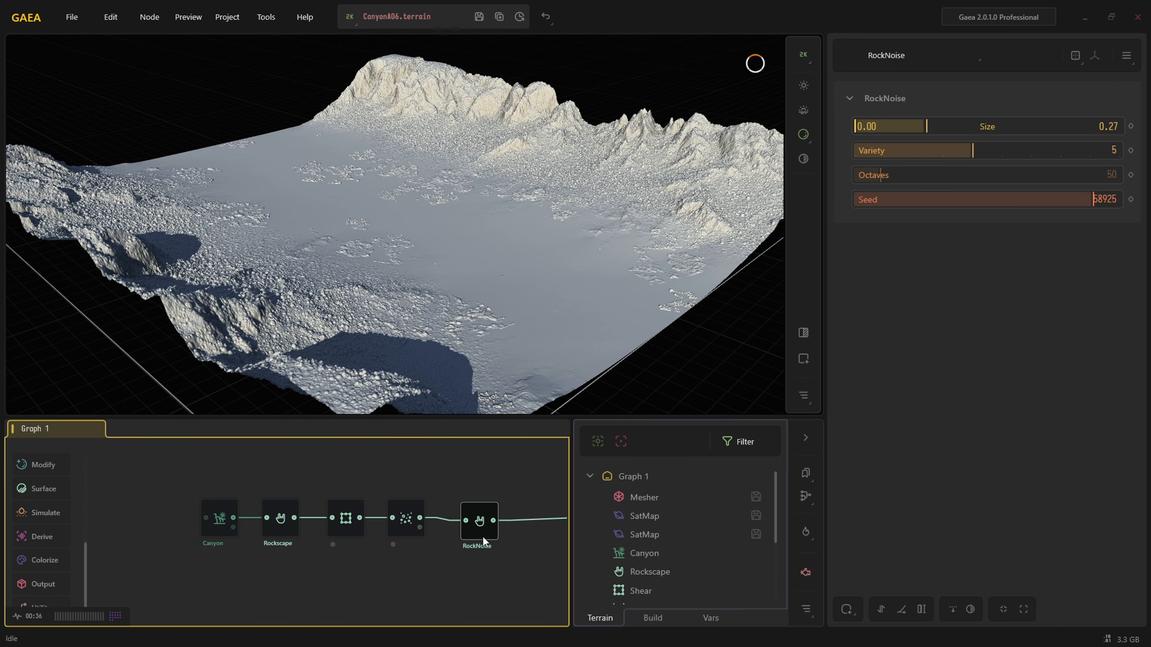
left_click_drag(482, 526, 474, 522)
Select the five compact nodes from Canyon to RockNoise and move them together close to the erosion node.
left_click_drag(142, 486, 567, 591)
scroll(462, 562, "down", 5)
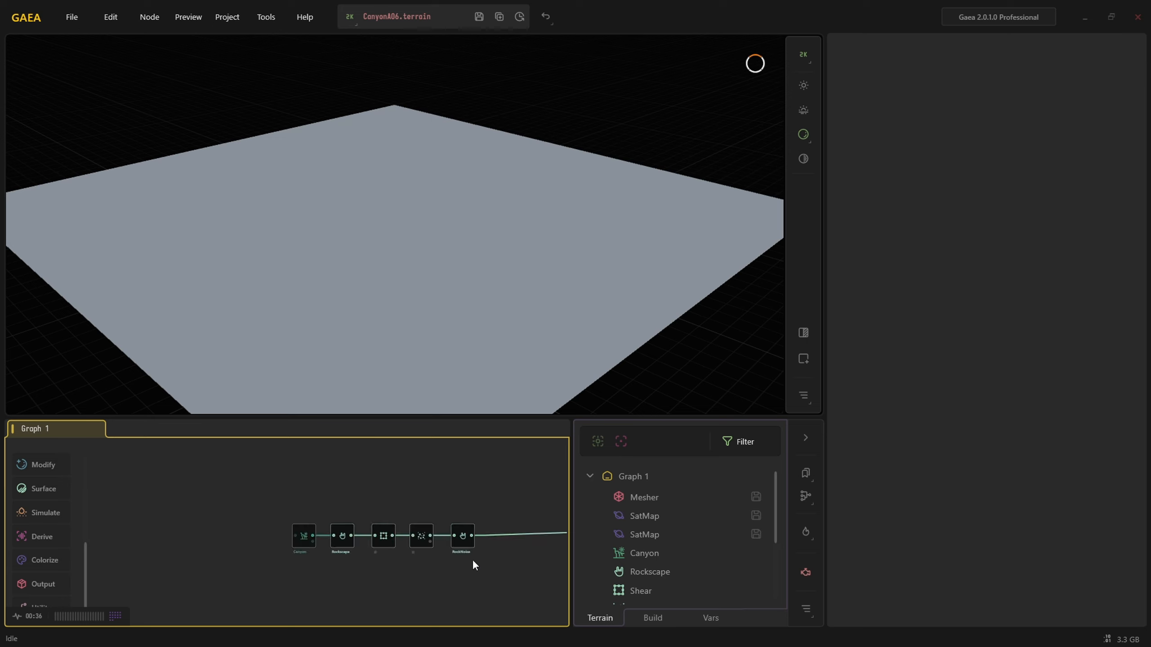
left_click_drag(274, 510, 437, 503)
right_click(437, 504)
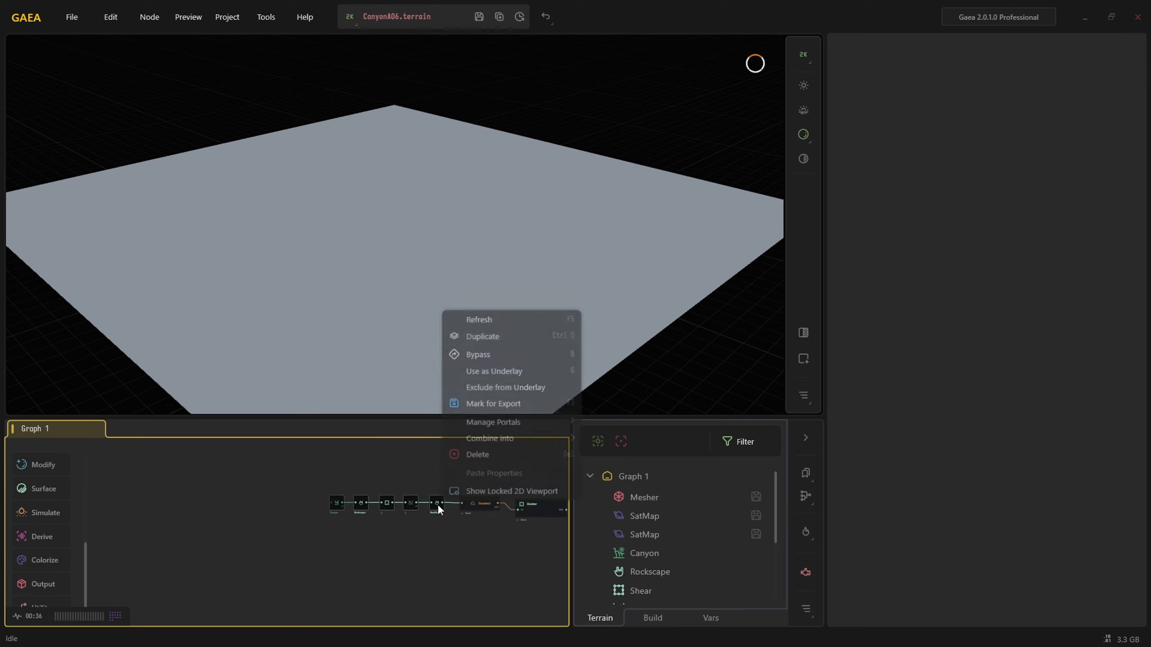
left_click(433, 542)
middle_click_drag(439, 547, 174, 561)
scroll(407, 558, "up", 4)
scroll(422, 563, "up", 2)
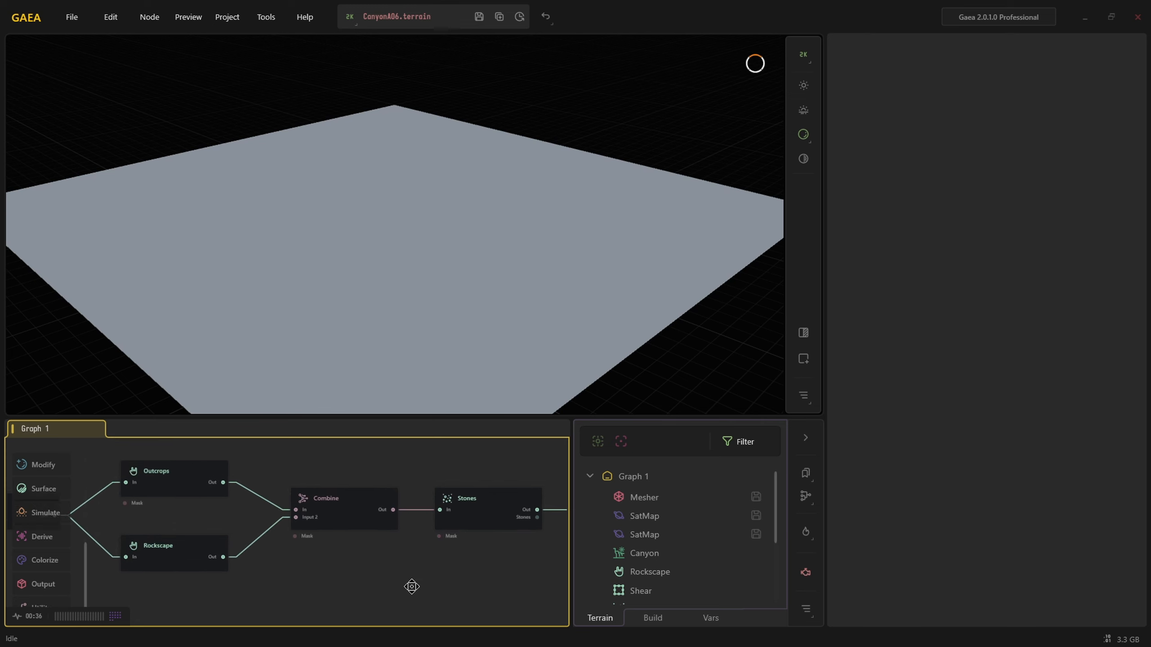
Switch to the RockA01 file in Blender and show the Mesher terrain with rendered viewport shading.
key("alt+Tab")
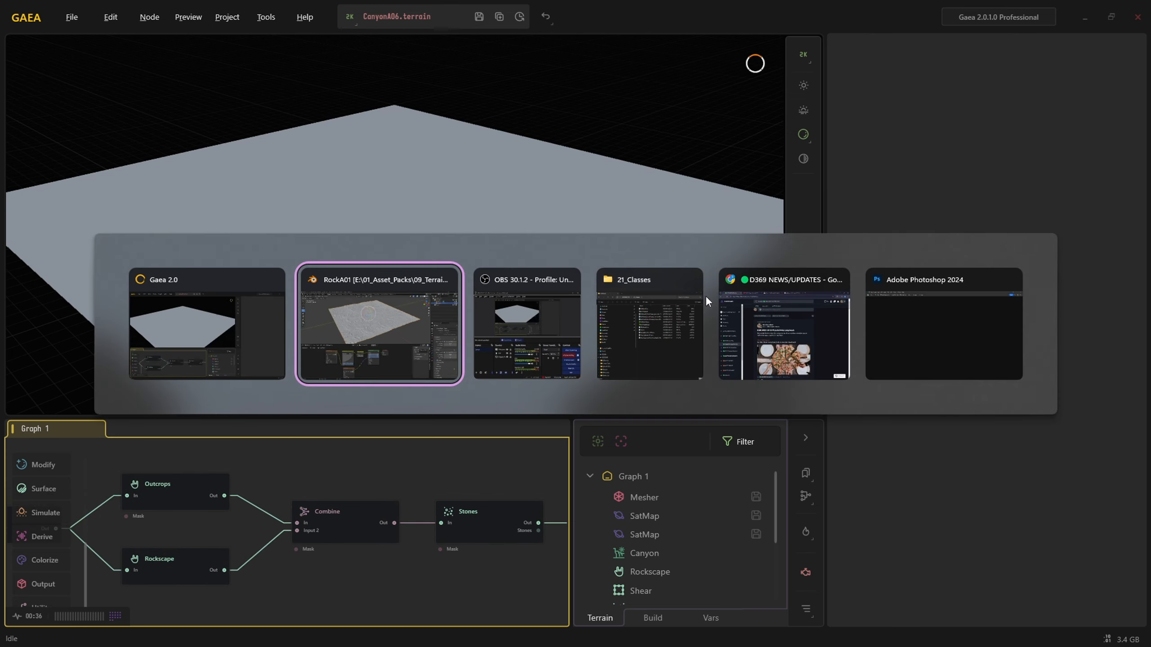
left_click(417, 318)
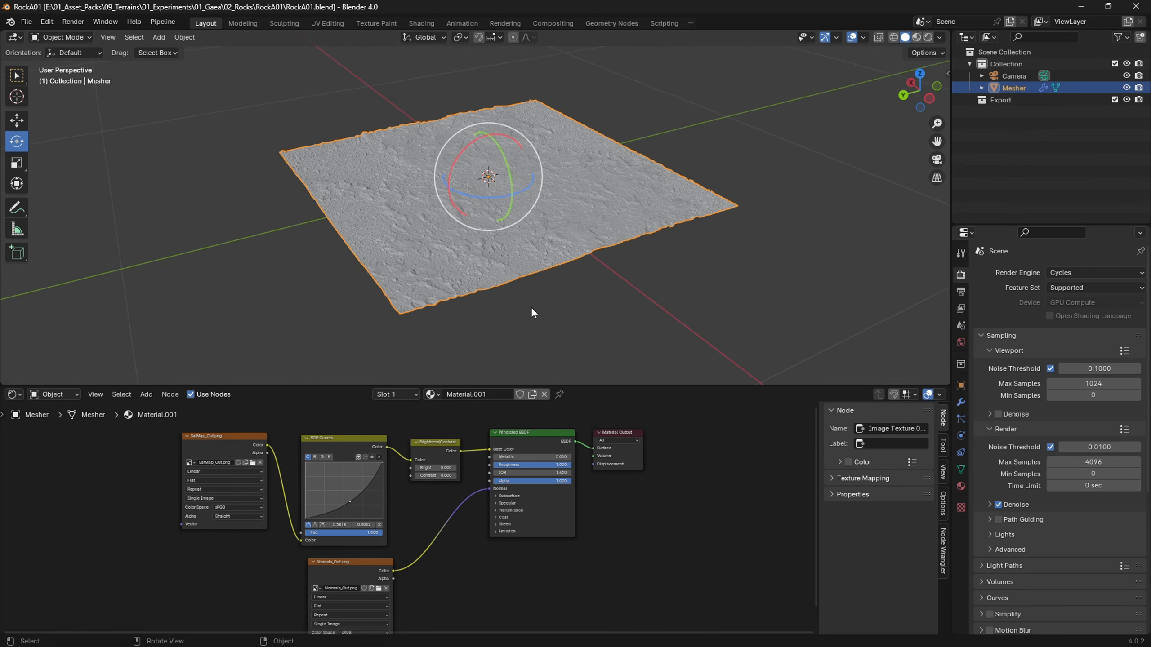
scroll(551, 275, "up", 2)
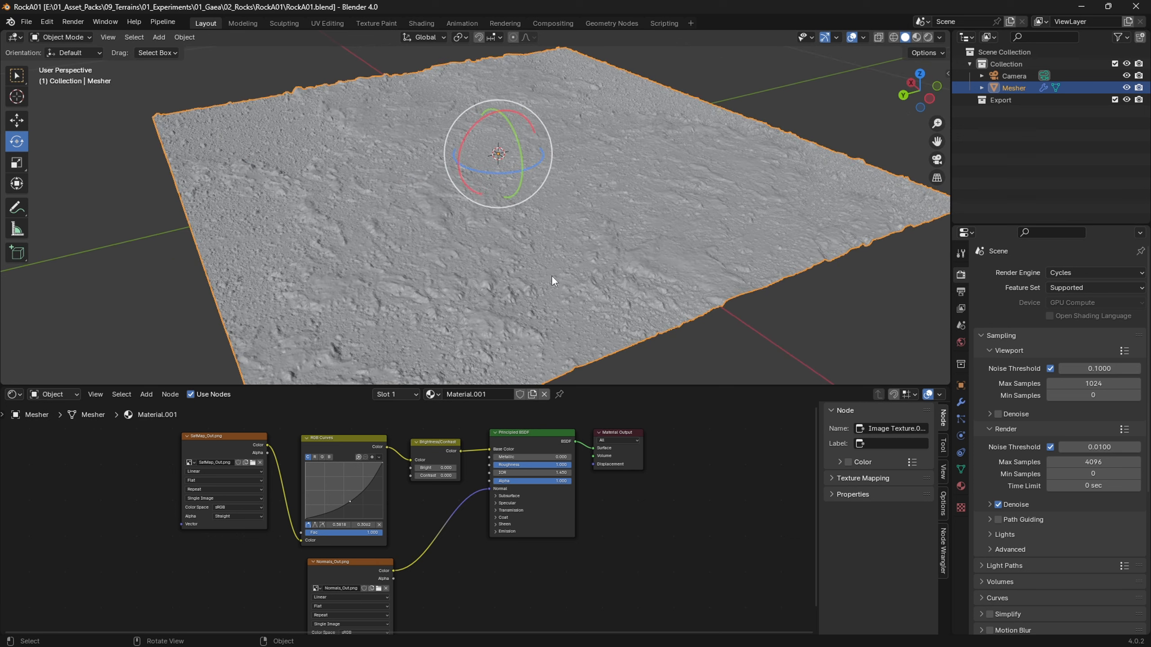
left_click(936, 37)
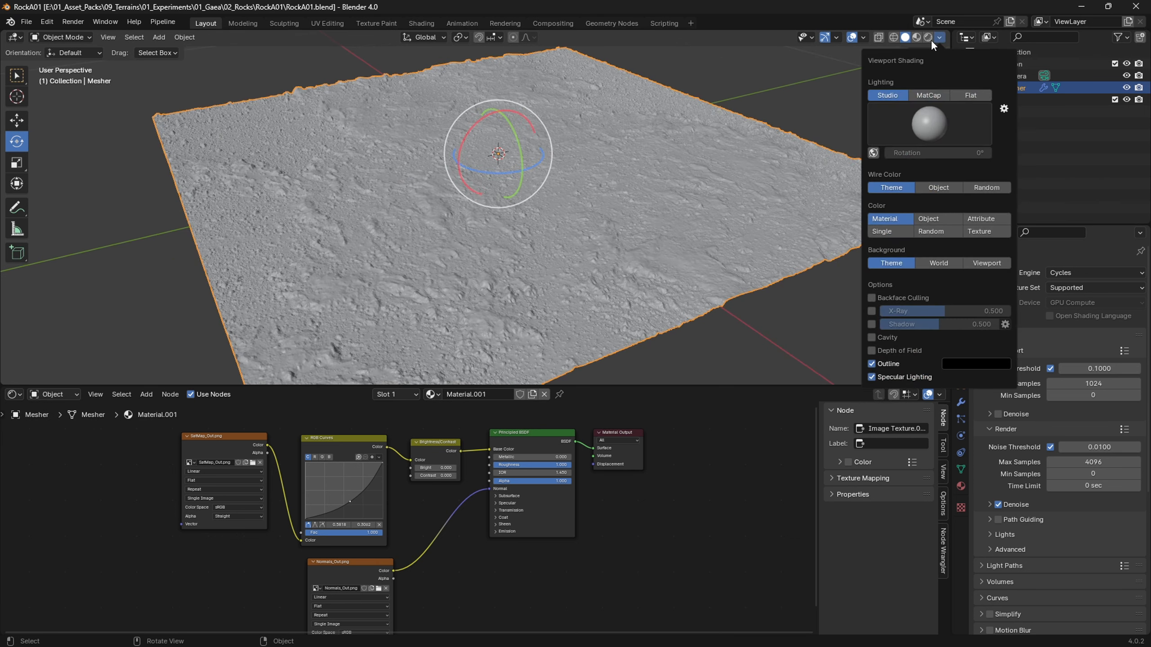
left_click(927, 37)
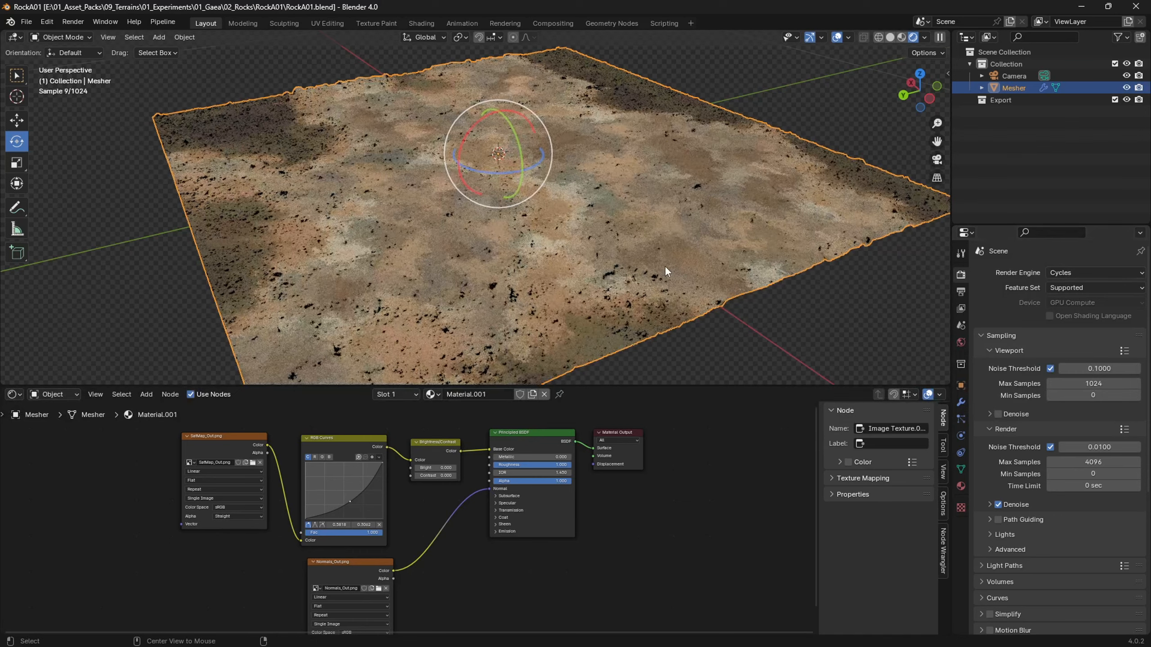
scroll(575, 284, "down", 2)
scroll(524, 362, "up", 2)
middle_click_drag(582, 300, 575, 322)
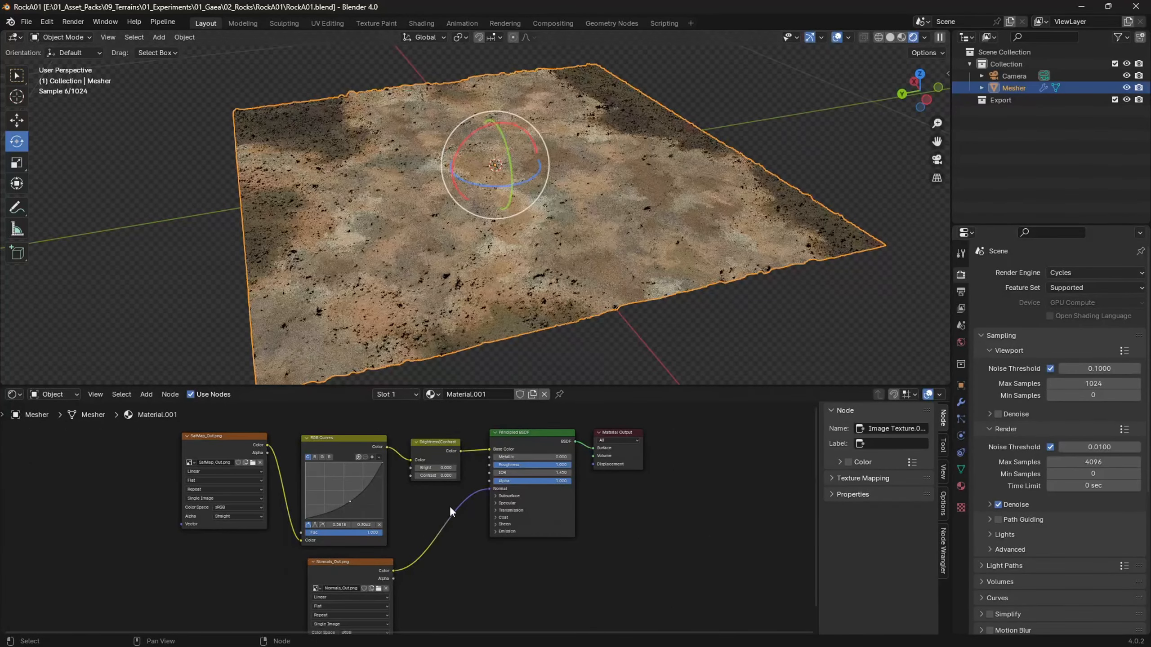
Reposition the Principled BSDF node slightly and move the SatMap_Out.png texture node farther from the RGB Curves node.
scroll(484, 508, "up", 2)
scroll(484, 509, "up", 2)
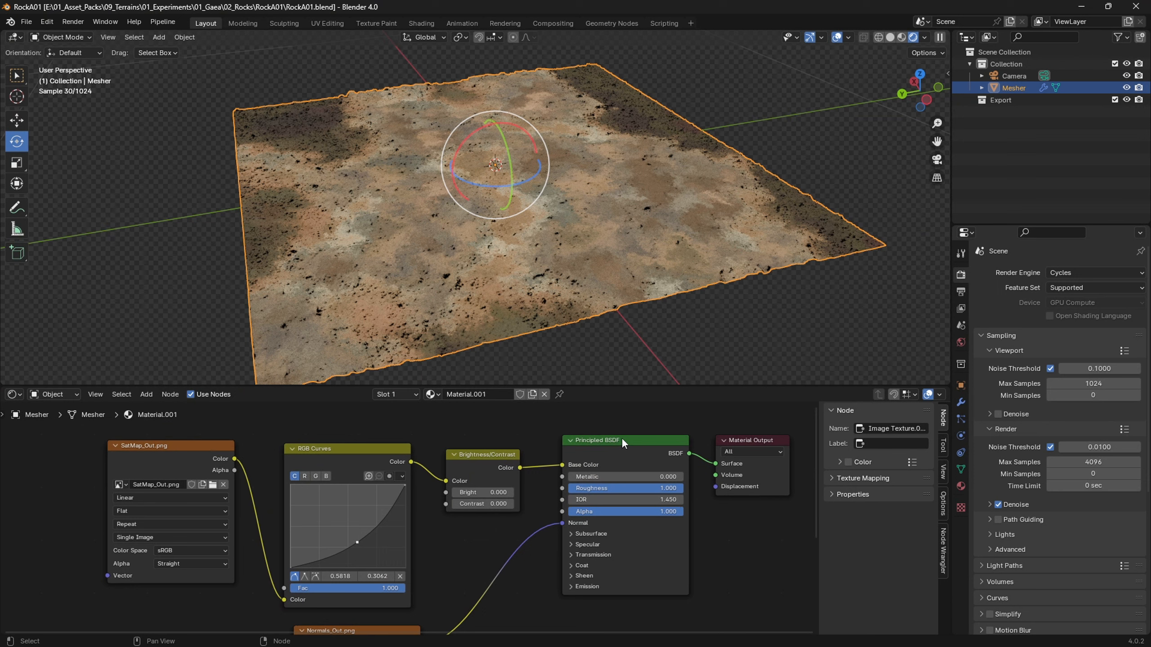
left_click_drag(622, 439, 613, 426)
middle_click_drag(462, 541, 531, 466)
left_click(438, 561)
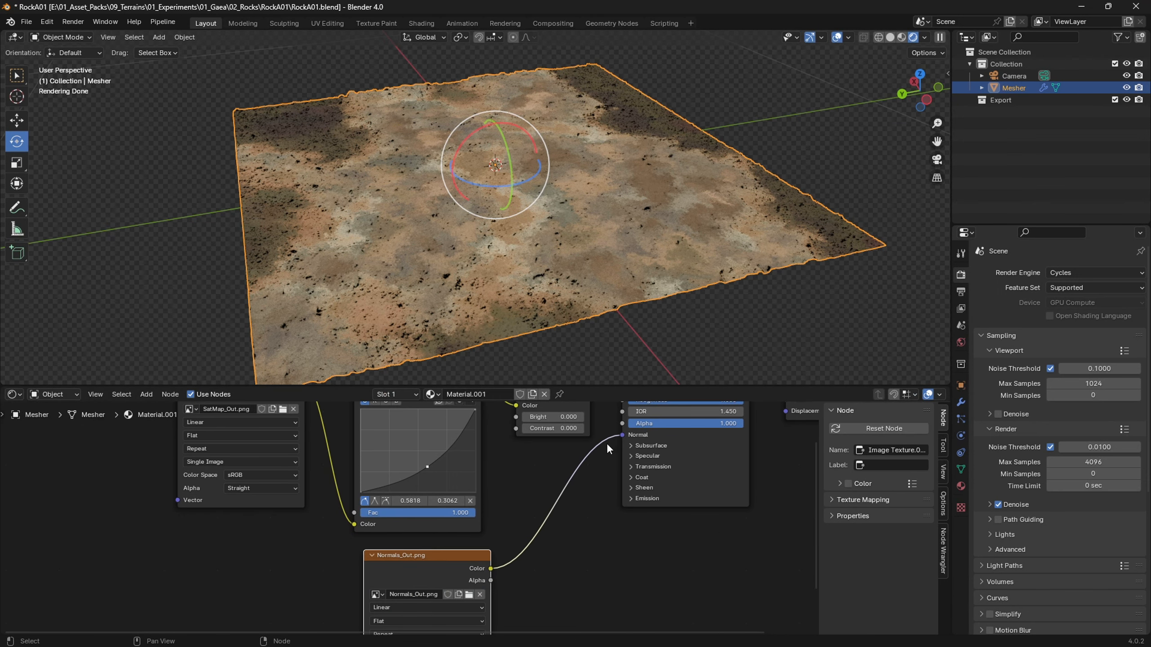
middle_click_drag(316, 474, 406, 545)
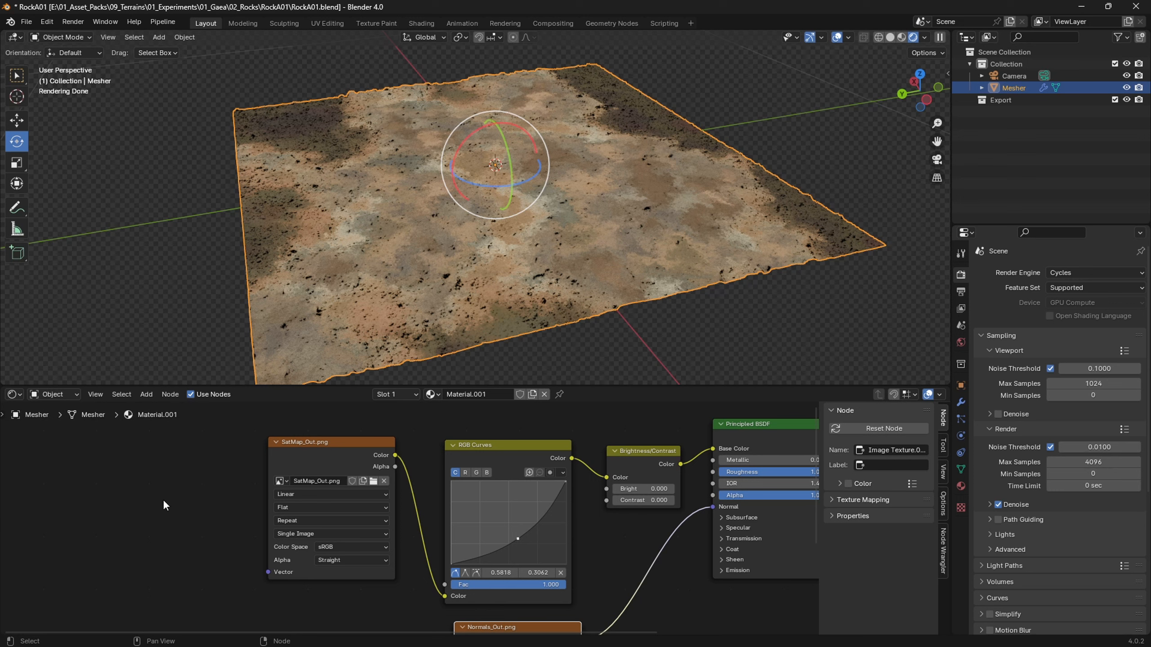
left_click(329, 444)
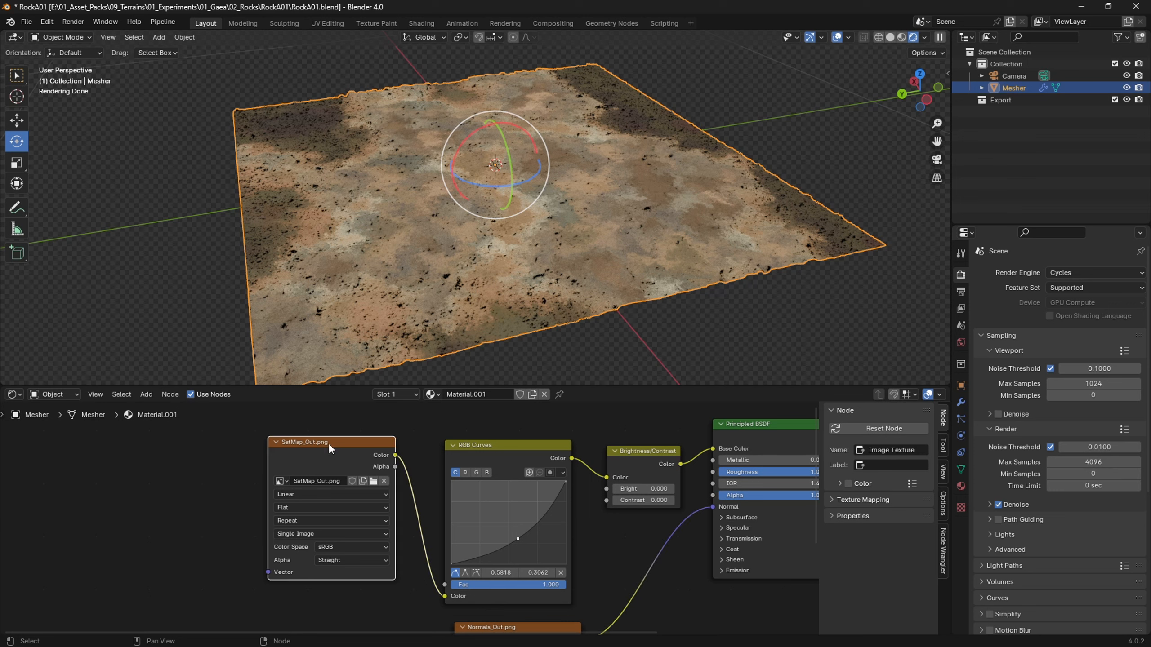
left_click_drag(331, 444, 282, 442)
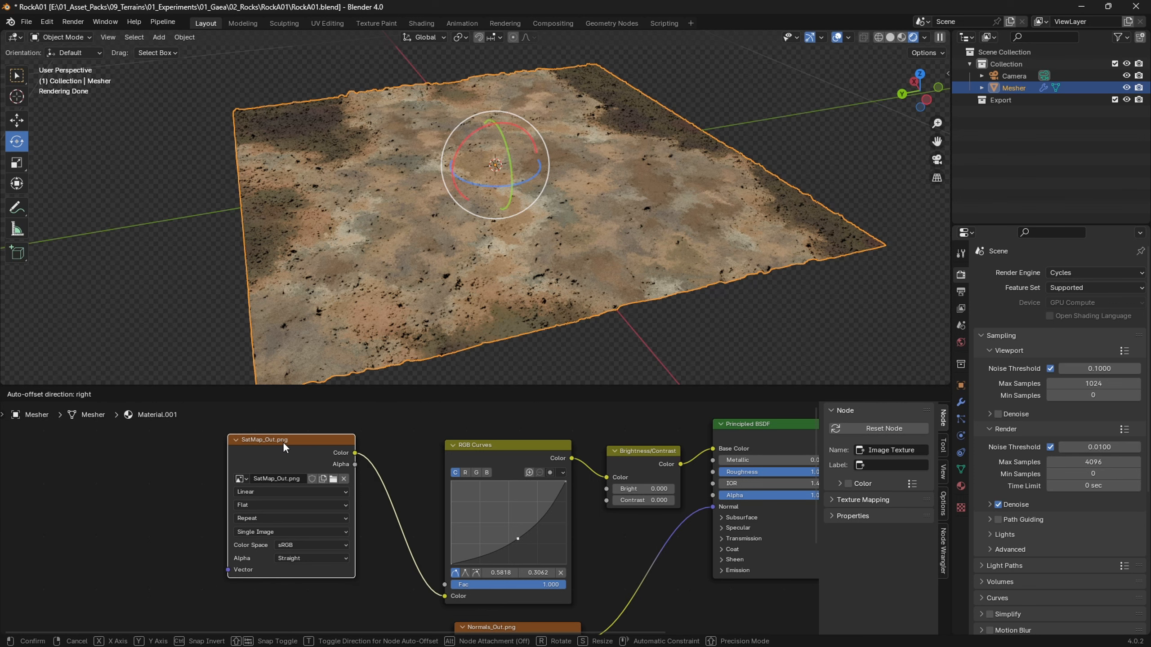
Try a lighter RGB Curves setting on the terrain colour, and darken it with the curve point at 0.6272, 0.3062.
left_click(489, 443)
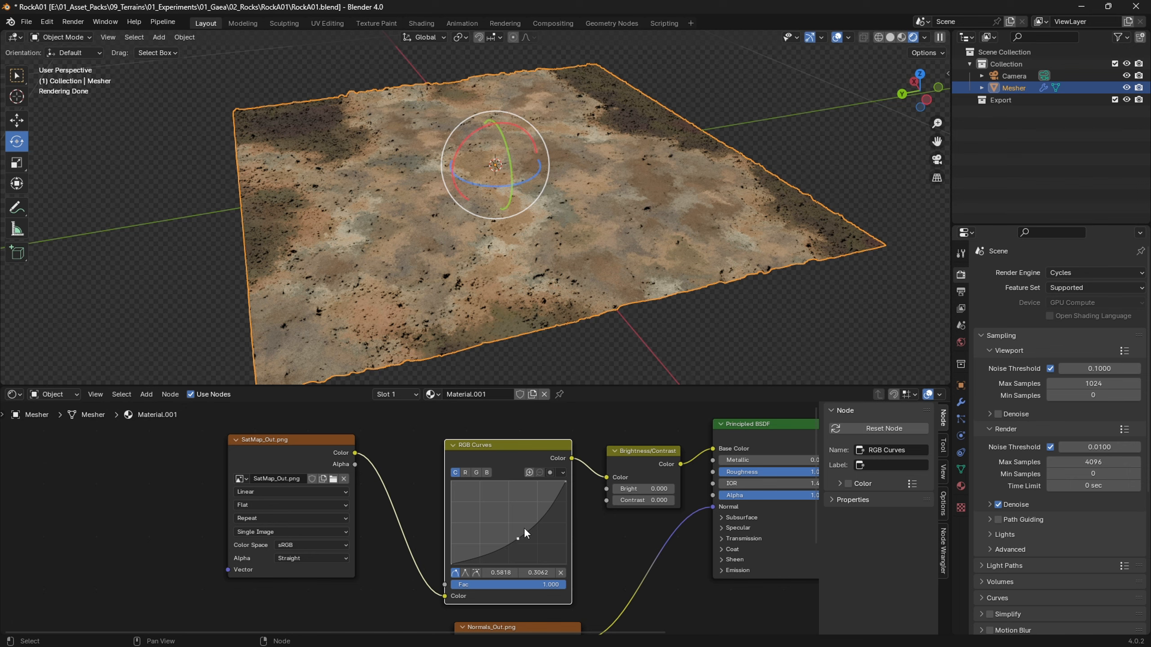
mouse_move(518, 538)
left_mouse_down()
mouse_move(502, 515)
mouse_move(509, 525)
left_mouse_up()
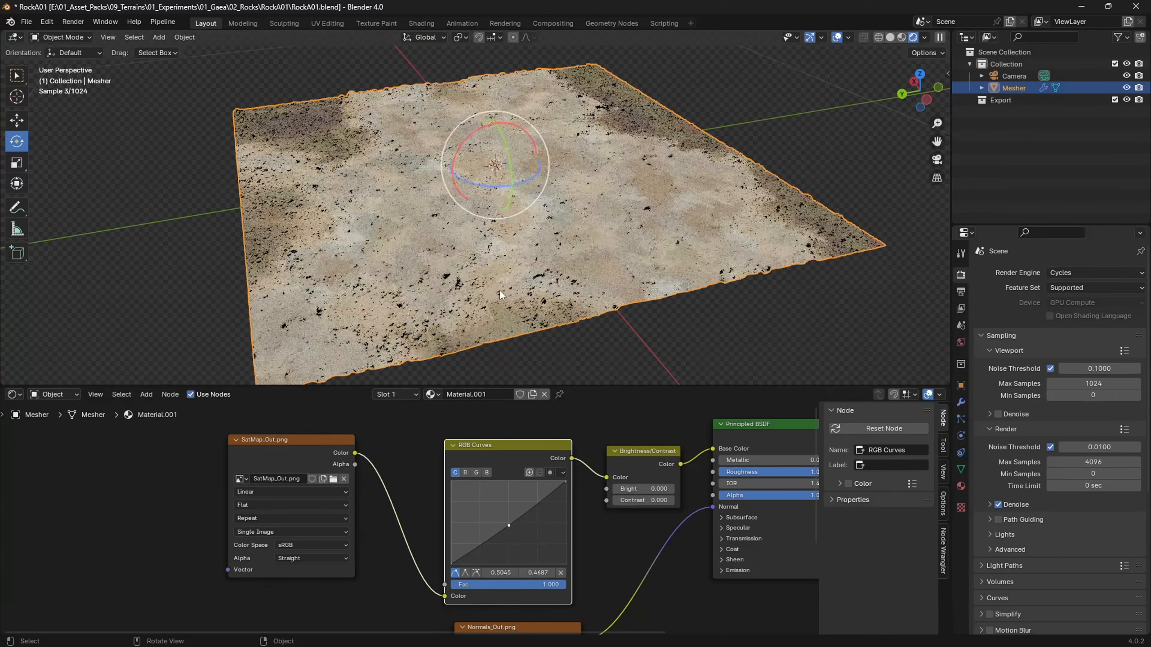
scroll(500, 291, "up", 2)
scroll(464, 303, "down", 3)
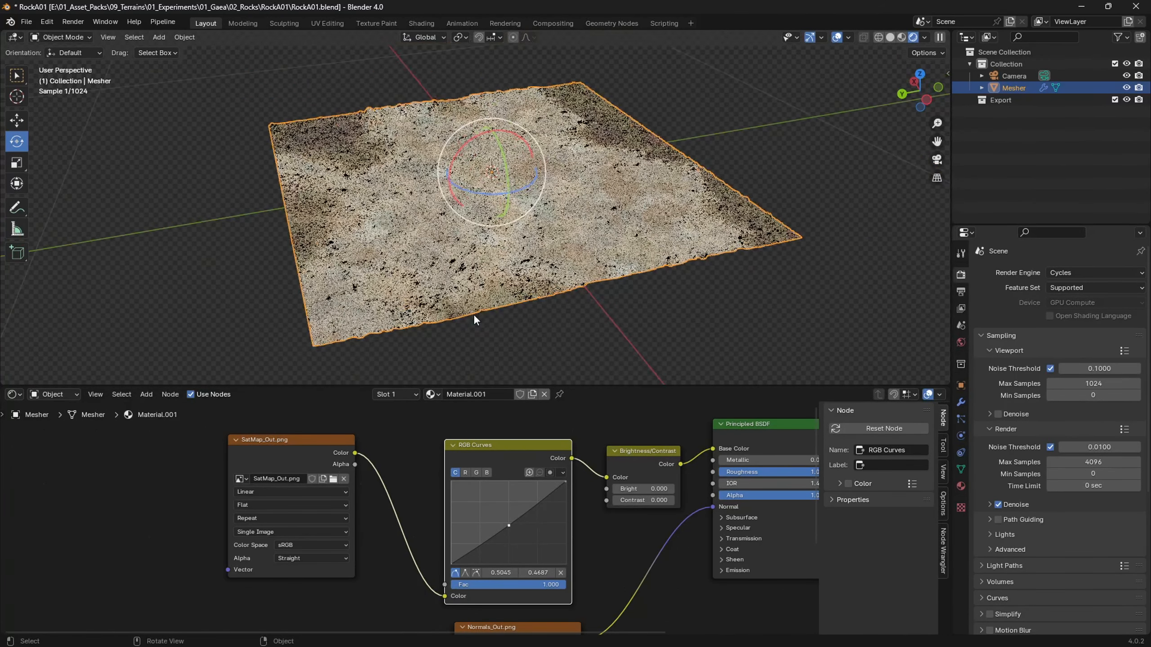
left_click_drag(505, 532, 523, 552)
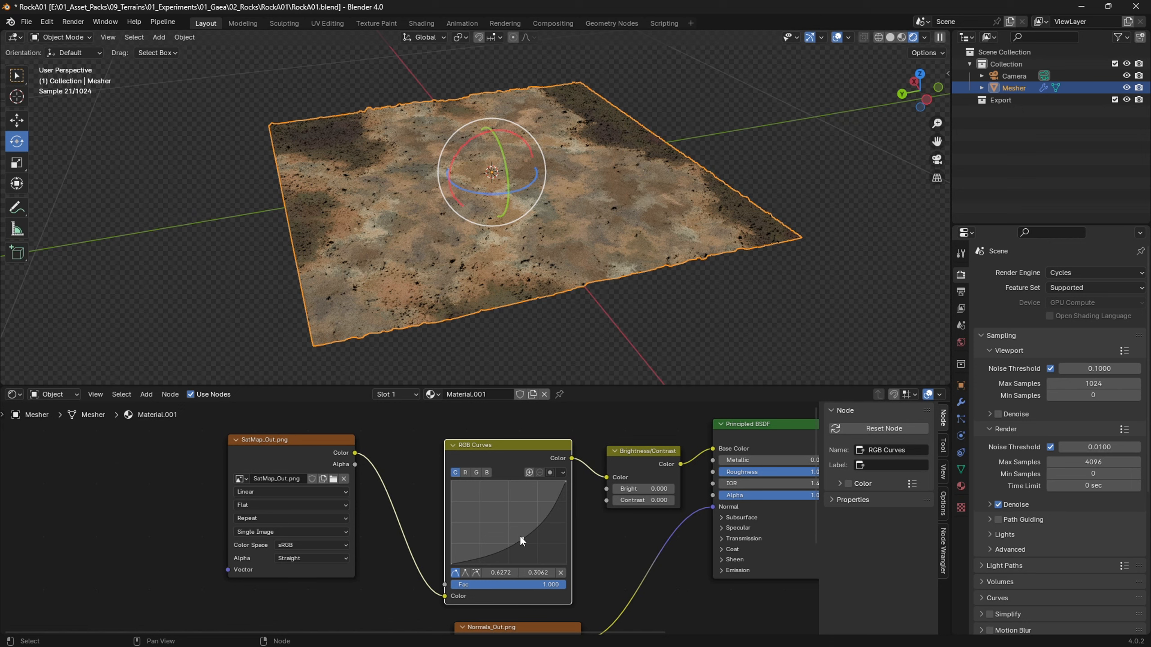
left_click(147, 394)
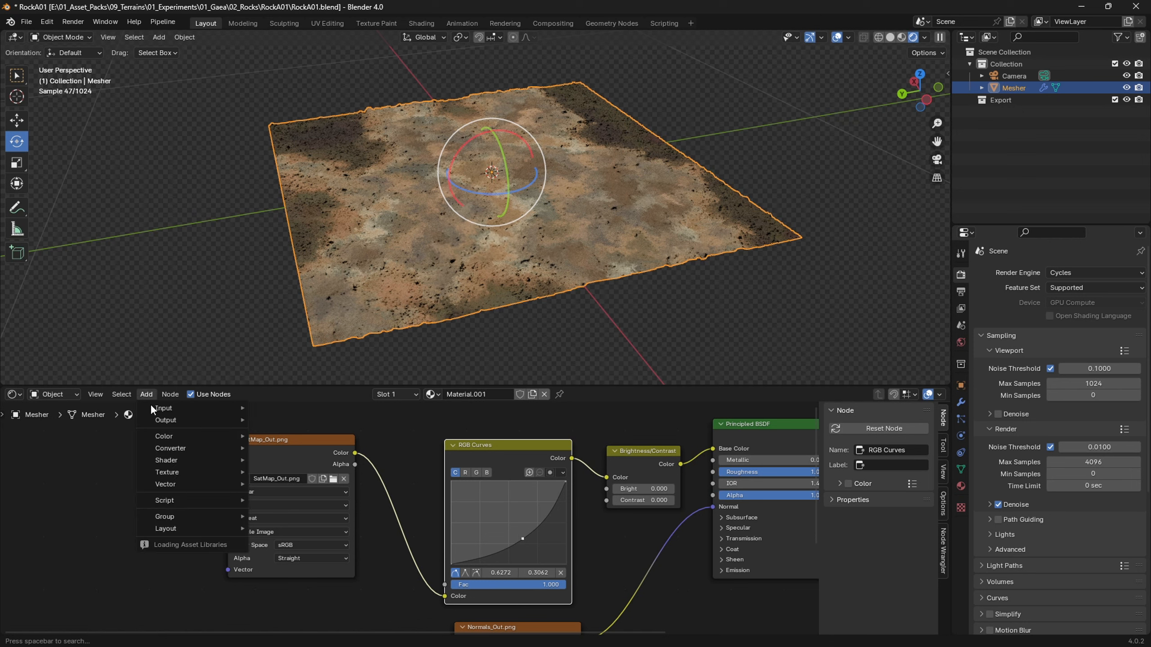
mouse_move(168, 434)
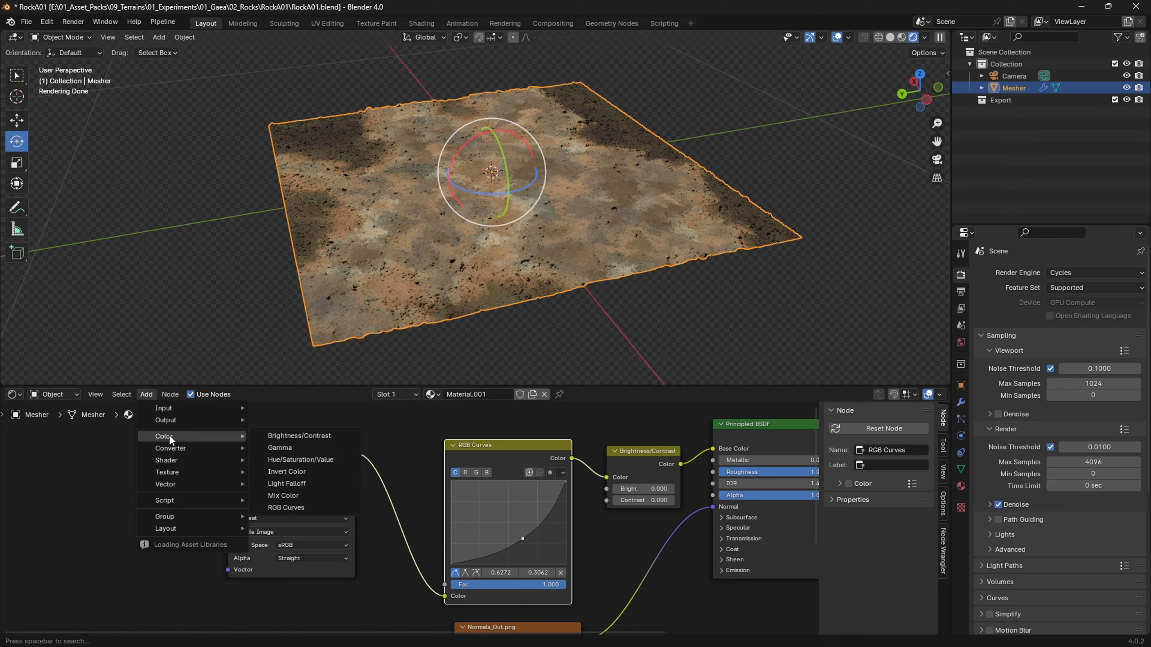
left_click(284, 507)
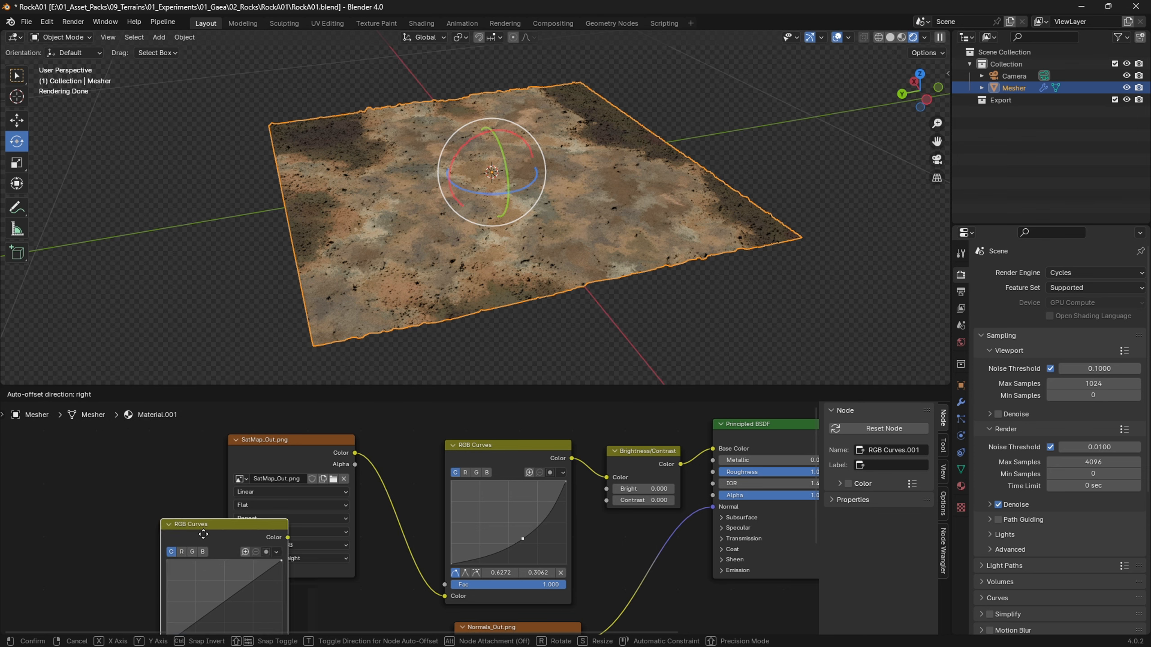
left_click(351, 499)
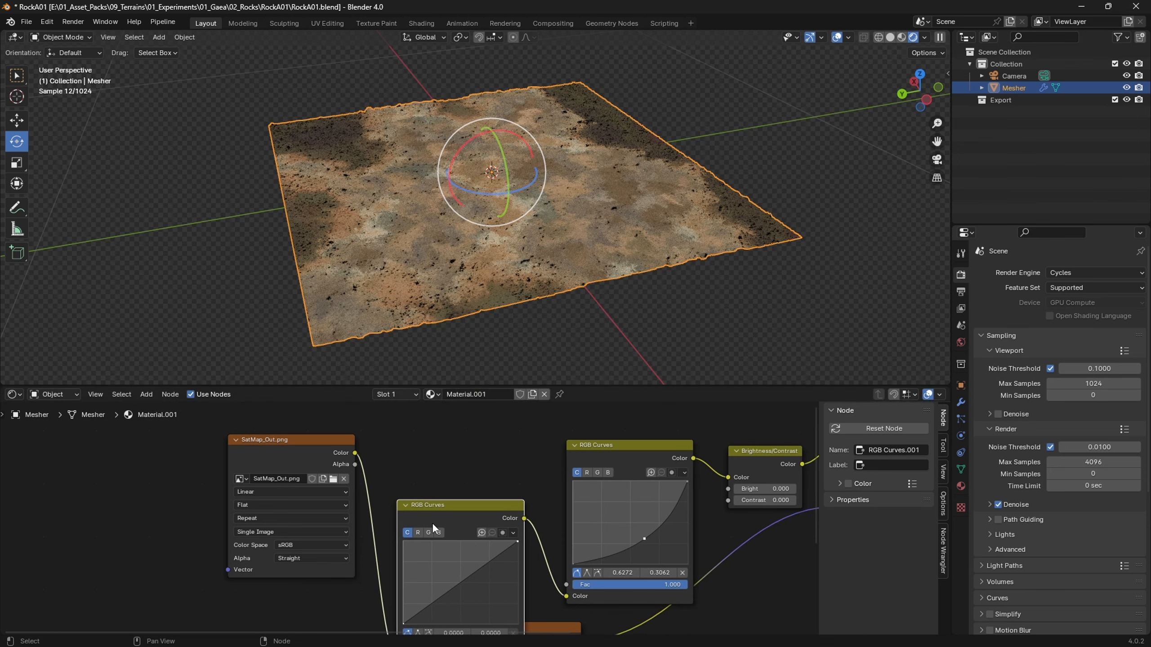
key("ctrl+z")
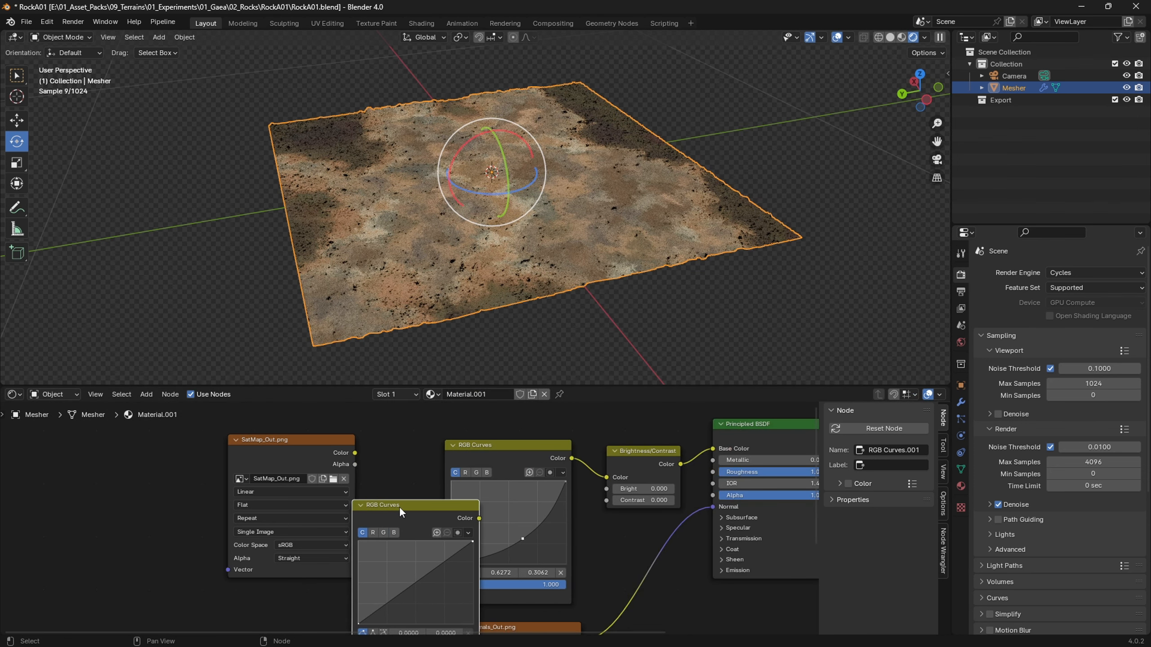
left_click_drag(410, 516, 131, 481)
key("ctrl+z")
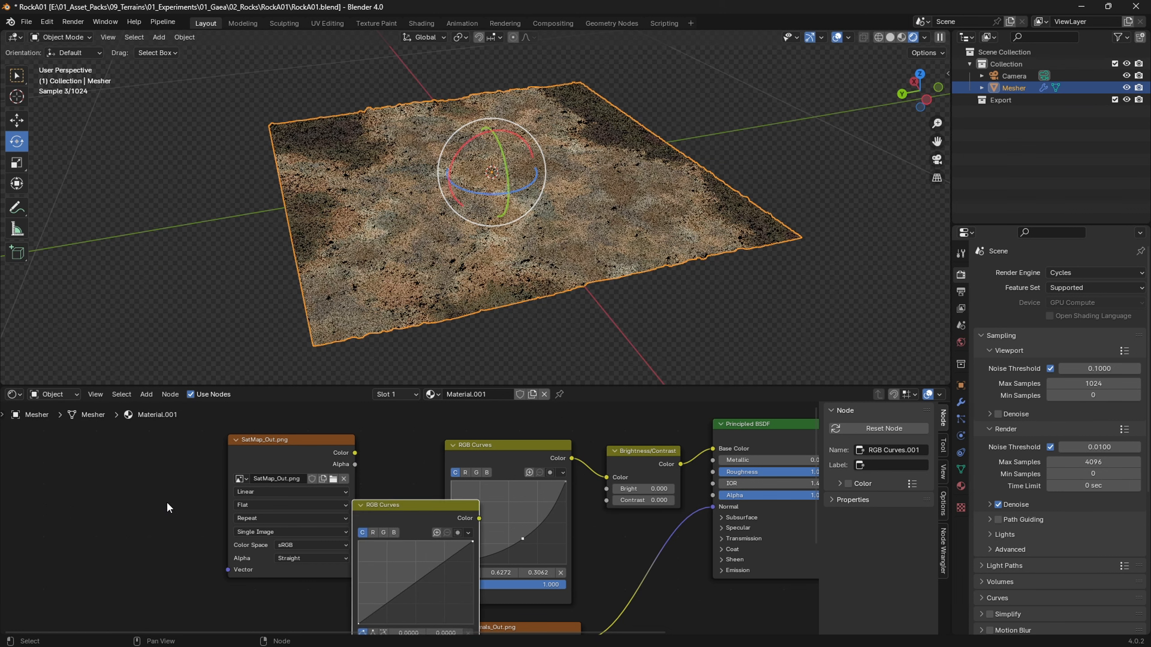
key("x")
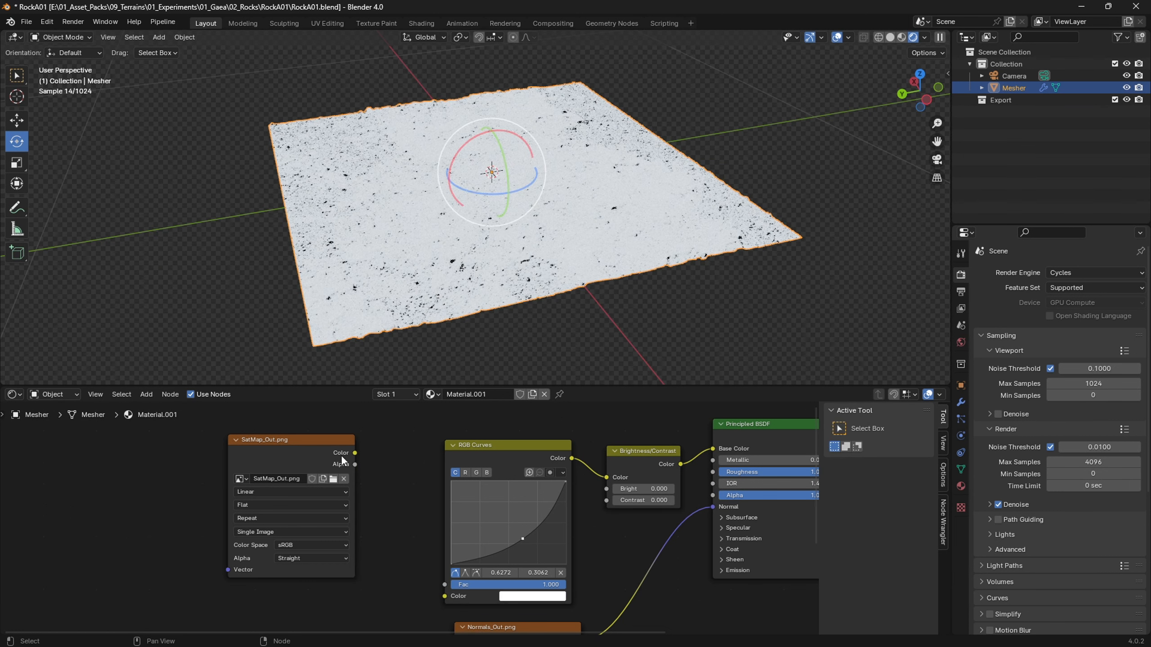
Connect the Color output of SatMap_Out.png to the Color input of RGB Curves and select the Normals_Out.png node.
left_click_drag(354, 453, 444, 595)
scroll(416, 541, "down", 1)
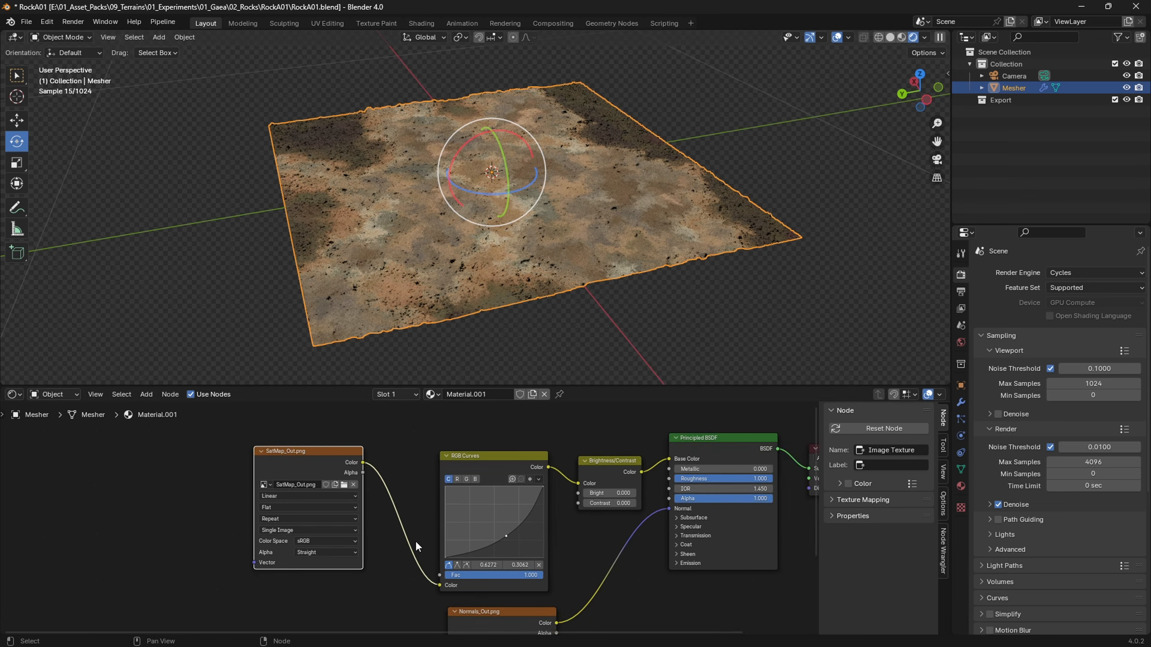
middle_click_drag(415, 541, 388, 471)
left_click(470, 543)
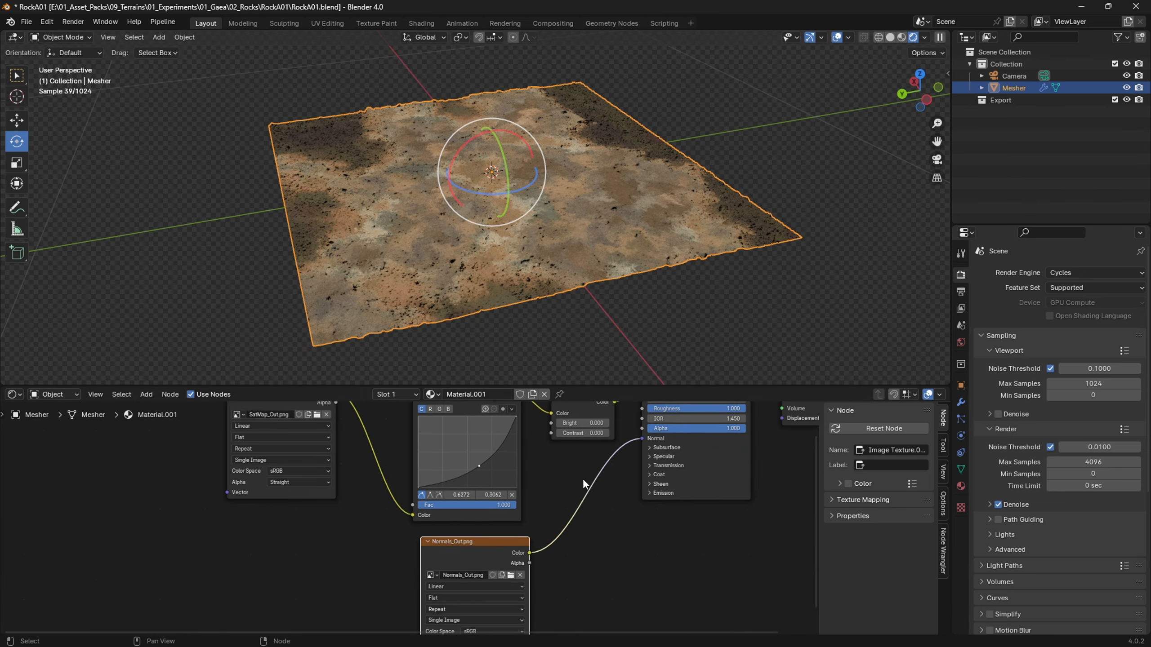
Examine the textured terrain's surface detail up close and from lower angles in the rendered view.
scroll(544, 305, "up", 4)
mouse_move(539, 297)
middle_mouse_down()
mouse_move(565, 305)
mouse_move(559, 286)
middle_mouse_up()
scroll(559, 286, "down", 1)
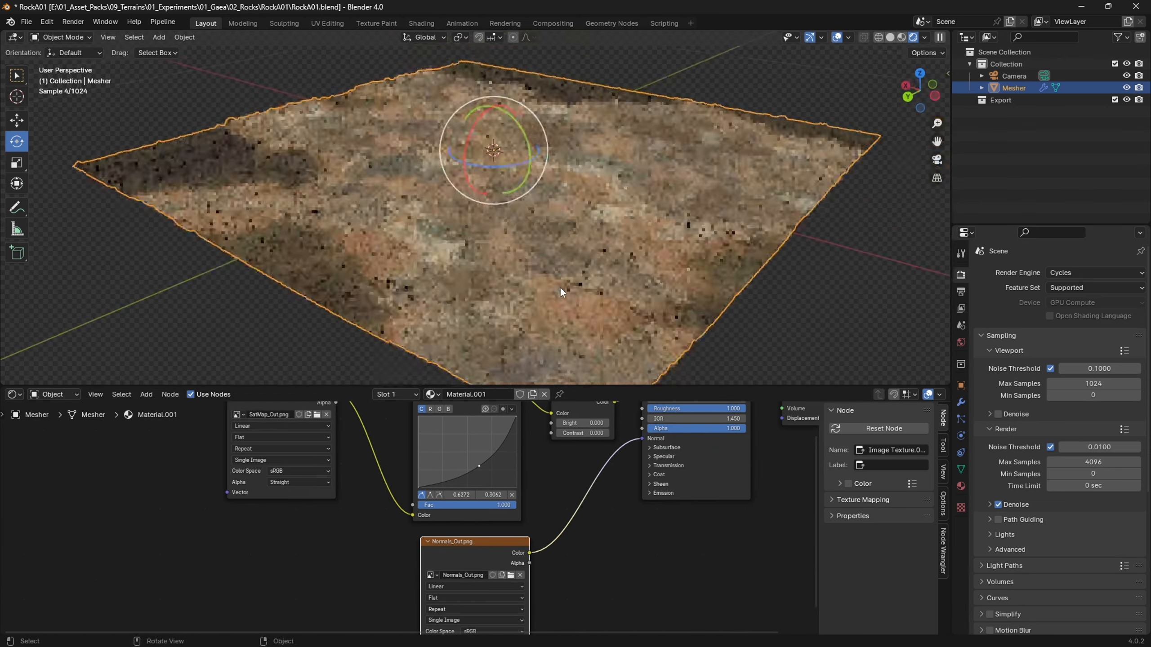
middle_click_drag(628, 239, 675, 282)
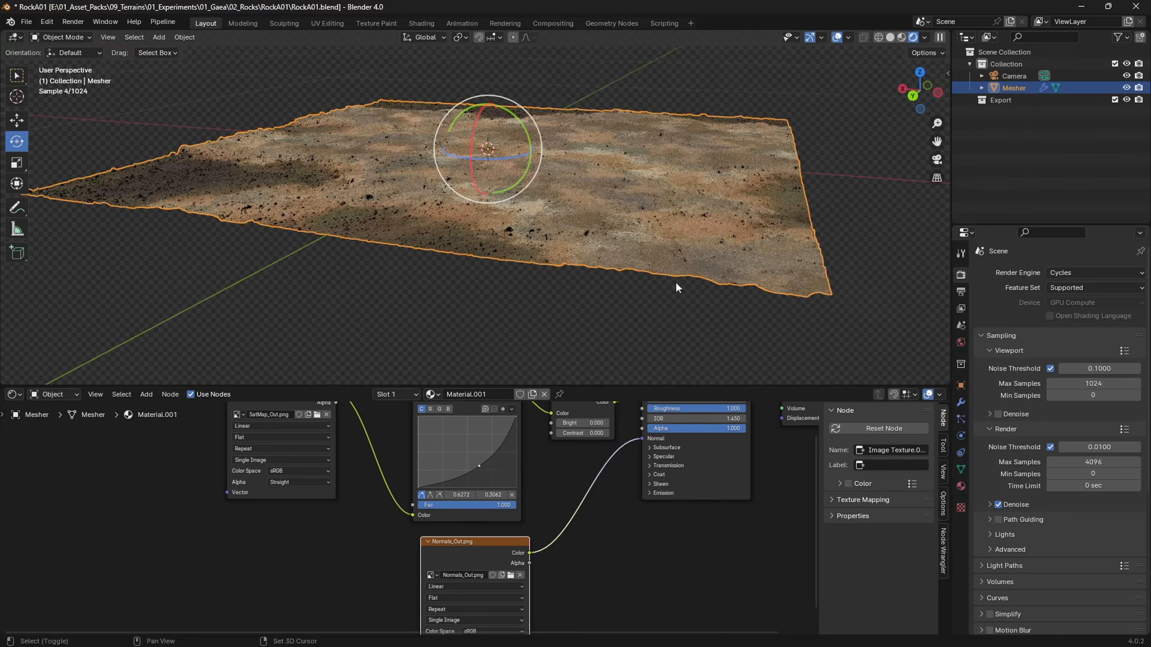
middle_click_drag(574, 245, 551, 244)
scroll(588, 270, "up", 2)
middle_click_drag(588, 290, 595, 336, "shift")
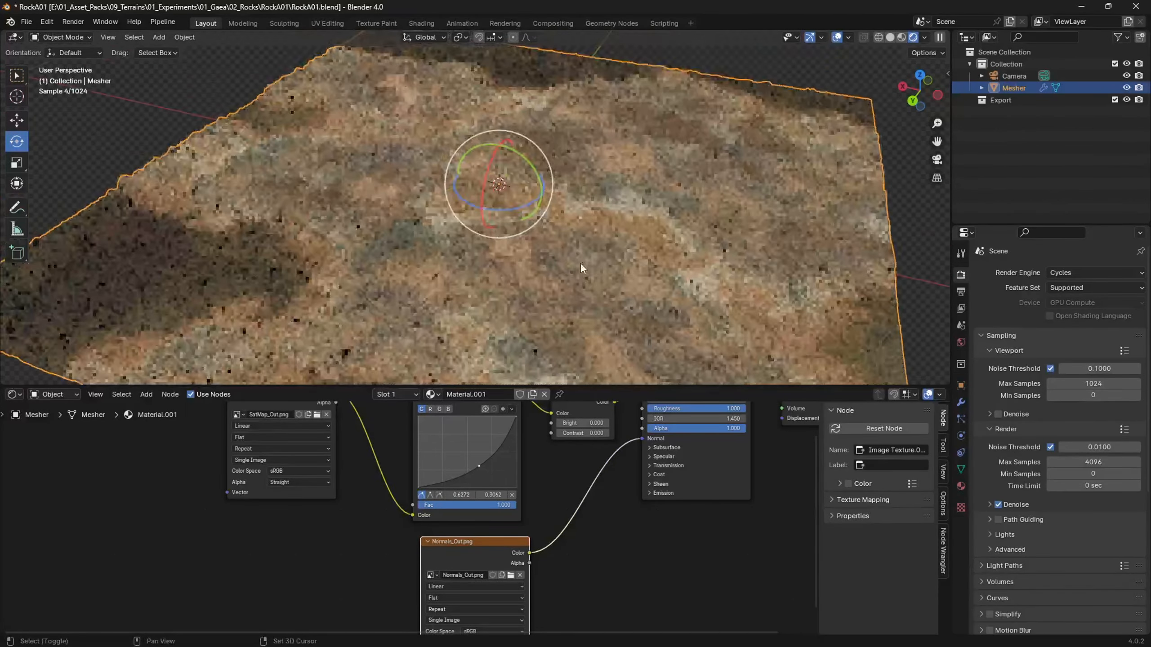
Show the World shader nodes and select the quarry_cloudy_4k.hdr environment texture node.
left_click(45, 393)
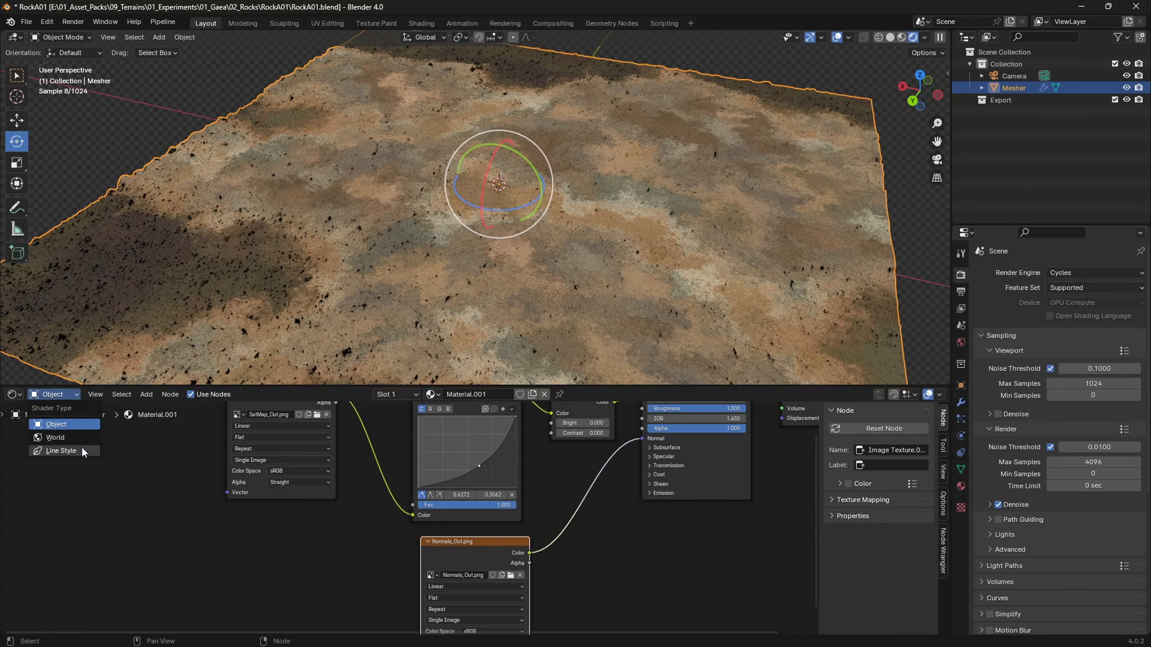
left_click(55, 438)
scroll(453, 544, "up", 3)
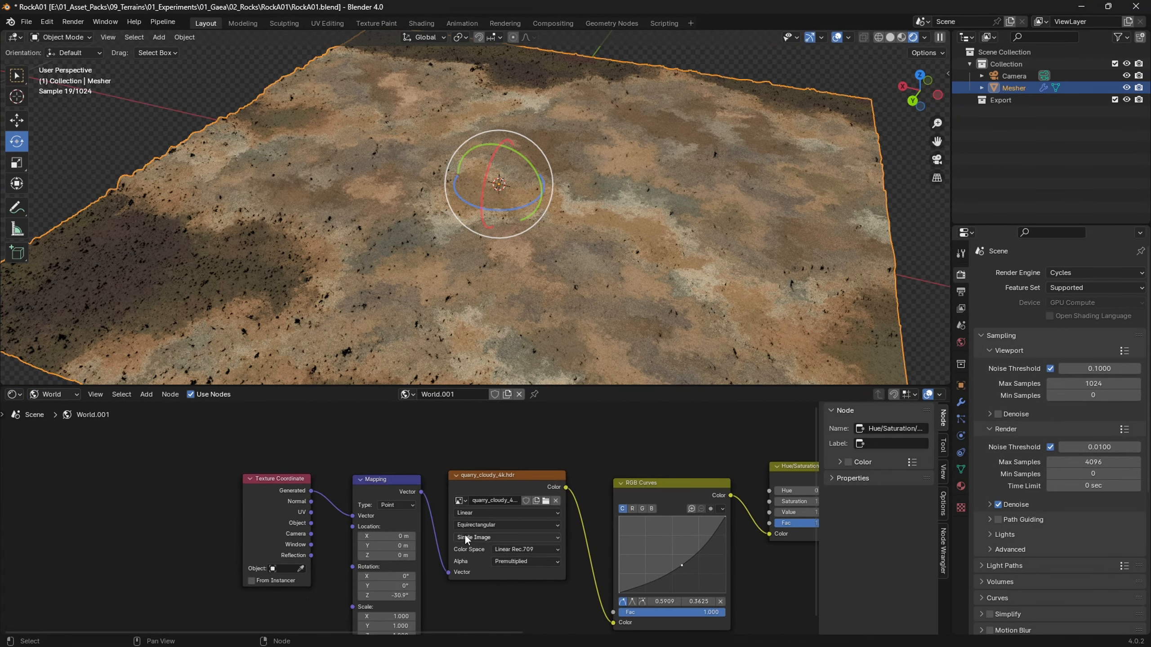
left_click(500, 476)
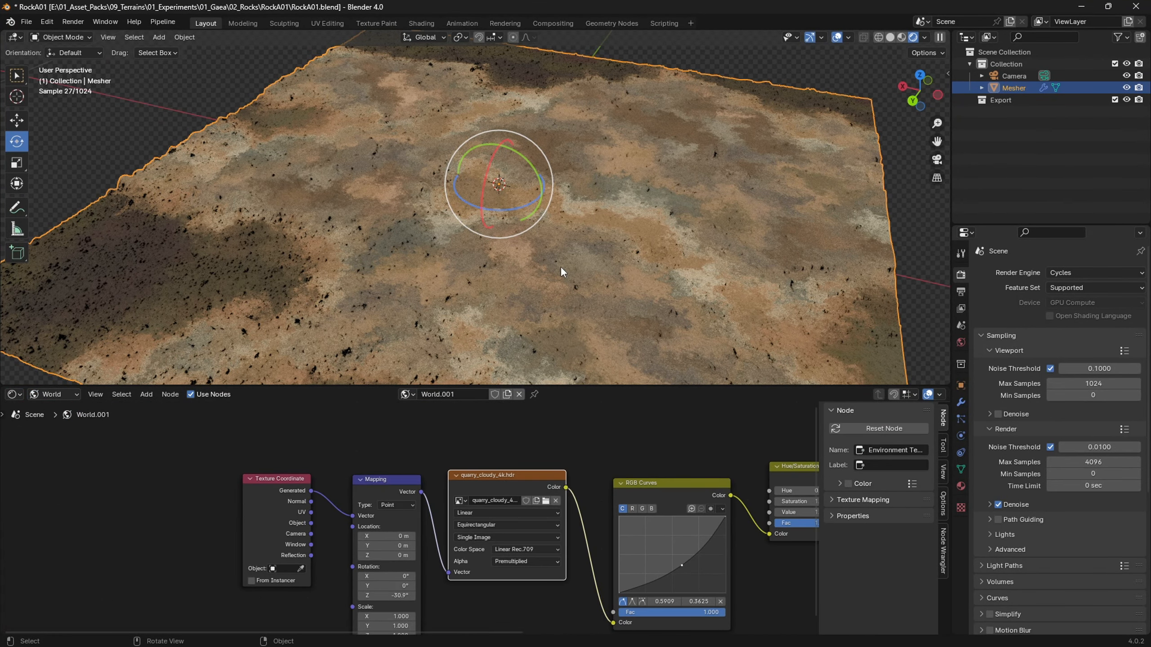
Deselect the Mesher terrain and examine its lighting, shadows and colour from several low and close angles.
middle_click_drag(560, 271, 599, 234)
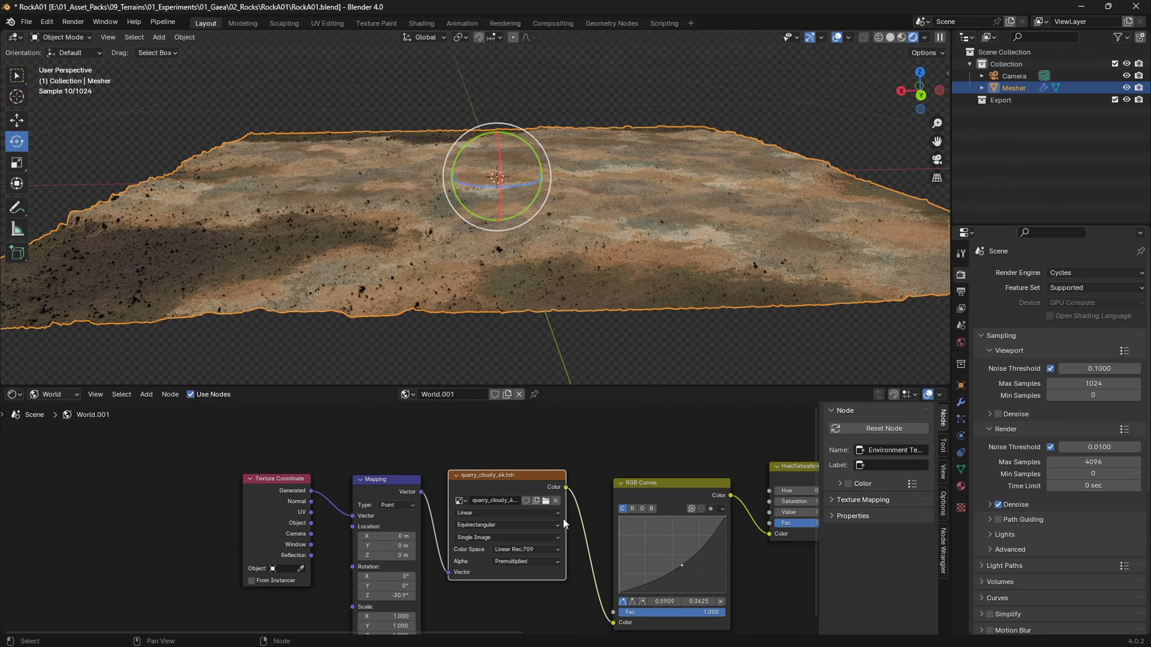
middle_click_drag(621, 363, 617, 315)
left_click(728, 120)
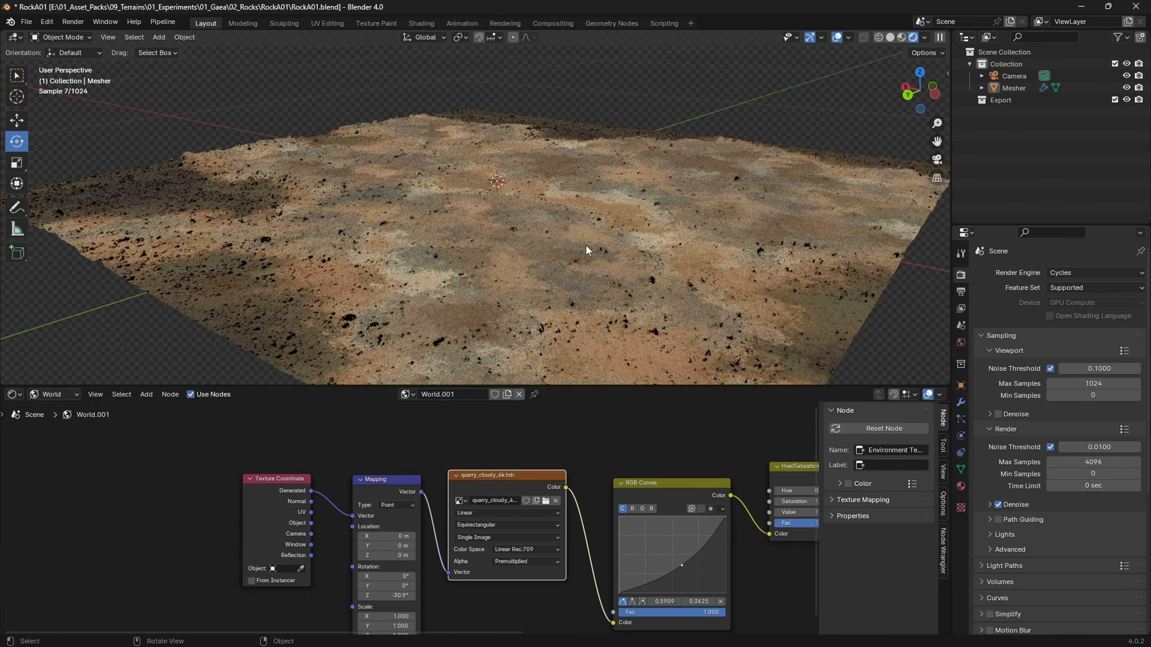
scroll(580, 250, "up", 5)
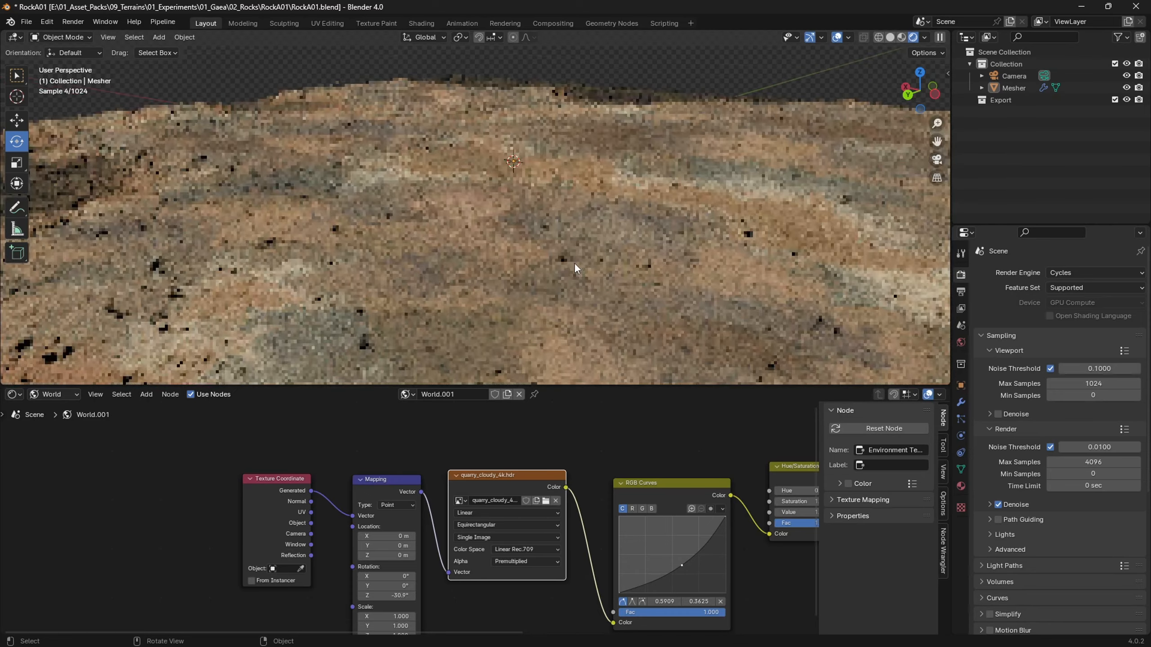
middle_click_drag(574, 262, 458, 278)
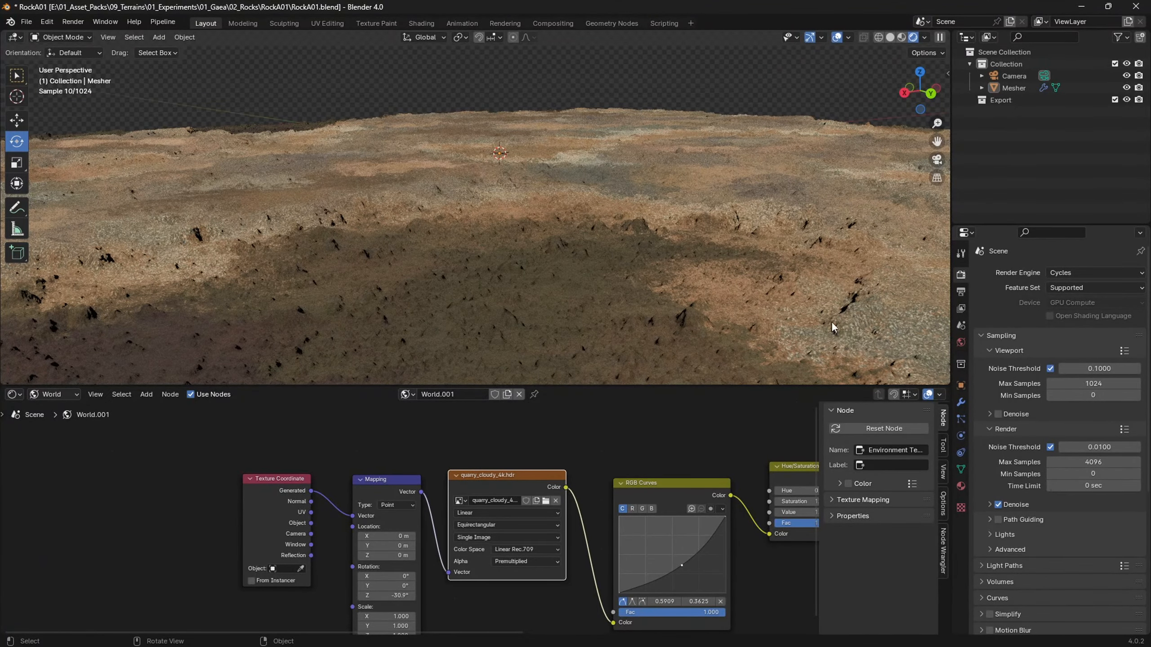
middle_click_drag(835, 315, 852, 318)
scroll(853, 317, "up", 2)
scroll(852, 318, "down", 1)
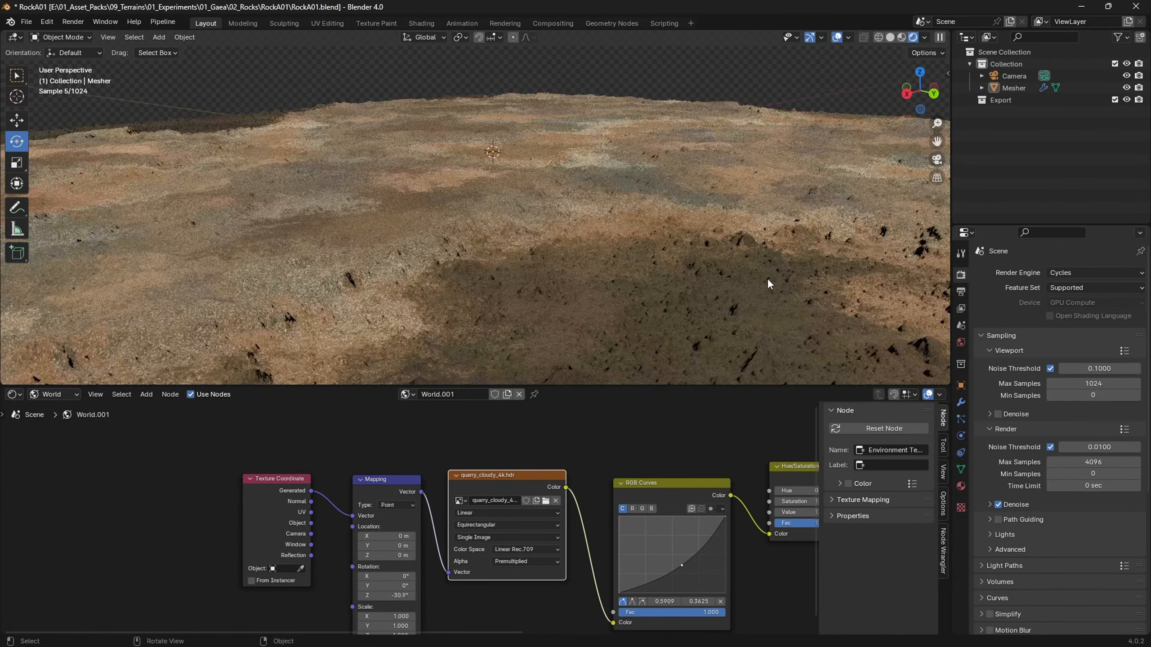
scroll(751, 281, "down", 3)
middle_click_drag(751, 283, 577, 309)
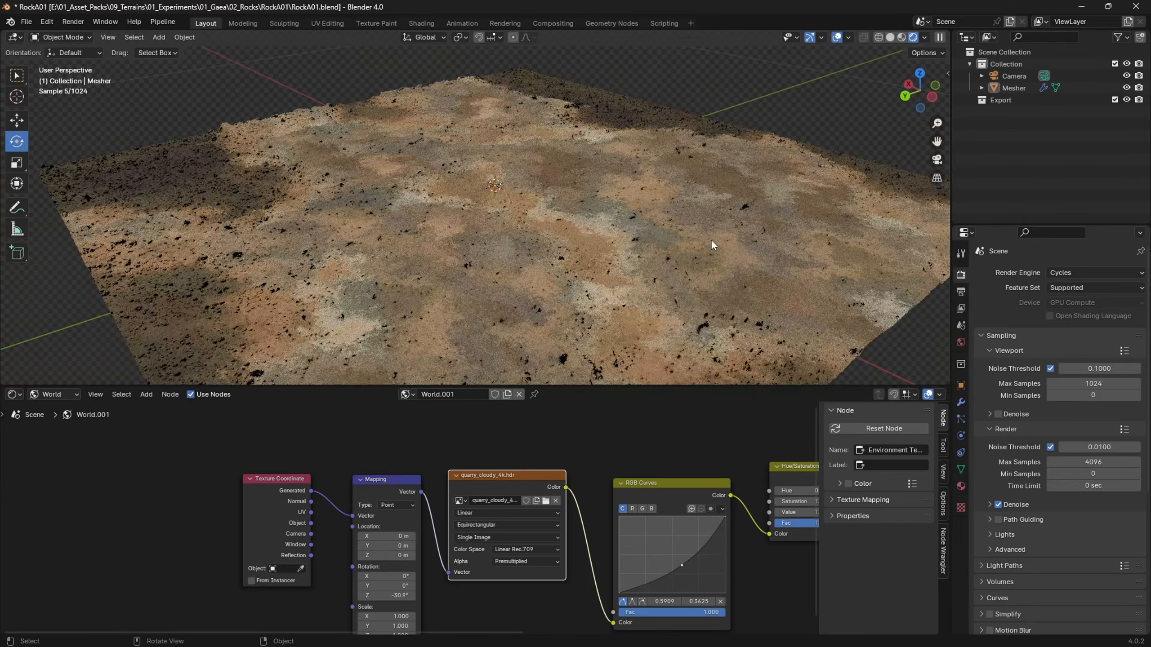
middle_click_drag(634, 182, 552, 261)
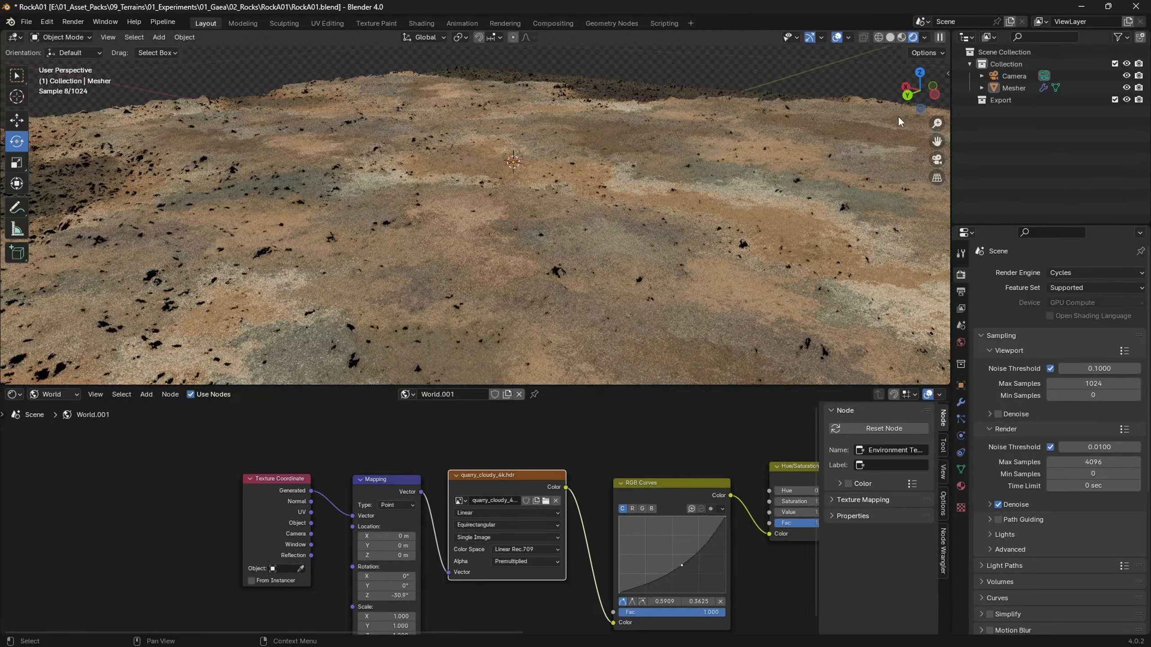
Switch to the CanyonA06 terrain in Gaea and preview the Stones node's result from several angles.
left_click(1081, 7)
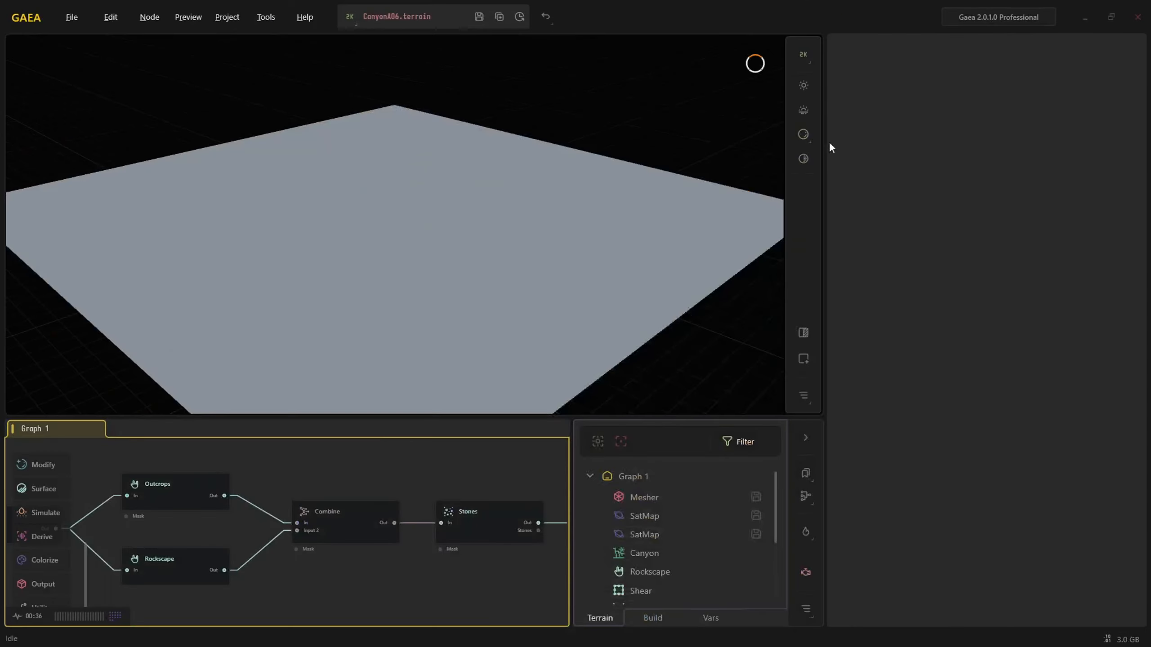
left_click(476, 535)
left_click_drag(572, 327, 496, 327)
scroll(523, 335, "down", 5)
left_click_drag(643, 286, 605, 304)
scroll(504, 313, "up", 5)
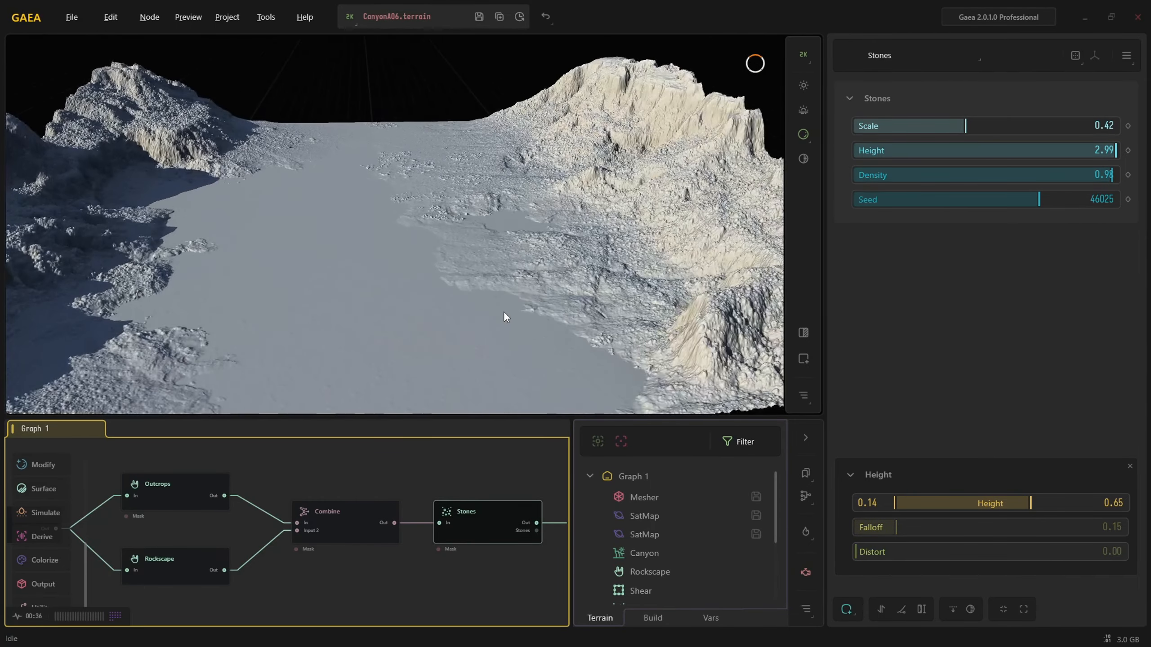
left_click_drag(504, 311, 464, 329)
scroll(473, 312, "up", 2)
scroll(473, 312, "up", 1)
scroll(473, 311, "down", 2)
Move the Canyon node farther from the Rockscape node and preview the canyon shape.
scroll(334, 472, "down", 6)
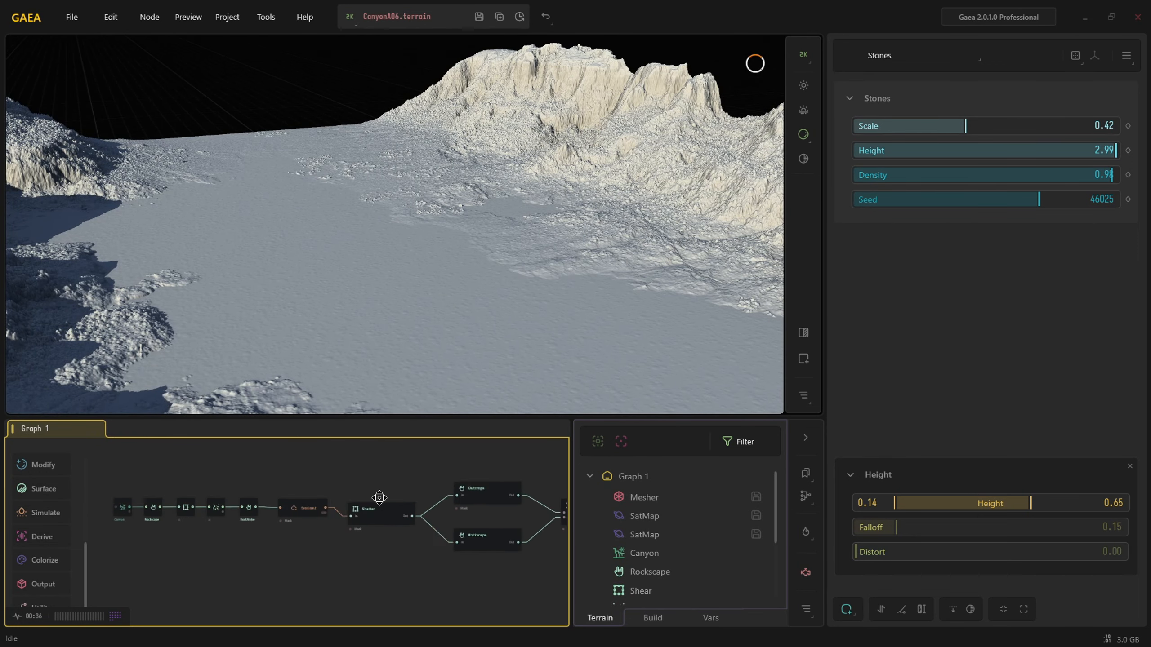
scroll(217, 500, "up", 2)
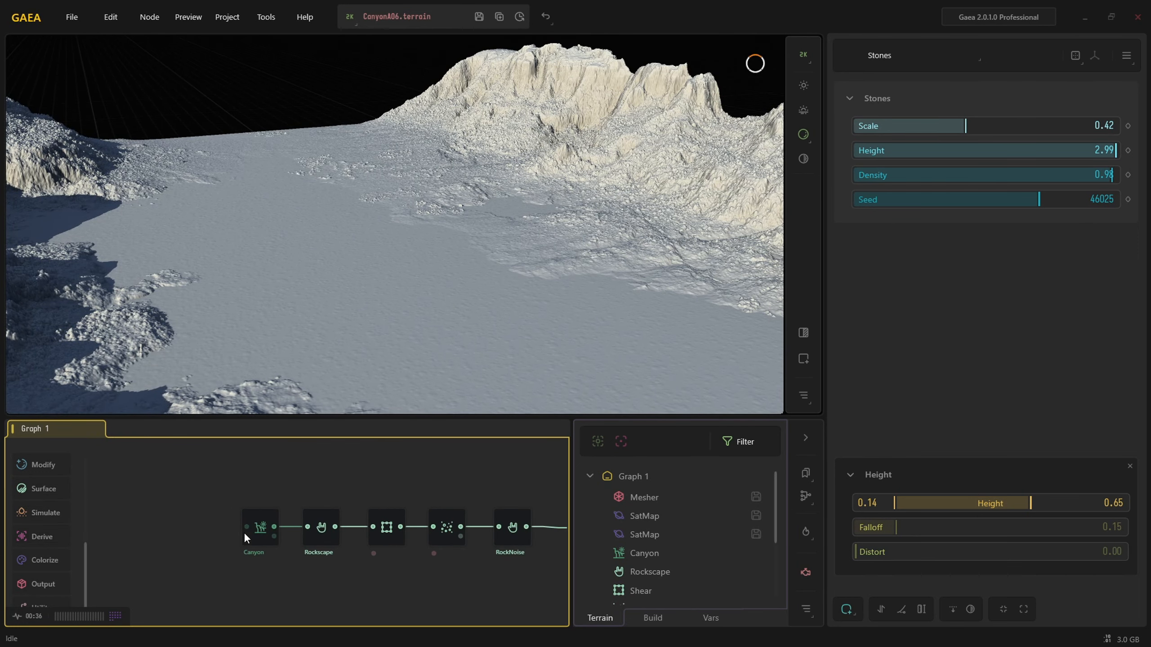
left_click_drag(244, 533, 182, 526)
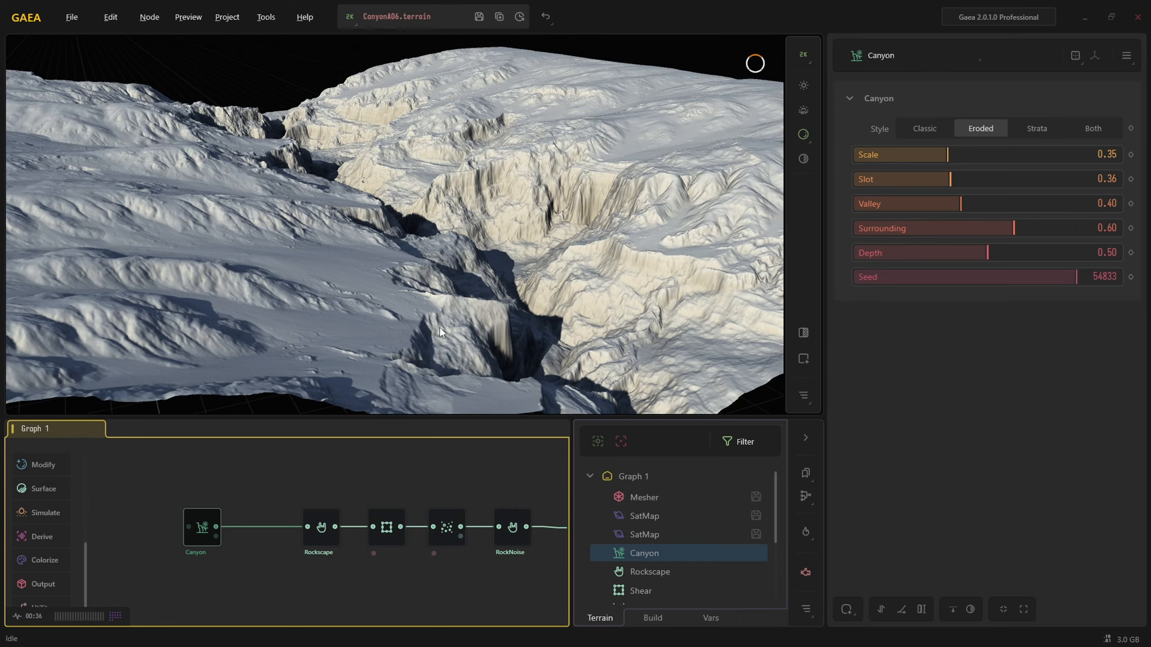
left_click_drag(439, 327, 326, 401)
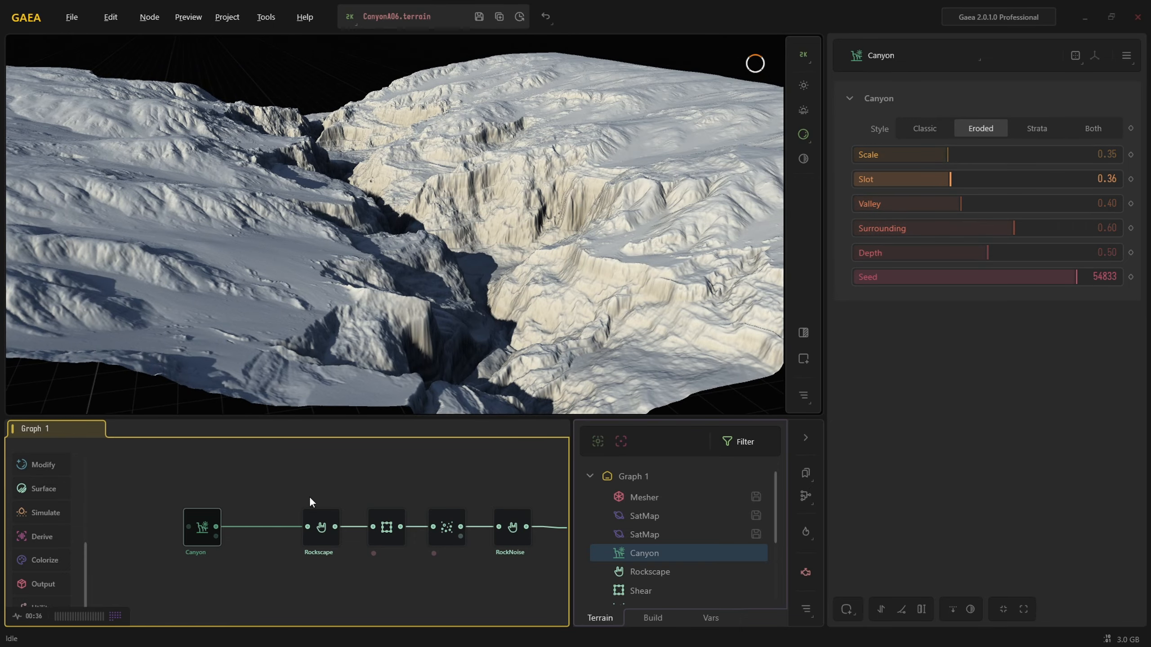
Preview the Combine node's result for the whole terrain.
scroll(335, 487, "down", 4)
scroll(406, 507, "down", 1)
middle_click_drag(398, 507, 226, 500)
scroll(468, 517, "up", 1)
scroll(469, 516, "up", 1)
left_click(398, 519)
scroll(437, 344, "down", 6)
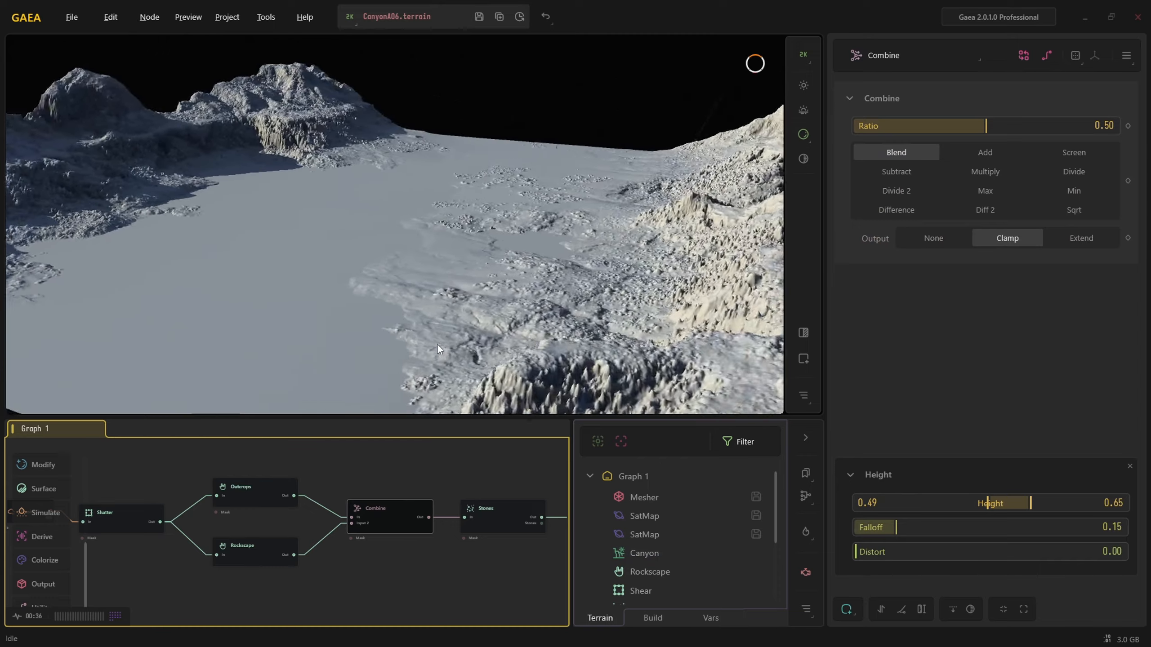
Expand the compact Canyon node to full size and move it clear of the Rockscape node.
middle_click_drag(283, 455, 637, 484)
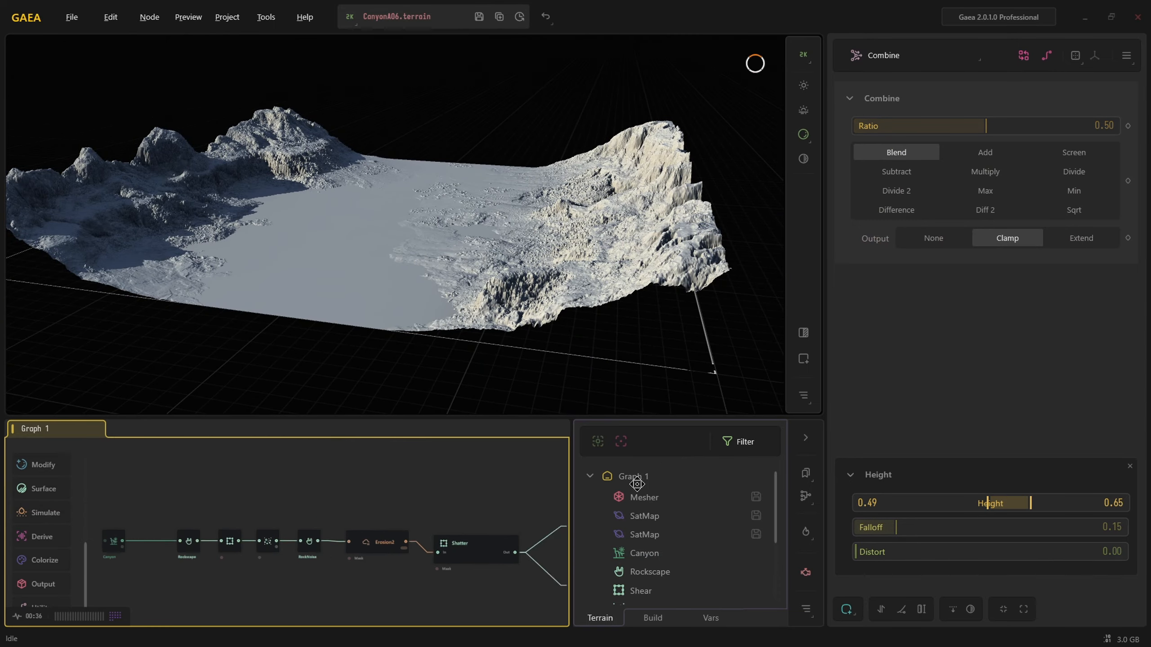
middle_click_drag(234, 518, 415, 490)
left_click(298, 519)
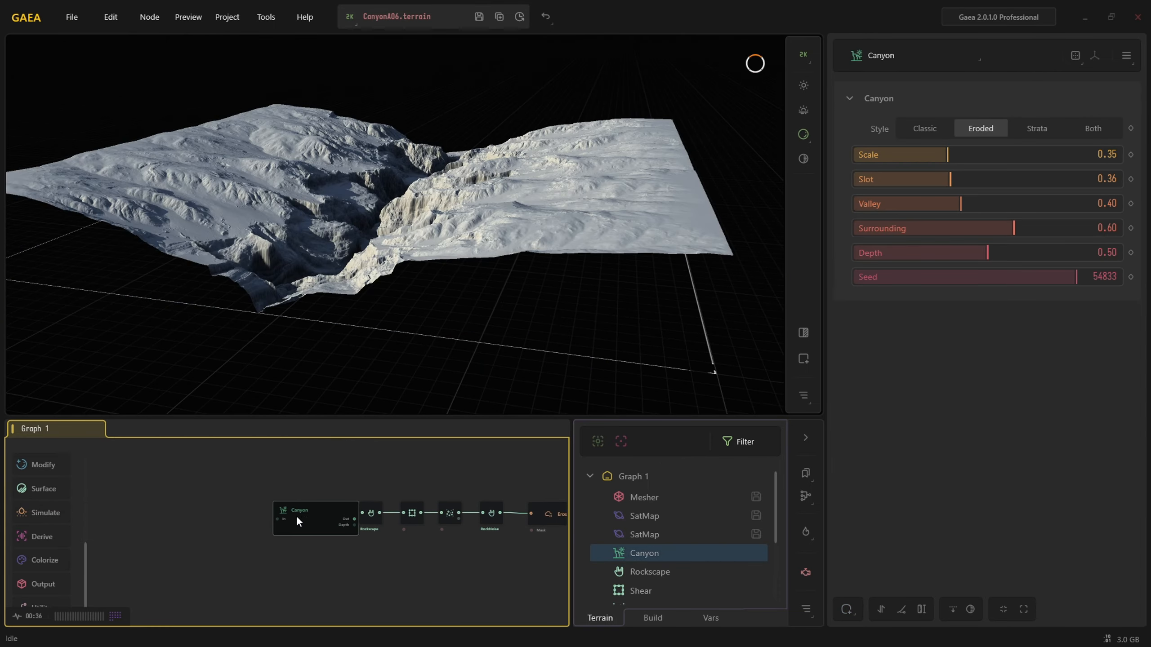
left_click_drag(297, 521, 248, 516)
scroll(421, 322, "up", 5)
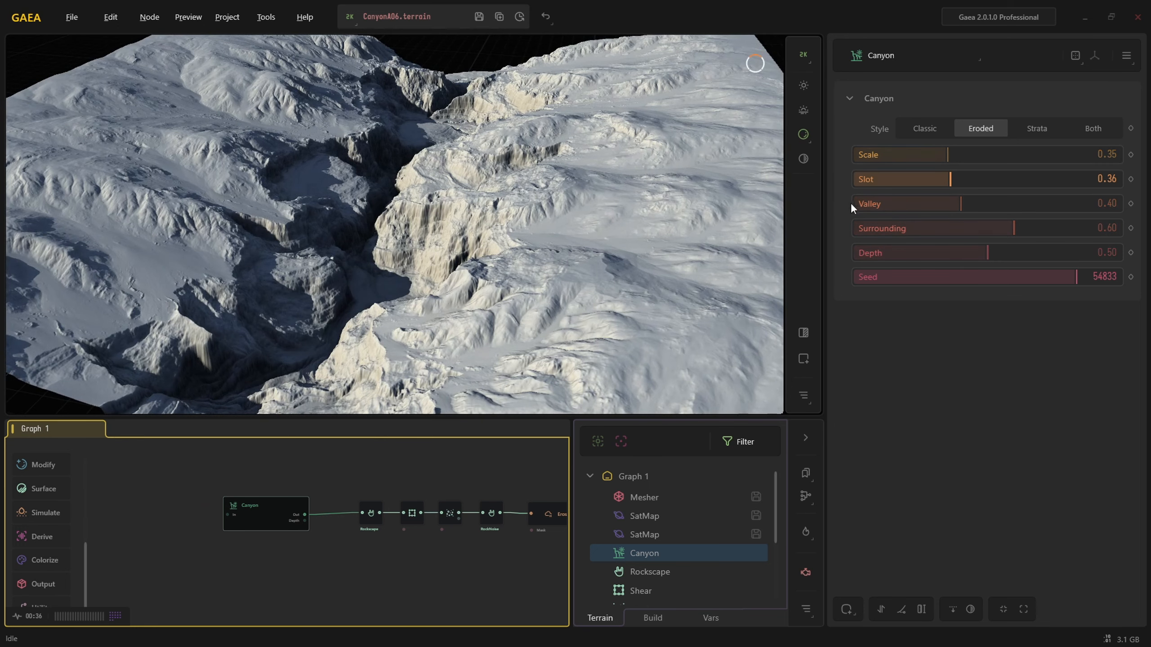
Try the Strata style on the Canyon node and set its style to Classic.
left_click(935, 128)
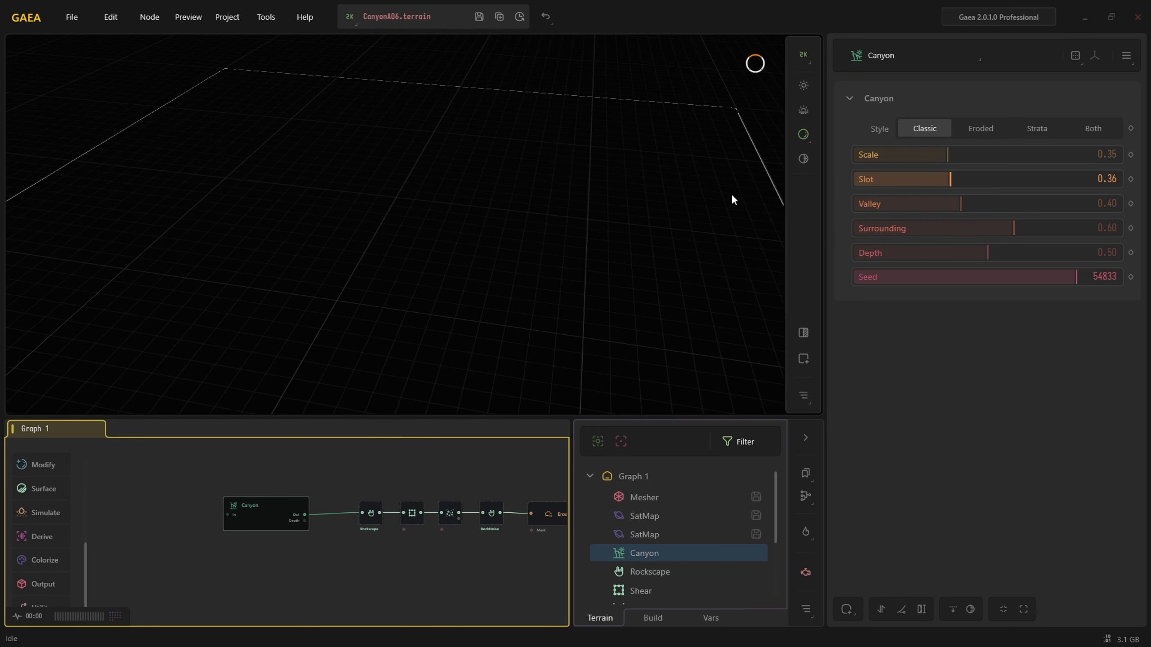
left_click(1019, 132)
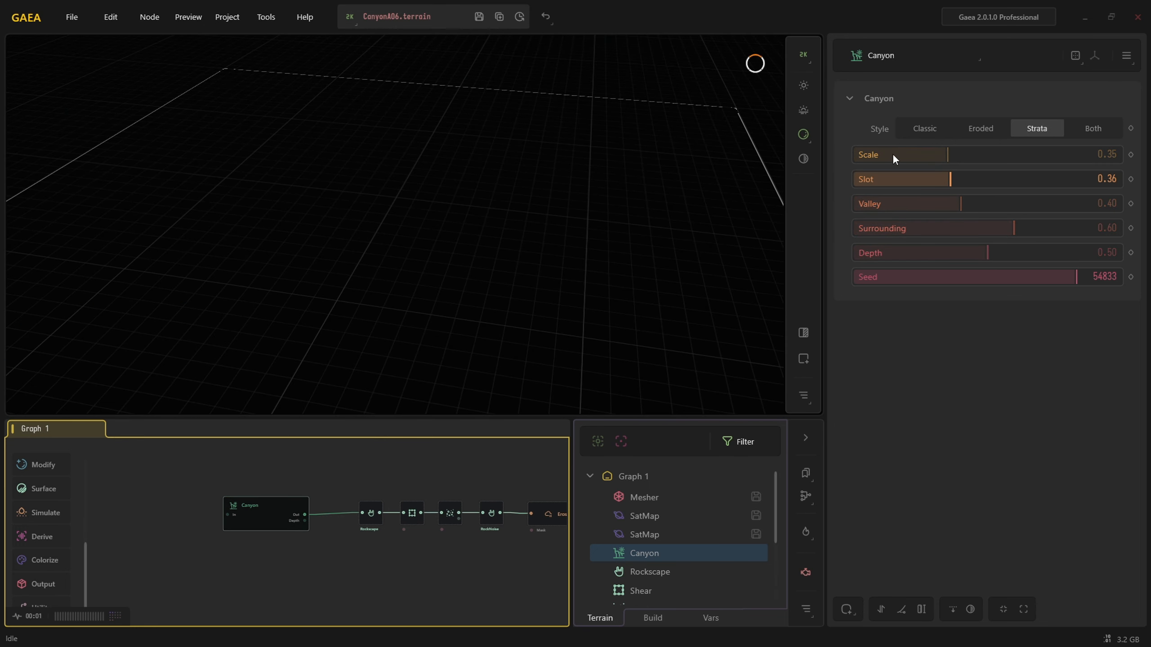
left_click(922, 128)
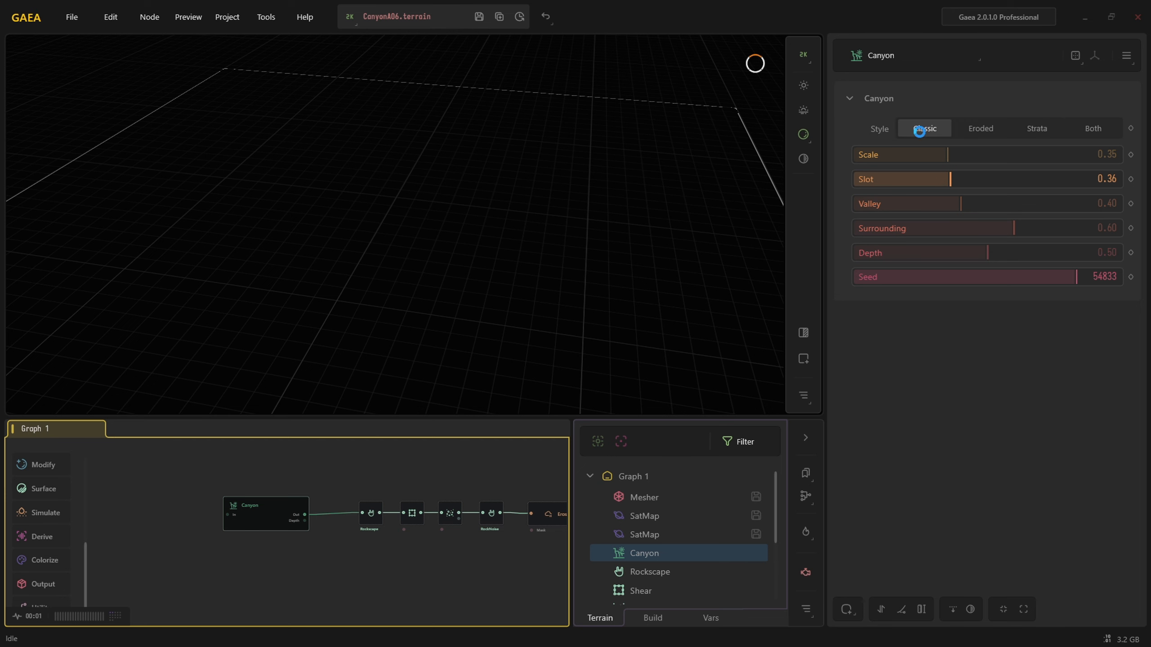
Try several Canyon scales, then set Scale to 0.39, Slot to 0.18 and Valley to 0.23.
left_click(919, 154)
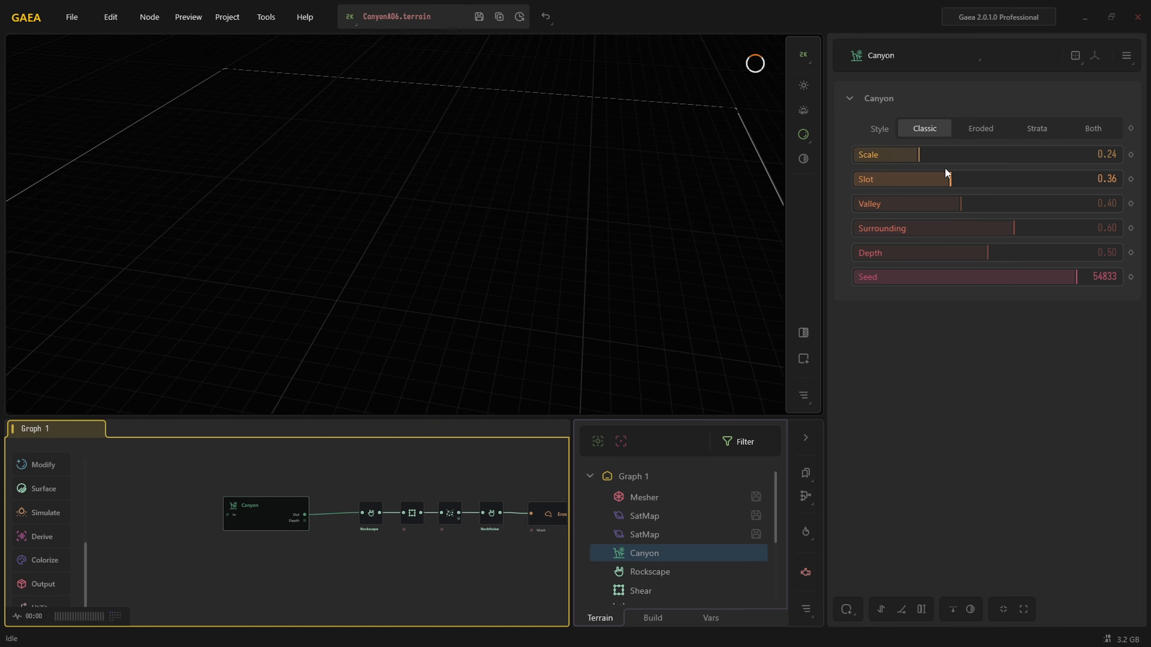
left_click(943, 154)
left_click(992, 155)
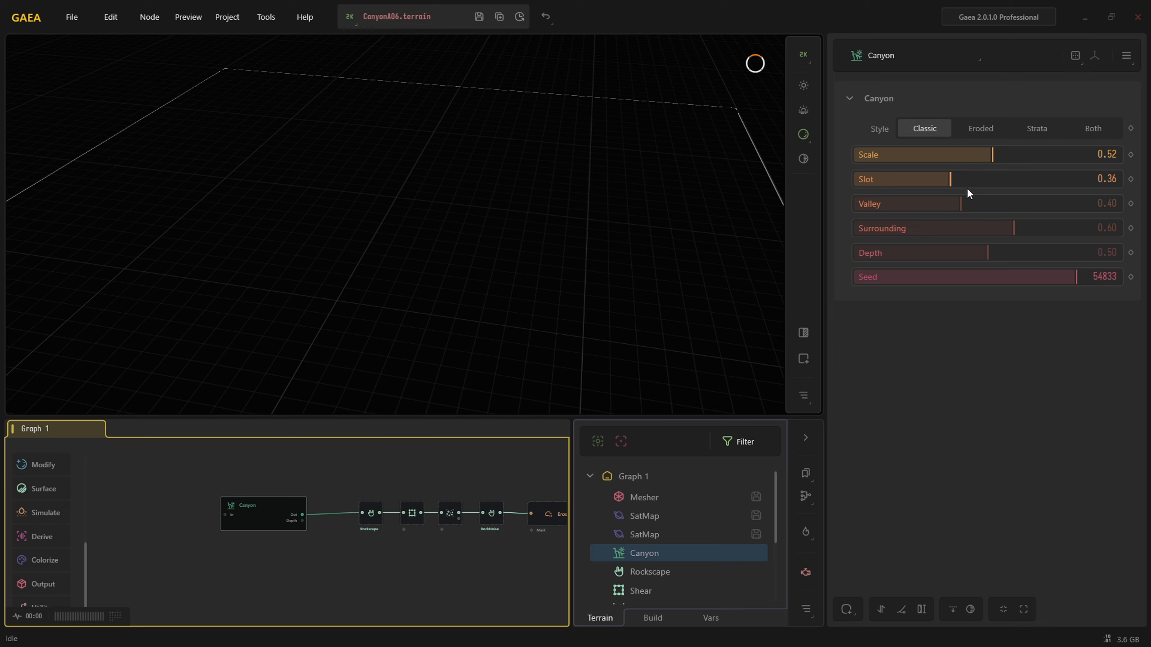
left_click(917, 155)
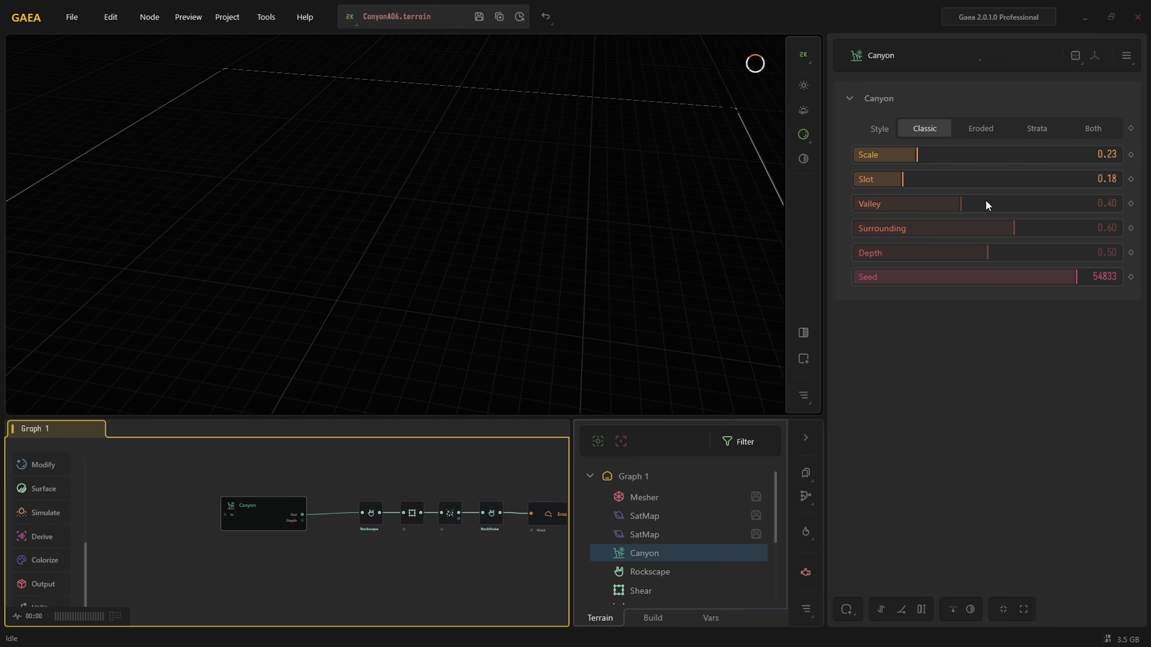
left_click(914, 204)
left_click(959, 155)
left_click(521, 470)
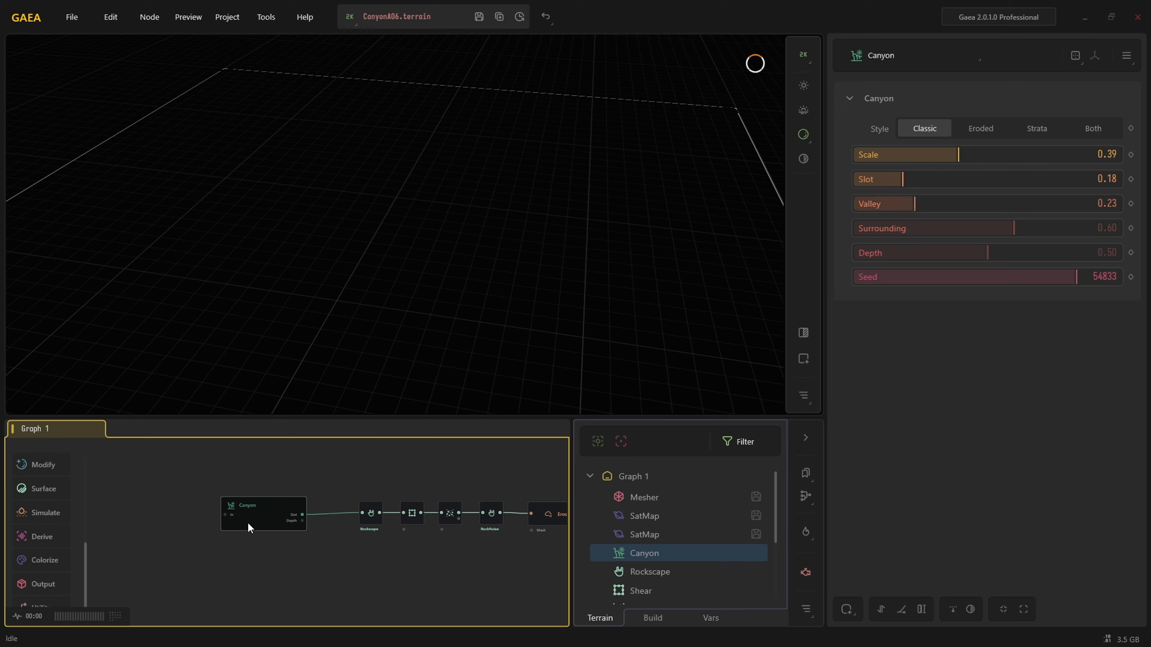
Select the Stones node between Combine and Erosion2 and preview its rebuilt result.
scroll(318, 534, "down", 3)
middle_click_drag(318, 540, 115, 556)
middle_click_drag(362, 562, 220, 578)
scroll(318, 534, "up", 3)
scroll(318, 534, "up", 2)
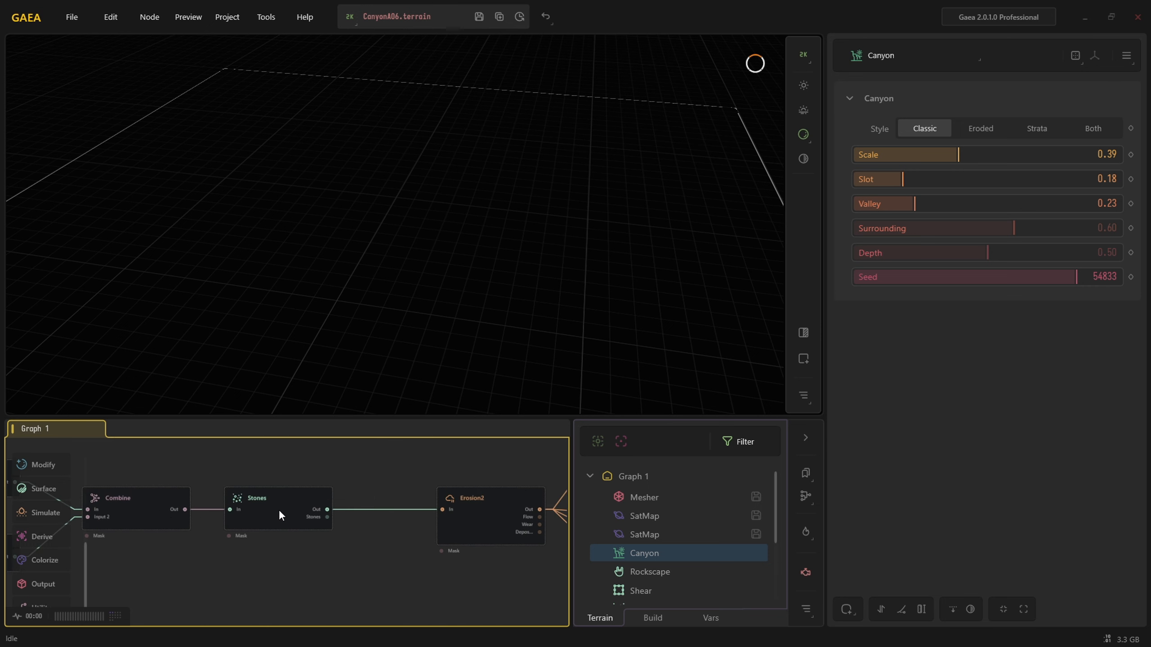
left_click(281, 511)
left_click_drag(478, 328, 471, 319)
scroll(468, 327, "down", 3)
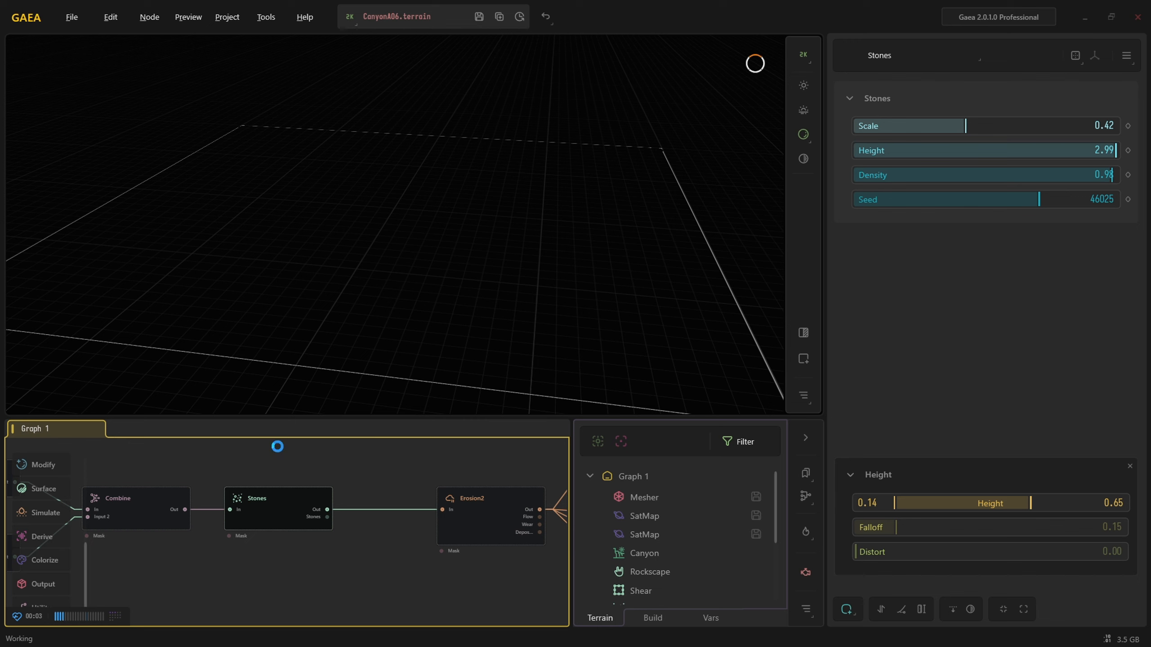
mouse_move(276, 500)
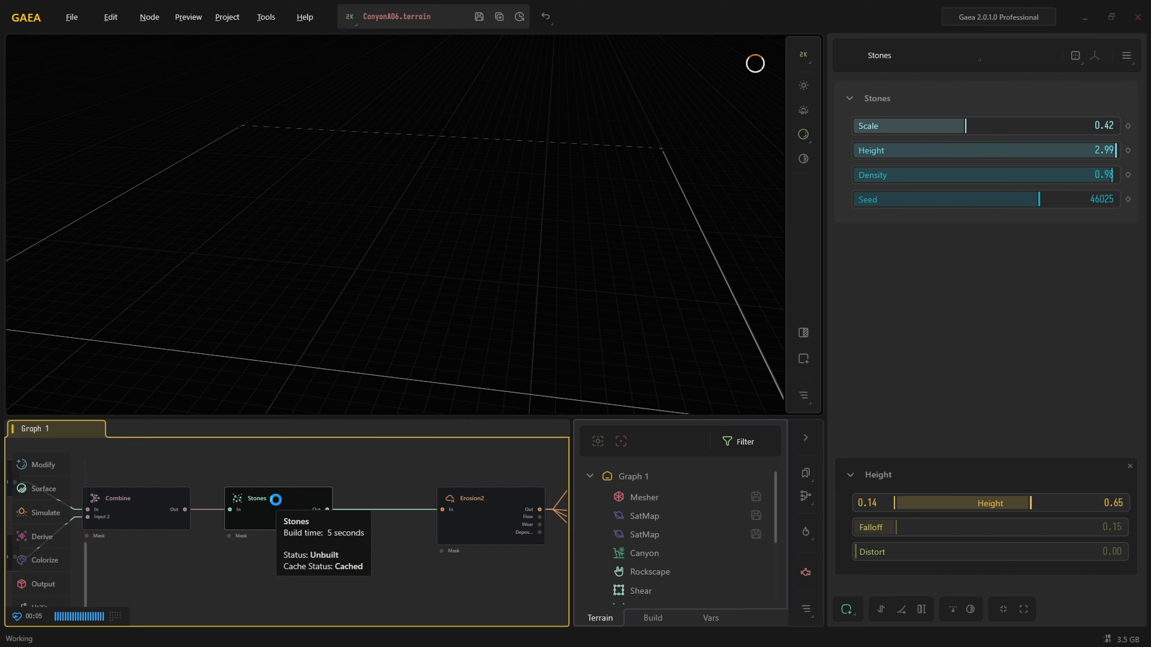